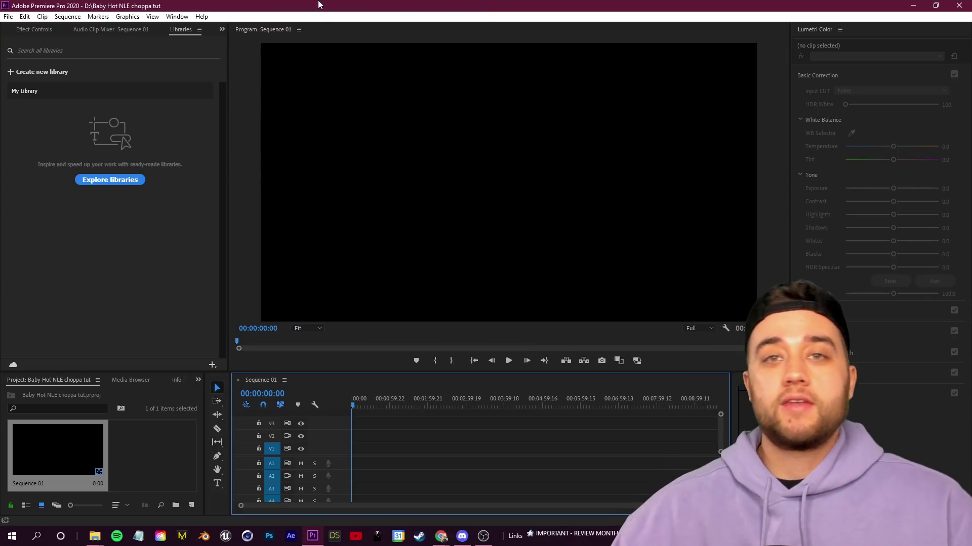
- Create a 1920 × 1080 transparent video at 23.976 fps and place it on track V1 at the sequence start
{"action": "left_click", "coordinate": [168, 451]}
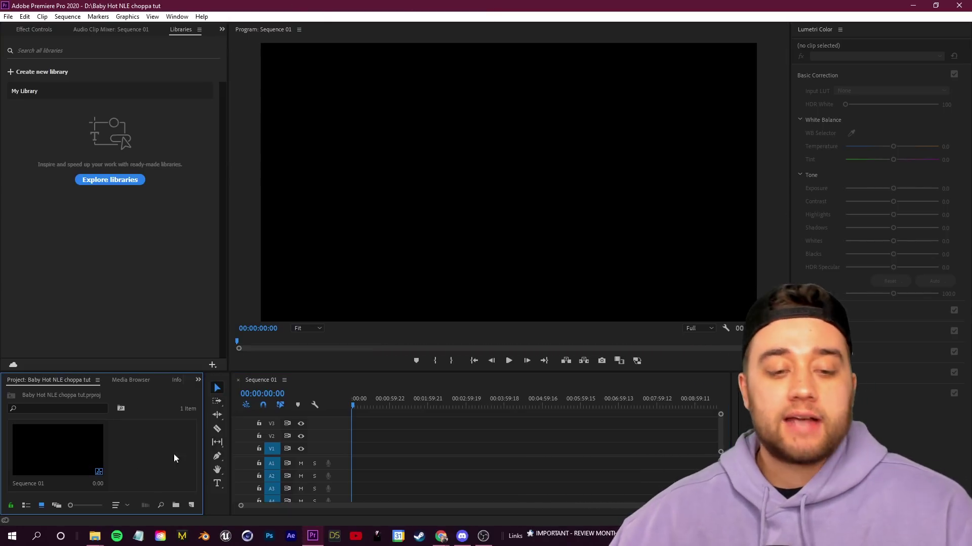
{"action": "left_click", "coordinate": [191, 505]}
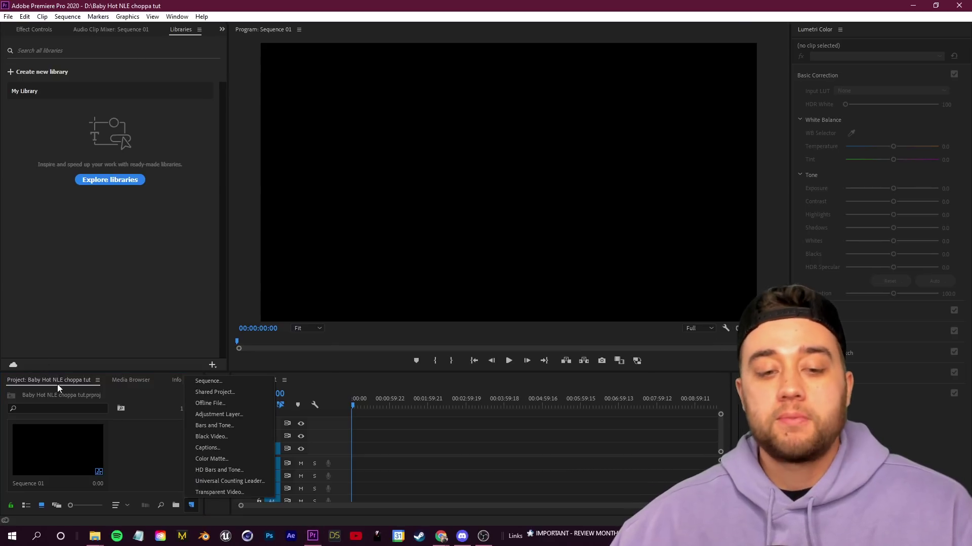
{"action": "left_click", "coordinate": [238, 493]}
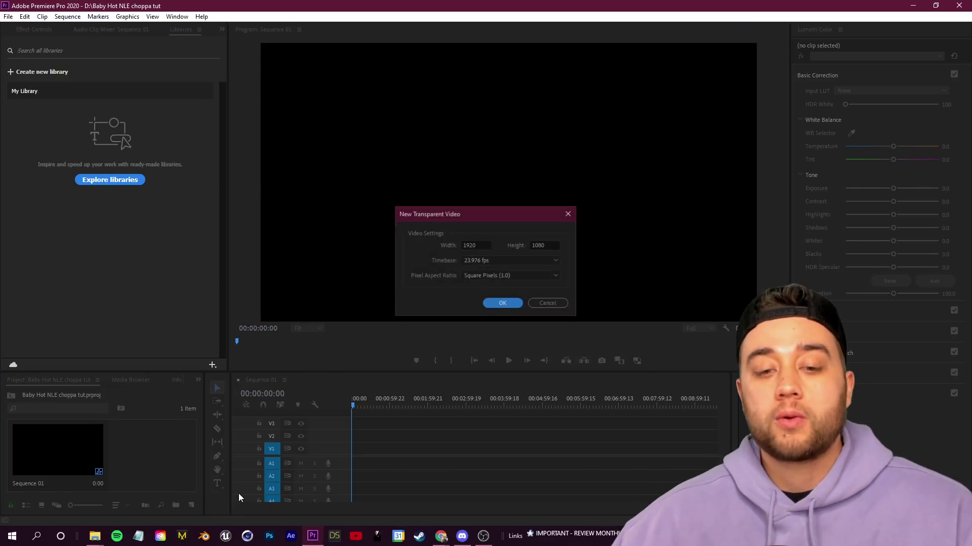
{"action": "left_click", "coordinate": [506, 303]}
{"action": "left_click_drag", "start_coordinate": [145, 454], "coordinate": [476, 448]}
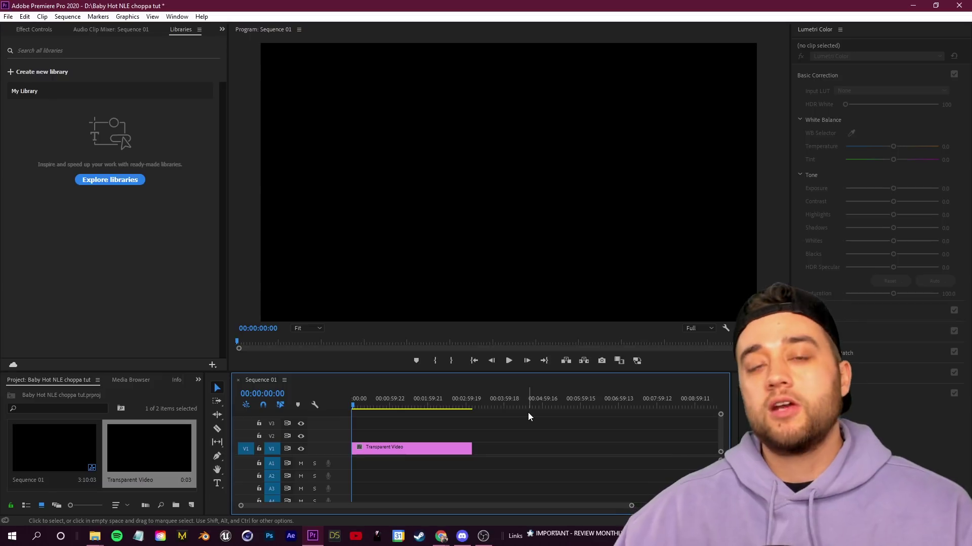
- Replace the Transparent Video clip with an After Effects composition and delete the Transparent Video layer inside that linked composition
{"action": "right_click", "coordinate": [399, 449]}
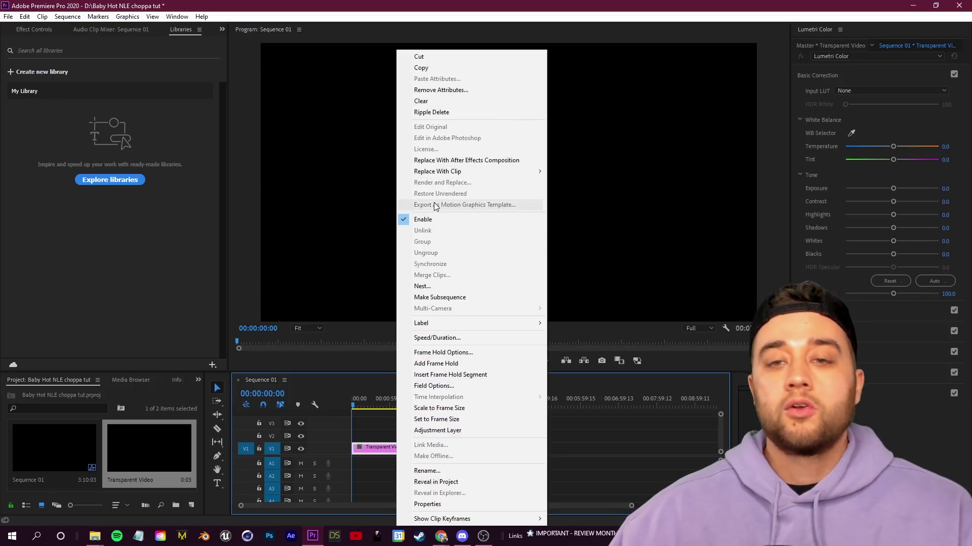
{"action": "left_click", "coordinate": [501, 162]}
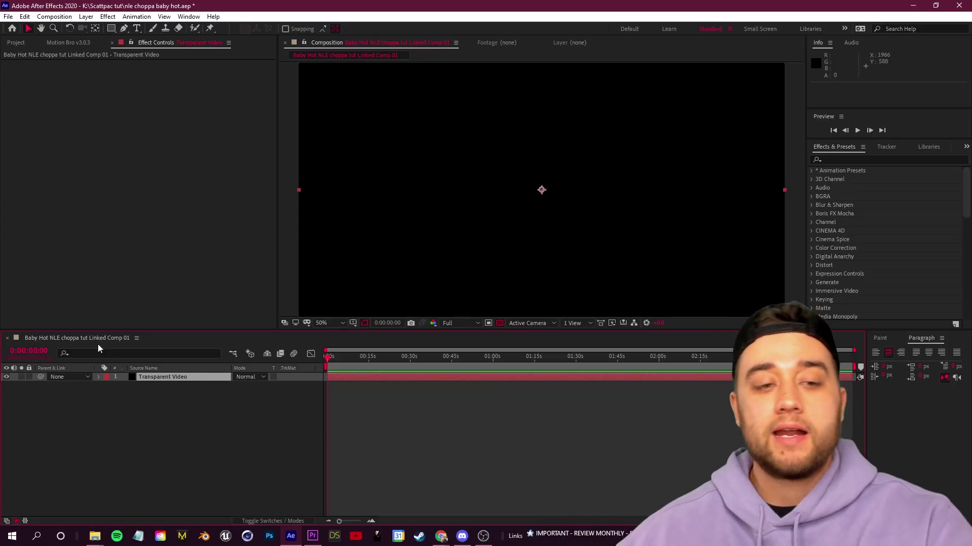
{"action": "left_click", "coordinate": [170, 380]}
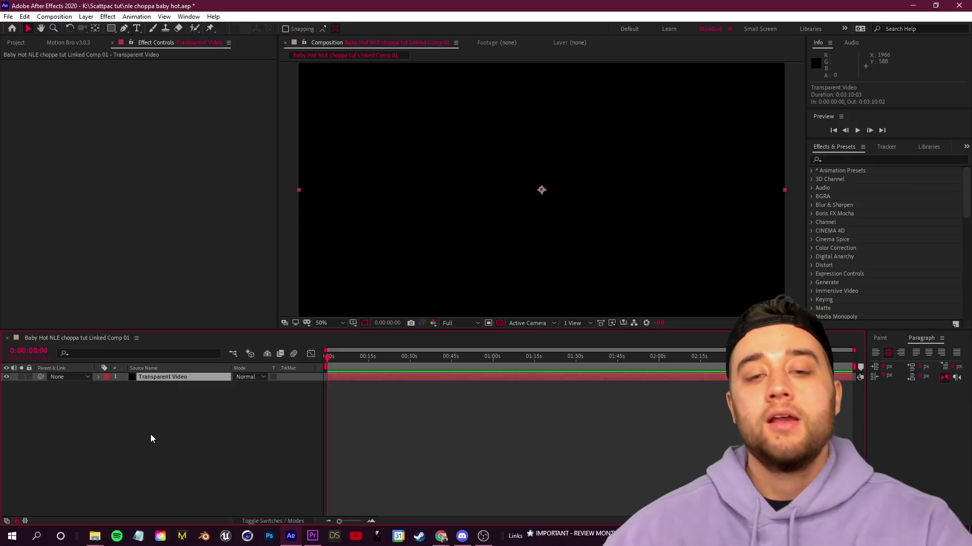
{"action": "key", "text": "Delete"}
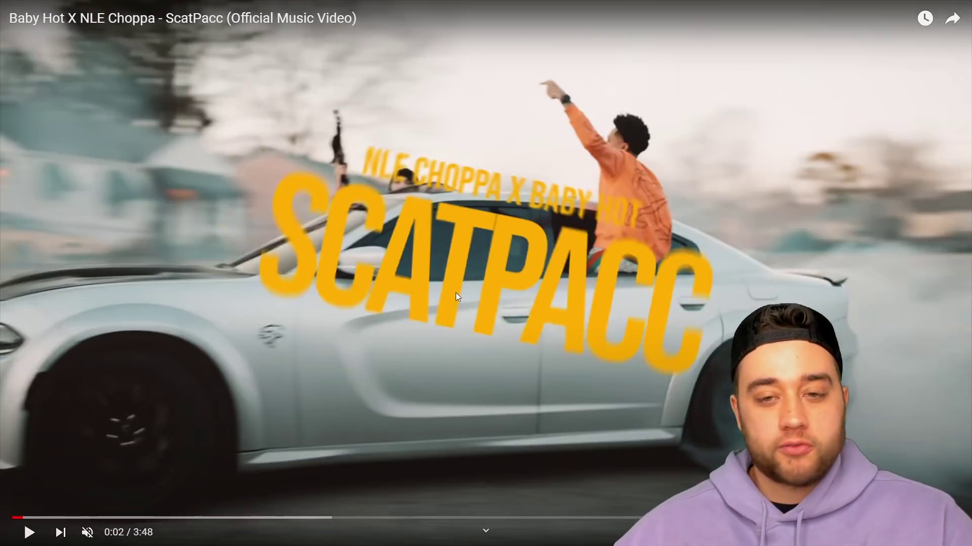
- Play the opening seconds of the ScatPacc music video as a style reference
{"action": "left_click", "coordinate": [543, 317]}
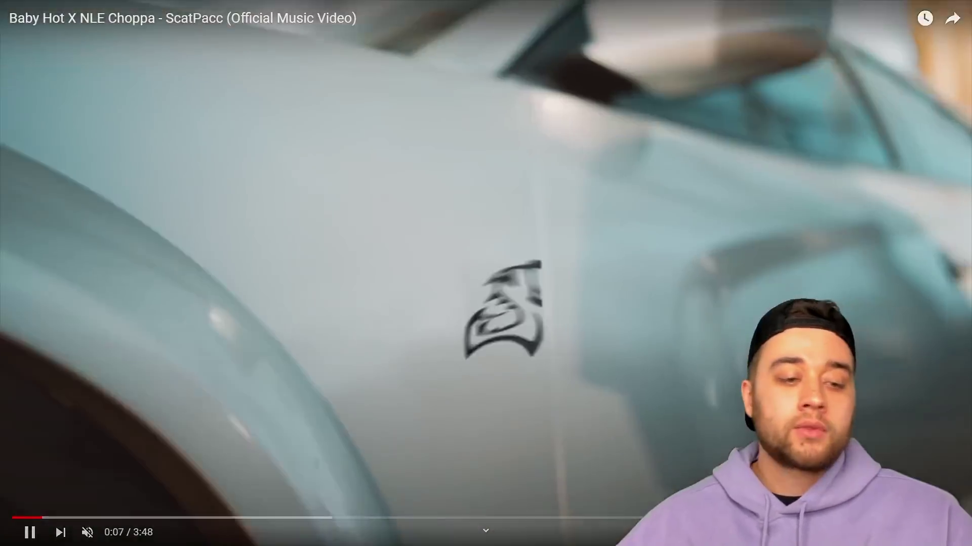
{"action": "left_click", "coordinate": [21, 539]}
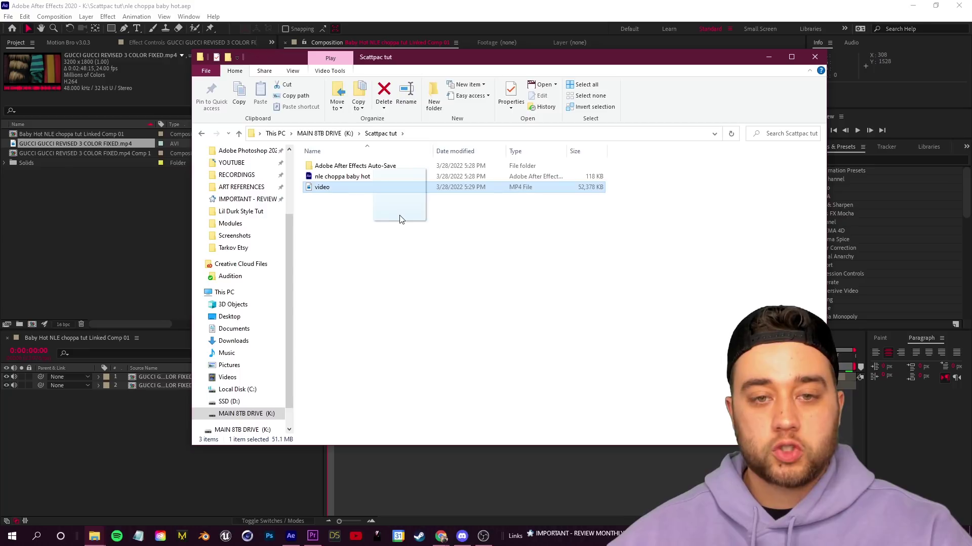
- Import the video MP4 from the Scattpac tut folder into the After Effects project and open it in its own composition
{"action": "left_click_drag", "start_coordinate": [400, 203], "coordinate": [105, 203]}
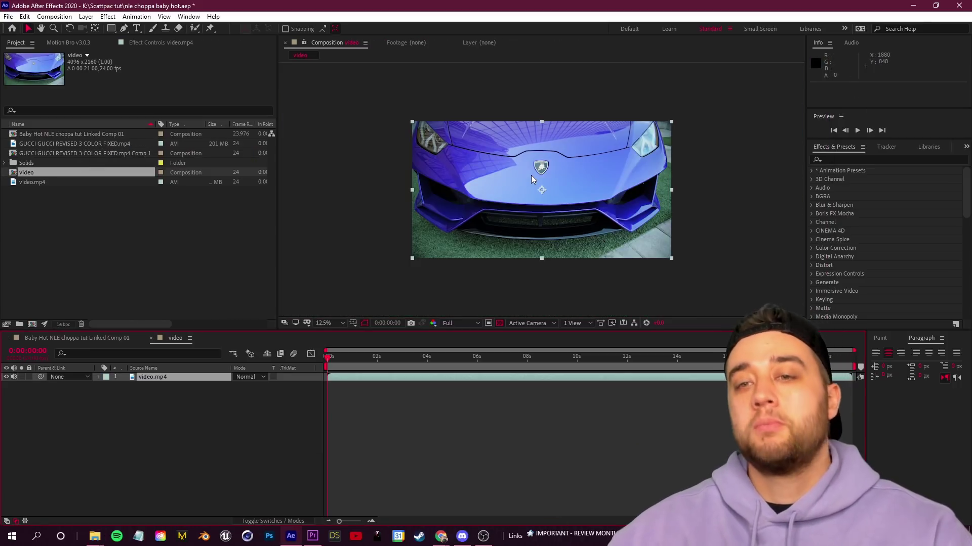
{"action": "scroll", "coordinate": [530, 175], "scroll_direction": "up", "scroll_amount": 1}
{"action": "left_click_drag", "start_coordinate": [328, 357], "coordinate": [469, 360]}
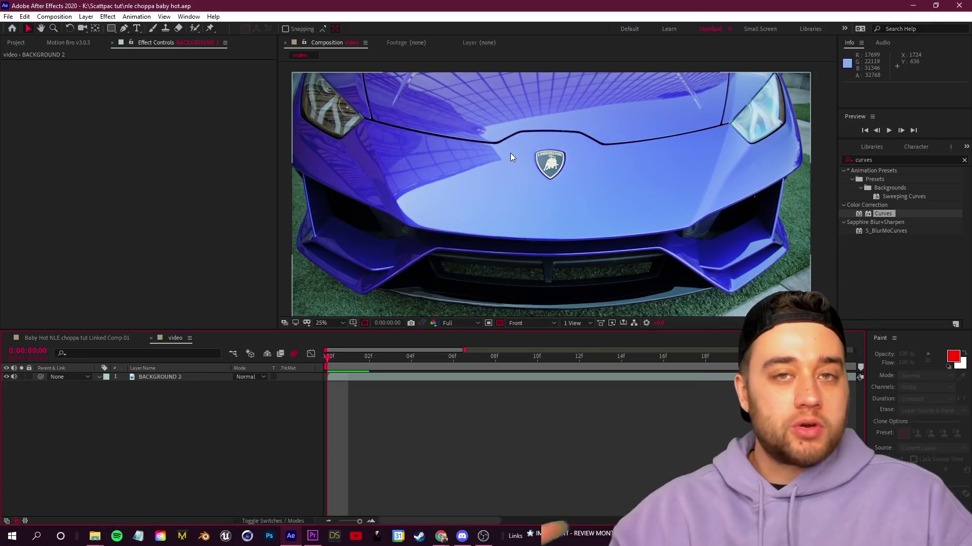
- Duplicate the BACKGROUND 2 layer and rename the upper copy LOGO
{"action": "left_click", "coordinate": [193, 379]}
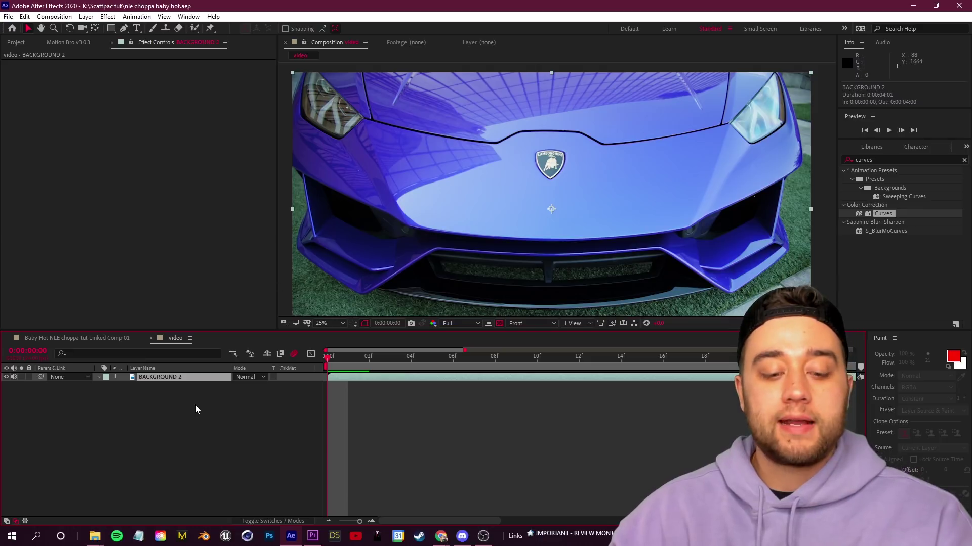
{"action": "key", "text": "ctrl+d"}
{"action": "right_click", "coordinate": [180, 377]}
{"action": "left_click", "coordinate": [220, 371]}
{"action": "type", "text": "LOGO"}
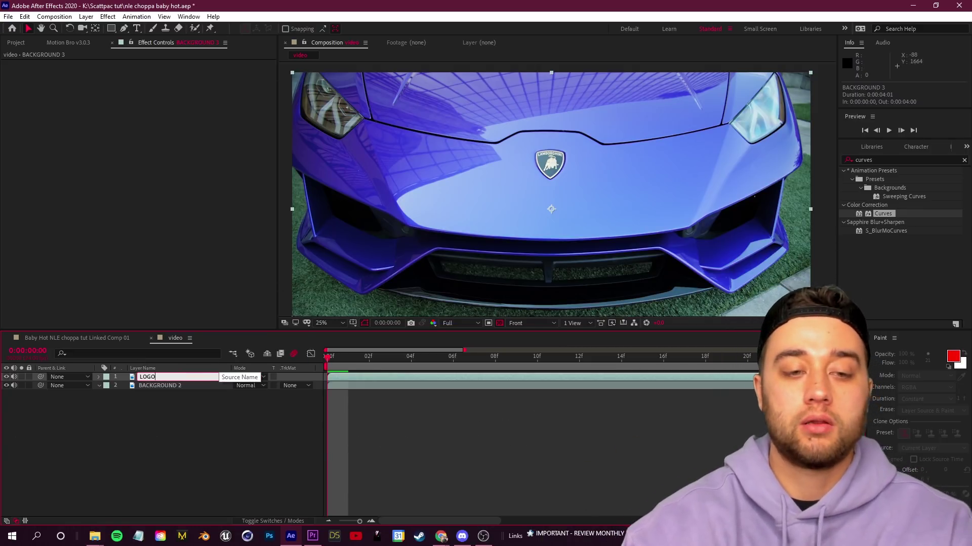
{"action": "left_click", "coordinate": [168, 386]}
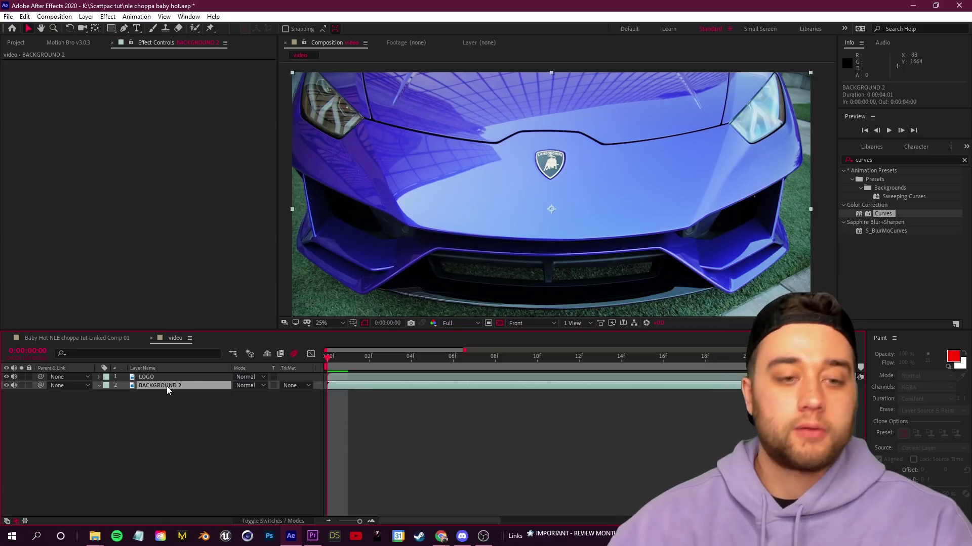
- Draw a closed Pen tool mask around the Lamborghini badge on the LOGO layer and fit its points to the badge edge
{"action": "left_click", "coordinate": [185, 378]}
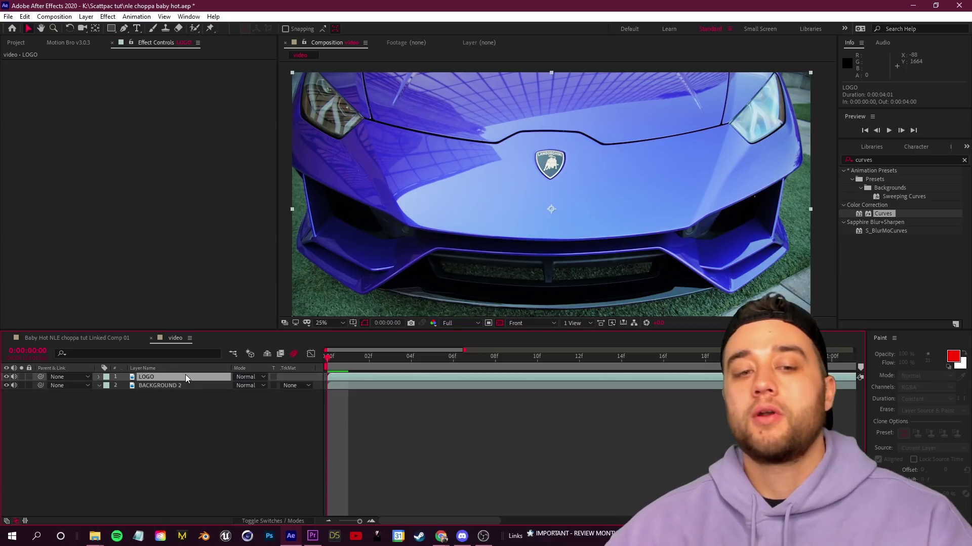
{"action": "left_click", "coordinate": [125, 29]}
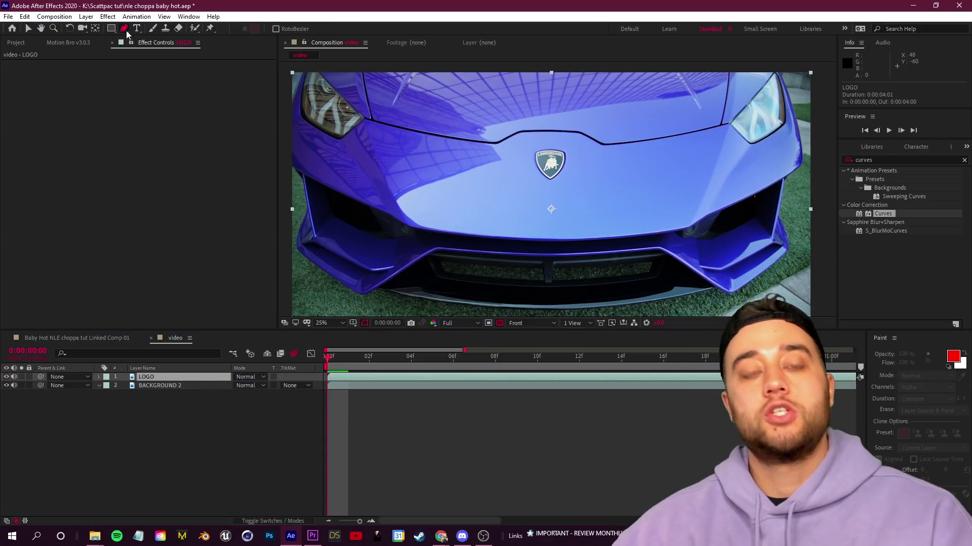
{"action": "scroll", "coordinate": [550, 145], "scroll_direction": "up", "scroll_amount": 3}
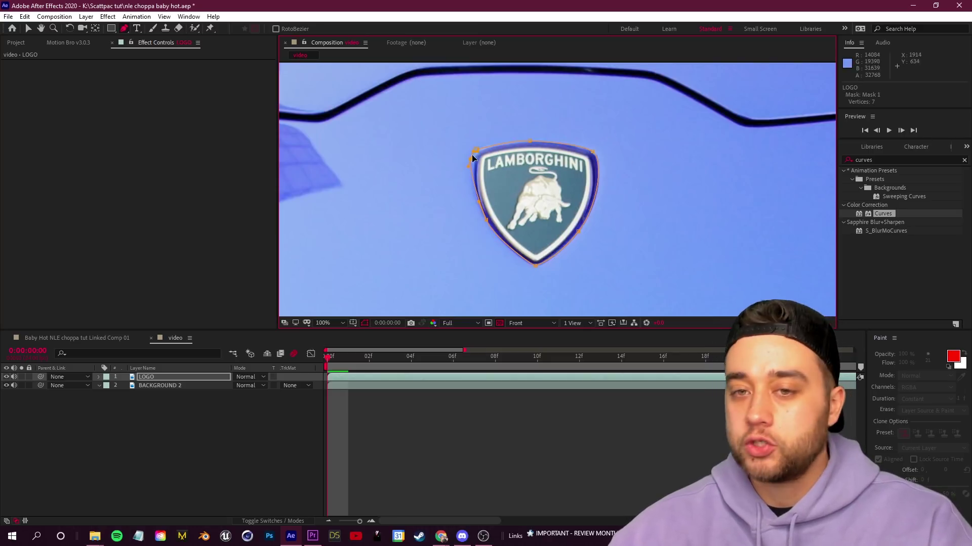
{"action": "scroll", "coordinate": [503, 199], "scroll_direction": "down", "scroll_amount": 4}
{"action": "scroll", "coordinate": [521, 167], "scroll_direction": "up", "scroll_amount": 4}
{"action": "left_click_drag", "start_coordinate": [595, 266], "coordinate": [479, 104]}
{"action": "left_click_drag", "start_coordinate": [475, 298], "coordinate": [446, 60]}
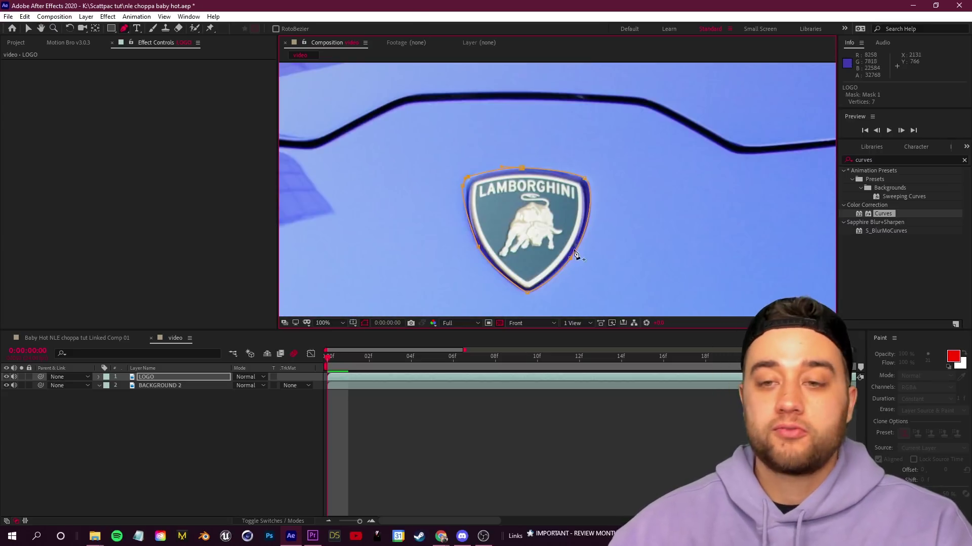
{"action": "left_click_drag", "start_coordinate": [575, 254], "coordinate": [575, 264]}
- Reveal the LOGO layer's mask path and hide the BACKGROUND 2 layer to isolate the badge cutout
{"action": "left_click", "coordinate": [160, 376]}
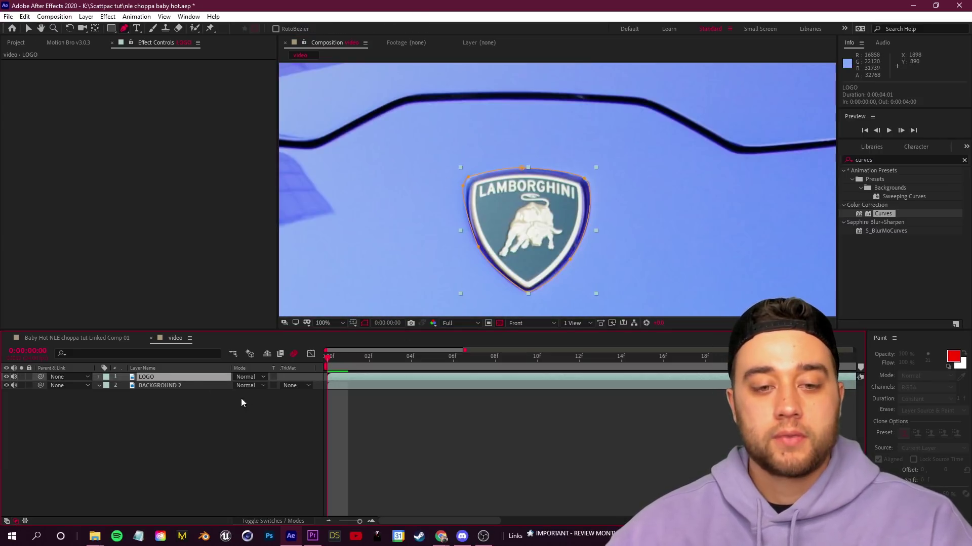
{"action": "key", "text": "m"}
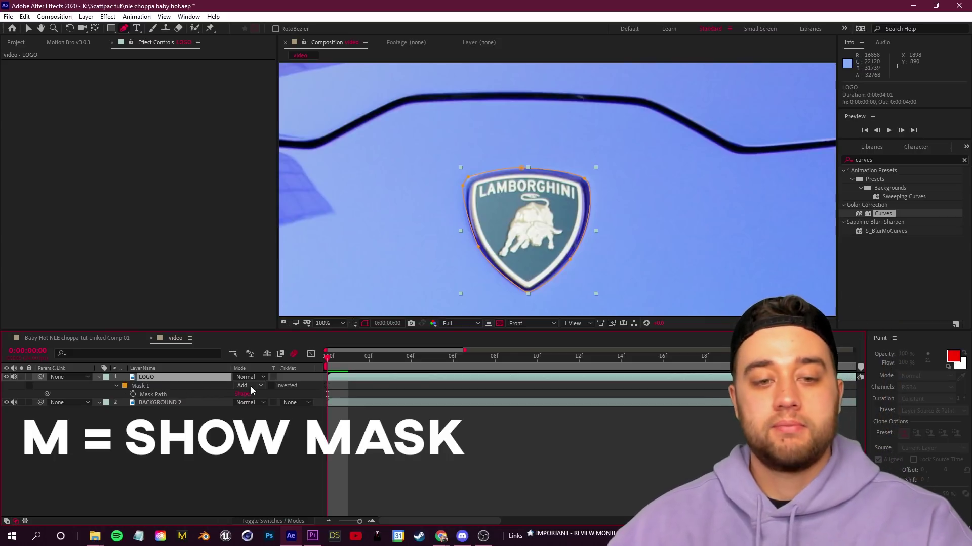
{"action": "left_click", "coordinate": [185, 403]}
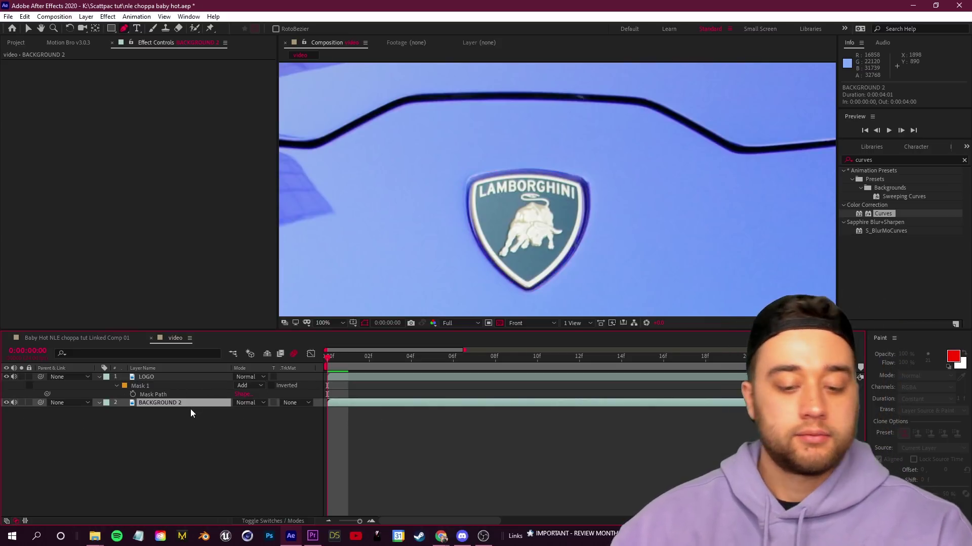
{"action": "left_click", "coordinate": [6, 403]}
{"action": "key", "text": "space"}
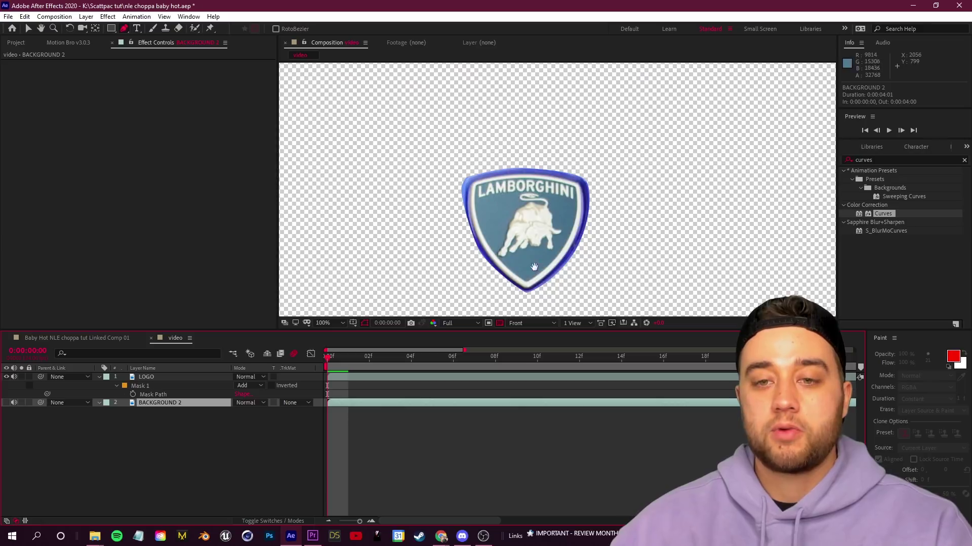
{"action": "key", "text": "g"}
- Feather the LOGO layer's mask by about 10 pixels and turn the BACKGROUND 2 layer back on
{"action": "left_click", "coordinate": [185, 377]}
{"action": "key", "text": "period"}
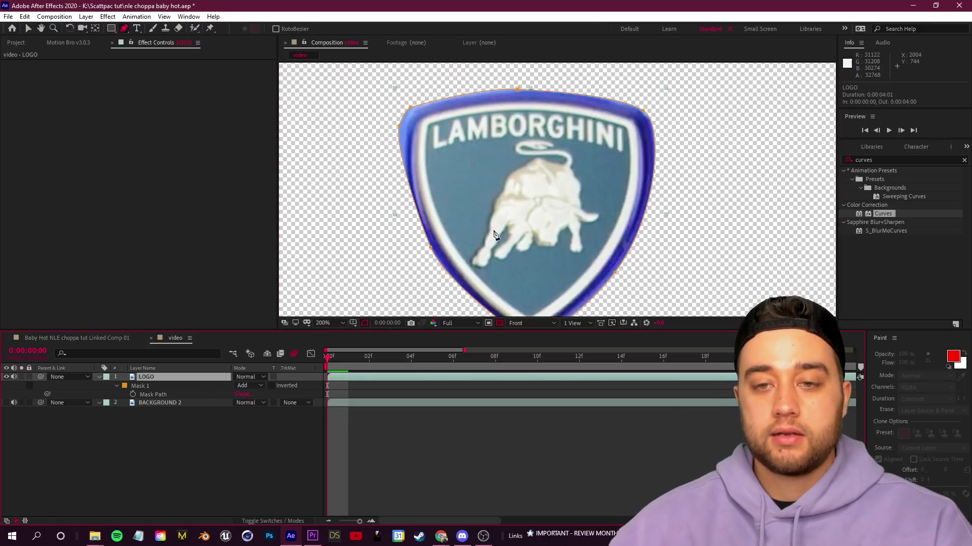
{"action": "left_click", "coordinate": [429, 250]}
{"action": "left_click", "coordinate": [116, 386]}
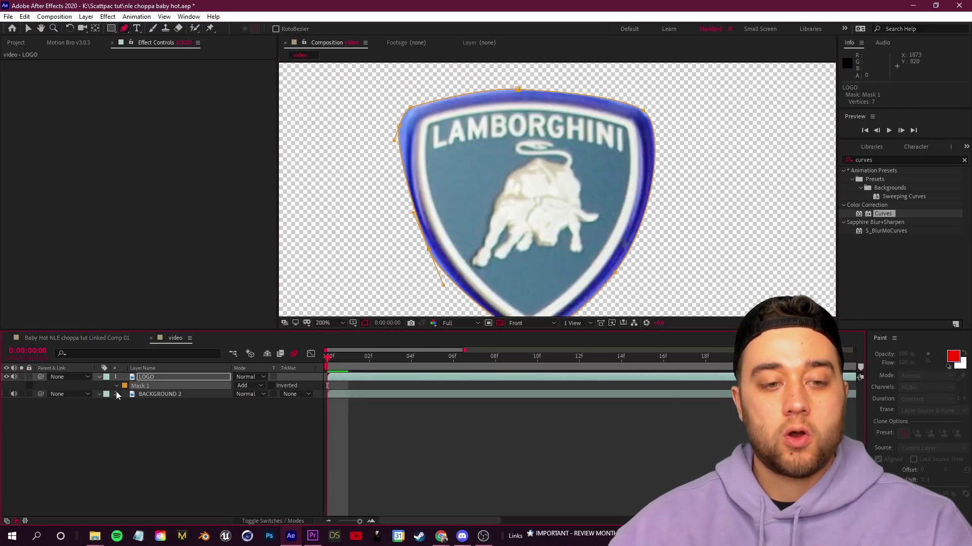
{"action": "left_click", "coordinate": [116, 385]}
{"action": "left_click_drag", "start_coordinate": [256, 408], "coordinate": [260, 404]}
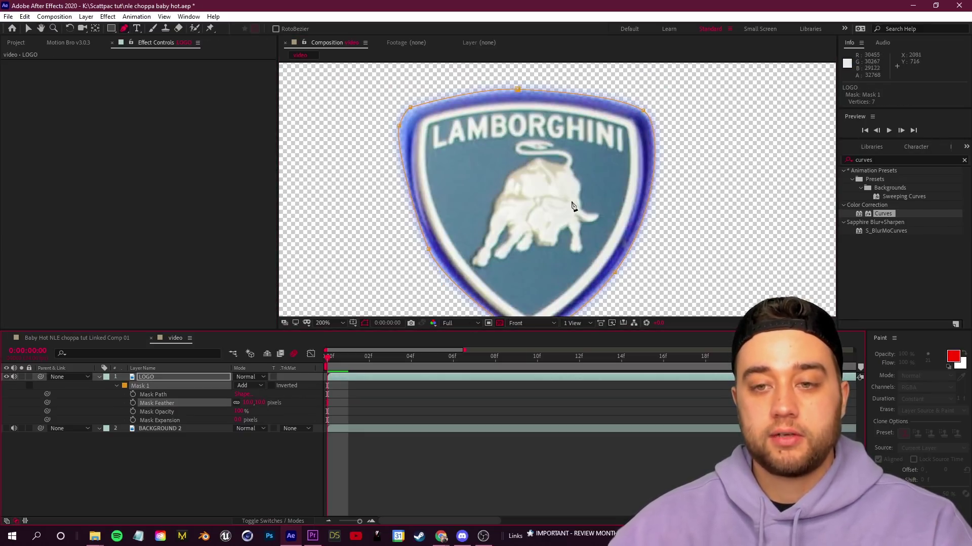
{"action": "scroll", "coordinate": [571, 207], "scroll_direction": "down", "scroll_amount": 1}
{"action": "left_click", "coordinate": [322, 449]}
{"action": "scroll", "coordinate": [484, 206], "scroll_direction": "down", "scroll_amount": 1}
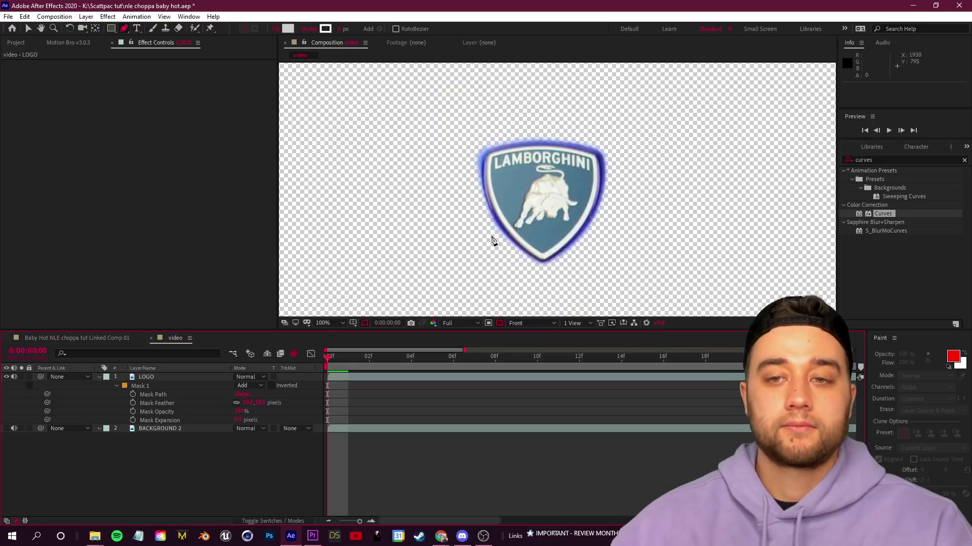
{"action": "left_click", "coordinate": [7, 429]}
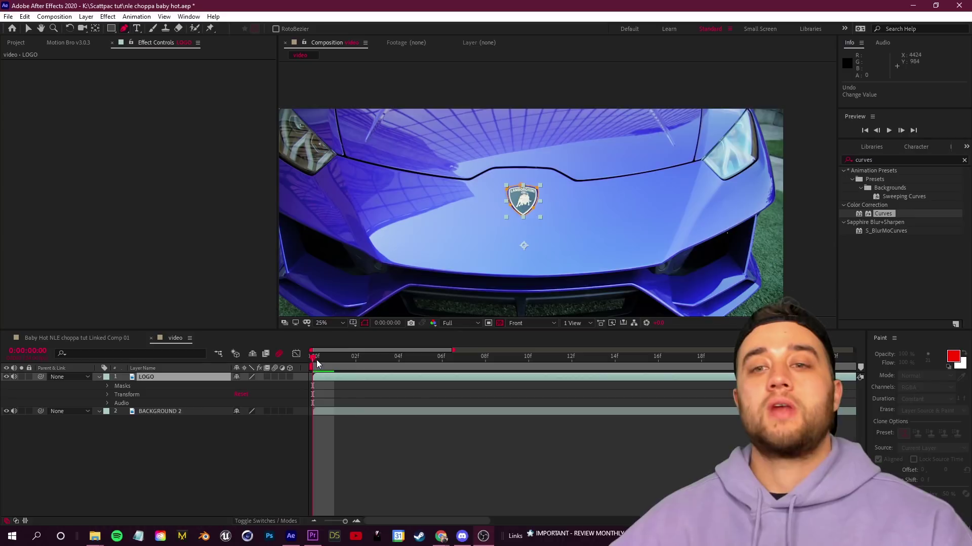
- Preview the composition from the first frame to examine how the badge moves against the static mask
{"action": "key", "text": "space"}
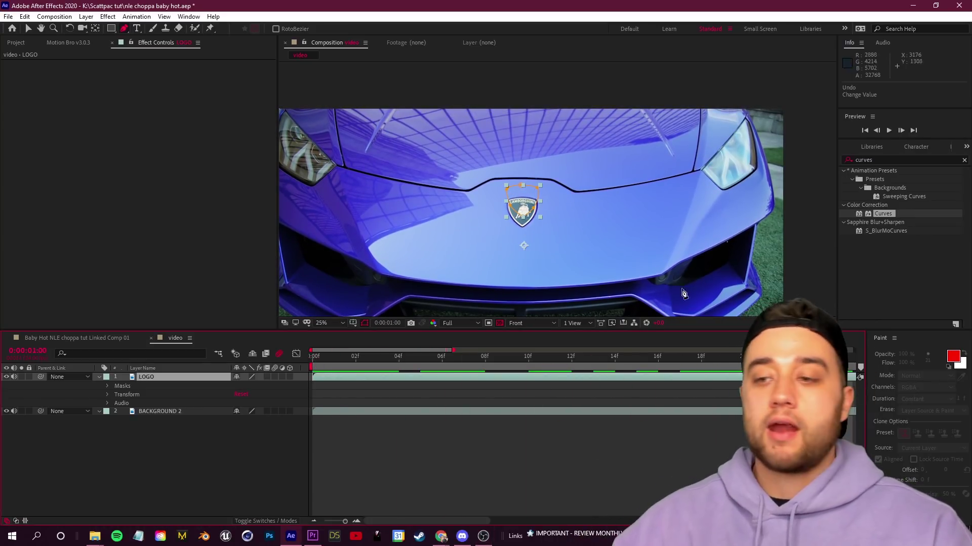
{"action": "key", "text": "Home"}
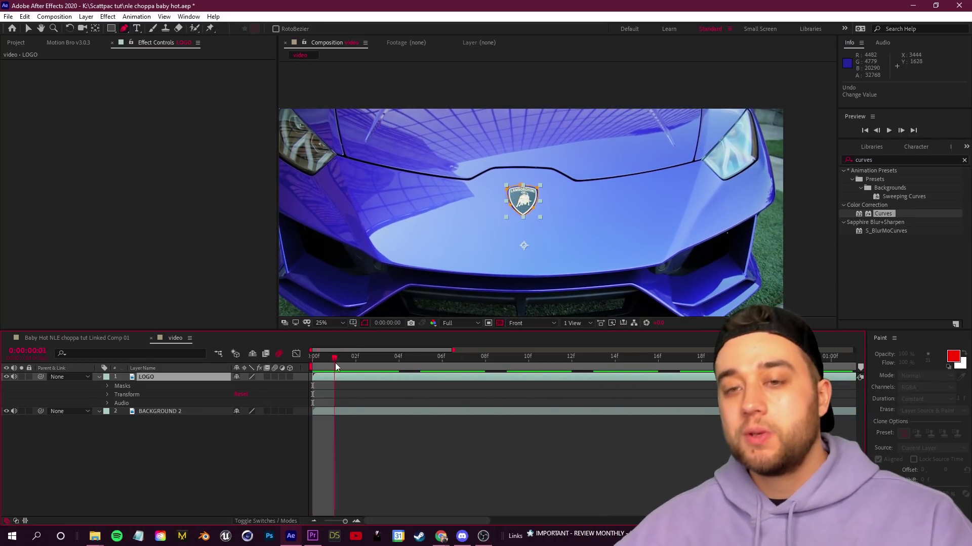
{"action": "key", "text": "space"}
{"action": "key", "text": "space"}
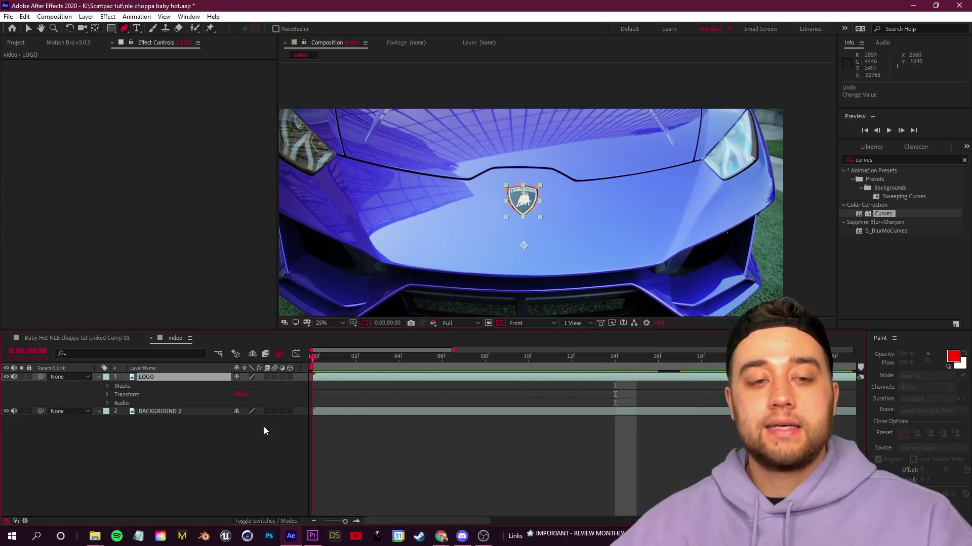
- Track Mask 1 on the LOGO layer so its path follows the badge, and check the mask at frame 8
{"action": "key", "text": "m"}
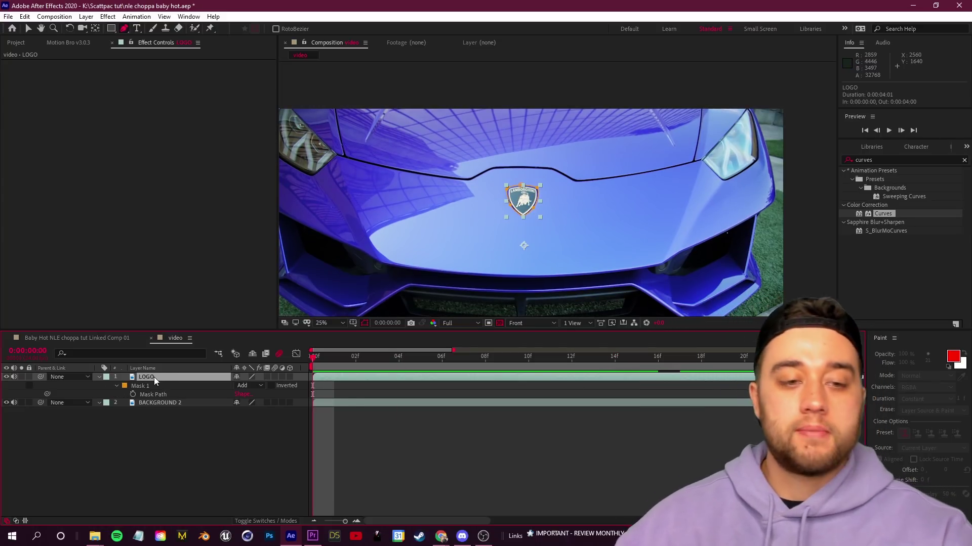
{"action": "right_click", "coordinate": [140, 389]}
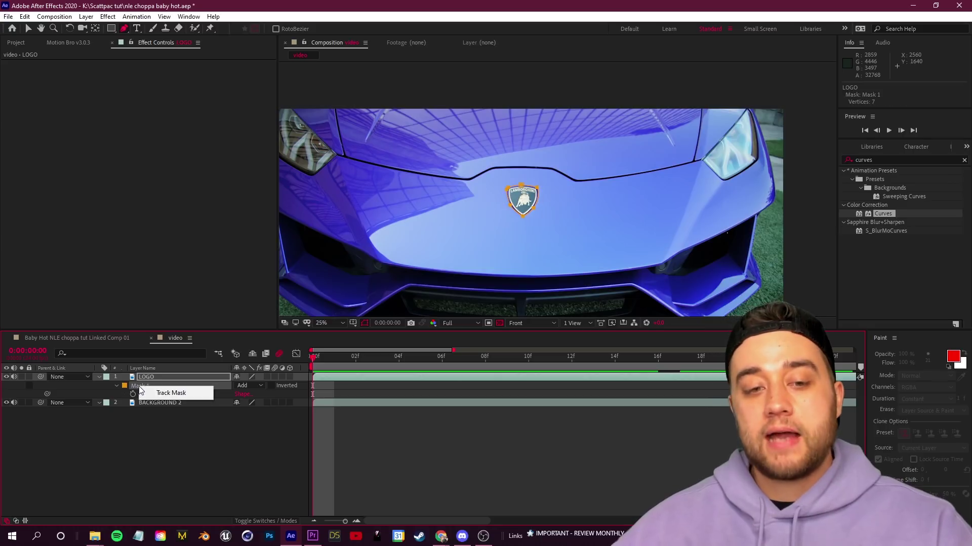
{"action": "left_click", "coordinate": [170, 393]}
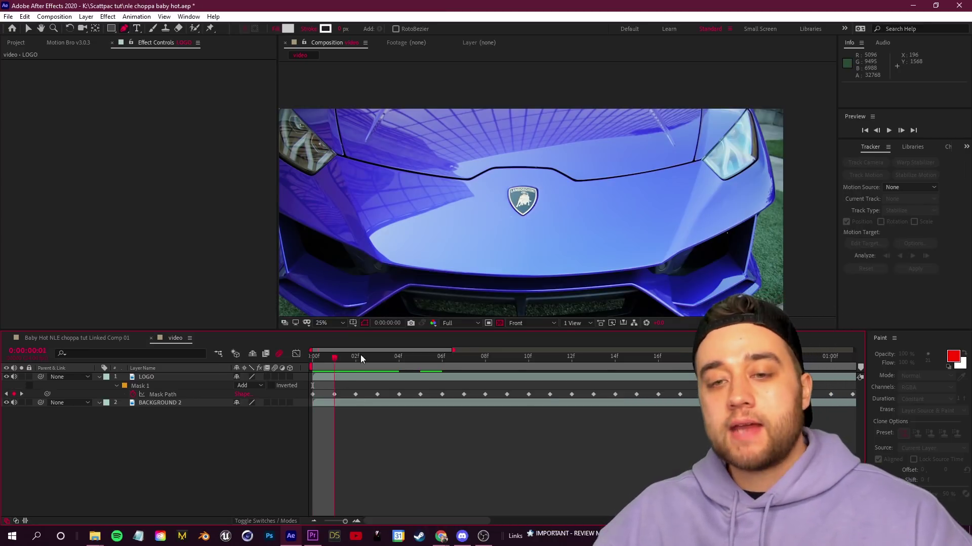
{"action": "left_click", "coordinate": [485, 356]}
{"action": "left_click", "coordinate": [146, 377]}
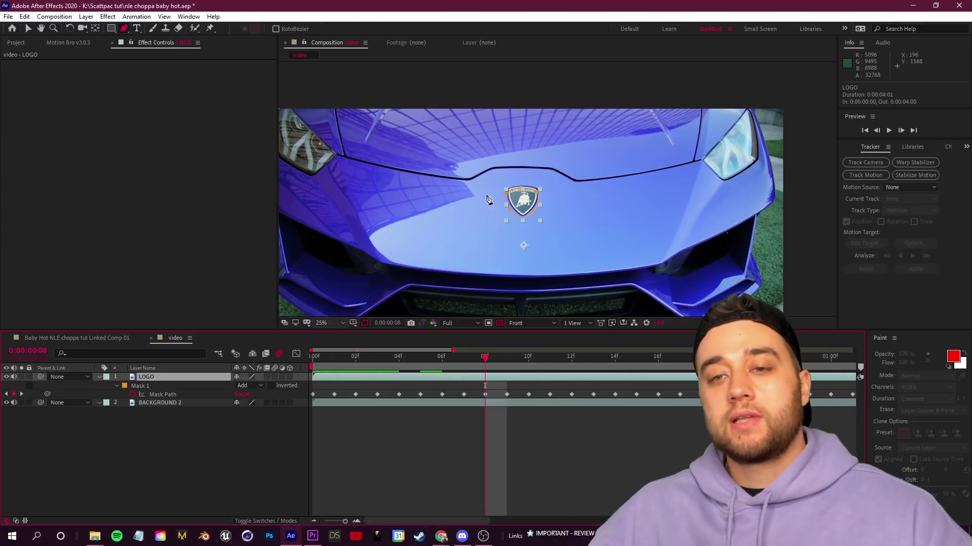
- Scrub through the composition to check the tracked badge mask and return to the first frame
{"action": "left_click", "coordinate": [659, 360]}
{"action": "left_click_drag", "start_coordinate": [661, 366], "coordinate": [346, 403]}
{"action": "key", "text": "Home"}
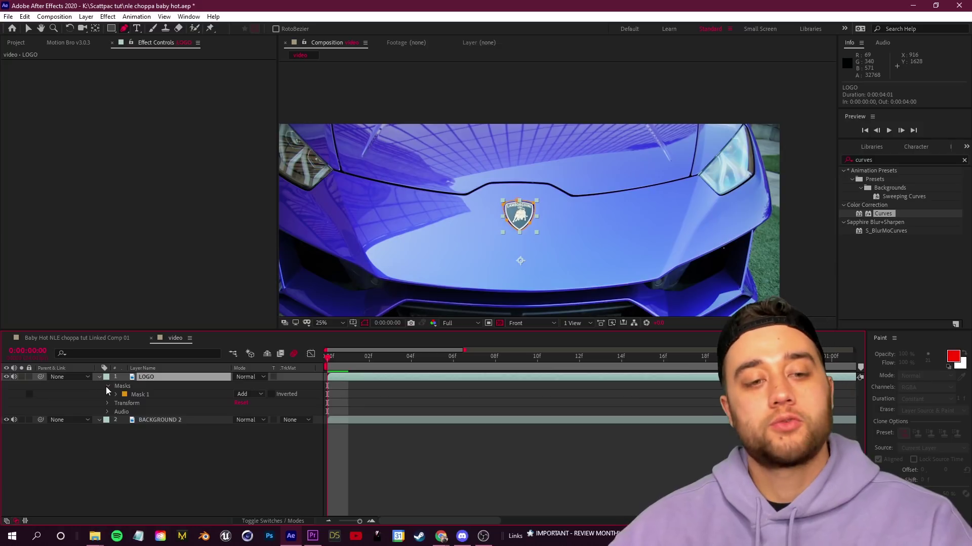
- Reveal the LOGO layer's Transform properties, consult the reference music video, and shift the badge straight up the hood by its vertical position
{"action": "left_click", "coordinate": [107, 386]}
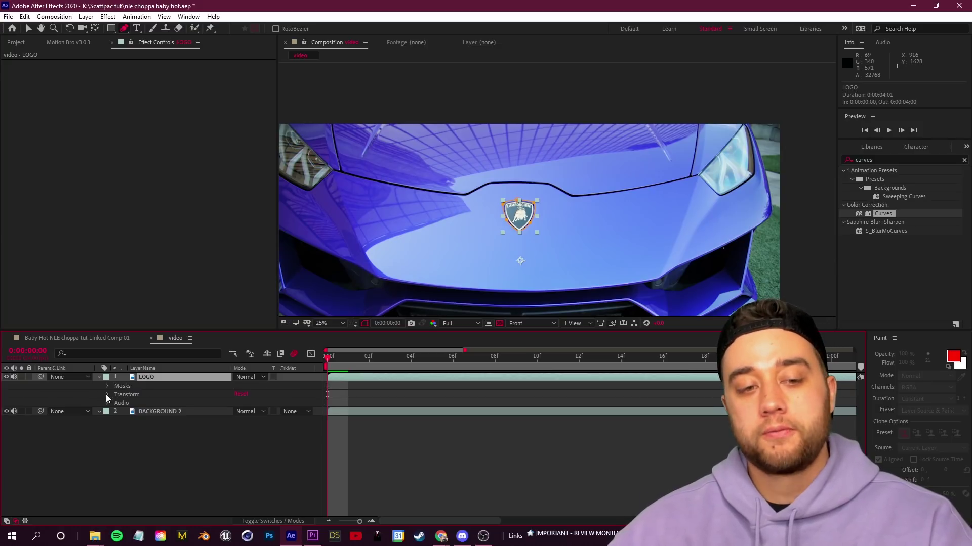
{"action": "left_click", "coordinate": [107, 395]}
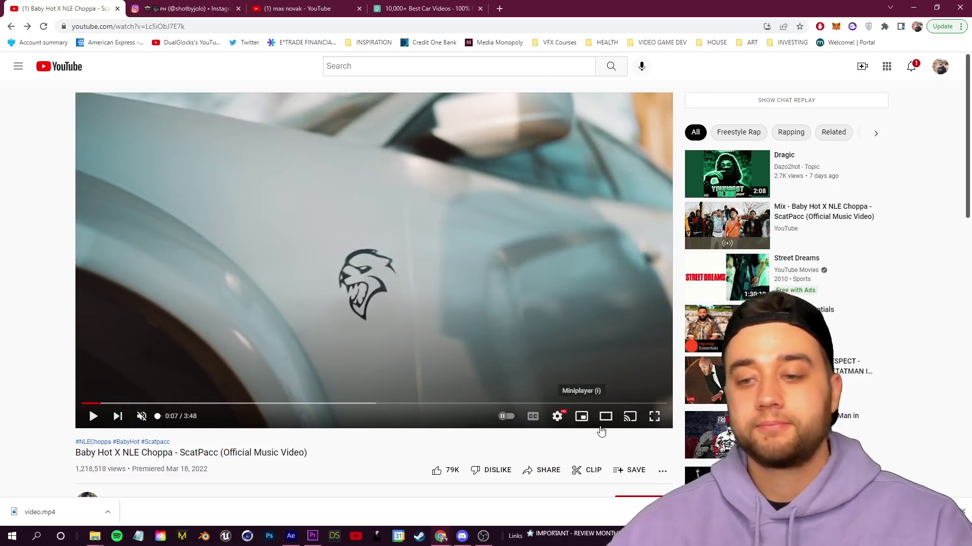
{"action": "left_click", "coordinate": [654, 416]}
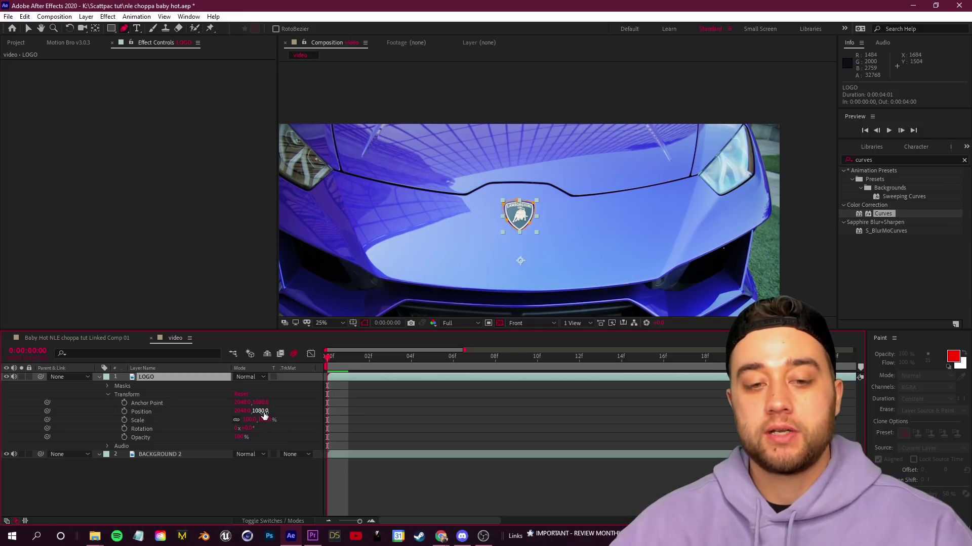
{"action": "left_click_drag", "start_coordinate": [259, 411], "coordinate": [7, 454]}
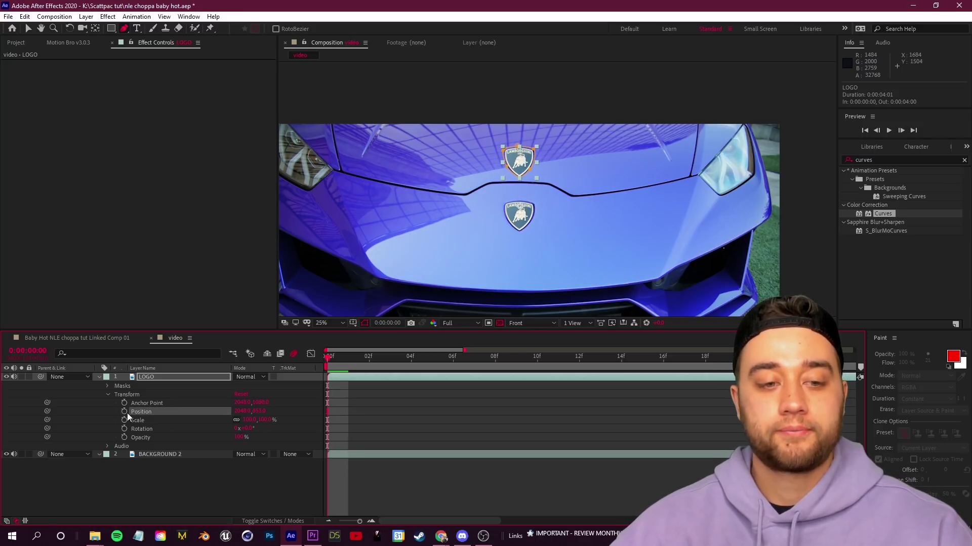
- Keyframe all of the LOGO layer's Transform properties at frame 0, and reset them at frame 6 so the badge drops into place
{"action": "left_click_drag", "start_coordinate": [125, 403], "coordinate": [128, 435]}
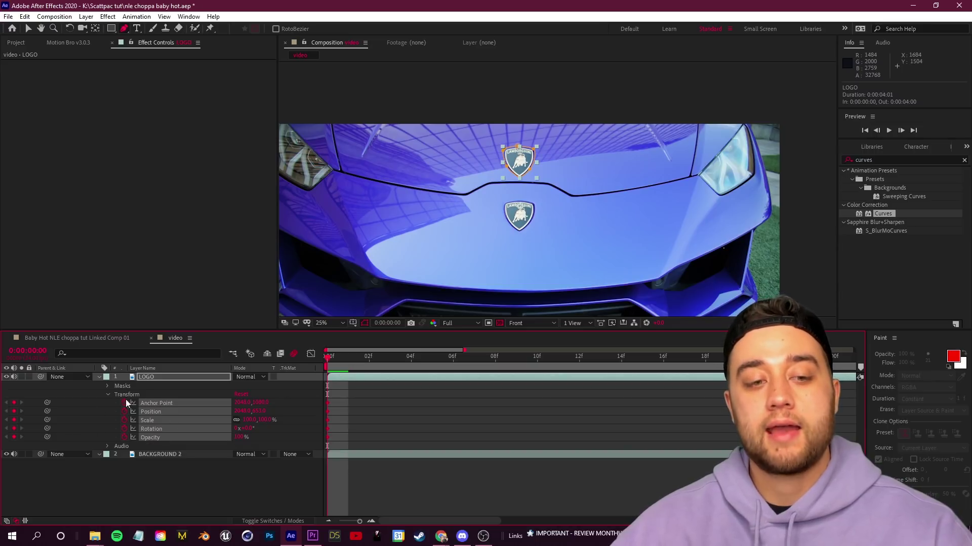
{"action": "left_click_drag", "start_coordinate": [329, 358], "coordinate": [449, 376]}
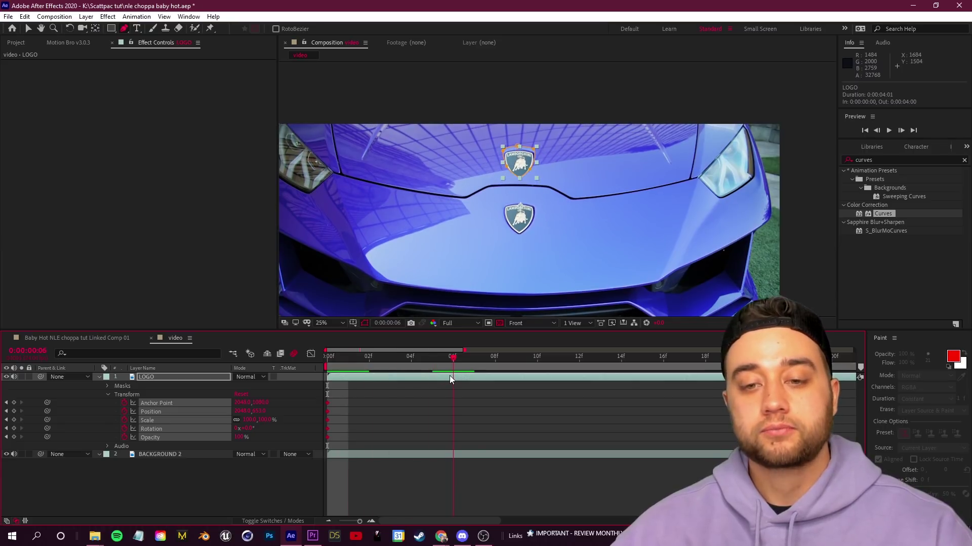
{"action": "left_click", "coordinate": [242, 395]}
{"action": "left_click_drag", "start_coordinate": [448, 359], "coordinate": [268, 402]}
{"action": "key", "text": "F2"}
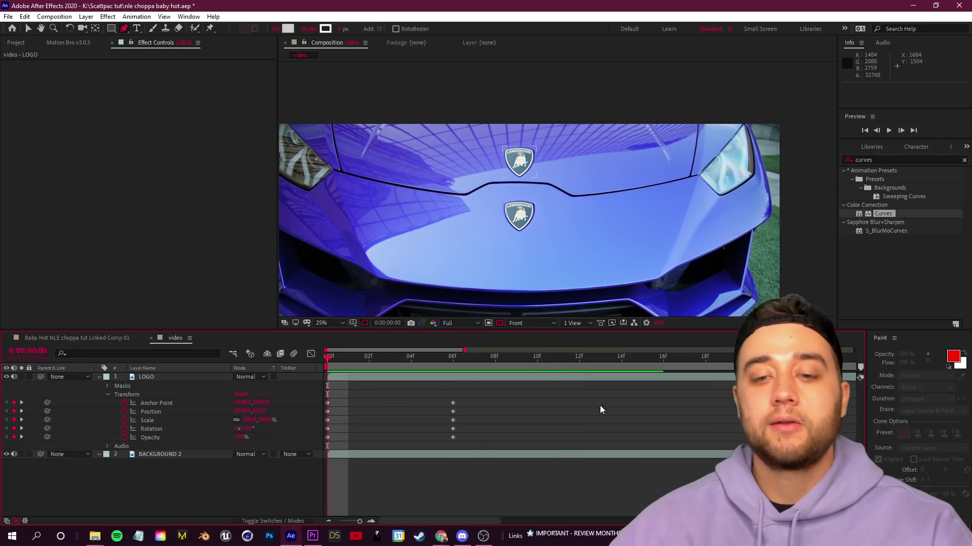
- Show the layer switches and turn on motion blur for the LOGO layer, checking the badge at frame 2
{"action": "scroll", "coordinate": [583, 263], "scroll_direction": "down", "scroll_amount": 1}
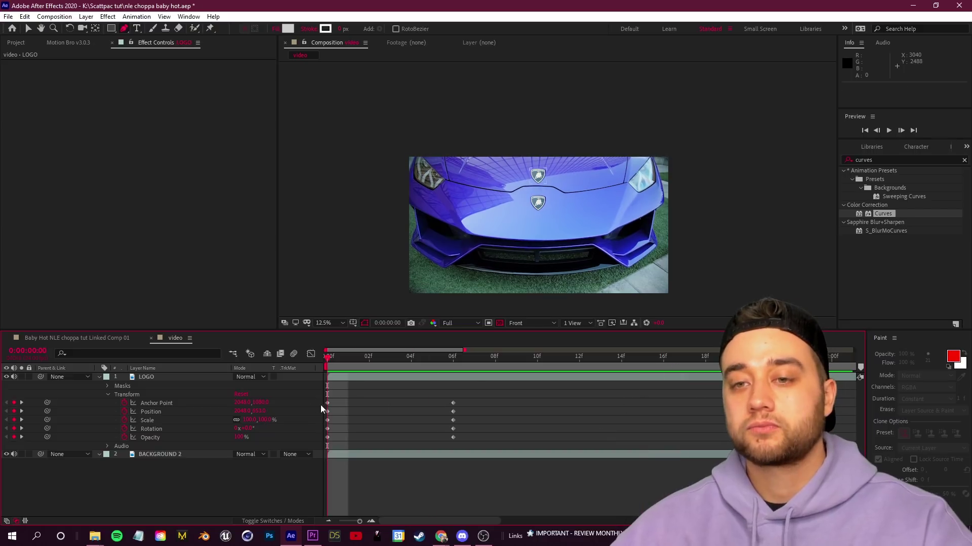
{"action": "scroll", "coordinate": [551, 207], "scroll_direction": "up", "scroll_amount": 1}
{"action": "left_click_drag", "start_coordinate": [326, 359], "coordinate": [369, 380]}
{"action": "scroll", "coordinate": [553, 187], "scroll_direction": "up", "scroll_amount": 1}
{"action": "left_click", "coordinate": [273, 520]}
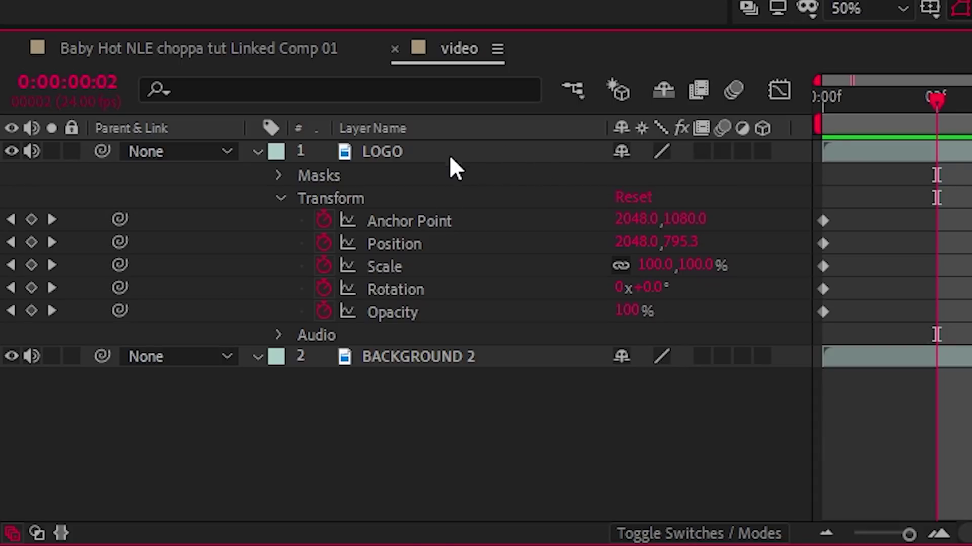
{"action": "left_click", "coordinate": [727, 151]}
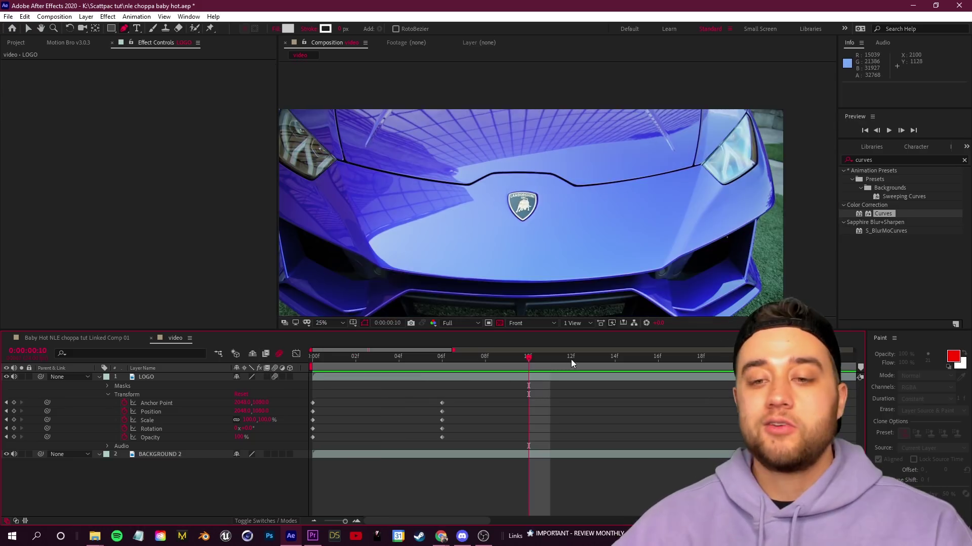
- Play back the badge drop and inspect it at frame 4, toggling the composition's motion blur to compare the effect
{"action": "key", "text": "space"}
{"action": "left_click_drag", "start_coordinate": [333, 384], "coordinate": [396, 383]}
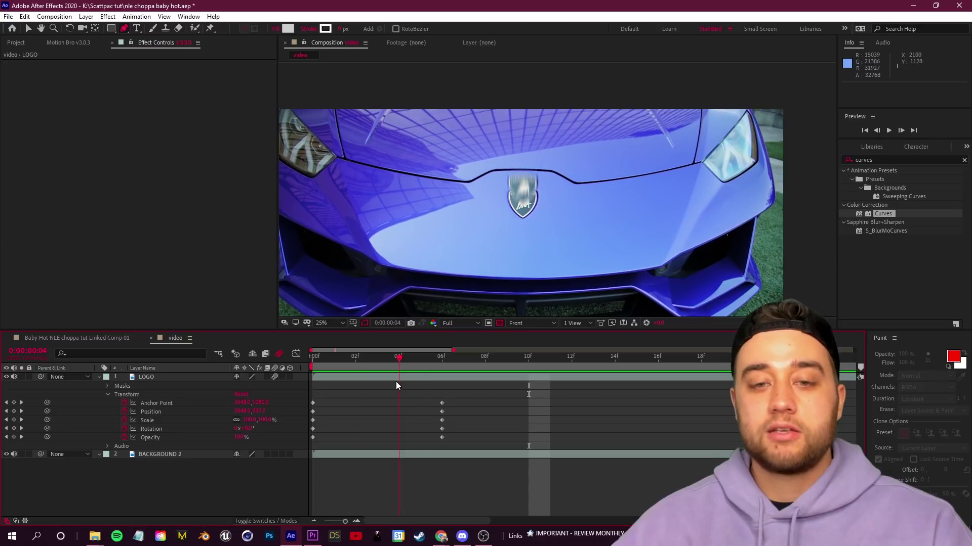
{"action": "left_click", "coordinate": [276, 355]}
{"action": "left_click", "coordinate": [275, 355]}
{"action": "left_click", "coordinate": [276, 354]}
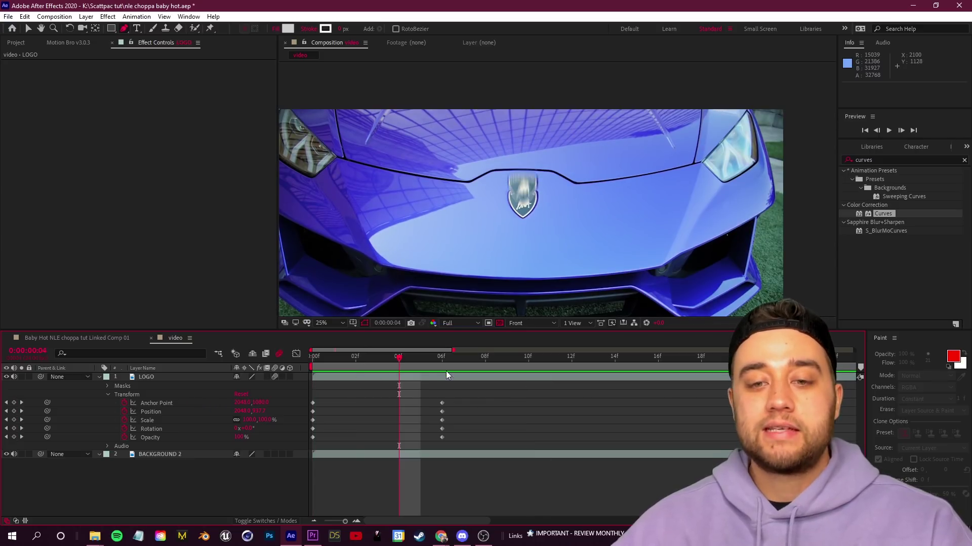
{"action": "key", "text": "space"}
{"action": "left_click_drag", "start_coordinate": [599, 356], "coordinate": [397, 390]}
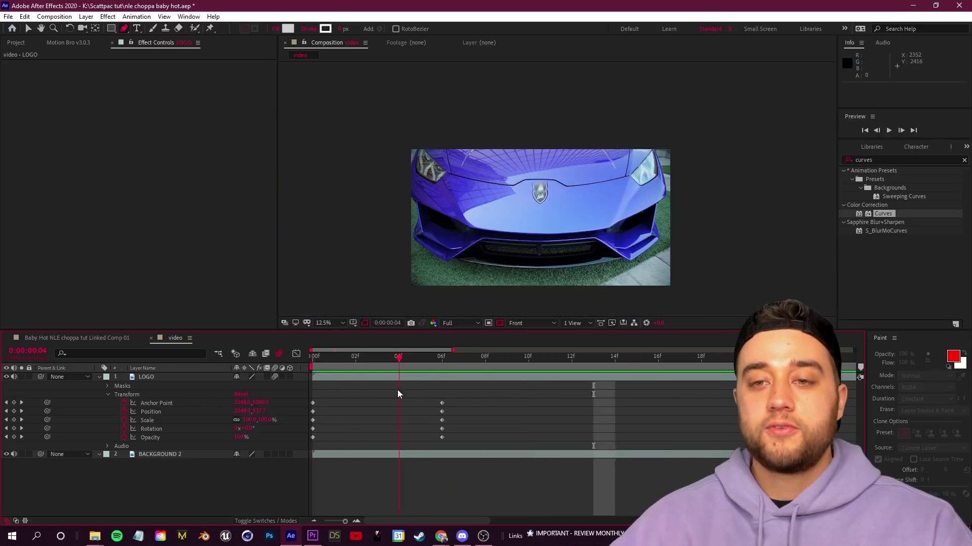
{"action": "scroll", "coordinate": [585, 219], "scroll_direction": "up", "scroll_amount": 2}
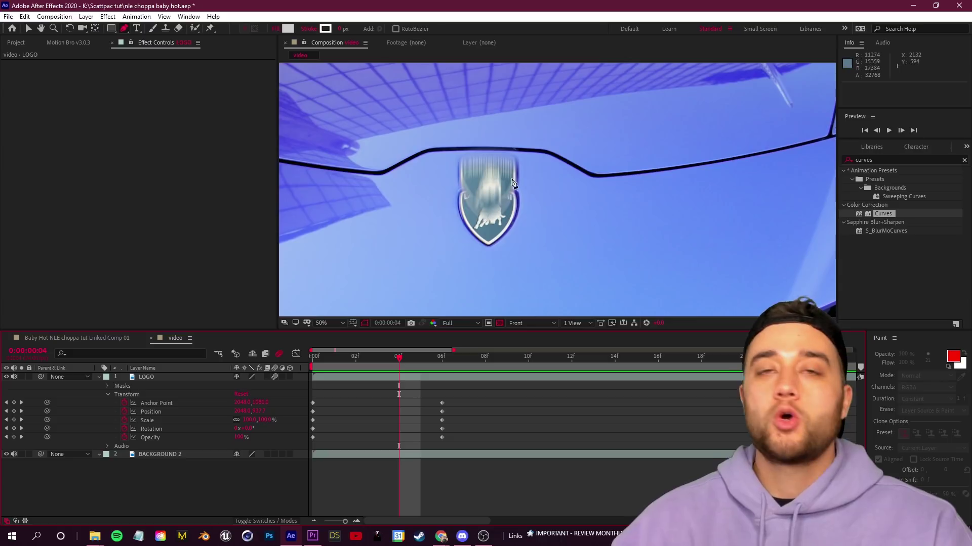
- Try moving the LOGO layer's ending Transform keyframes from frame 6 to frame 5, and undo the last keyframe move
{"action": "left_click_drag", "start_coordinate": [444, 429], "coordinate": [464, 442]}
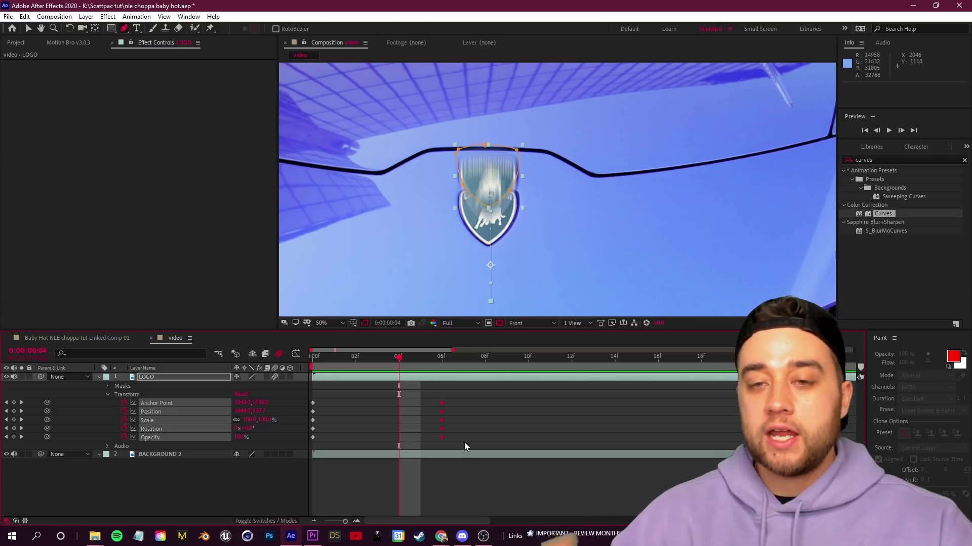
{"action": "left_click_drag", "start_coordinate": [444, 406], "coordinate": [413, 409]}
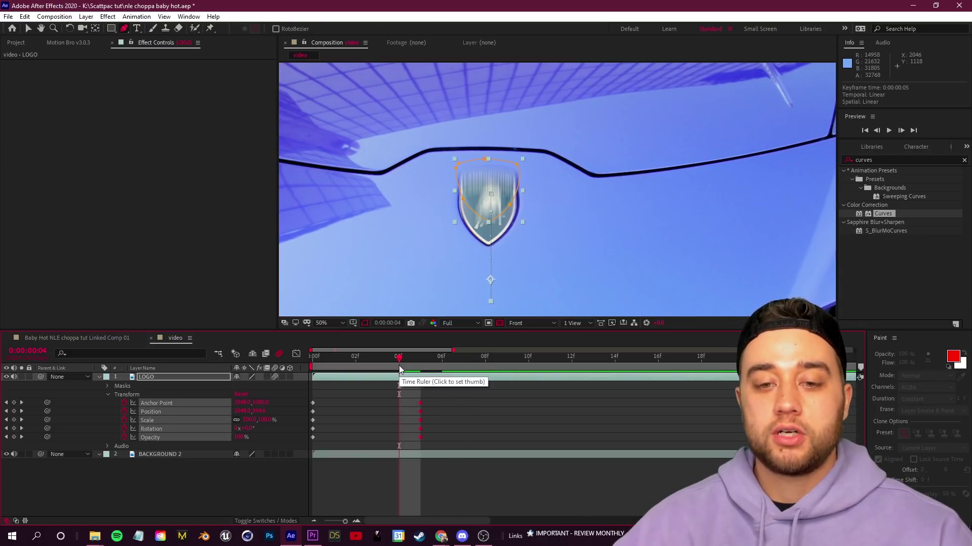
{"action": "left_click_drag", "start_coordinate": [399, 367], "coordinate": [377, 367]}
{"action": "key", "text": "ctrl+z"}
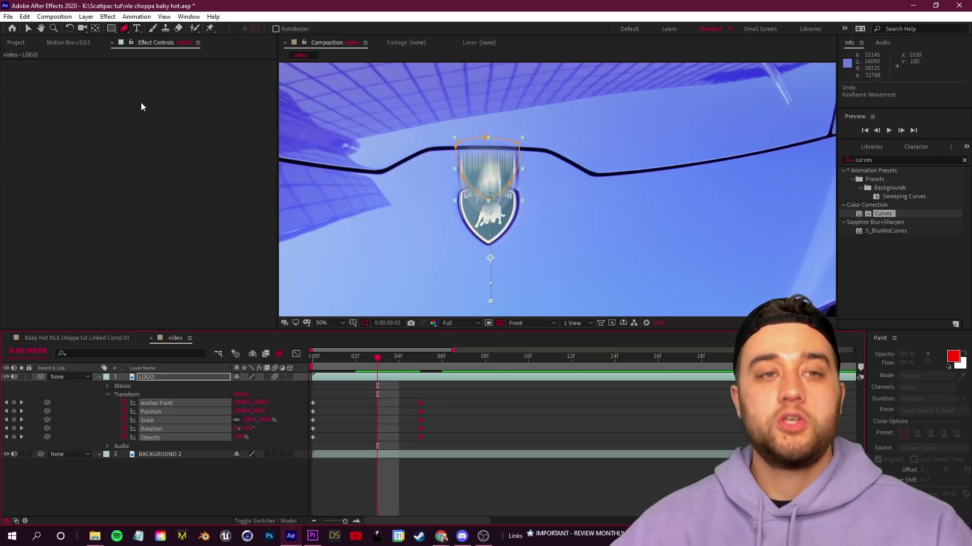
- Open the composition's advanced settings and adjust the motion blur shutter angle
{"action": "left_click", "coordinate": [54, 17]}
{"action": "left_click", "coordinate": [87, 42]}
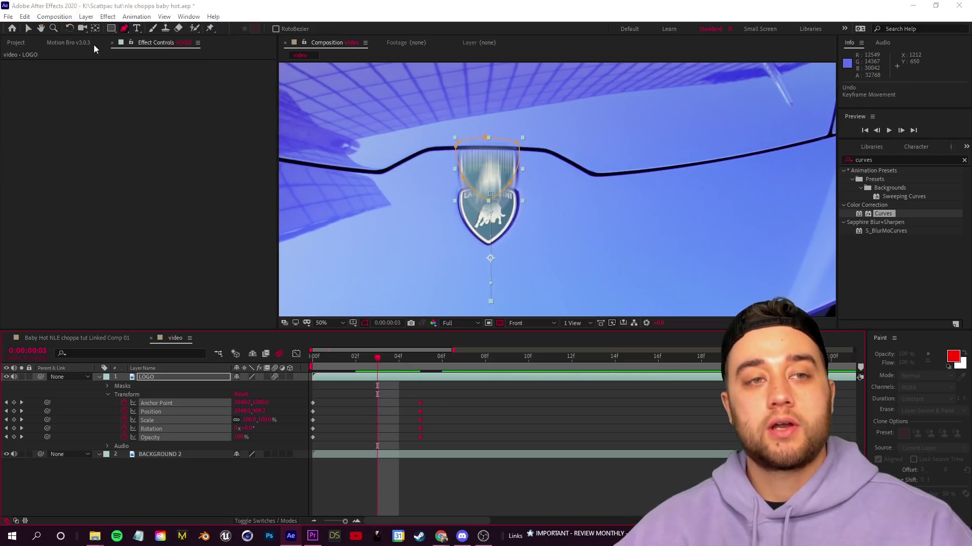
{"action": "left_click", "coordinate": [168, 156]}
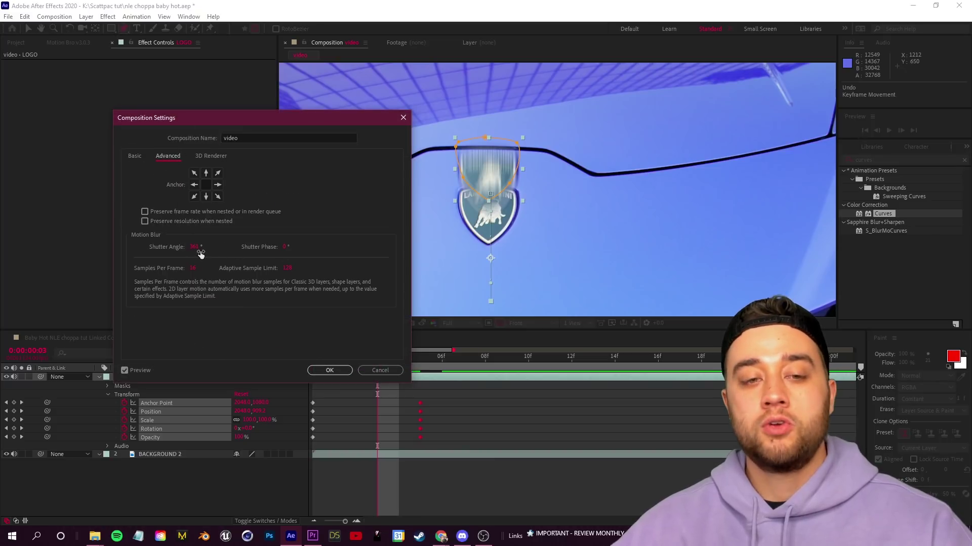
{"action": "left_click_drag", "start_coordinate": [107, 246], "coordinate": [236, 259]}
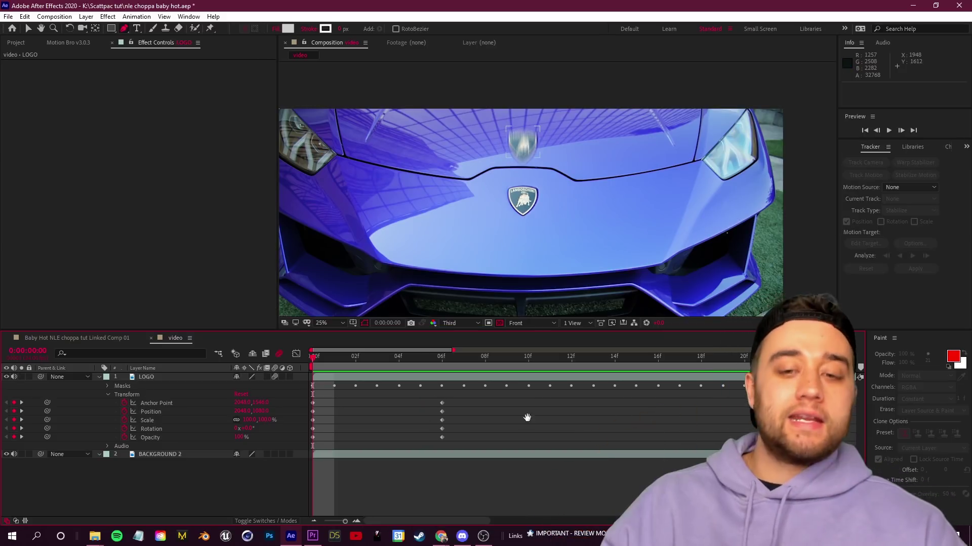
- Step and scrub through the first frames to examine how the blurred badge falls onto the original, and return to frame 0
{"action": "key", "text": "Page_Down"}
{"action": "key", "text": "Page_Down"}
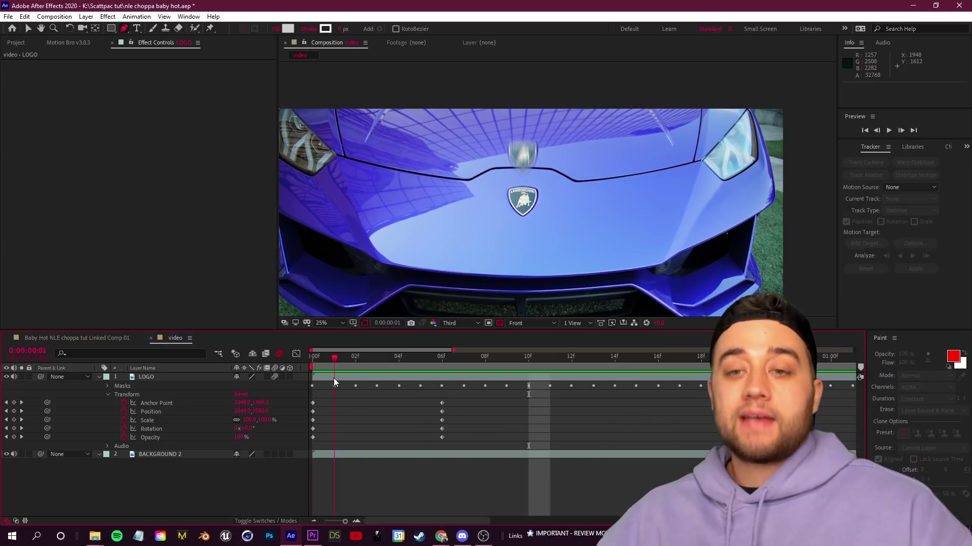
{"action": "key", "text": "Page_Down"}
{"action": "key", "text": "Page_Down"}
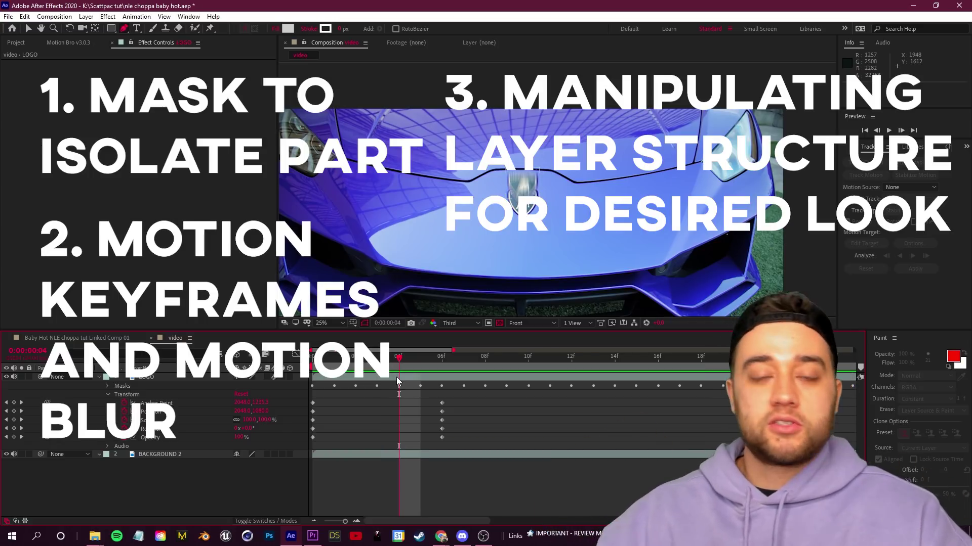
{"action": "key", "text": "Page_Up"}
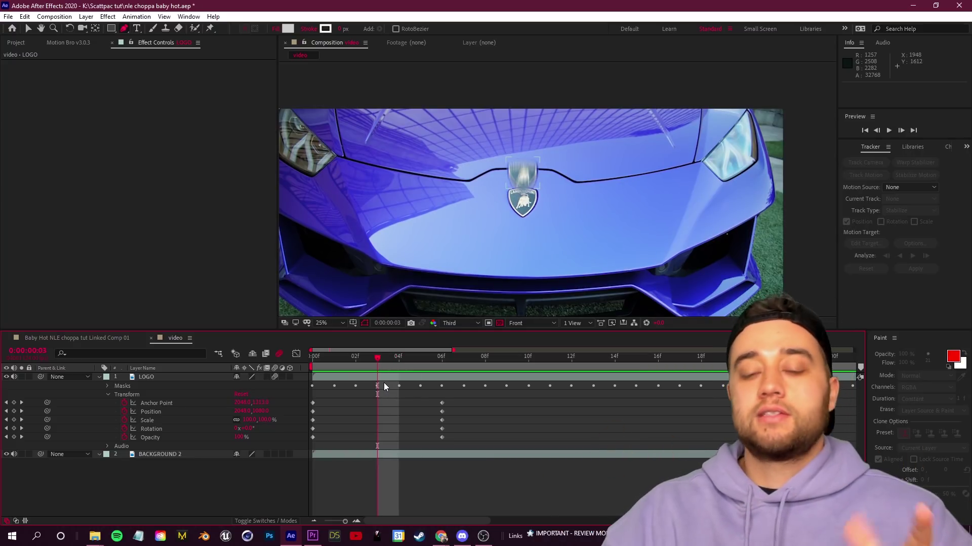
{"action": "left_click_drag", "start_coordinate": [400, 364], "coordinate": [442, 418]}
{"action": "left_click_drag", "start_coordinate": [441, 358], "coordinate": [169, 406]}
- Review the LOGO layer's mask and Transform keyframes, and collapse the layer's properties
{"action": "left_click", "coordinate": [99, 377]}
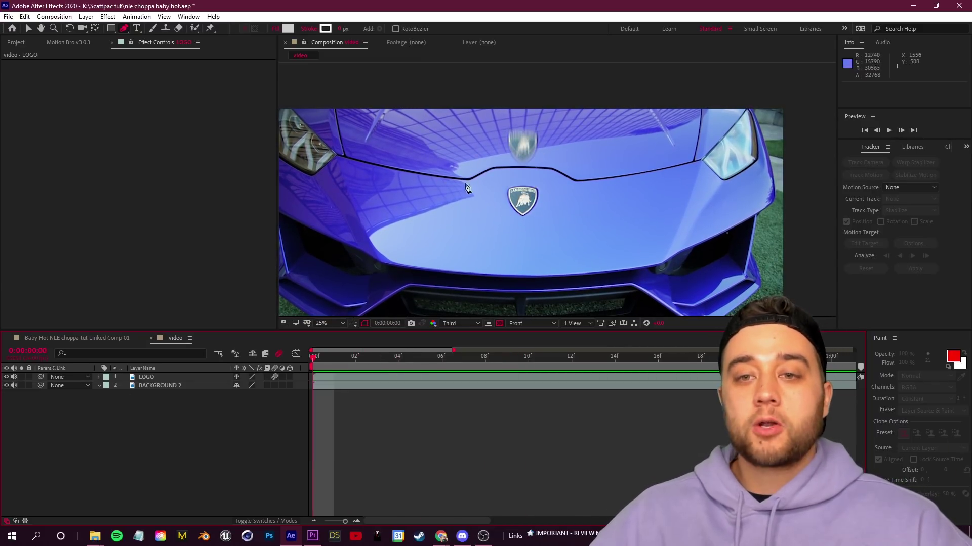
{"action": "left_click", "coordinate": [164, 377]}
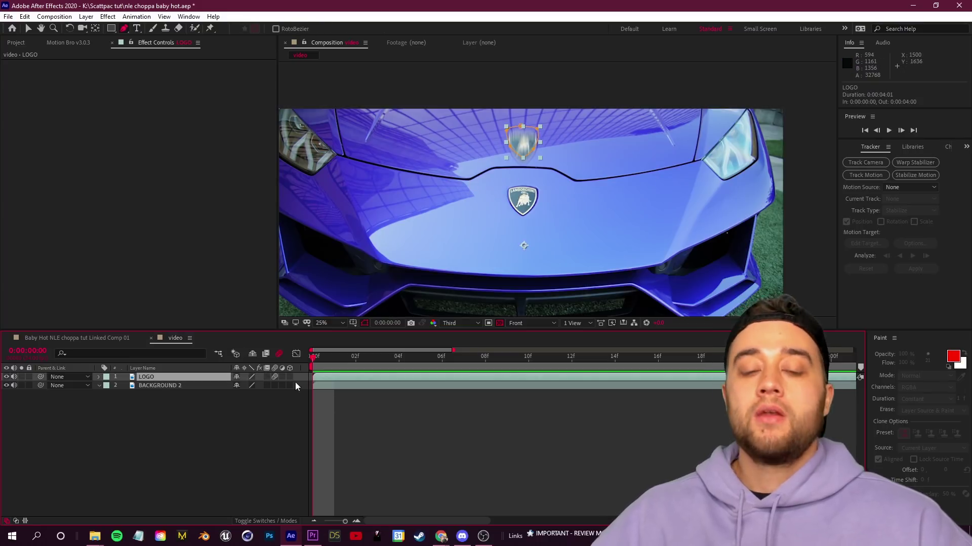
{"action": "key", "text": "ctrl+grave"}
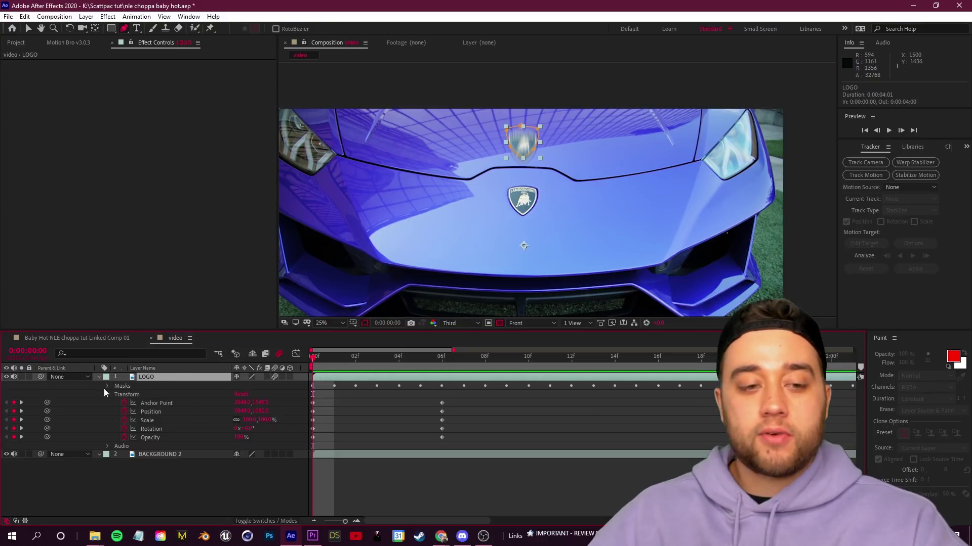
{"action": "key", "text": "shift+m"}
{"action": "key", "text": "shift+m"}
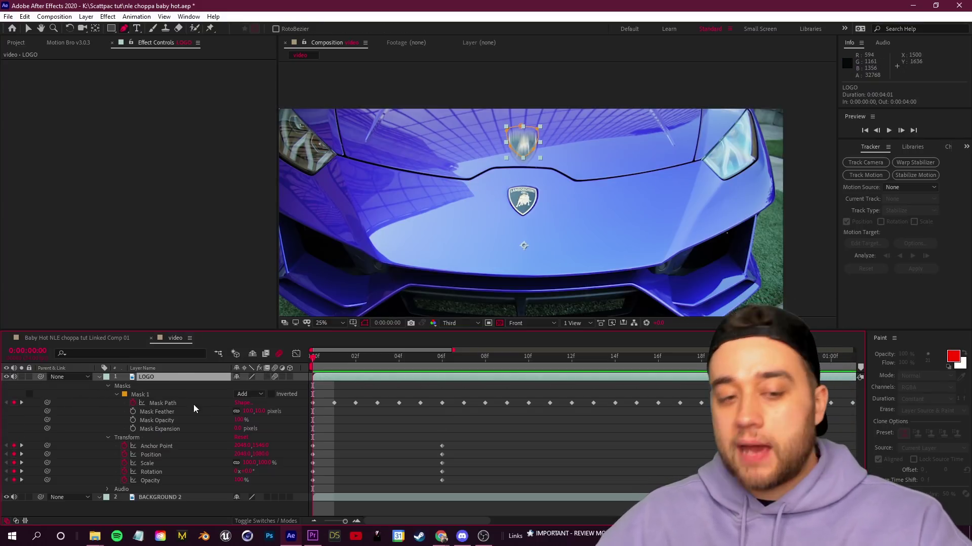
{"action": "left_click", "coordinate": [108, 386]}
{"action": "left_click", "coordinate": [99, 377]}
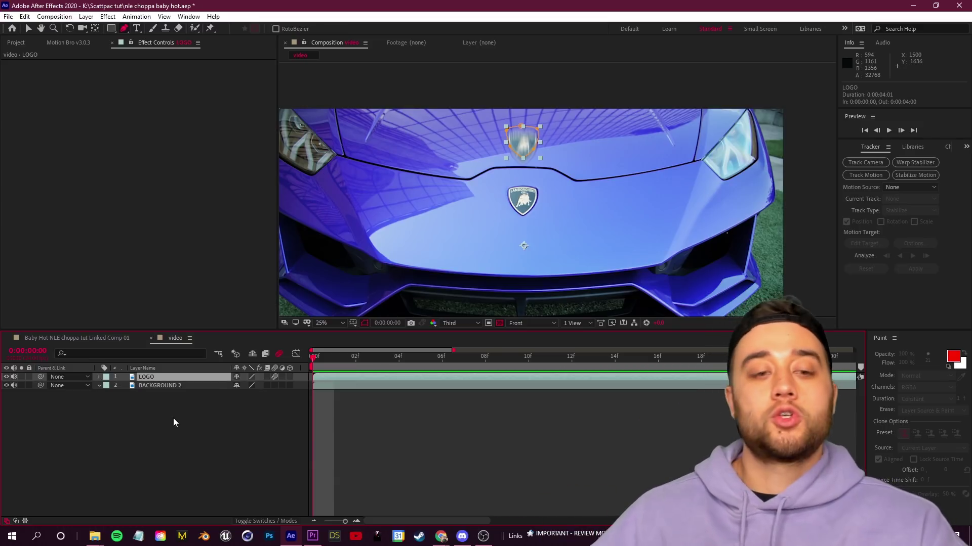
- Create a black composition-size solid named MASK above the LOGO layer and hide it
{"action": "right_click", "coordinate": [146, 422]}
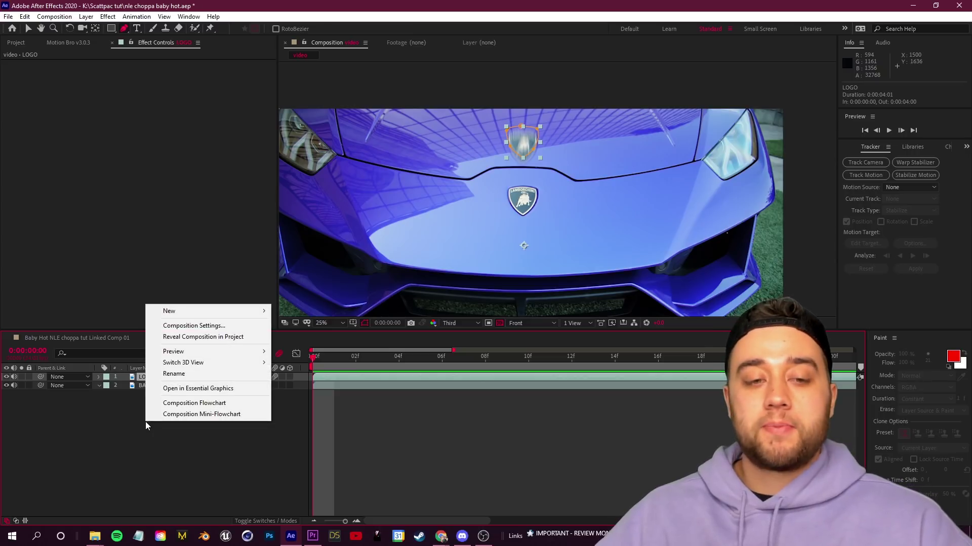
{"action": "mouse_move", "coordinate": [198, 312]}
{"action": "left_click", "coordinate": [308, 338]}
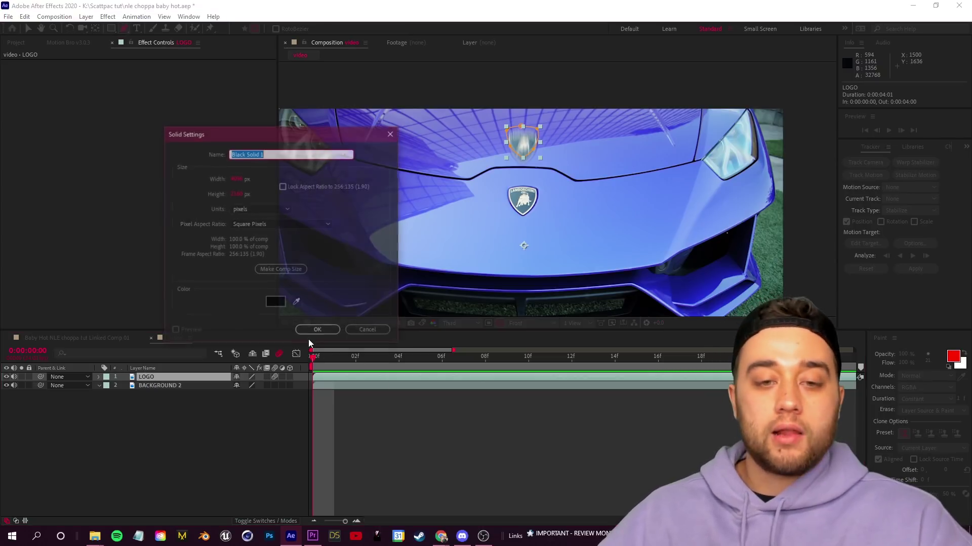
{"action": "type", "text": "MASK"}
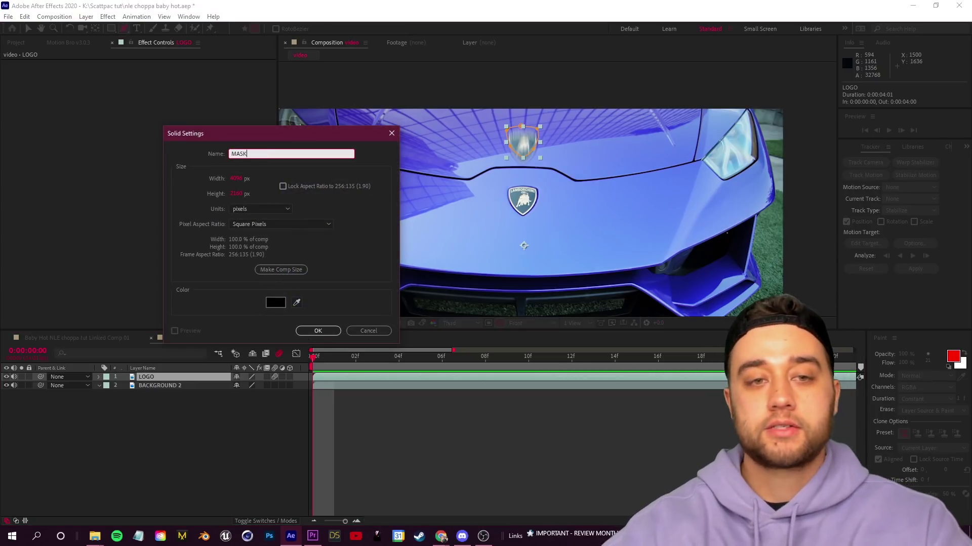
{"action": "key", "text": "Return"}
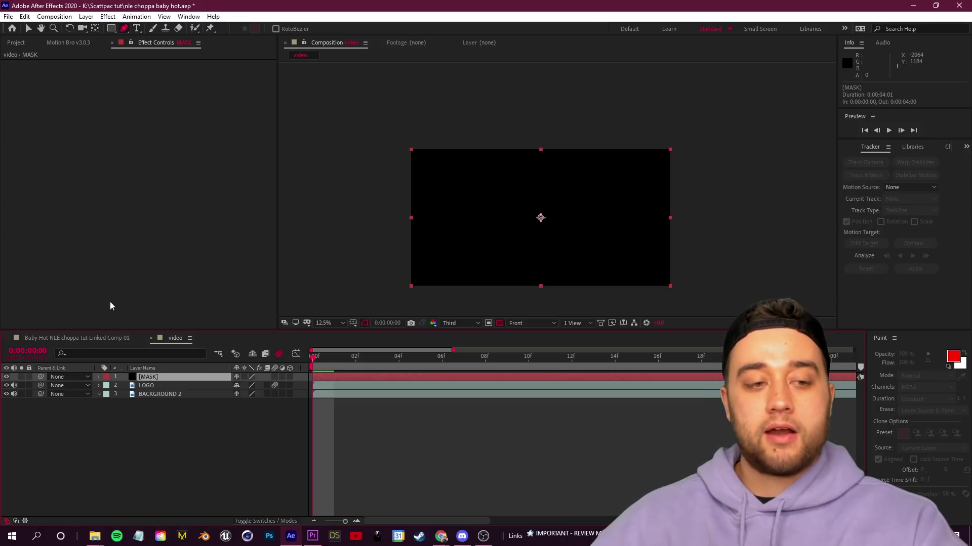
{"action": "left_click", "coordinate": [7, 377]}
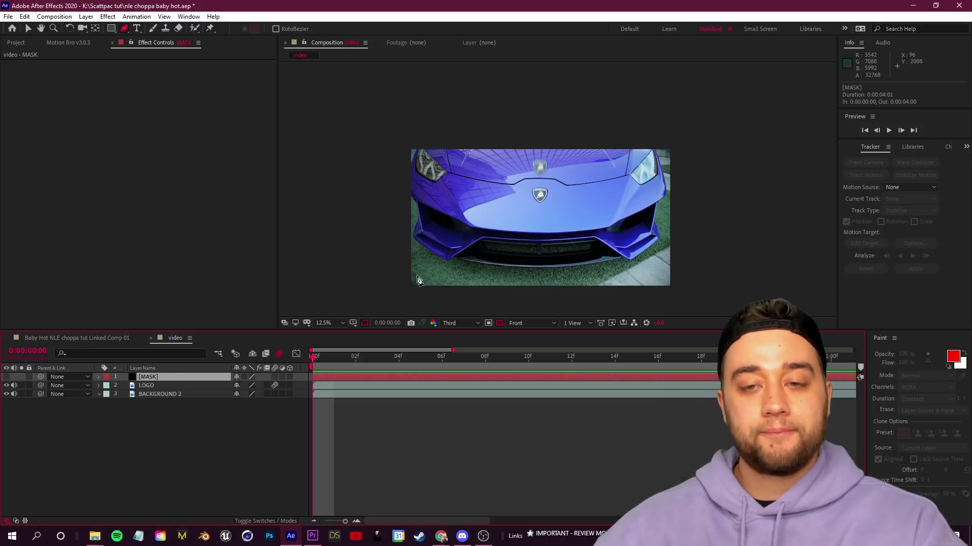
- Draw a closed mask on the MASK solid with the Pen tool, tracing the hood seam and looping above the frame around the blurred badge
{"action": "scroll", "coordinate": [416, 288], "scroll_direction": "up", "scroll_amount": 4}
{"action": "left_click_drag", "start_coordinate": [353, 211], "coordinate": [552, 232]}
{"action": "left_click", "coordinate": [416, 211]}
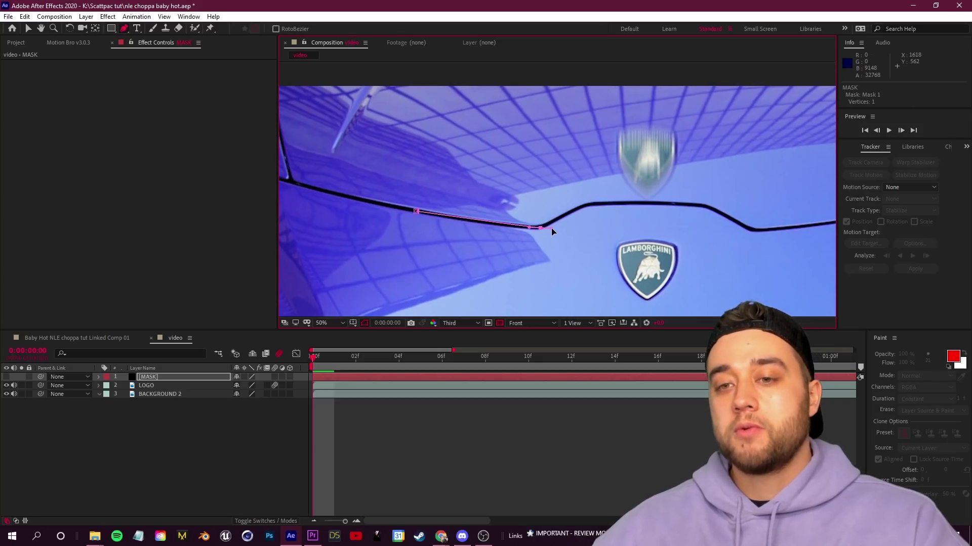
{"action": "left_click_drag", "start_coordinate": [590, 204], "coordinate": [608, 201]}
{"action": "left_click_drag", "start_coordinate": [707, 207], "coordinate": [772, 230]}
{"action": "left_click_drag", "start_coordinate": [710, 244], "coordinate": [494, 251]}
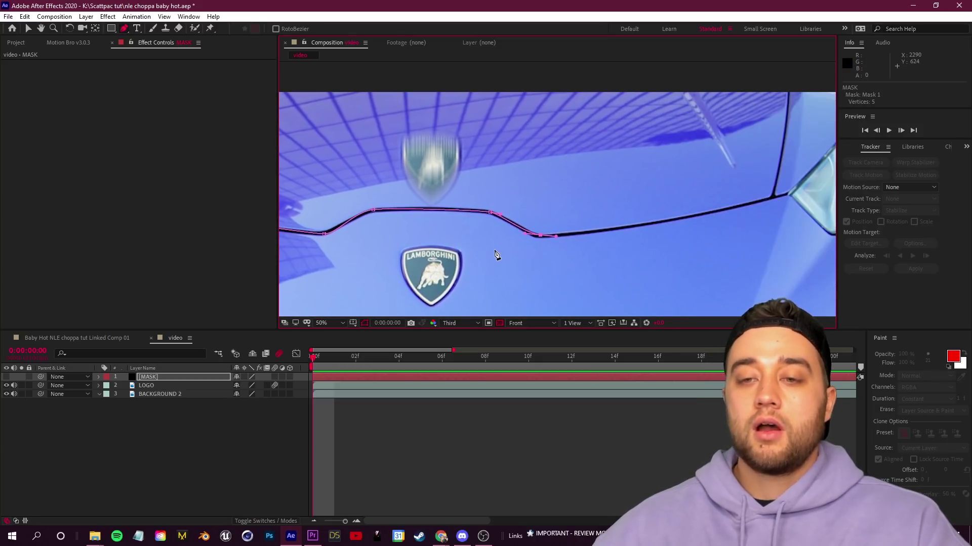
{"action": "key", "text": "comma"}
{"action": "key", "text": "comma"}
{"action": "left_click_drag", "start_coordinate": [576, 125], "coordinate": [575, 120]}
{"action": "left_click_drag", "start_coordinate": [516, 91], "coordinate": [494, 90]}
{"action": "left_click_drag", "start_coordinate": [384, 114], "coordinate": [377, 120]}
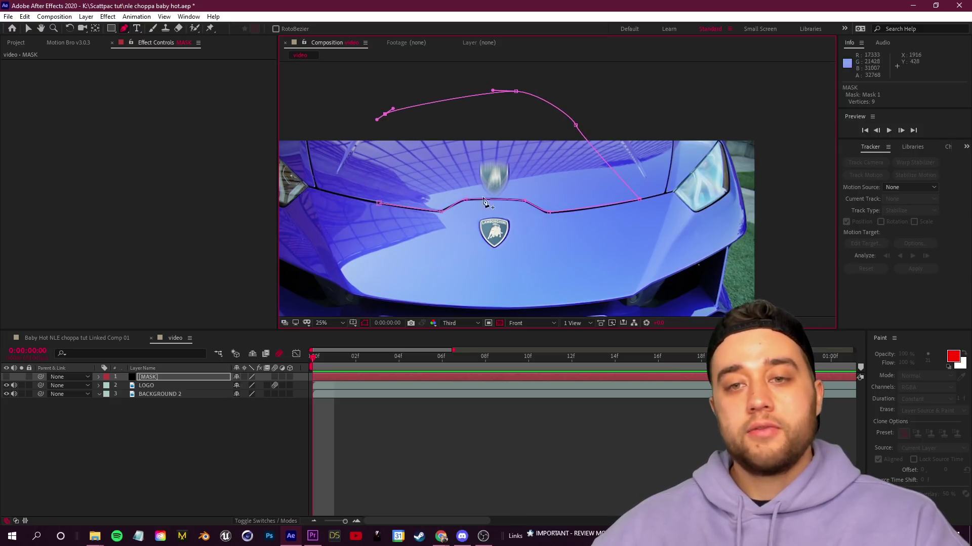
{"action": "left_click", "coordinate": [378, 203]}
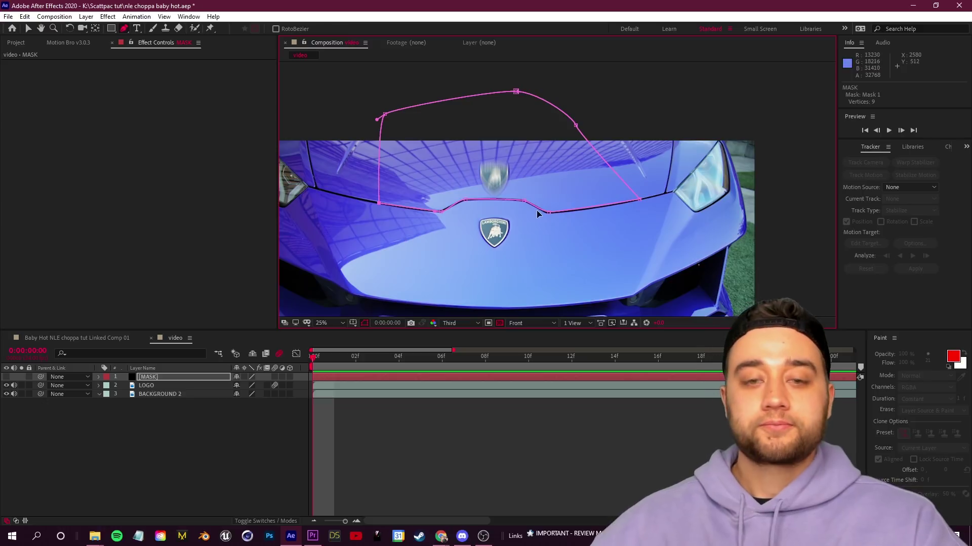
- Set the mode of the MASK layer's Mask 1 to Subtract
{"action": "left_click", "coordinate": [145, 377]}
{"action": "key", "text": "m"}
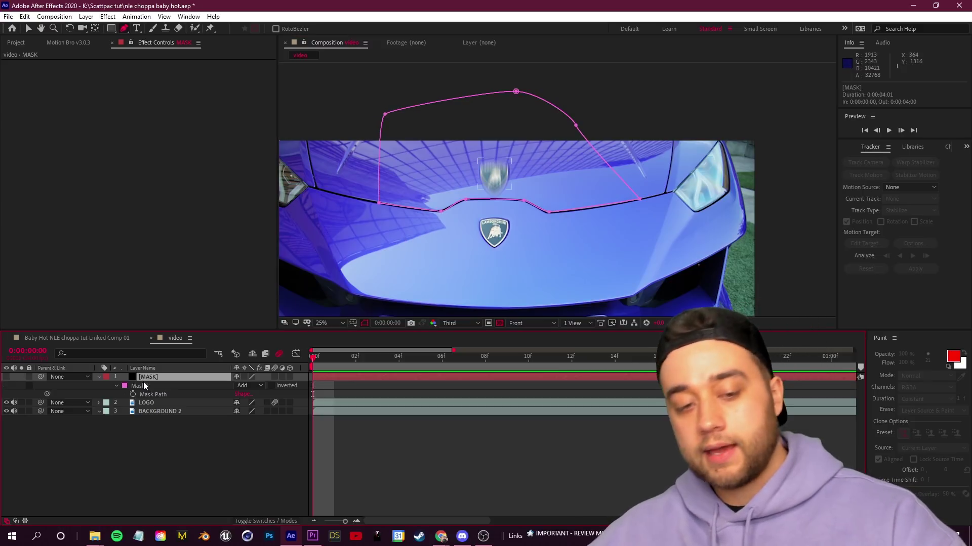
{"action": "left_click", "coordinate": [251, 387]}
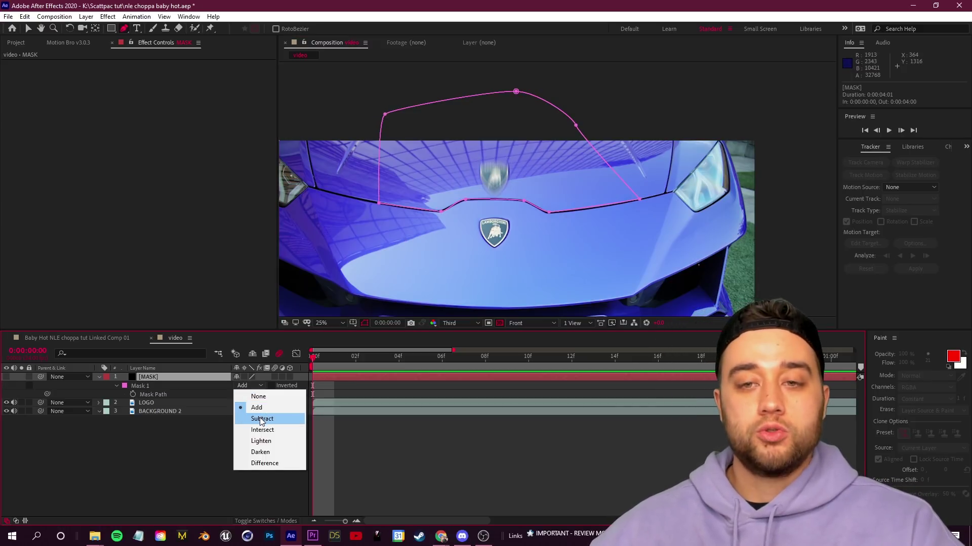
{"action": "left_click", "coordinate": [259, 418]}
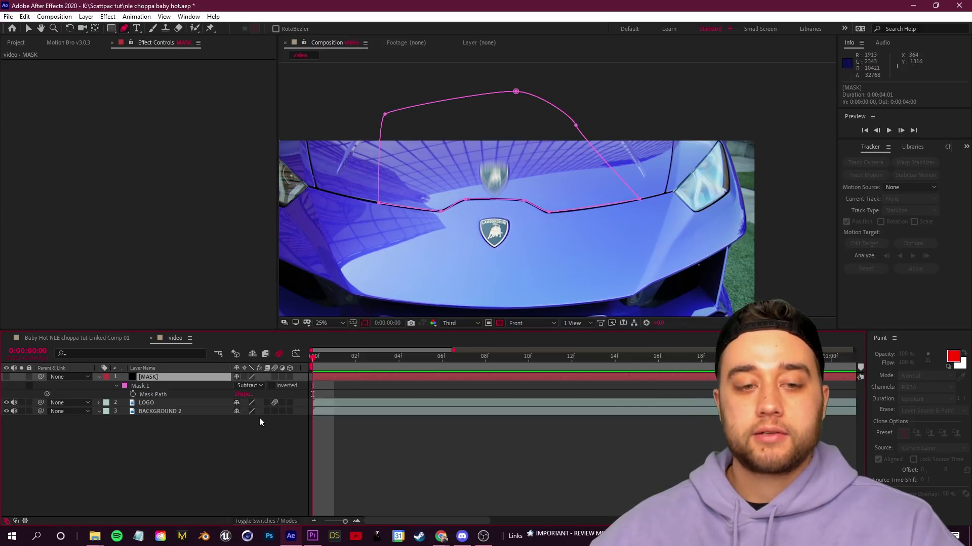
- Set the LOGO layer's track matte to Alpha Matte "[MASK]"
{"action": "left_click", "coordinate": [156, 404]}
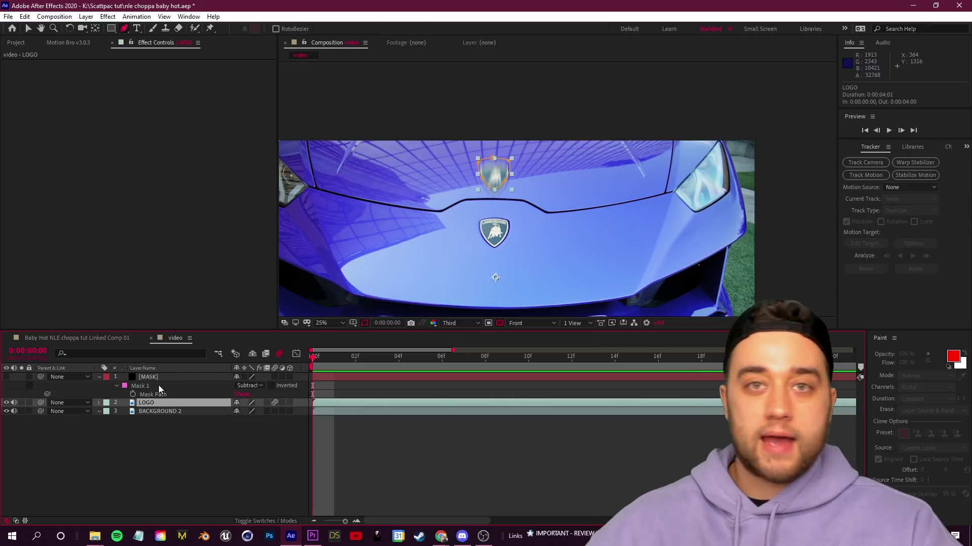
{"action": "left_click", "coordinate": [249, 523]}
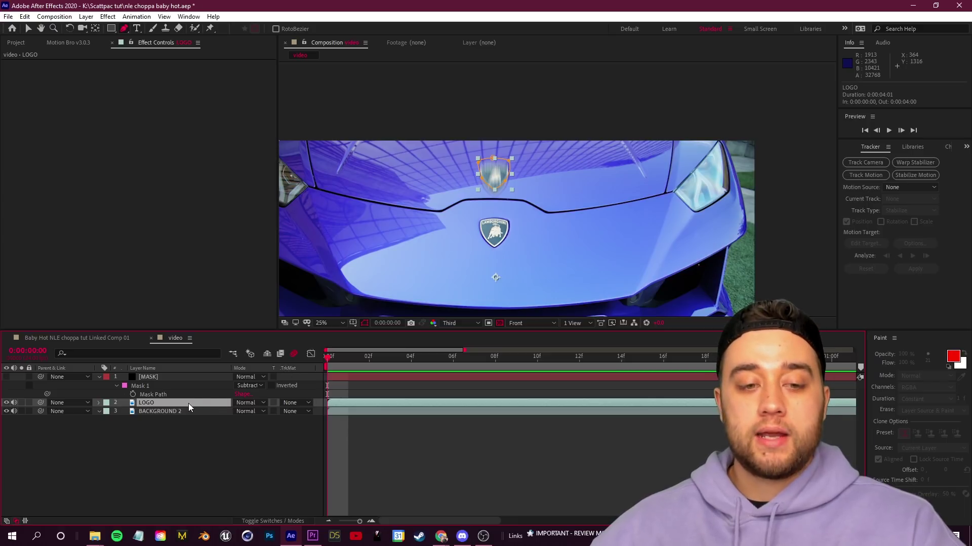
{"action": "left_click", "coordinate": [299, 403]}
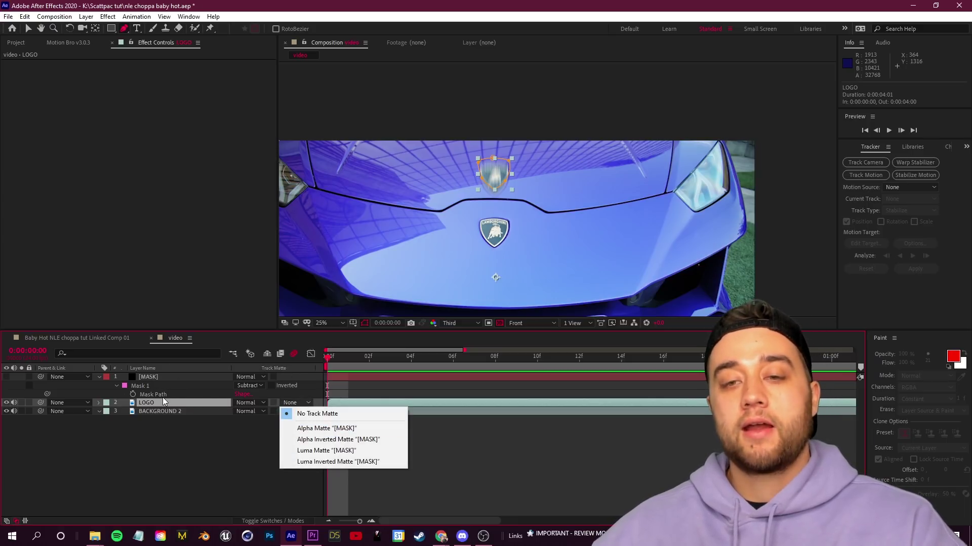
{"action": "left_click", "coordinate": [321, 429]}
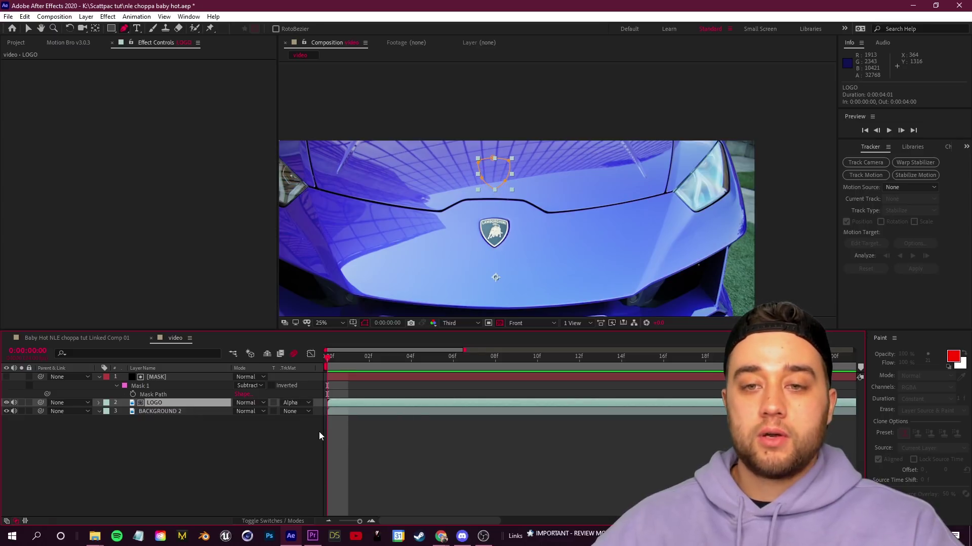
- Review the LOGO layer's keyframes, and scrub and play the timeline to examine how the hood mask follows the moving seam
{"action": "left_click", "coordinate": [251, 448]}
{"action": "left_click", "coordinate": [153, 405]}
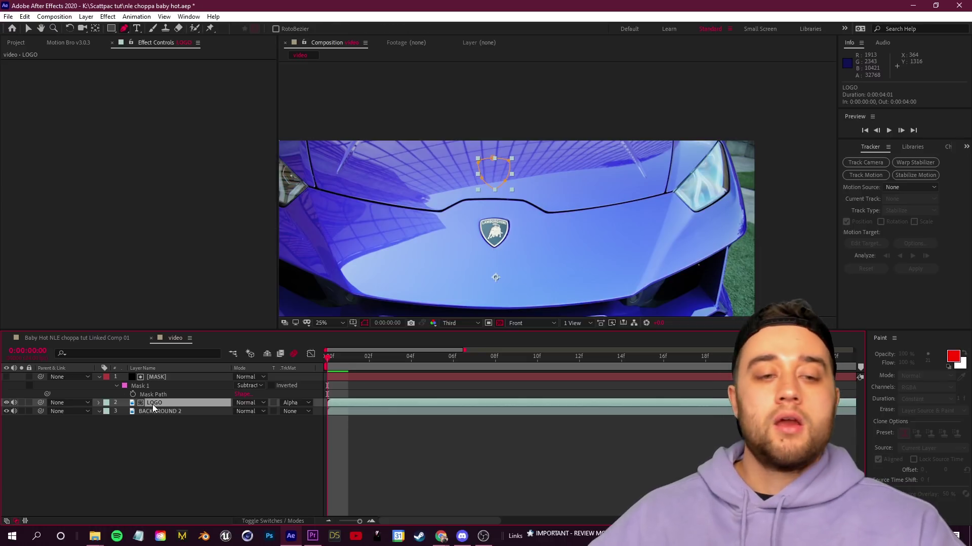
{"action": "left_click", "coordinate": [99, 403]}
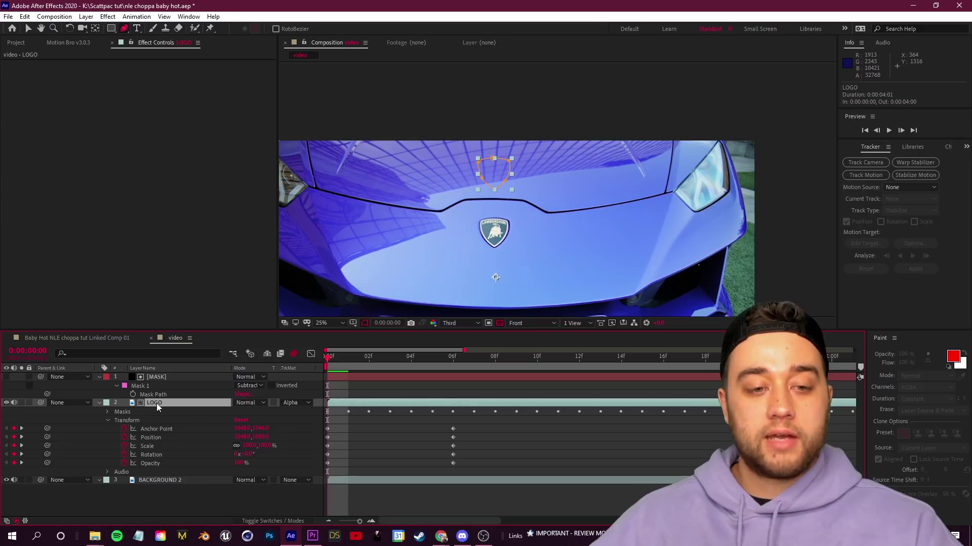
{"action": "left_click", "coordinate": [99, 403]}
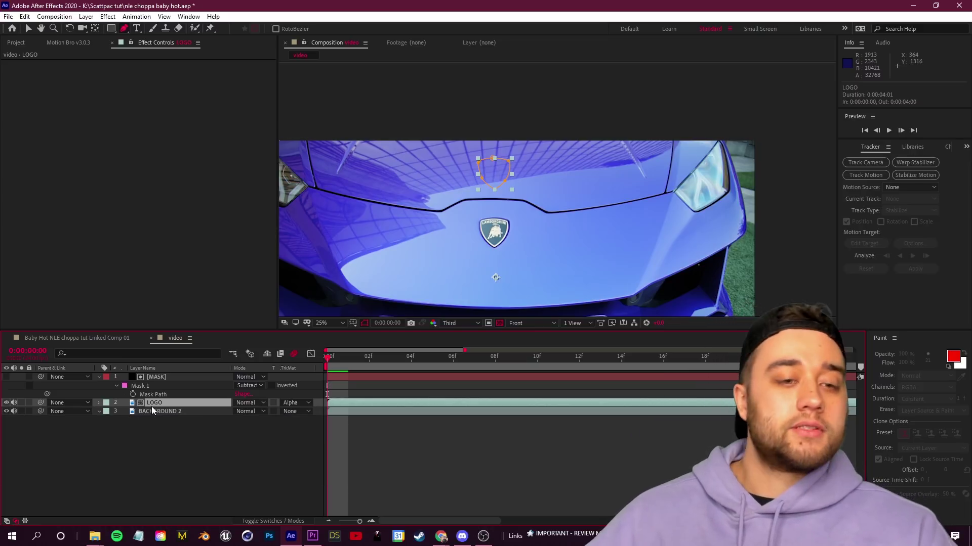
{"action": "left_click", "coordinate": [155, 377]}
{"action": "left_click_drag", "start_coordinate": [329, 364], "coordinate": [684, 383]}
{"action": "key", "text": "space"}
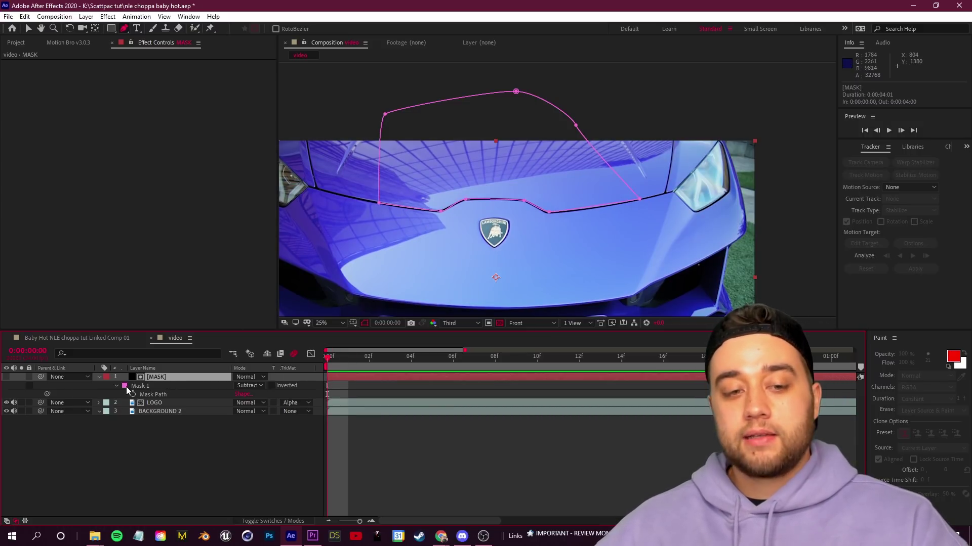
- Keyframe the MASK layer's Mask Path at frame 0 and shift the mask down onto the hood seam at frame 18
{"action": "left_click", "coordinate": [151, 385]}
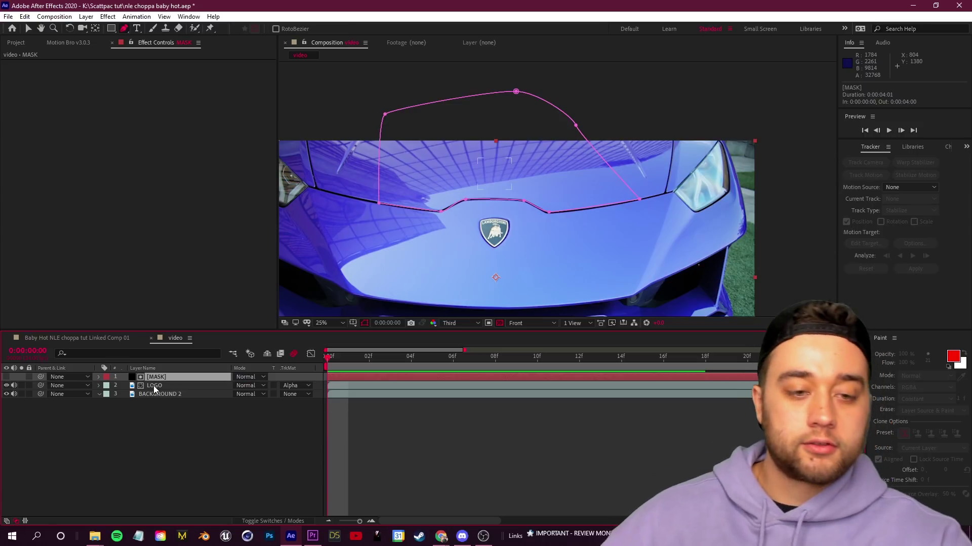
{"action": "key", "text": "m"}
{"action": "key", "text": "m"}
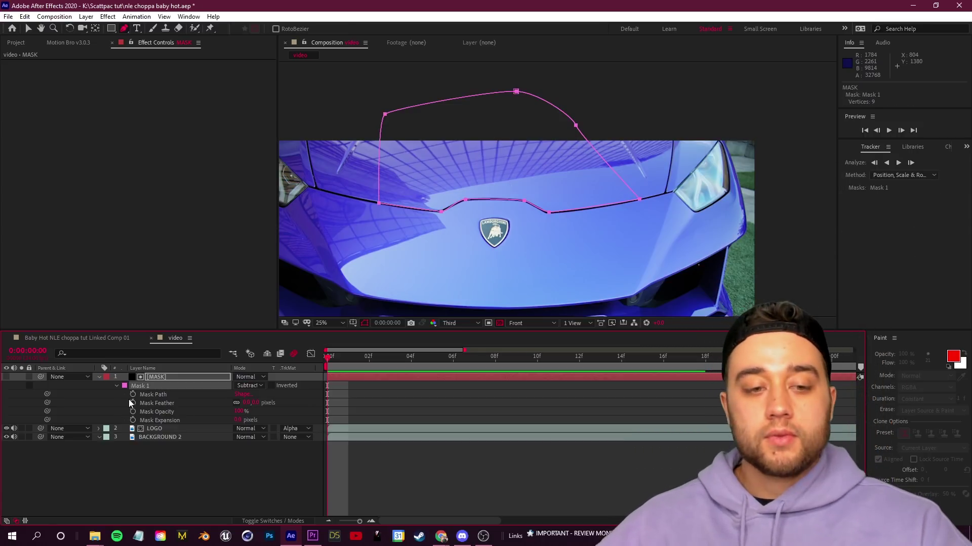
{"action": "left_click", "coordinate": [133, 394]}
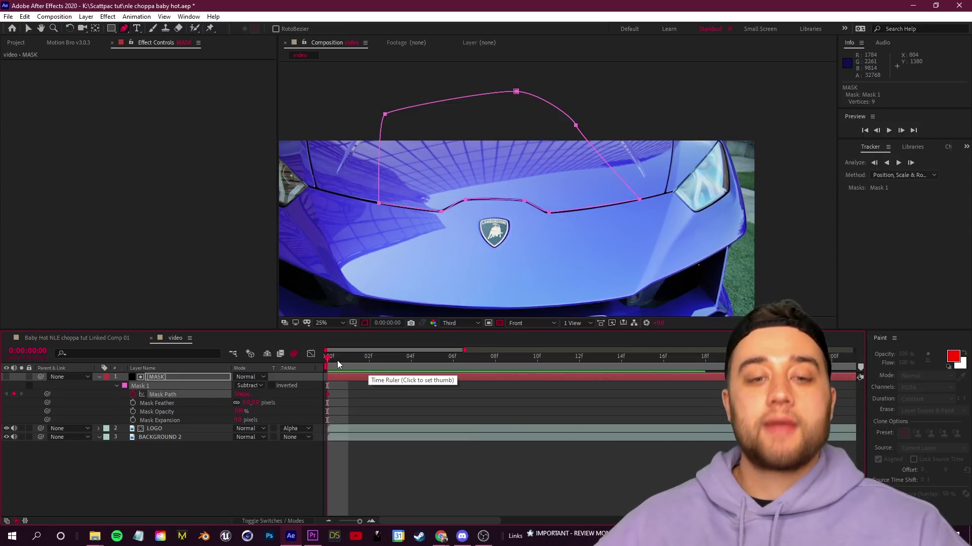
{"action": "left_click_drag", "start_coordinate": [329, 358], "coordinate": [709, 389]}
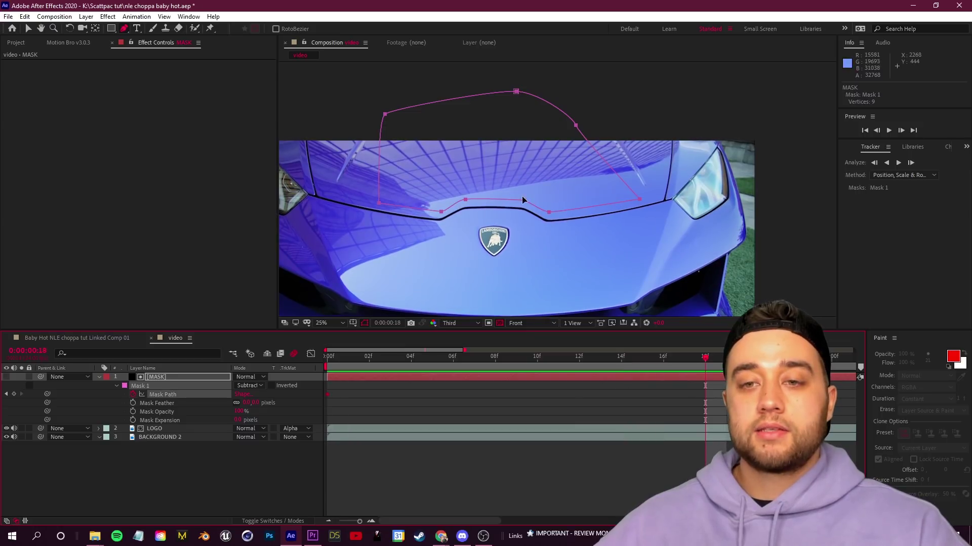
{"action": "left_click_drag", "start_coordinate": [525, 201], "coordinate": [525, 209]}
- Scrub and play back the first frames to check the badge's drop against the animated hood mask
{"action": "left_click_drag", "start_coordinate": [329, 357], "coordinate": [453, 392]}
{"action": "key", "text": "space"}
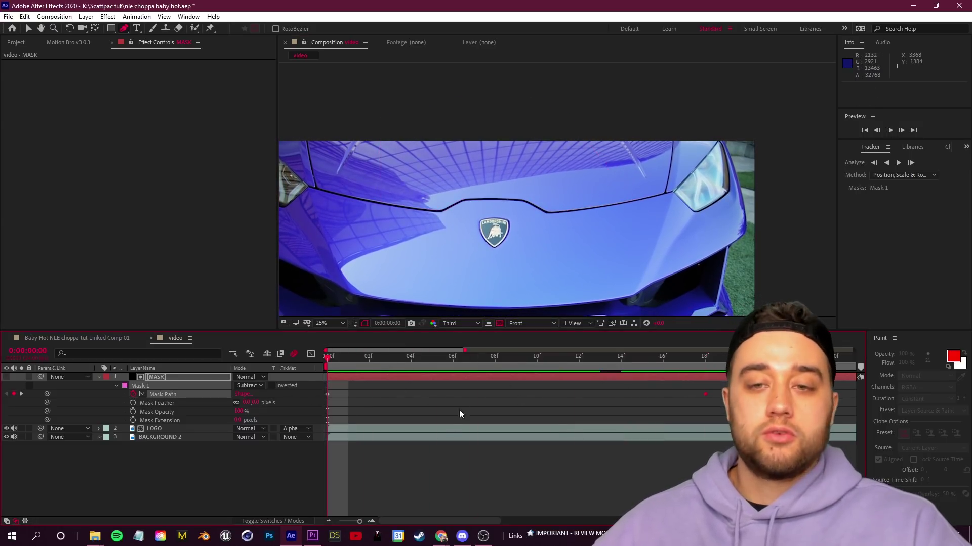
{"action": "key", "text": "space"}
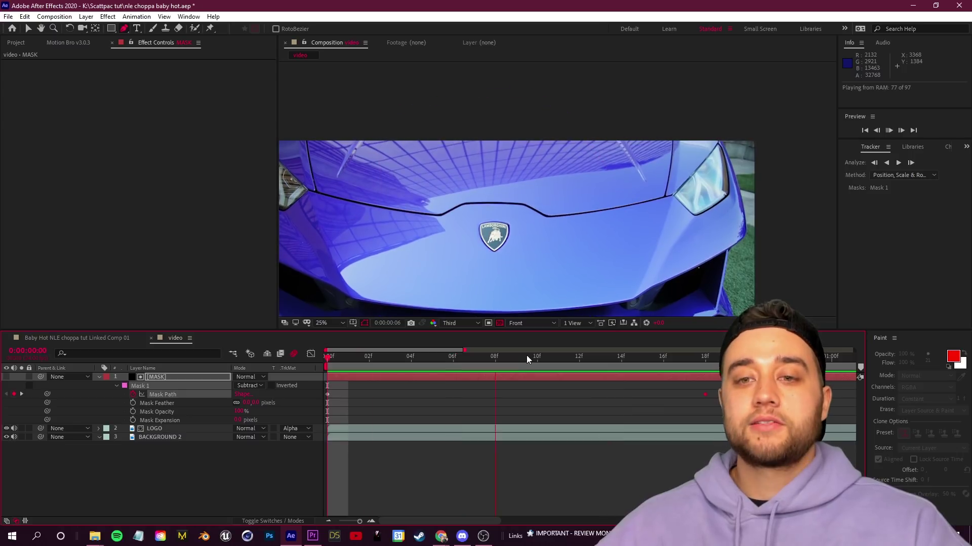
{"action": "key", "text": "space"}
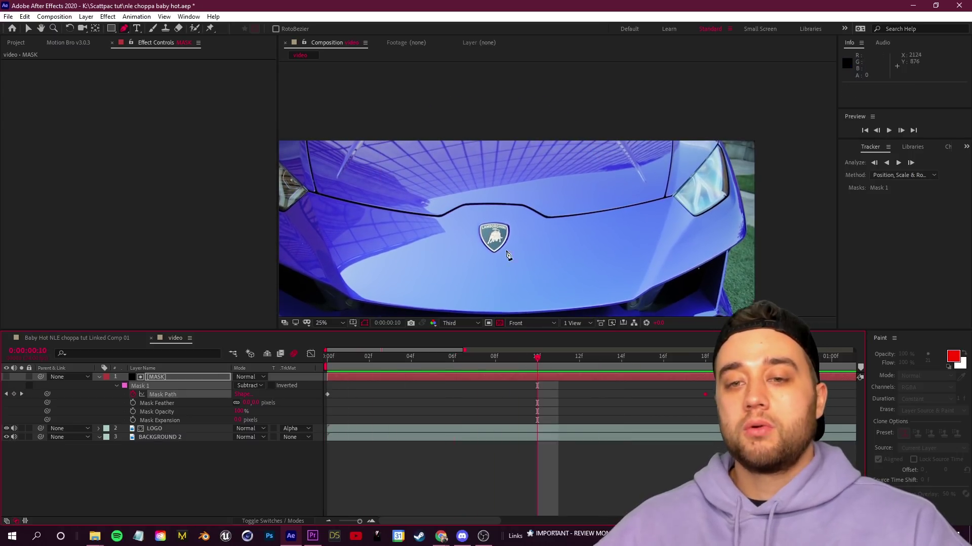
{"action": "left_click_drag", "start_coordinate": [527, 358], "coordinate": [389, 390]}
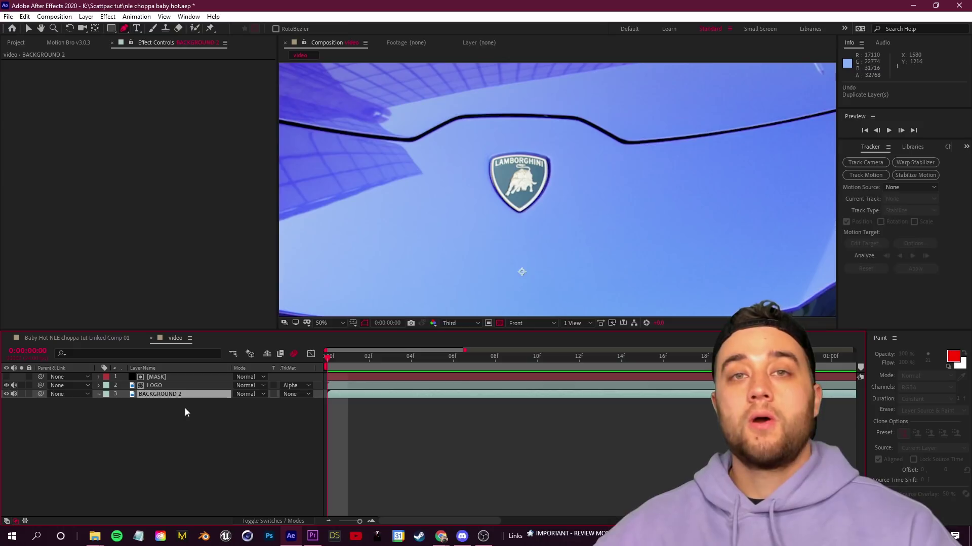
- Draw a closed mask around the original Lamborghini badge on the BACKGROUND 2 layer with the Pen tool
{"action": "left_click", "coordinate": [172, 393]}
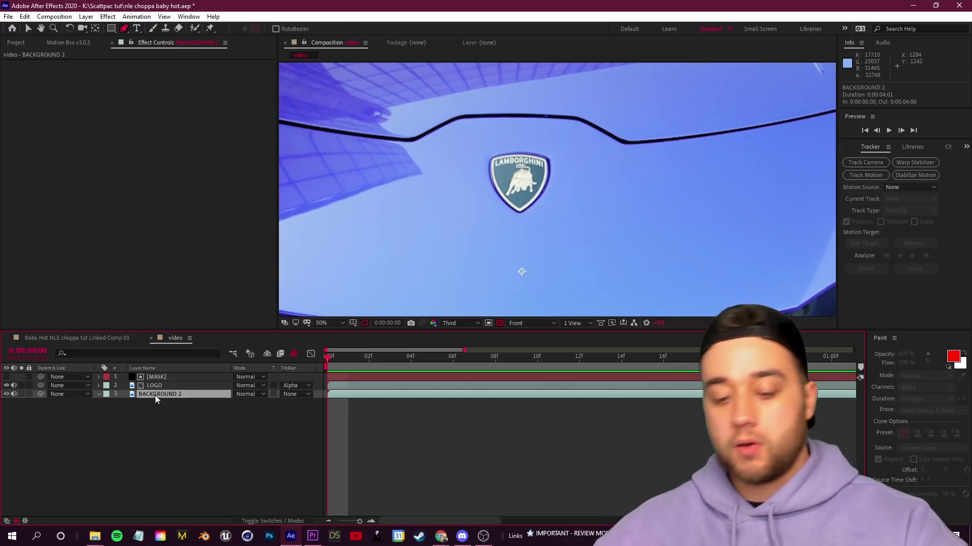
{"action": "left_click", "coordinate": [490, 155]}
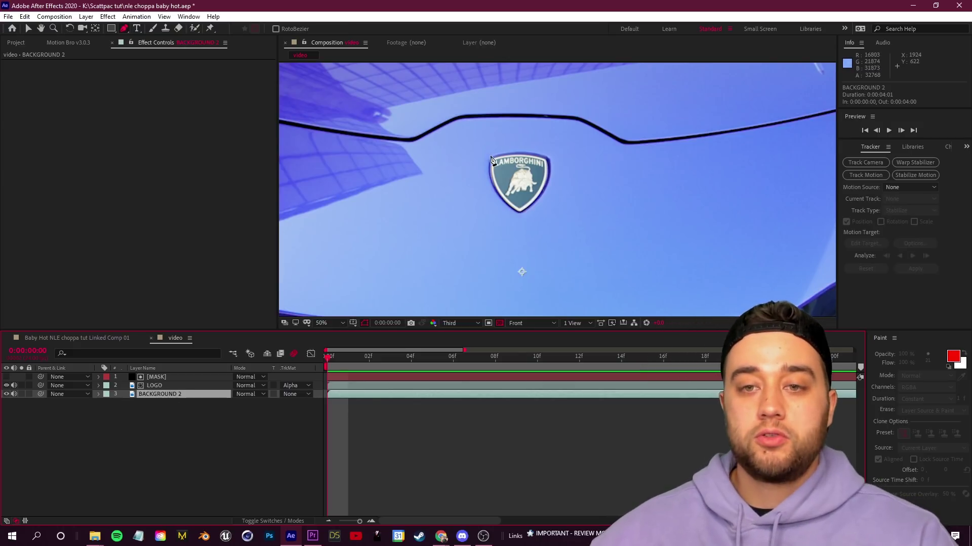
{"action": "left_click_drag", "start_coordinate": [522, 151], "coordinate": [533, 153]}
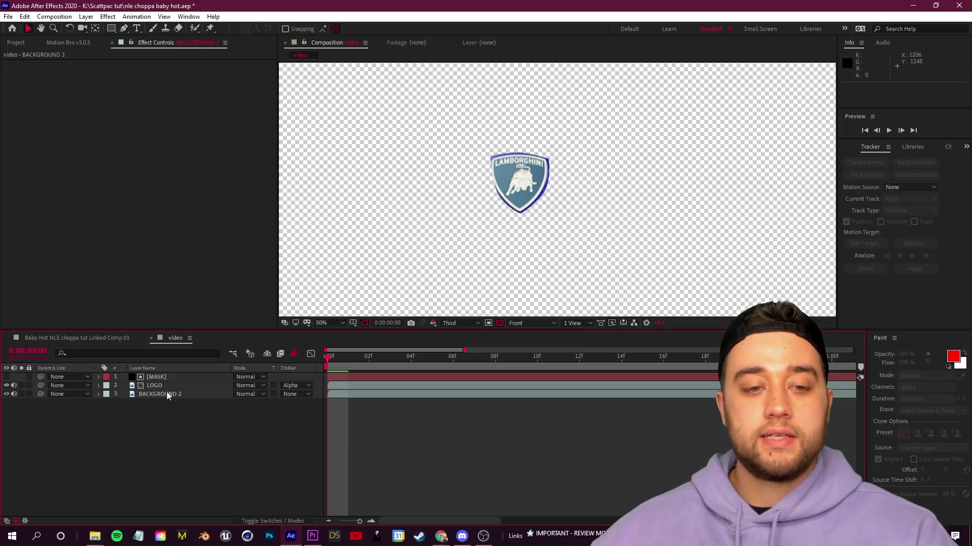
- Reveal the BACKGROUND 2 layer's Mask 1, check its edge around the badge, and set its mode to Subtract
{"action": "left_click", "coordinate": [158, 398]}
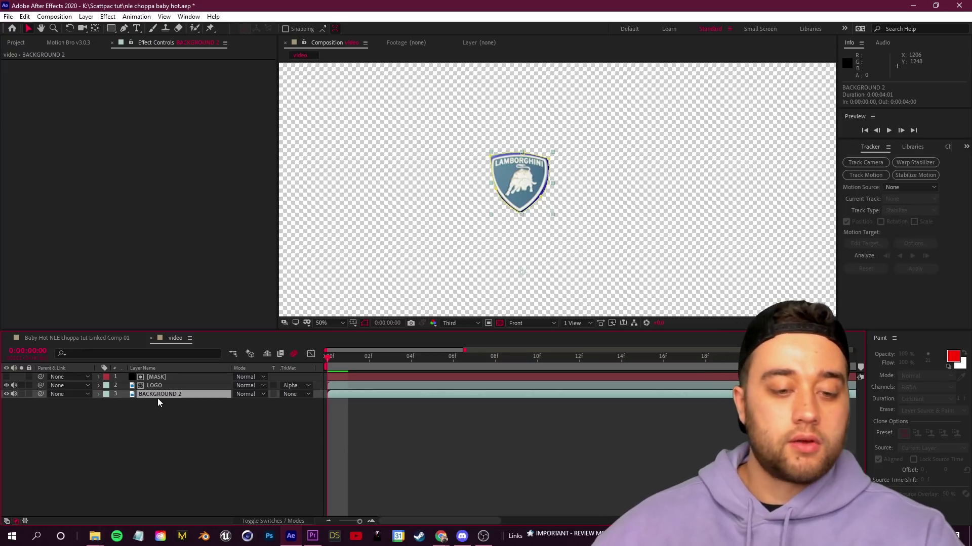
{"action": "key", "text": "m"}
{"action": "key", "text": "period"}
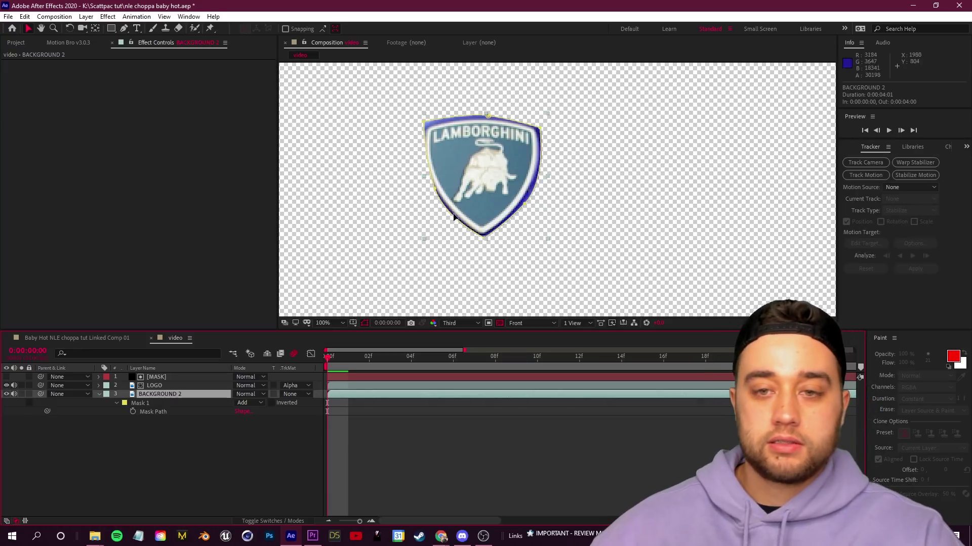
{"action": "left_click", "coordinate": [433, 190]}
{"action": "left_click", "coordinate": [245, 403]}
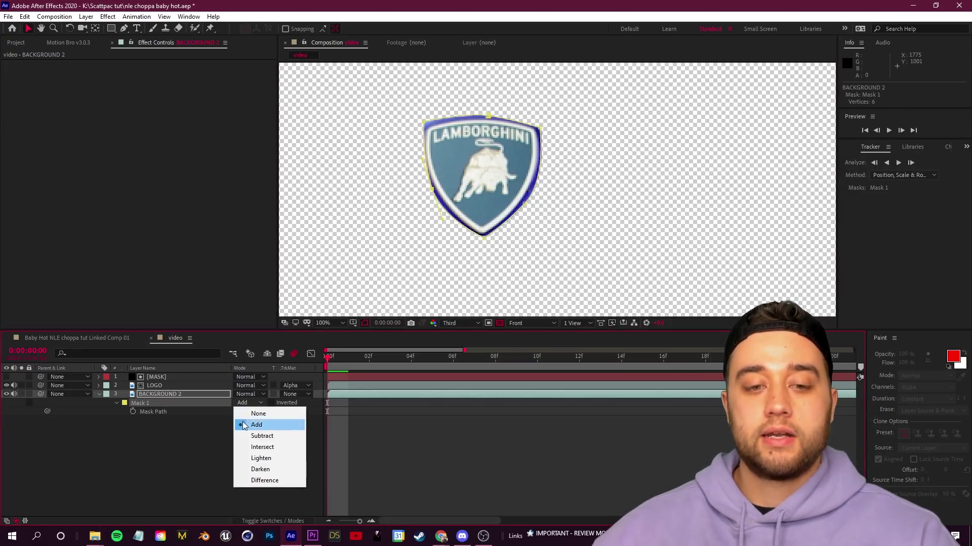
{"action": "left_click", "coordinate": [262, 436]}
{"action": "left_click", "coordinate": [516, 212]}
{"action": "key", "text": "comma"}
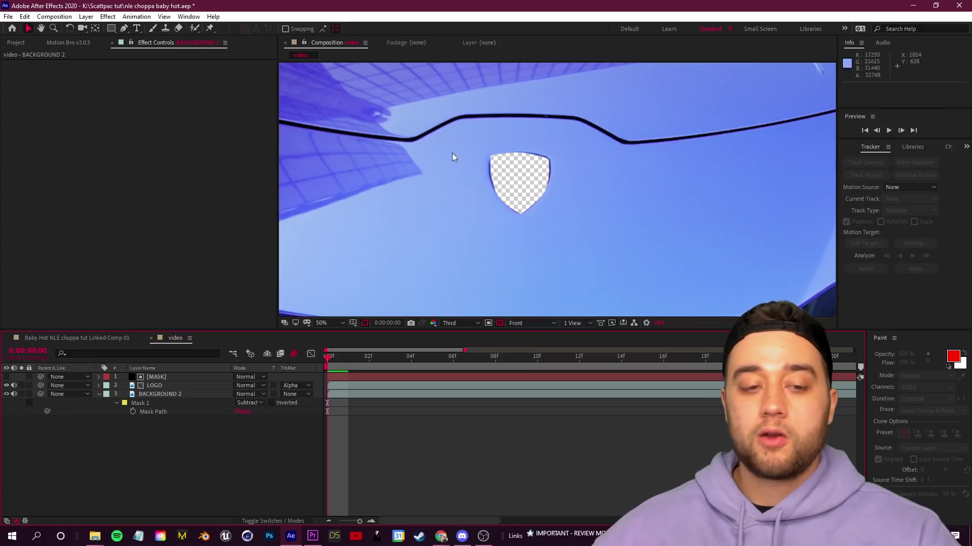
- Refine the badge cutout's outline and track BACKGROUND 2's Mask 1 forward from frame 0 to frame 14 by position, scale and rotation
{"action": "left_click", "coordinate": [494, 191]}
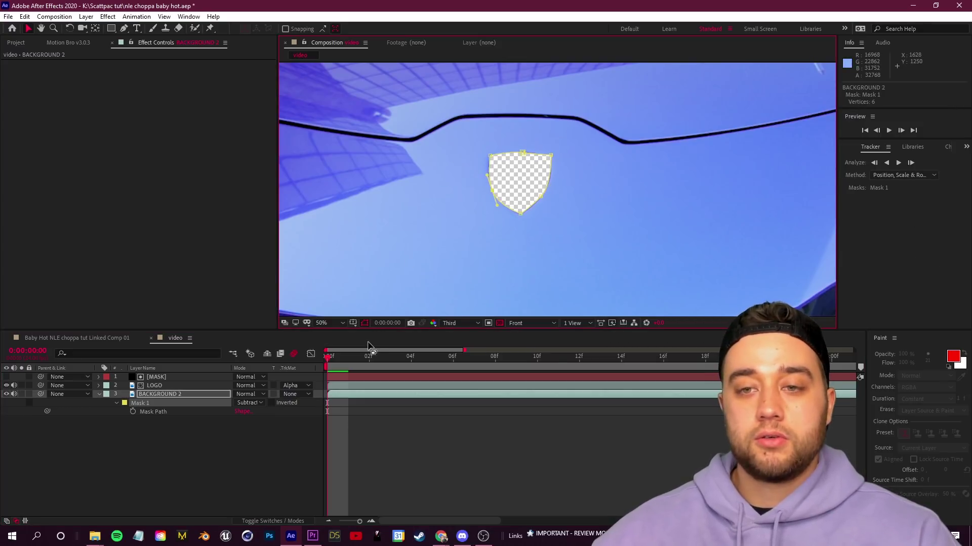
{"action": "key", "text": "comma"}
{"action": "left_click", "coordinate": [897, 163]}
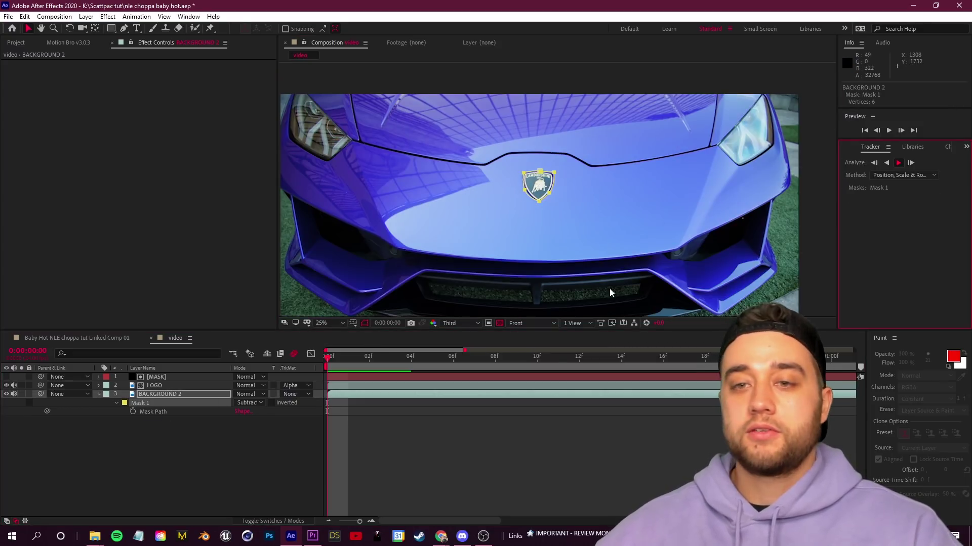
{"action": "left_click", "coordinate": [303, 427]}
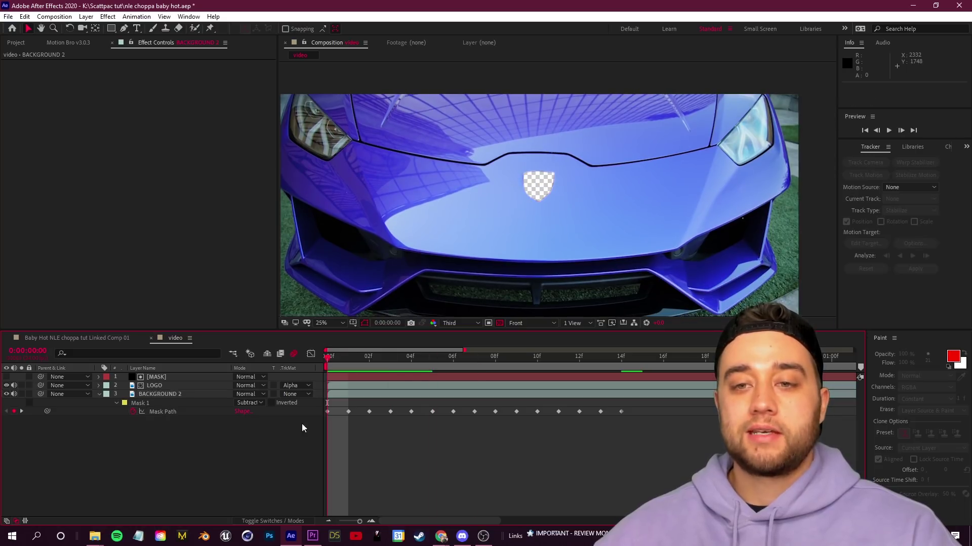
- Play back the composition to check the tracked badge cutout on the hood
{"action": "key", "text": "space"}
{"action": "key", "text": "space"}
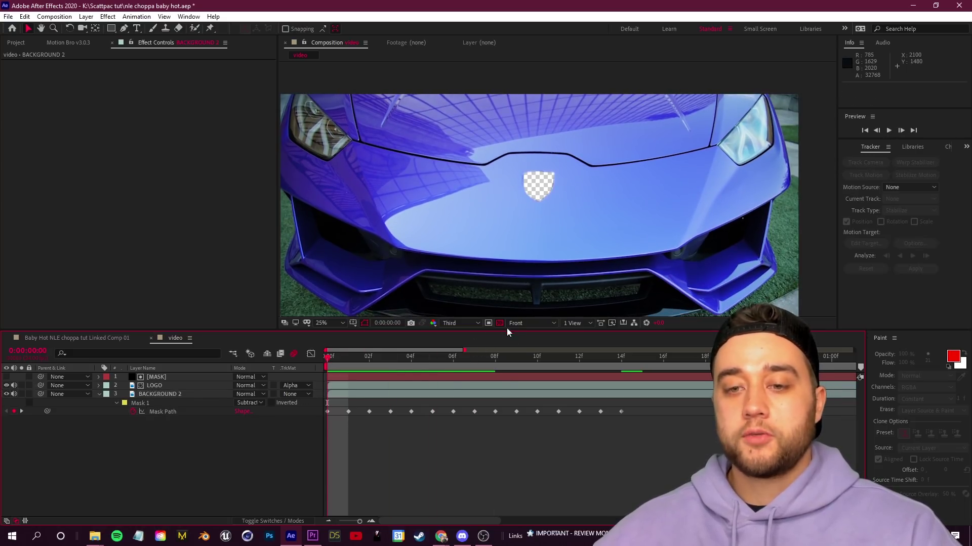
{"action": "key", "text": "space"}
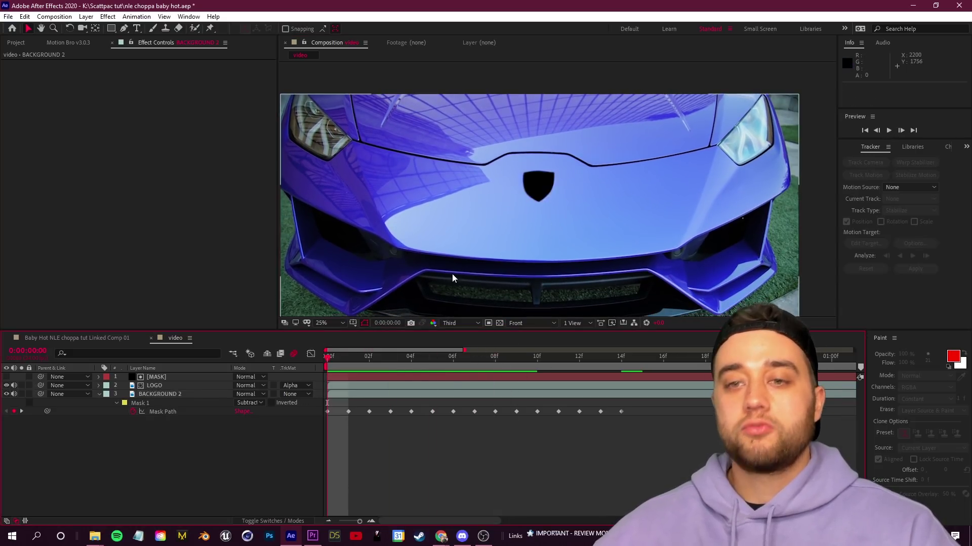
- Duplicate the BACKGROUND 2 layer and rename the copy COVER UP
{"action": "left_click", "coordinate": [171, 393]}
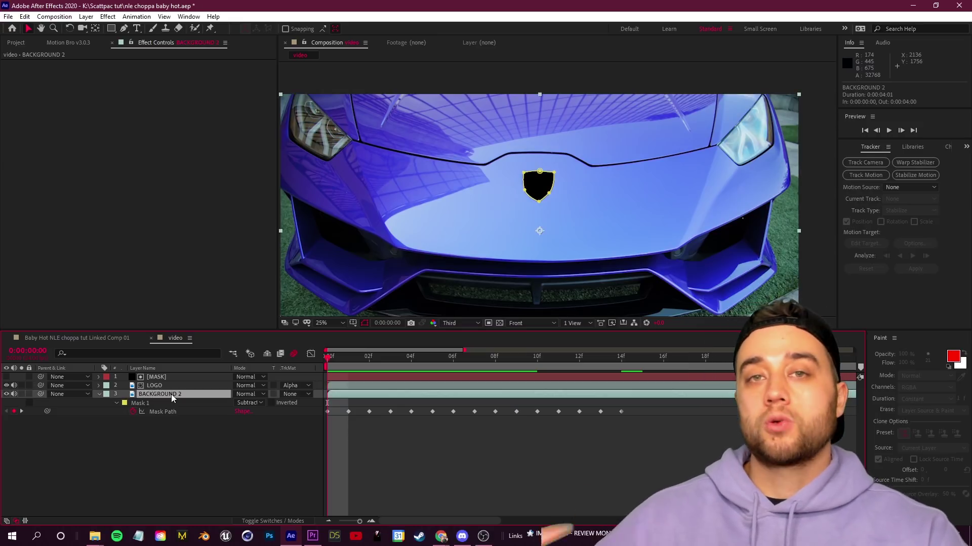
{"action": "key", "text": "ctrl+d"}
{"action": "right_click", "coordinate": [171, 394]}
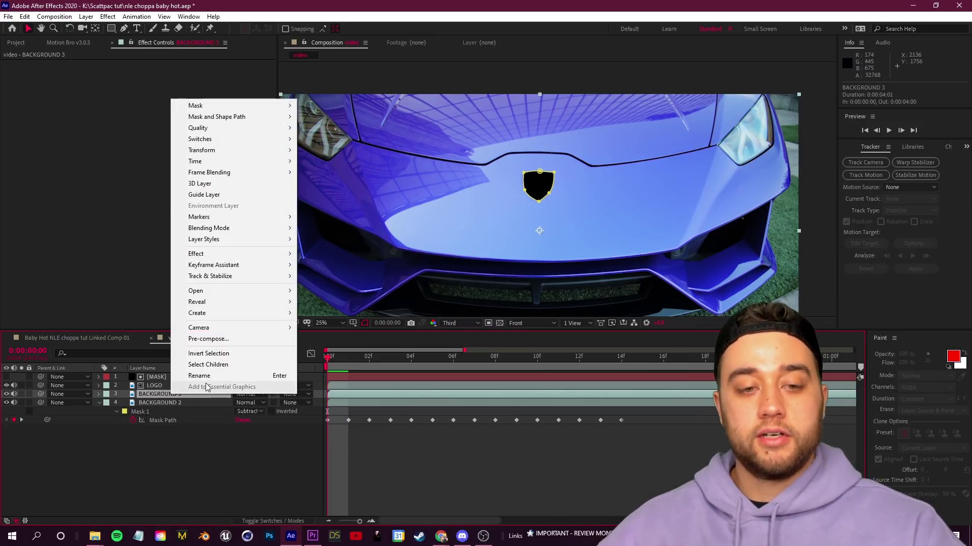
{"action": "left_click", "coordinate": [204, 387]}
{"action": "type", "text": "COVER UP"}
{"action": "key", "text": "Return"}
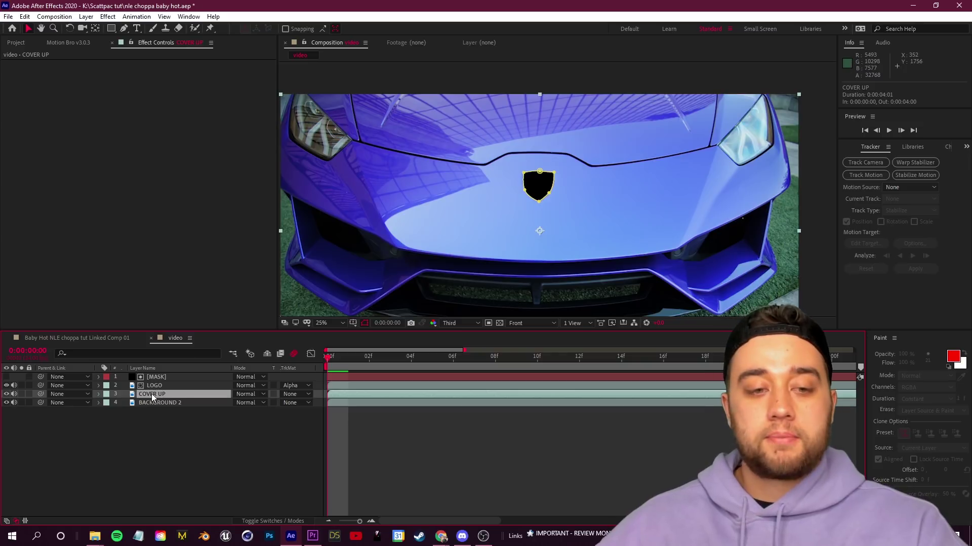
- Draw a closed four-point mask with the Pen tool on the COVER UP layer around clean hood paint just below the badge cutout
{"action": "key", "text": "g"}
{"action": "left_click", "coordinate": [521, 213]}
{"action": "left_click", "coordinate": [506, 242]}
{"action": "left_click", "coordinate": [562, 248]}
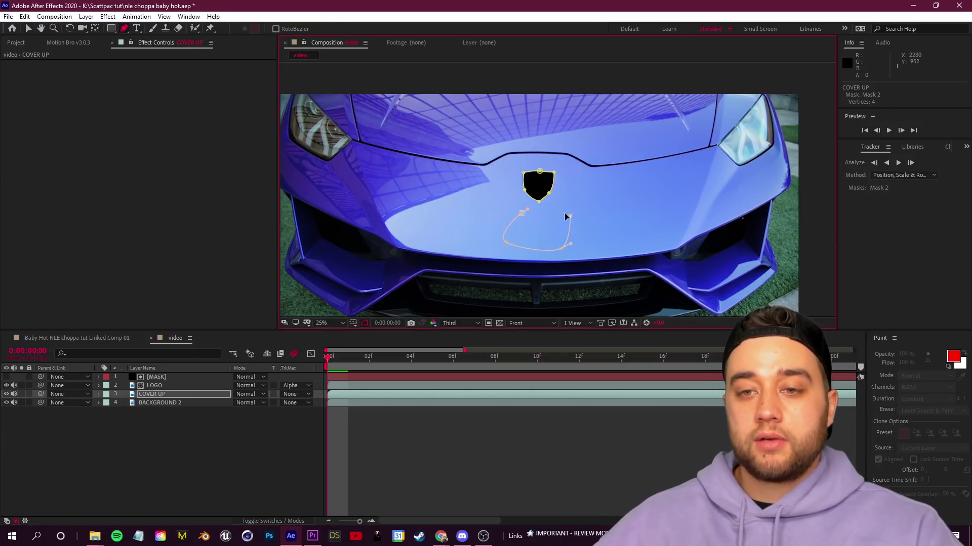
{"action": "key", "text": "v"}
- Delete the tracked Mask 1 from the COVER UP layer, keeping only the hood paint mask
{"action": "key", "text": "m"}
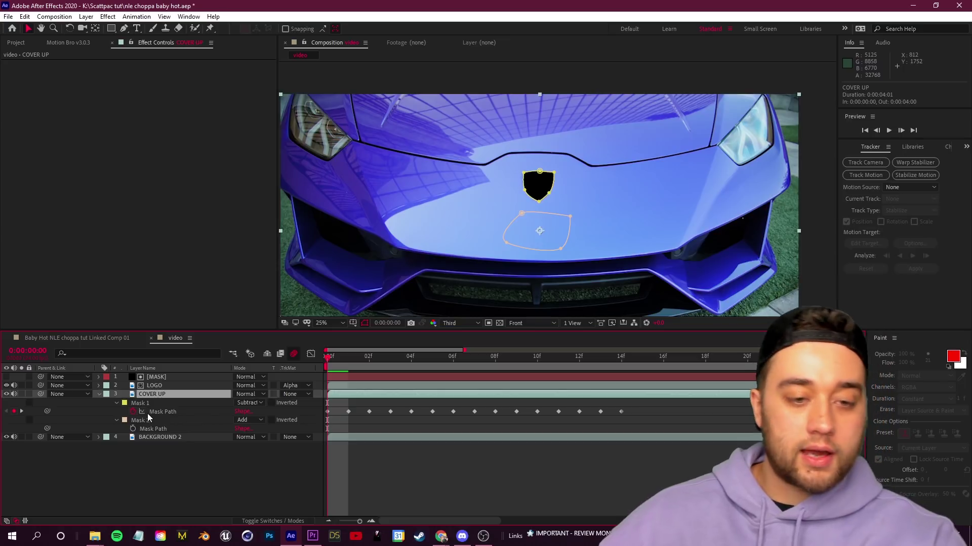
{"action": "left_click", "coordinate": [150, 406]}
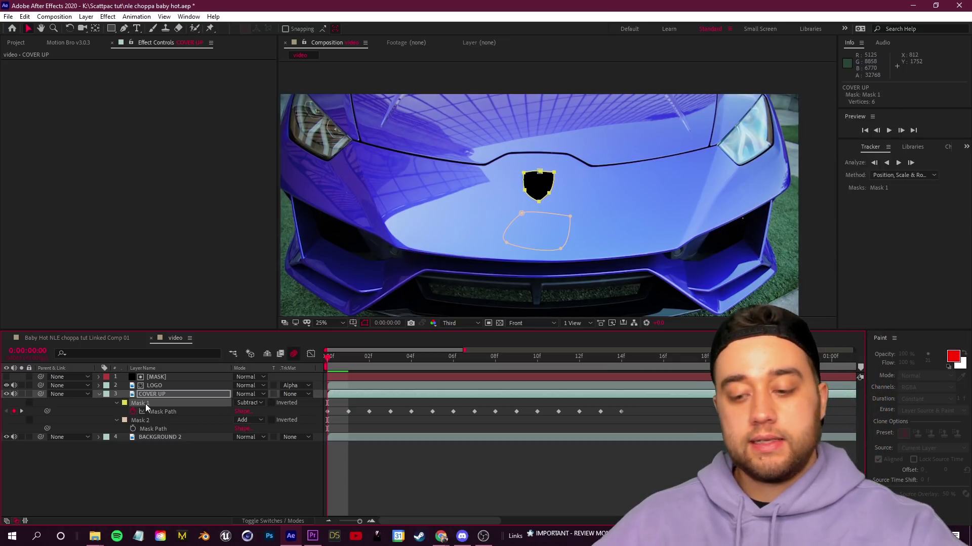
{"action": "key", "text": "Delete"}
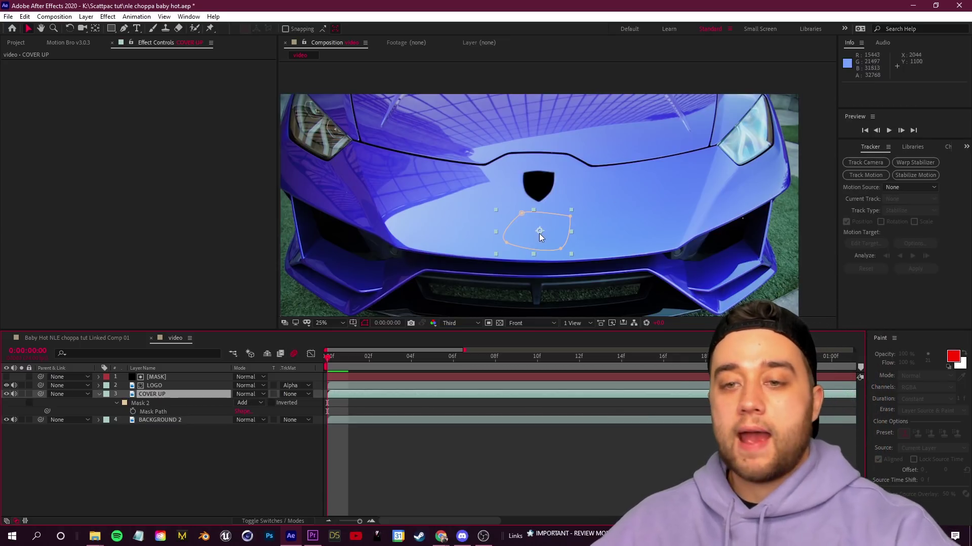
- Move the COVER UP patch up over the badge cutout and feather the edge of its Mask 2
{"action": "left_click_drag", "start_coordinate": [555, 235], "coordinate": [552, 186]}
{"action": "key", "text": "m"}
{"action": "key", "text": "m"}
{"action": "left_click_drag", "start_coordinate": [258, 419], "coordinate": [265, 419]}
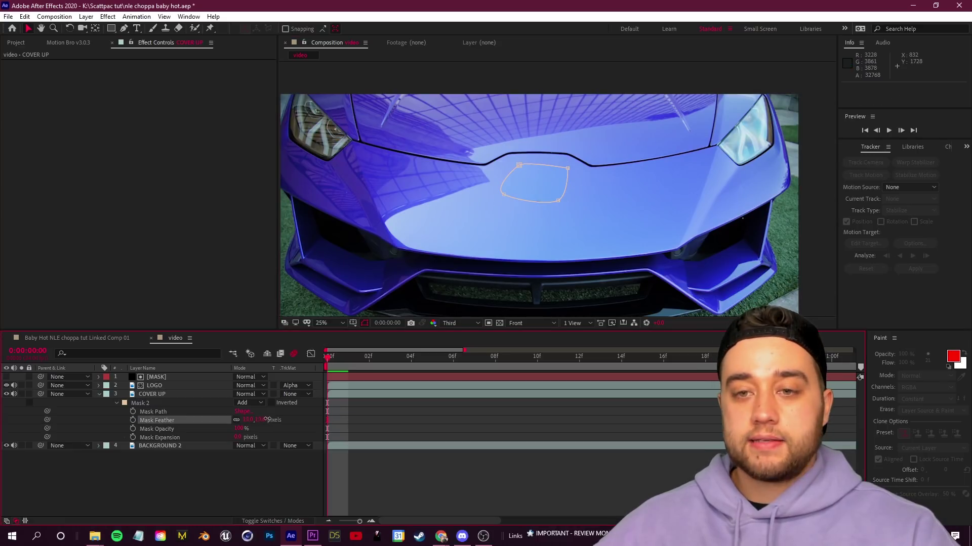
- Check the patch up close and apply Freeze Frame to the COVER UP layer at frame 0
{"action": "left_click", "coordinate": [155, 395]}
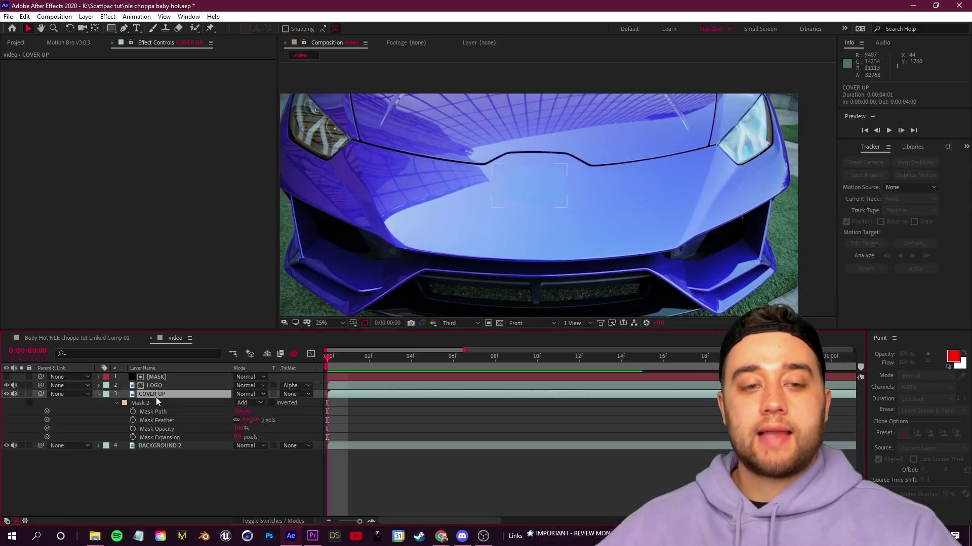
{"action": "left_click", "coordinate": [156, 394]}
{"action": "scroll", "coordinate": [457, 236], "scroll_direction": "up", "scroll_amount": 3}
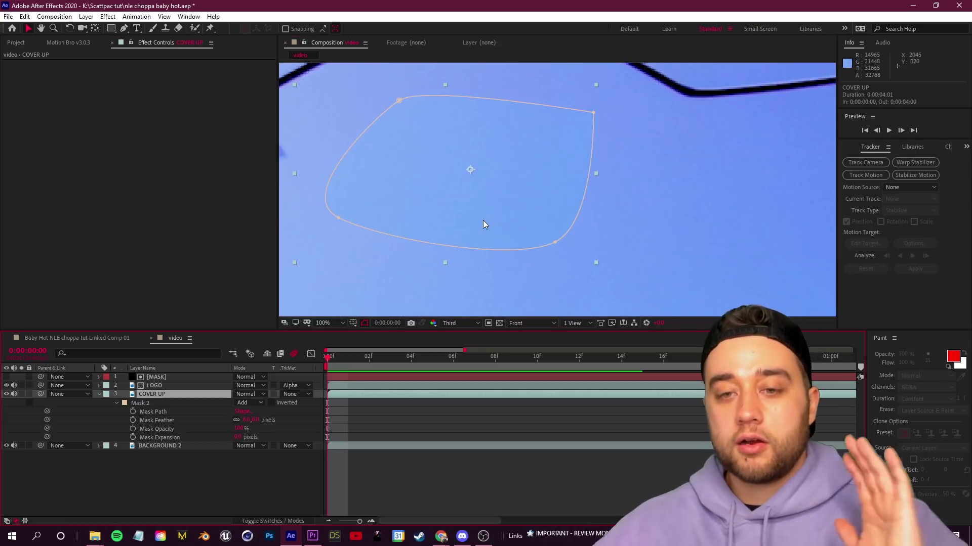
{"action": "scroll", "coordinate": [482, 220], "scroll_direction": "down", "scroll_amount": 3}
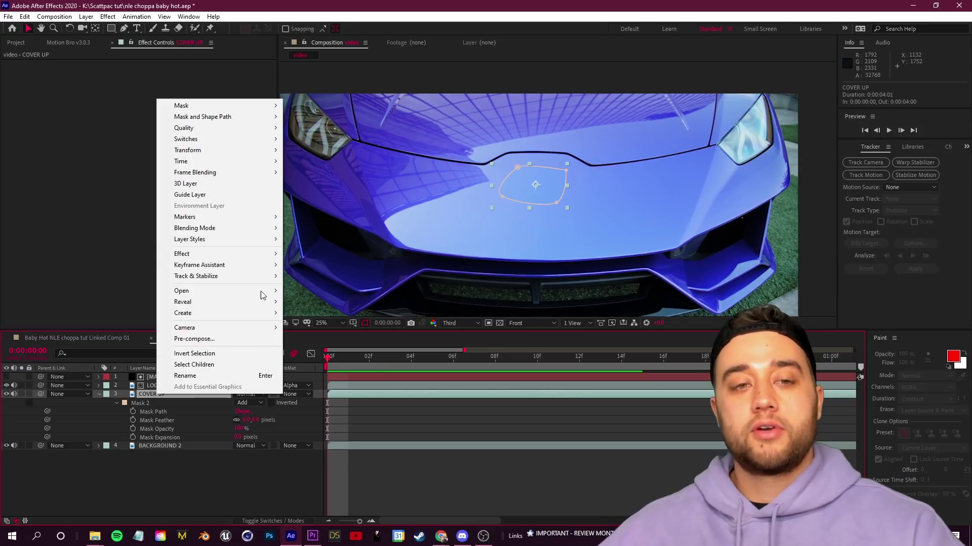
{"action": "mouse_move", "coordinate": [241, 162]}
{"action": "left_click", "coordinate": [334, 197]}
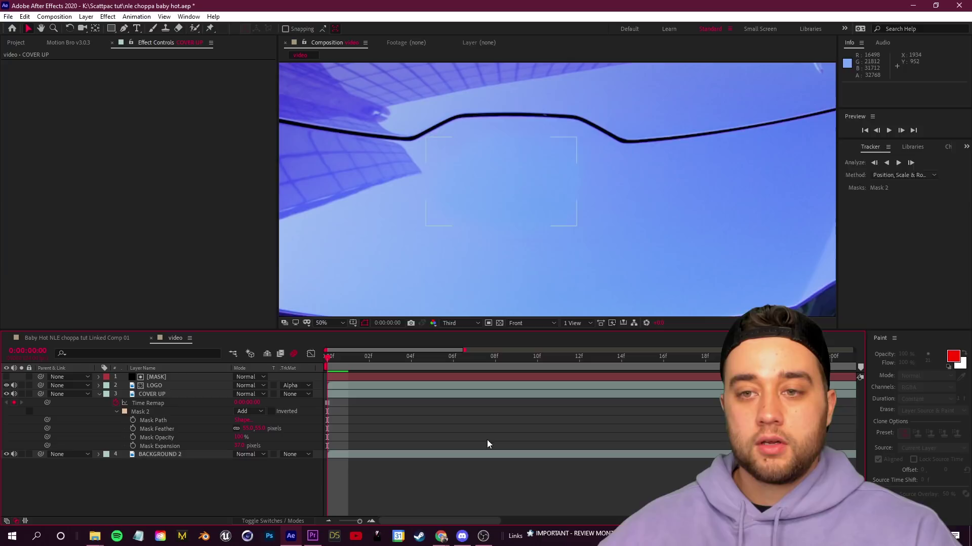
{"action": "left_click", "coordinate": [488, 444]}
{"action": "scroll", "coordinate": [570, 232], "scroll_direction": "down", "scroll_amount": 2}
- Apply the Curves effect from Effects & Presets to the COVER UP layer
{"action": "left_click", "coordinate": [966, 148]}
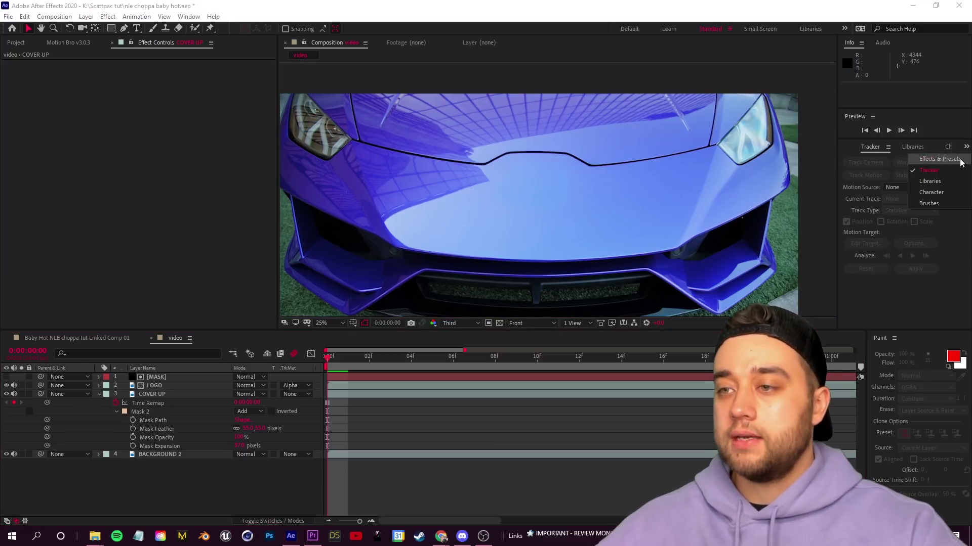
{"action": "left_click", "coordinate": [947, 160]}
{"action": "left_click", "coordinate": [893, 159]}
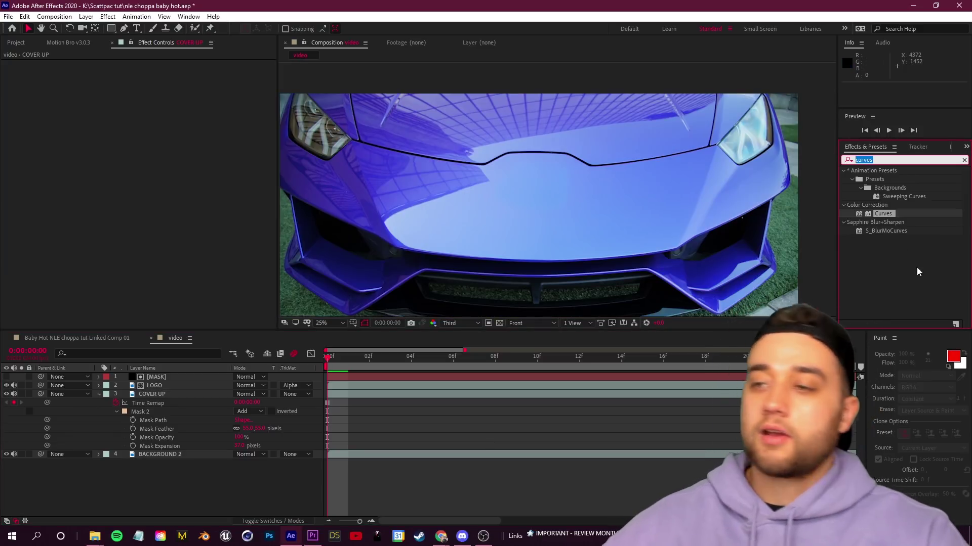
{"action": "left_click_drag", "start_coordinate": [883, 217], "coordinate": [152, 394]}
- Slightly lower the upper part of COVER UP's RGB curve so the patch blends with the surrounding hood paint
{"action": "scroll", "coordinate": [490, 193], "scroll_direction": "up", "scroll_amount": 6}
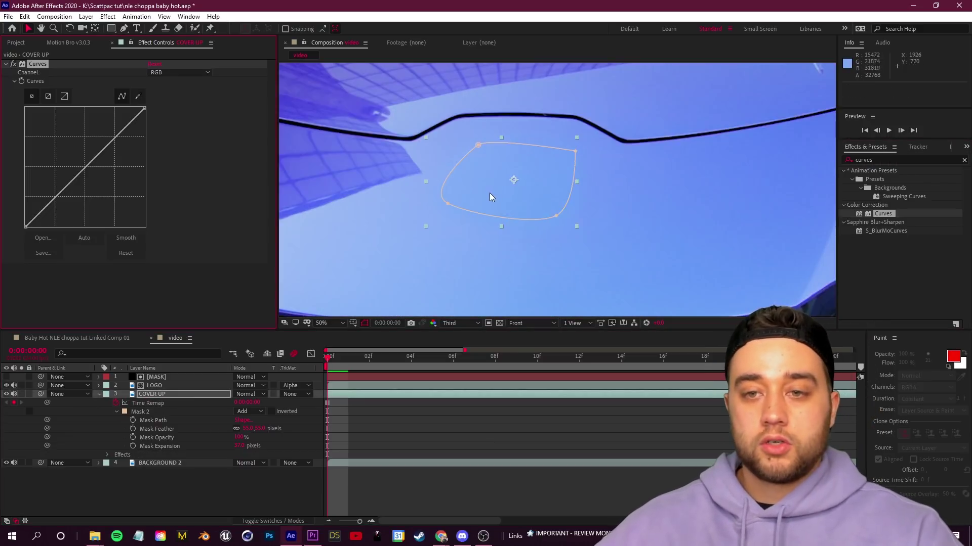
{"action": "scroll", "coordinate": [488, 212], "scroll_direction": "down", "scroll_amount": 3}
{"action": "left_click_drag", "start_coordinate": [115, 137], "coordinate": [113, 144]}
{"action": "scroll", "coordinate": [462, 210], "scroll_direction": "down", "scroll_amount": 2}
{"action": "left_click", "coordinate": [517, 442]}
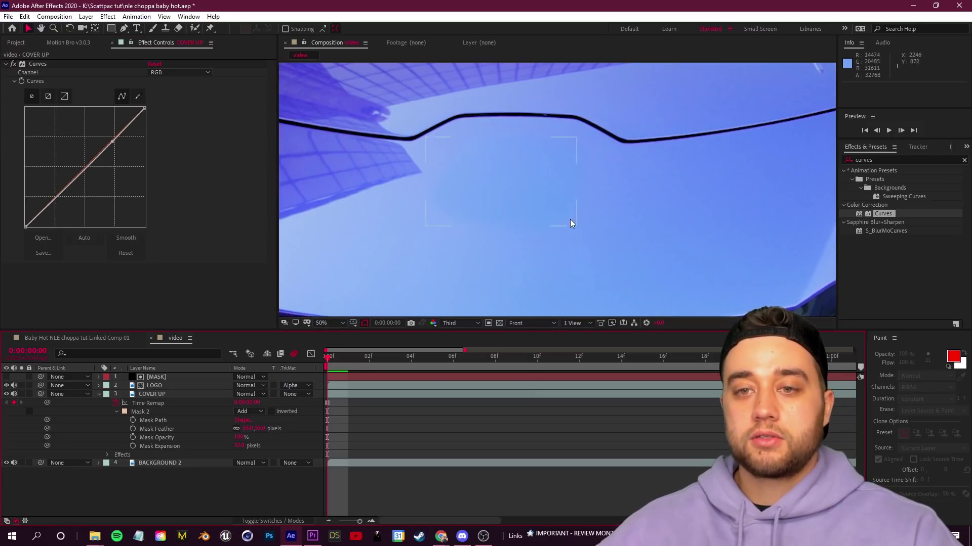
- Preview the composition with the hood patch in place and save the project
{"action": "scroll", "coordinate": [570, 221], "scroll_direction": "down", "scroll_amount": 2}
{"action": "scroll", "coordinate": [612, 202], "scroll_direction": "down", "scroll_amount": 1}
{"action": "key", "text": "space"}
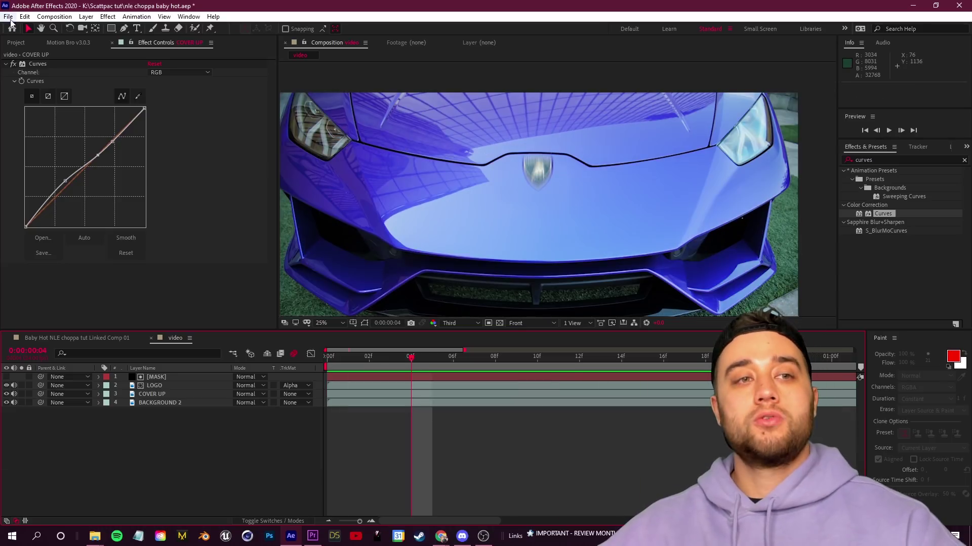
{"action": "left_click", "coordinate": [7, 16]}
{"action": "left_click", "coordinate": [40, 110]}
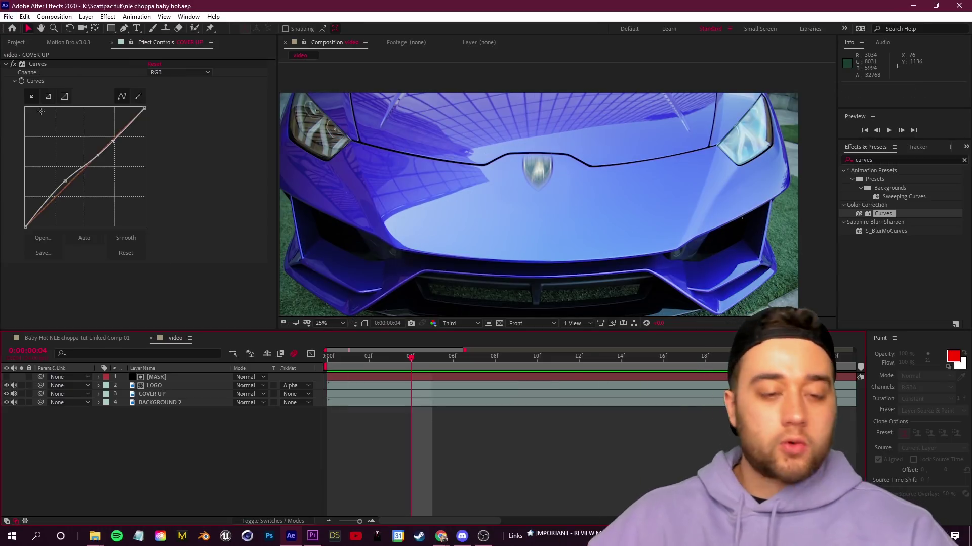
- Scrub to frame 8 and play back the badge drop to check it against the patched hood
{"action": "left_click_drag", "start_coordinate": [411, 359], "coordinate": [496, 360]}
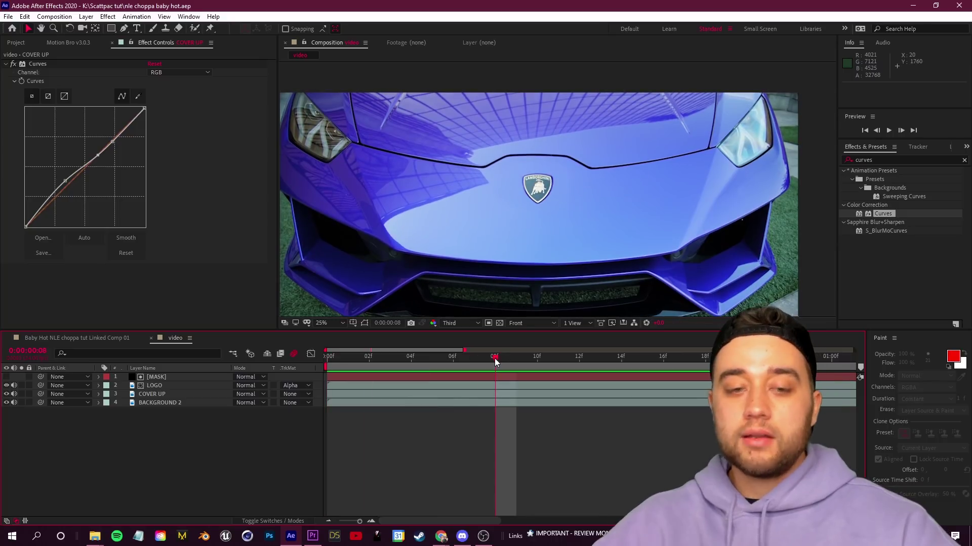
{"action": "key", "text": "space"}
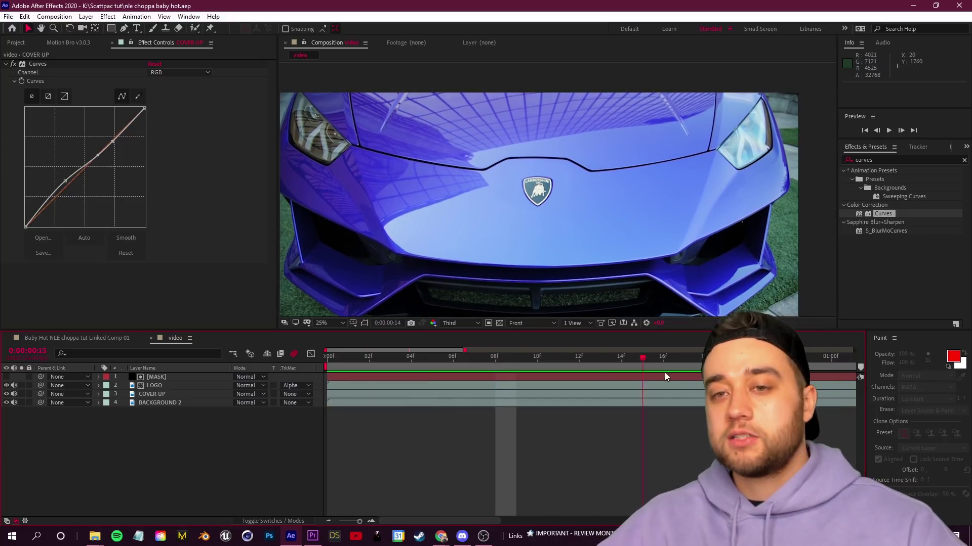
{"action": "key", "text": "space"}
- Reveal the LOGO layer's Transform keyframes and add a slight rotation keyframe at frame 3, between the keyframes at frames 0 and 6
{"action": "left_click", "coordinate": [181, 386]}
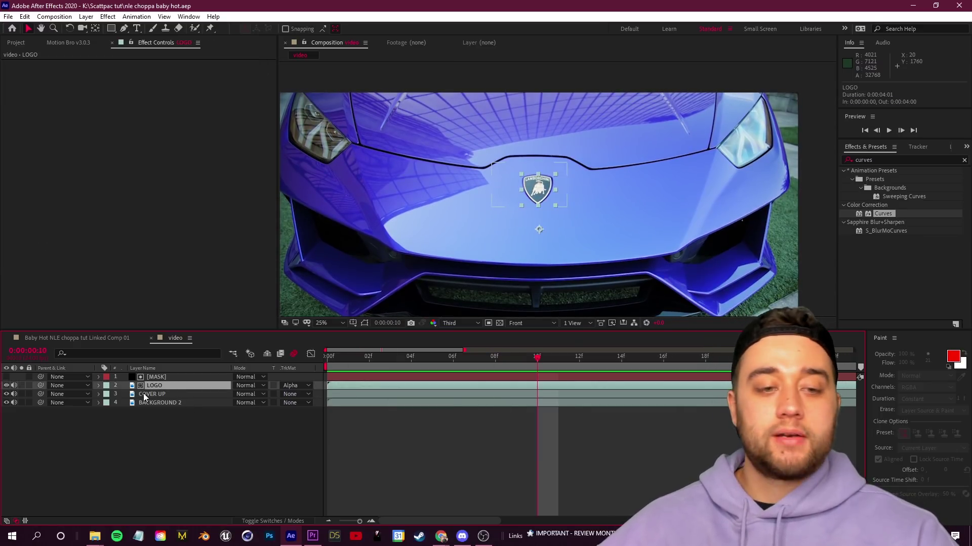
{"action": "left_click", "coordinate": [98, 386]}
{"action": "key", "text": "Home"}
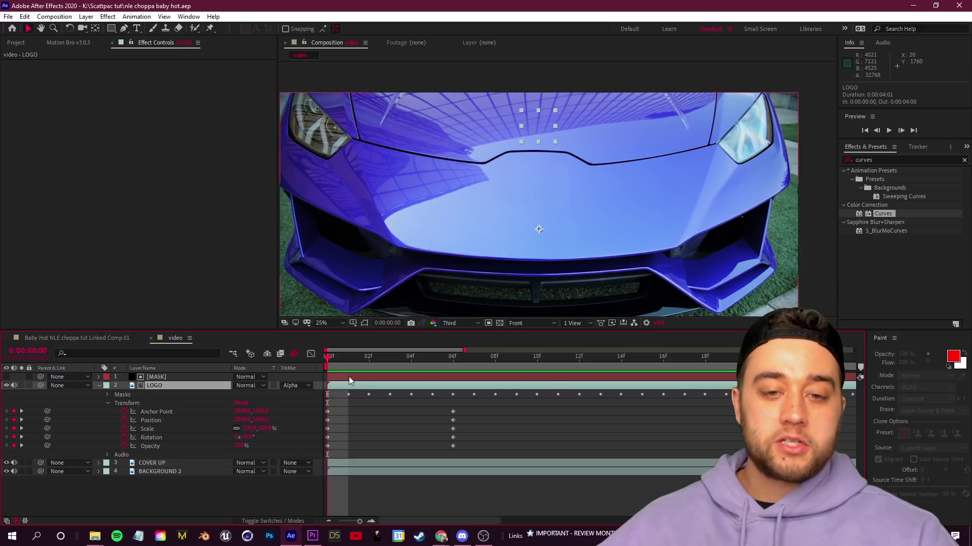
{"action": "left_click_drag", "start_coordinate": [334, 363], "coordinate": [311, 394]}
{"action": "left_click_drag", "start_coordinate": [333, 361], "coordinate": [388, 375]}
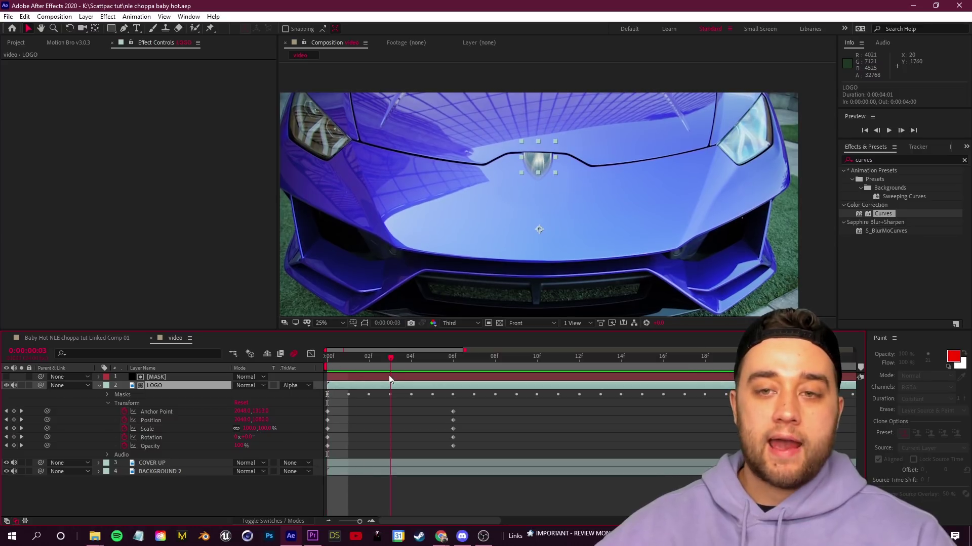
{"action": "mouse_move", "coordinate": [246, 437]}
{"action": "left_mouse_down"}
{"action": "mouse_move", "coordinate": [258, 439]}
{"action": "mouse_move", "coordinate": [239, 438]}
{"action": "left_mouse_up"}
{"action": "left_click_drag", "start_coordinate": [391, 358], "coordinate": [453, 366]}
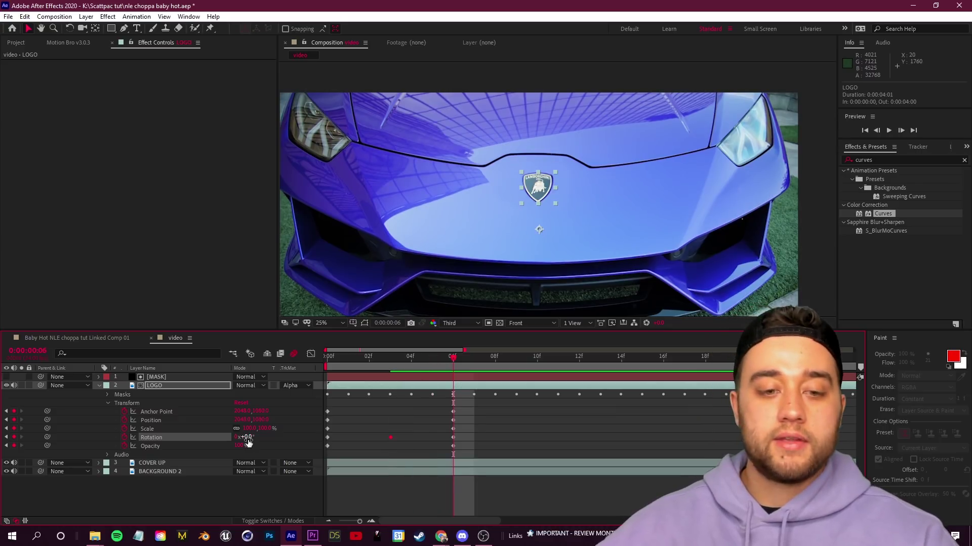
- Play back the badge drop to check the added rotation
{"action": "key", "text": "space"}
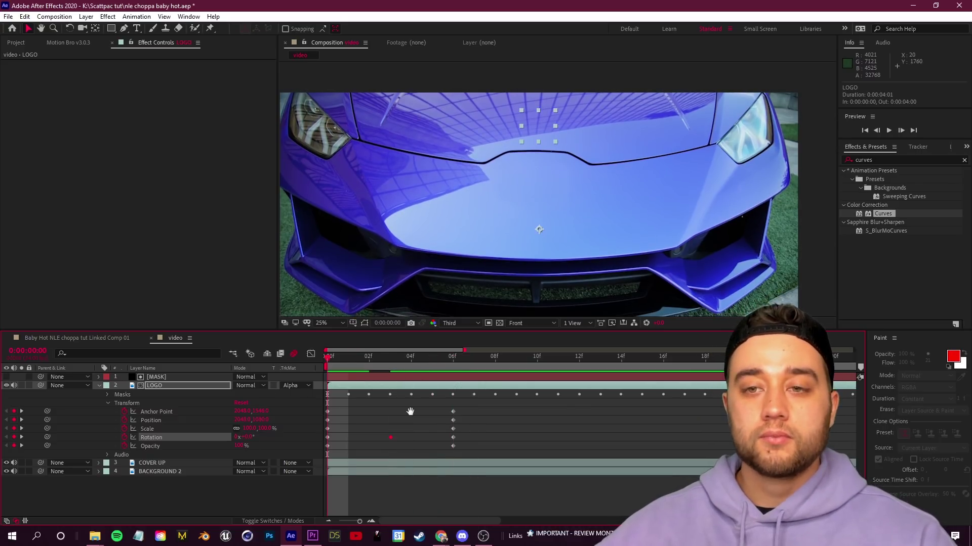
{"action": "key", "text": "space"}
{"action": "key", "text": "space"}
{"action": "key", "text": "space"}
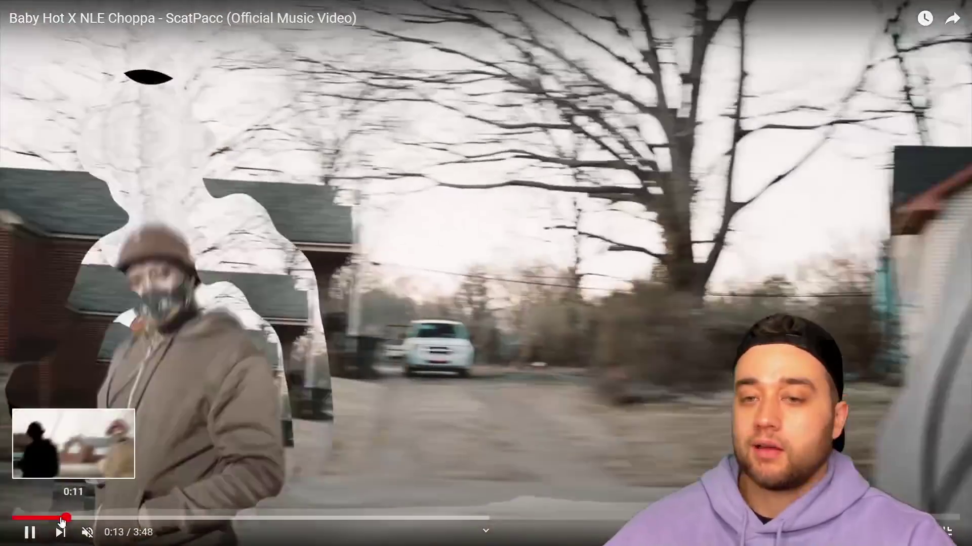
- Switch to the ScatPacc music video on YouTube and replay the split-screen transition around 0:11
{"action": "left_click", "coordinate": [62, 519]}
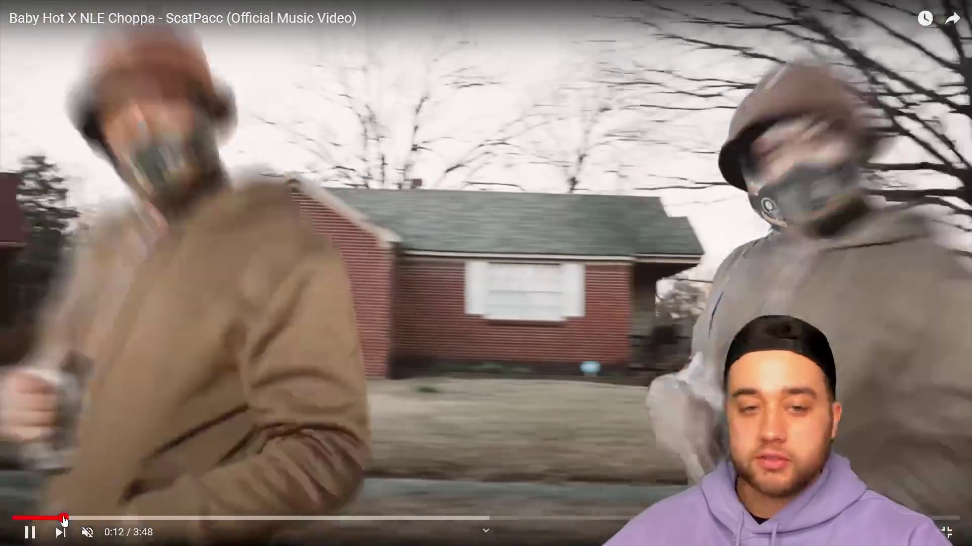
{"action": "left_click", "coordinate": [60, 518]}
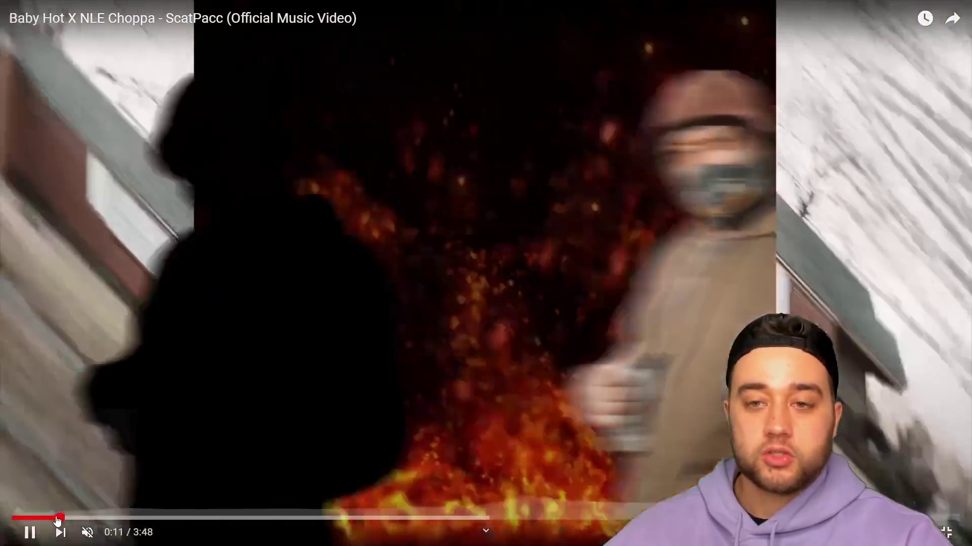
{"action": "left_click", "coordinate": [56, 519]}
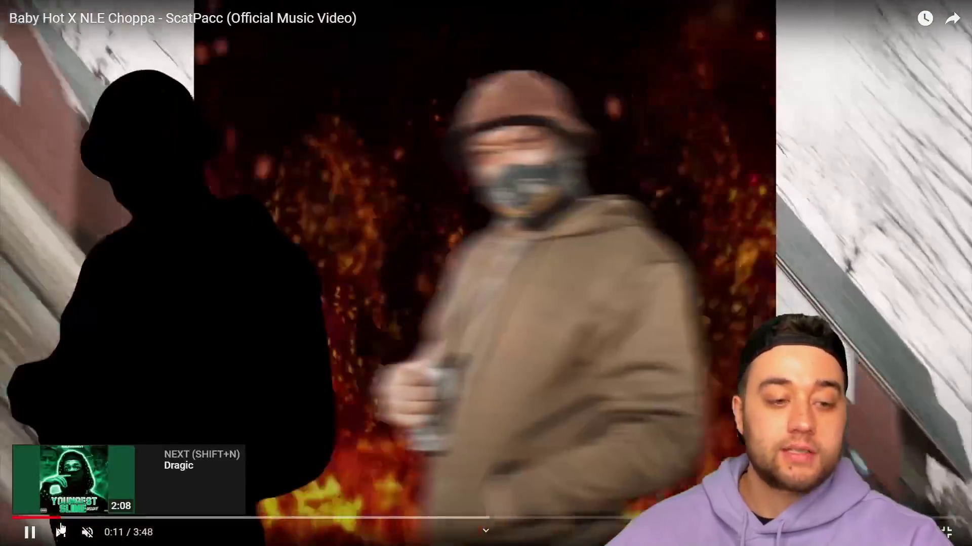
{"action": "left_click", "coordinate": [52, 519]}
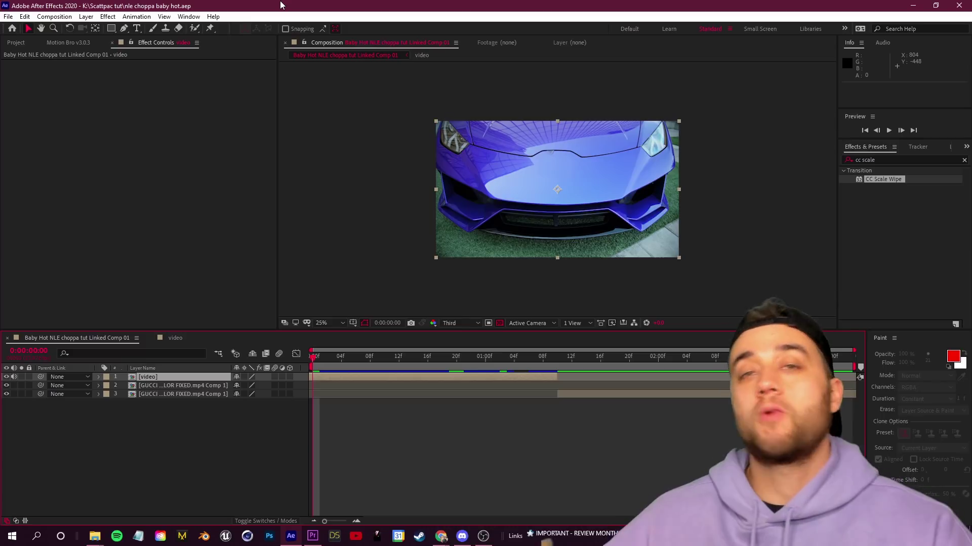
- In Baby Hot NLE choppa tut Linked Comp 01, duplicate the video layer and rename the lower copy LEFT and the upper copy RIGHT
{"action": "left_click", "coordinate": [169, 372]}
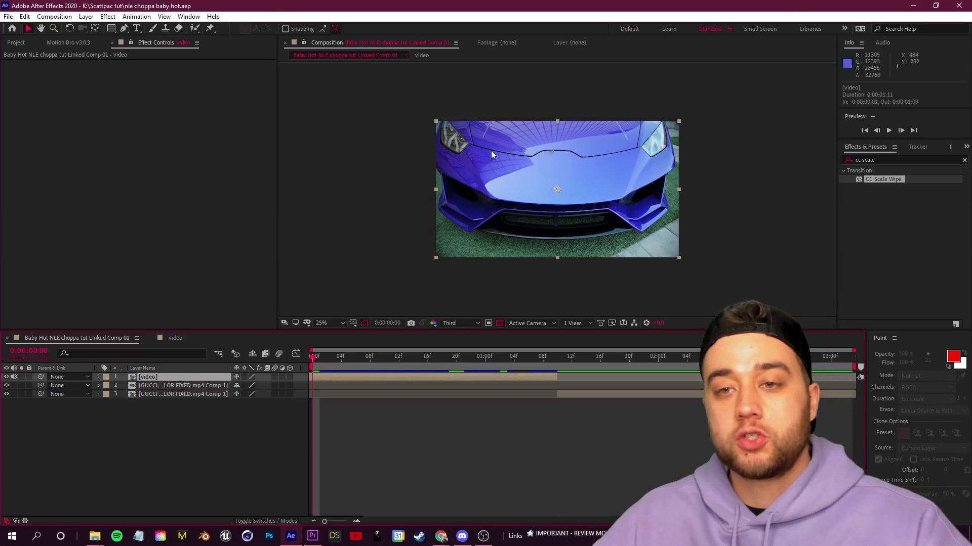
{"action": "key", "text": "ctrl+d"}
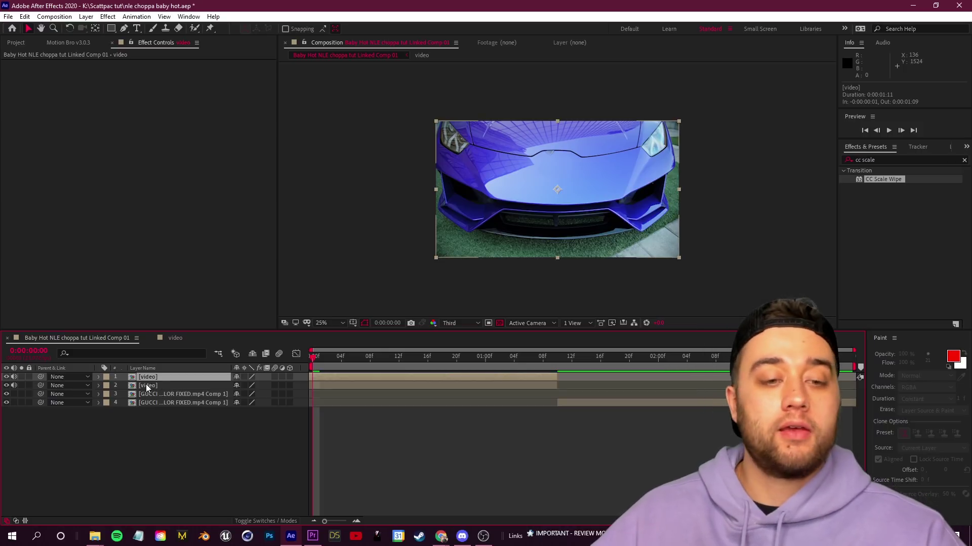
{"action": "right_click", "coordinate": [148, 385]}
{"action": "left_click", "coordinate": [200, 369]}
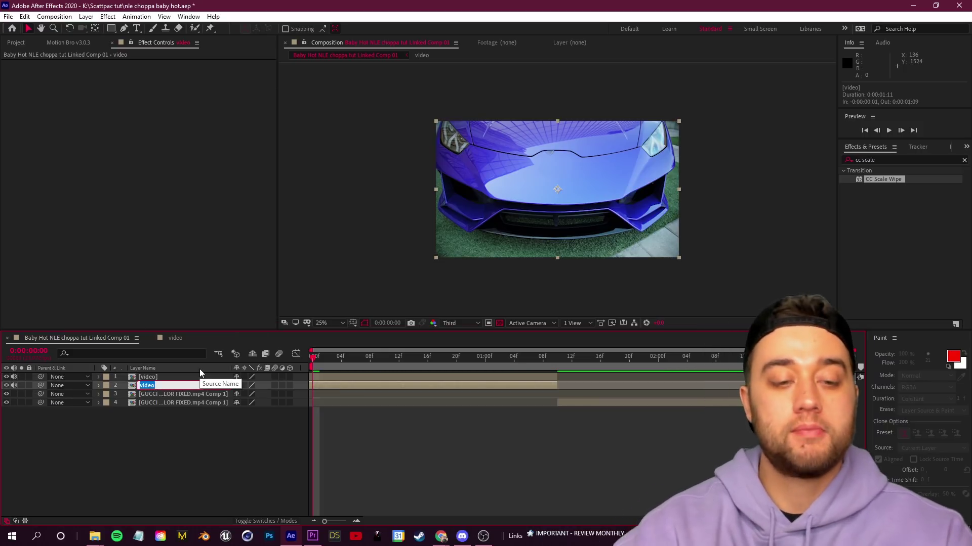
{"action": "type", "text": "LEFT"}
{"action": "key", "text": "Return"}
{"action": "right_click", "coordinate": [196, 378]}
{"action": "left_click", "coordinate": [250, 358]}
{"action": "type", "text": "RIGHT"}
{"action": "key", "text": "Return"}
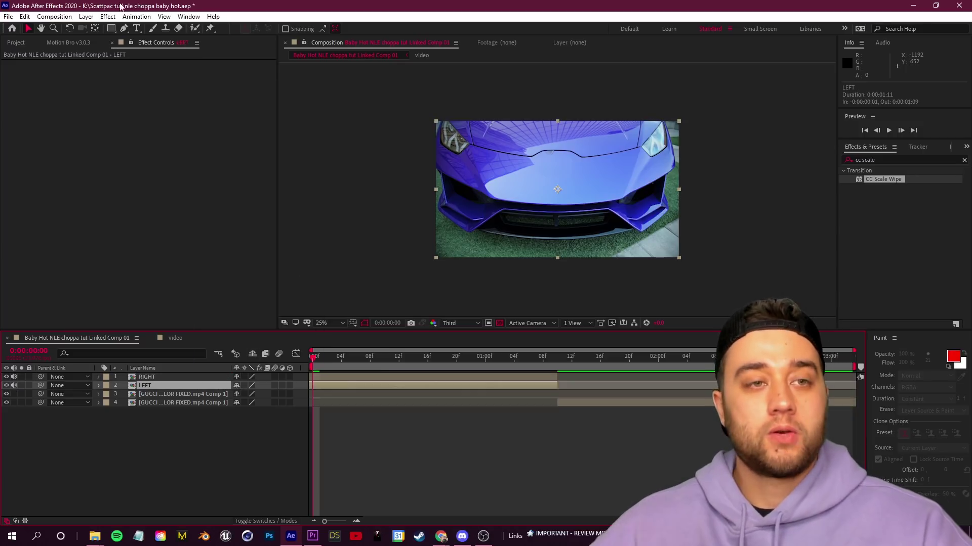
- Draw rectangular masks so LEFT covers the frame's left half and RIGHT covers its right half
{"action": "left_click", "coordinate": [111, 29]}
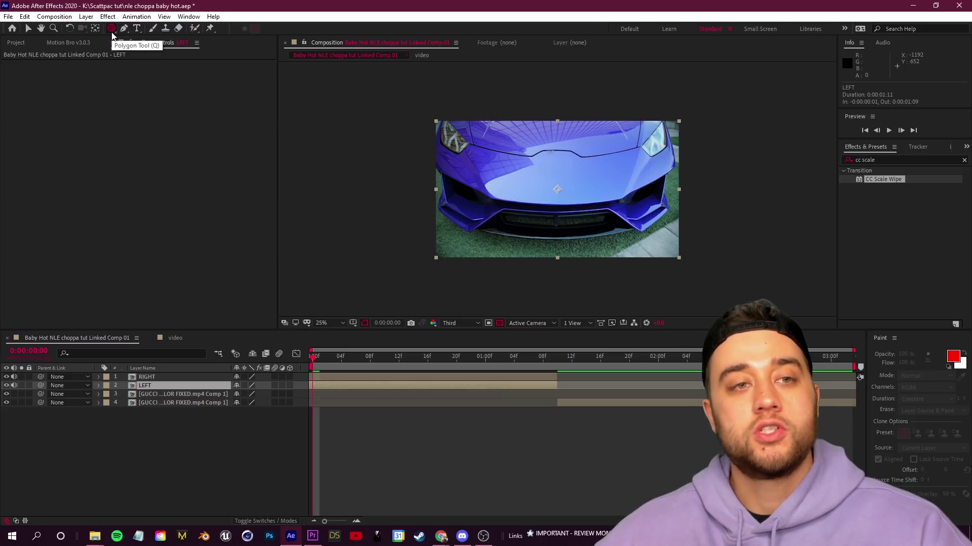
{"action": "double_click", "coordinate": [111, 30]}
{"action": "key", "text": "ctrl+z"}
{"action": "key", "text": "q"}
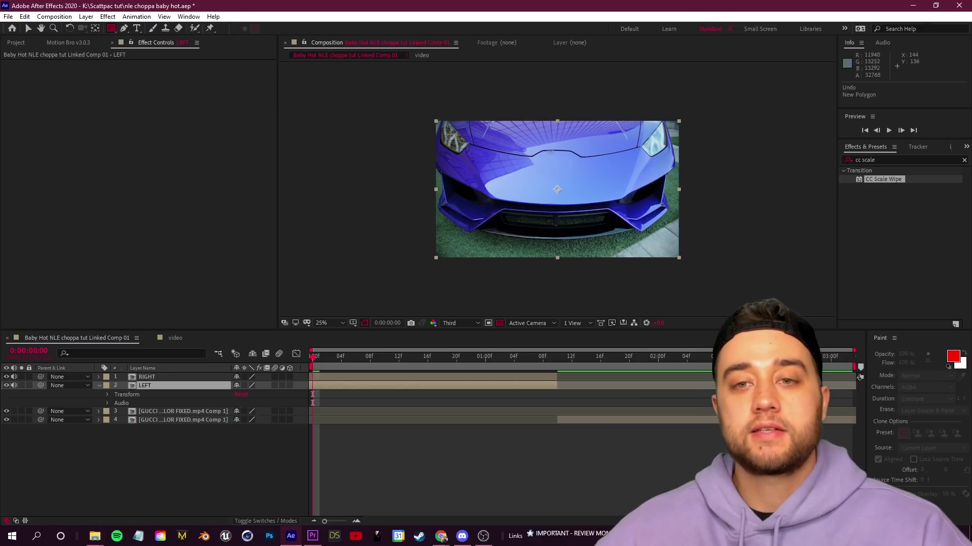
{"action": "left_click_drag", "start_coordinate": [388, 90], "coordinate": [554, 282]}
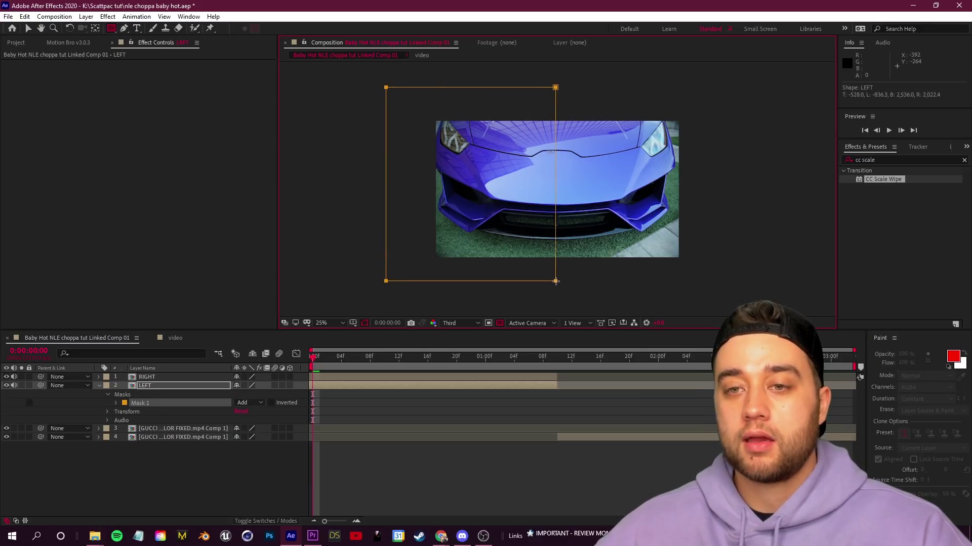
{"action": "left_click", "coordinate": [148, 377]}
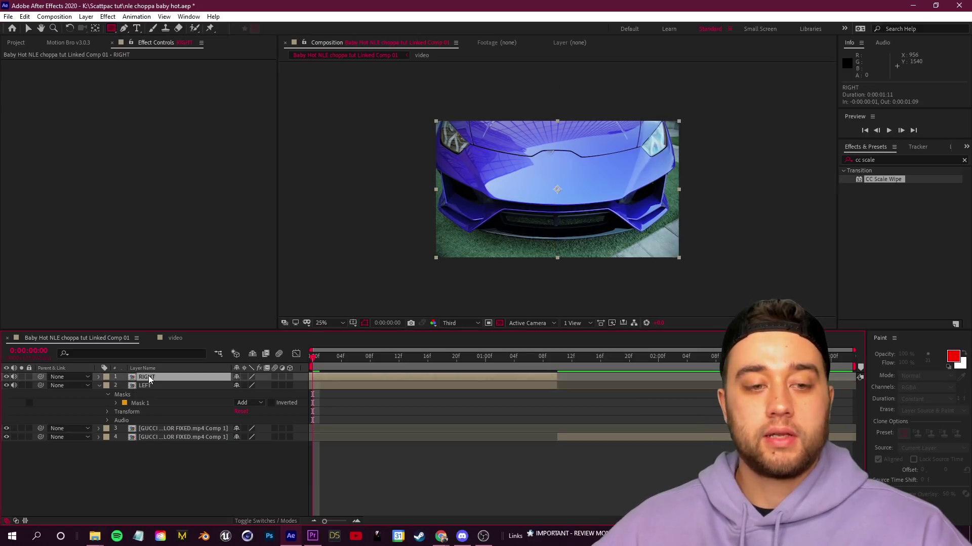
{"action": "left_click_drag", "start_coordinate": [557, 108], "coordinate": [764, 282]}
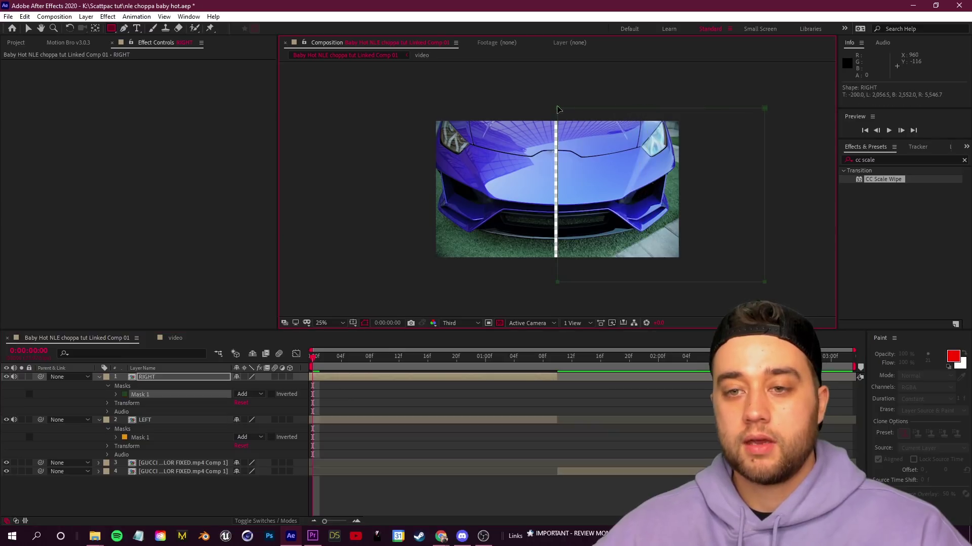
- Shift the LEFT layer's mask slightly right to close the gap with the RIGHT mask at the frame's centre
{"action": "left_click", "coordinate": [165, 424]}
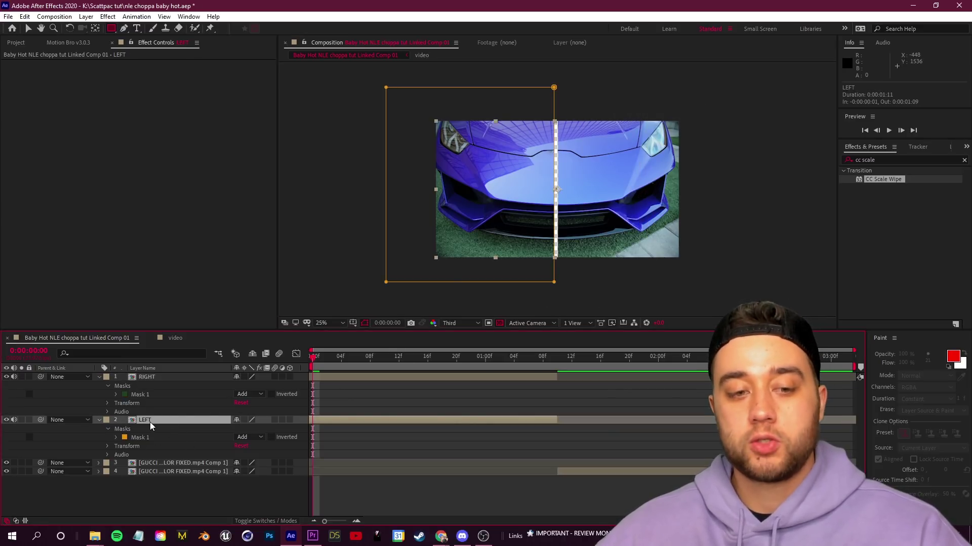
{"action": "left_click_drag", "start_coordinate": [554, 284], "coordinate": [568, 286]}
{"action": "key", "text": "ctrl+z"}
{"action": "key", "text": "ctrl+z"}
{"action": "left_click", "coordinate": [140, 438]}
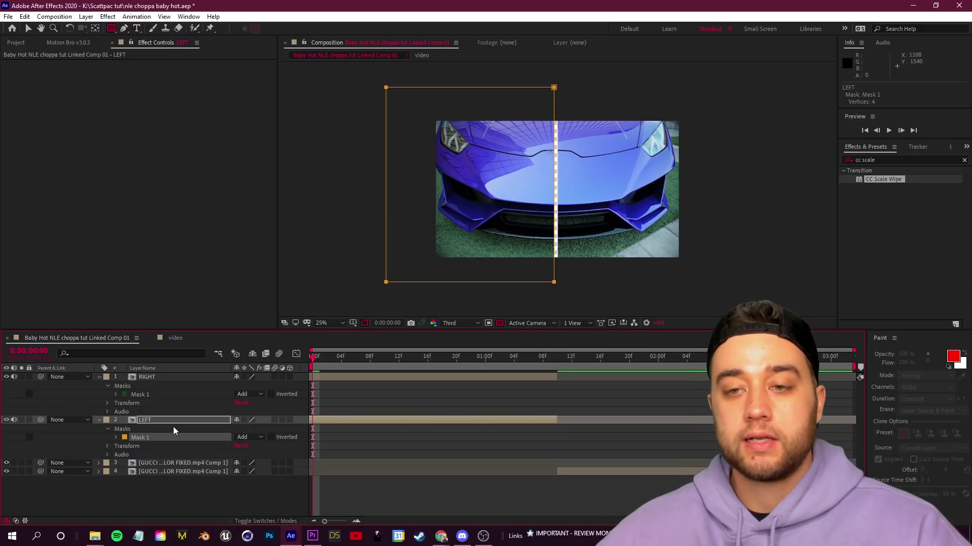
{"action": "left_click_drag", "start_coordinate": [556, 285], "coordinate": [560, 284]}
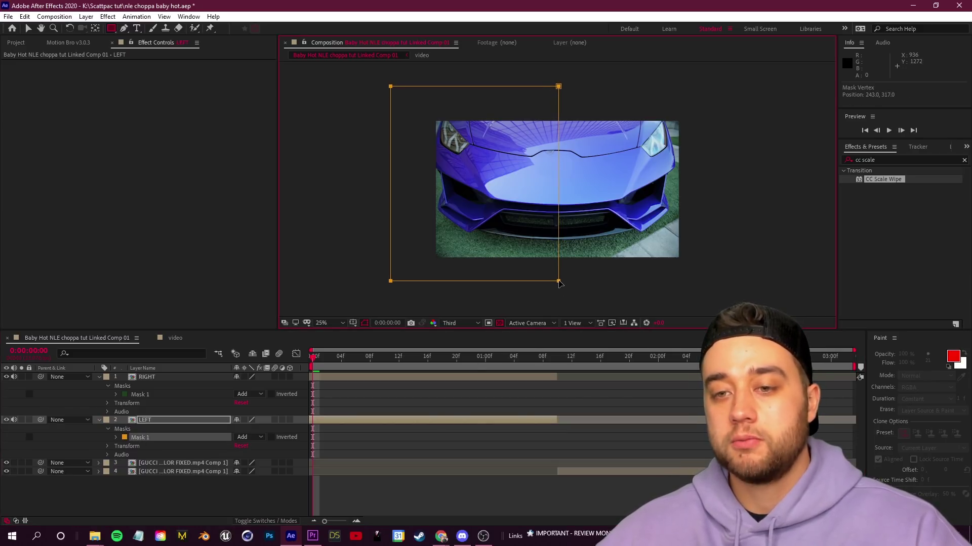
- Toggle the visibility of the LEFT and RIGHT layers to check each masked half
{"action": "left_click", "coordinate": [170, 385]}
{"action": "left_click", "coordinate": [6, 420]}
{"action": "left_click", "coordinate": [6, 421]}
{"action": "left_click", "coordinate": [6, 377]}
{"action": "left_click", "coordinate": [7, 377]}
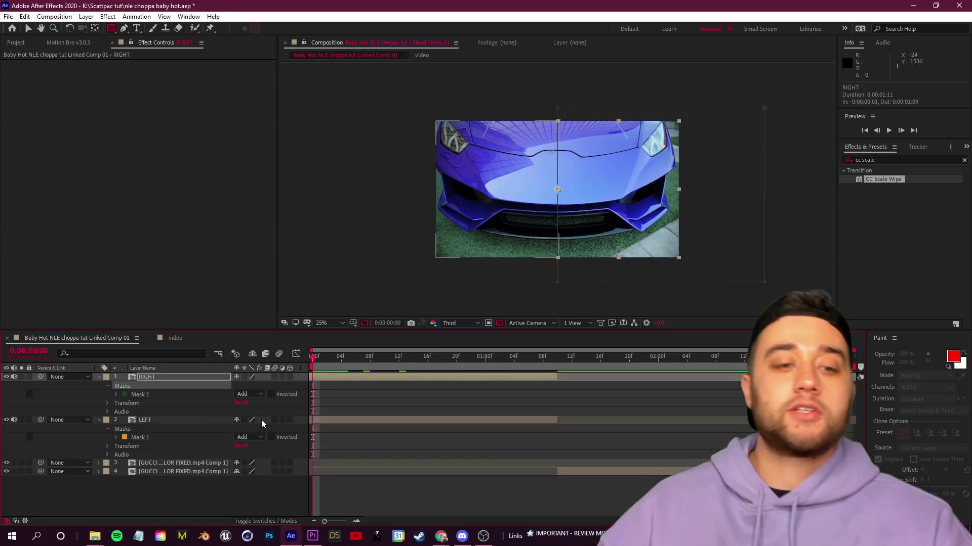
- Set keyframes at frame 0 on all Transform properties of the LEFT and RIGHT layers
{"action": "left_click", "coordinate": [106, 386]}
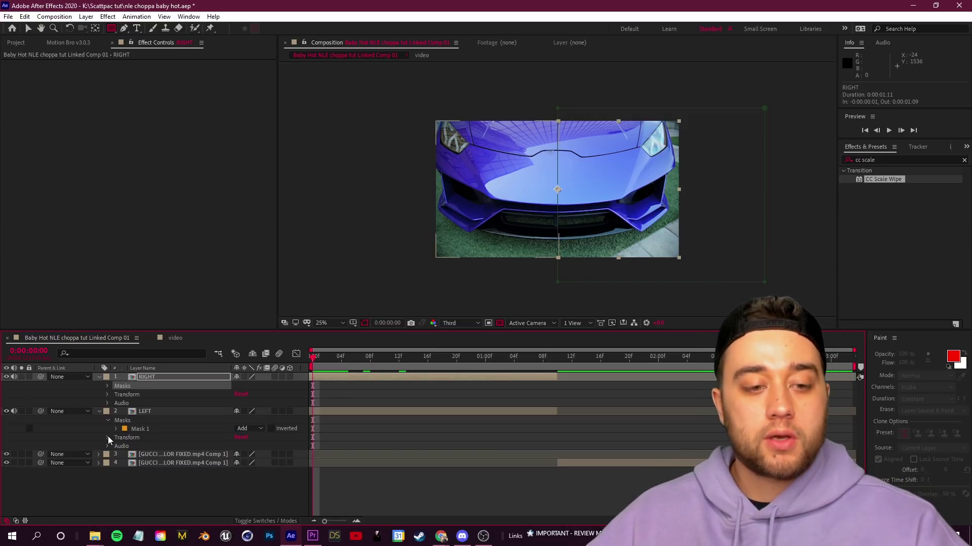
{"action": "left_click", "coordinate": [107, 421]}
{"action": "left_click", "coordinate": [107, 429]}
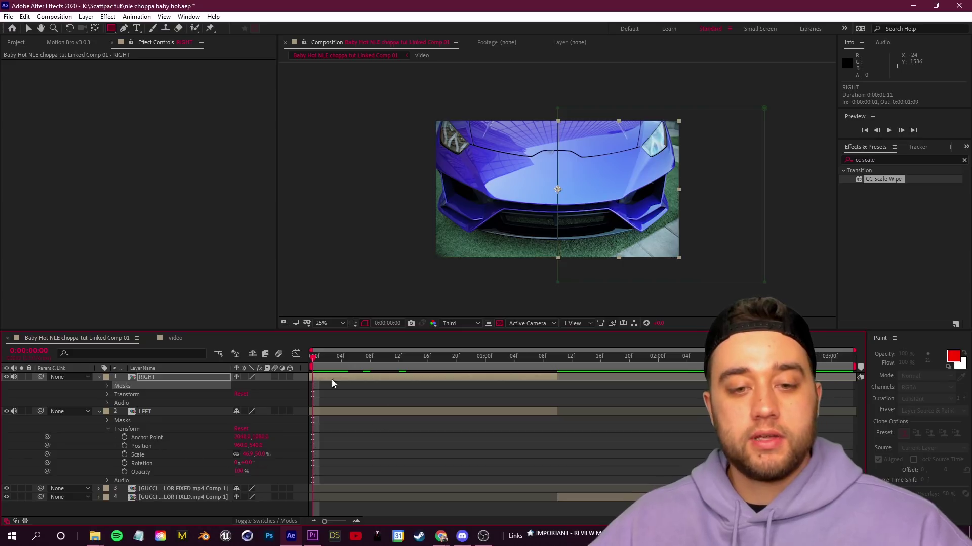
{"action": "left_click", "coordinate": [107, 395]}
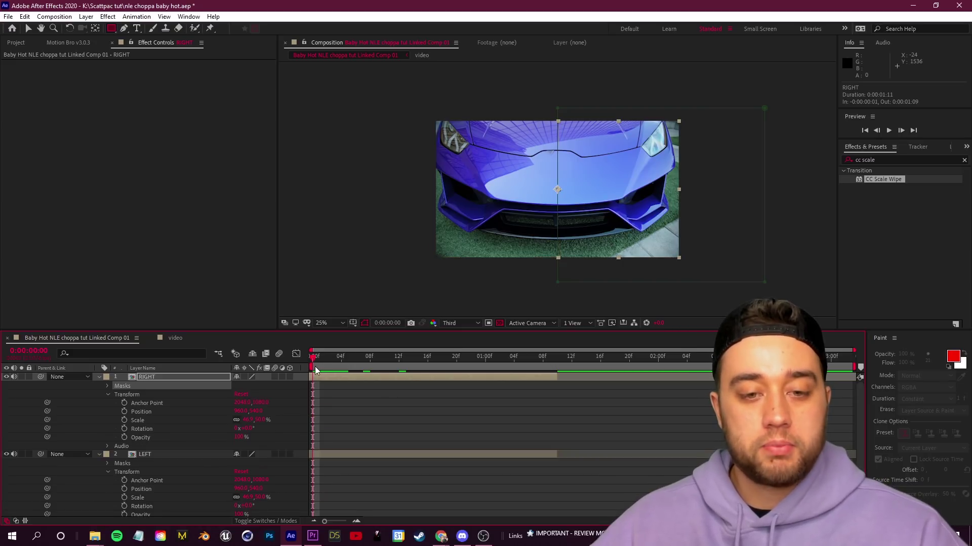
{"action": "scroll", "coordinate": [186, 476], "scroll_direction": "down", "scroll_amount": 1}
{"action": "left_click_drag", "start_coordinate": [124, 455], "coordinate": [128, 488]}
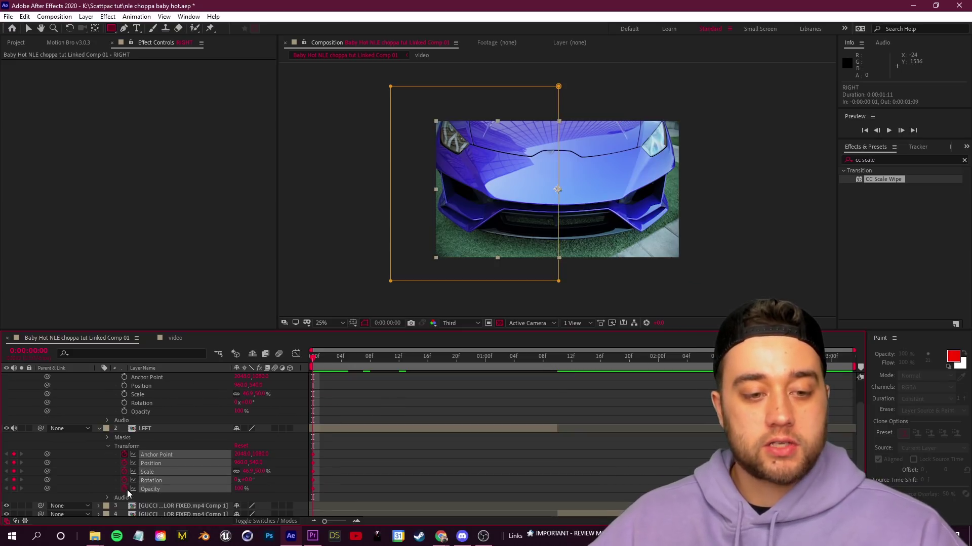
{"action": "scroll", "coordinate": [117, 403], "scroll_direction": "up", "scroll_amount": 1}
{"action": "left_click_drag", "start_coordinate": [124, 403], "coordinate": [126, 437]}
- At frame 6, spread the halves apart with X positions of about 1300 for RIGHT and 700 for LEFT, and preview the split
{"action": "left_click_drag", "start_coordinate": [314, 364], "coordinate": [356, 366]}
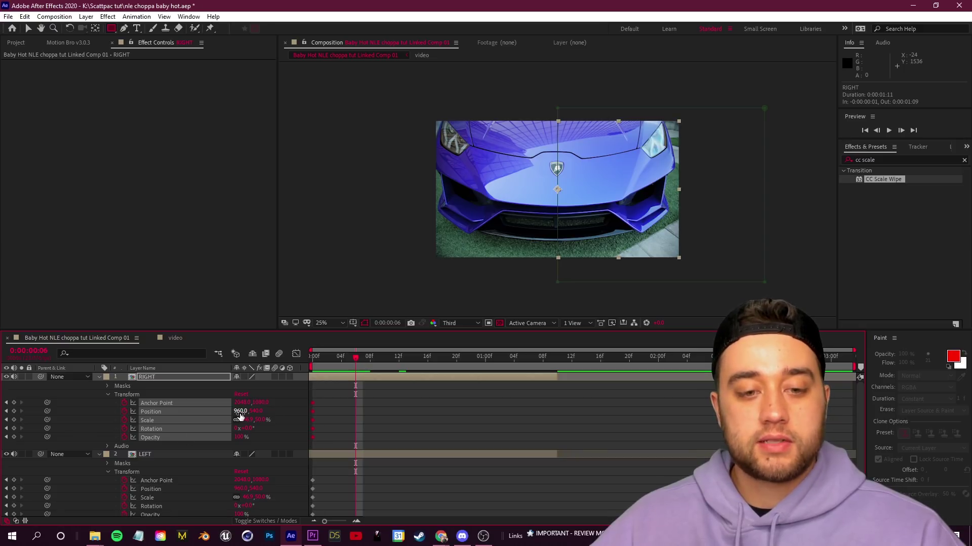
{"action": "left_click_drag", "start_coordinate": [241, 412], "coordinate": [414, 412]}
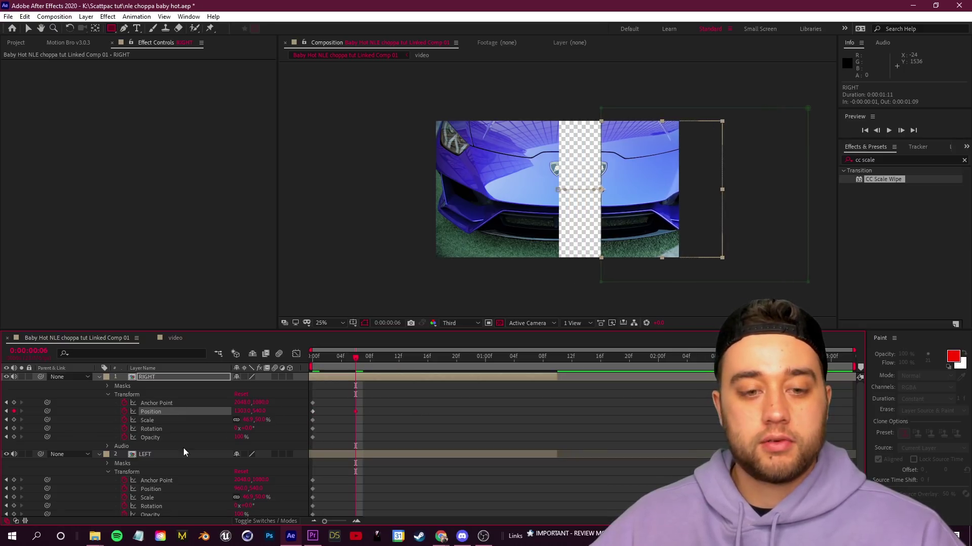
{"action": "left_click_drag", "start_coordinate": [238, 491], "coordinate": [123, 506]}
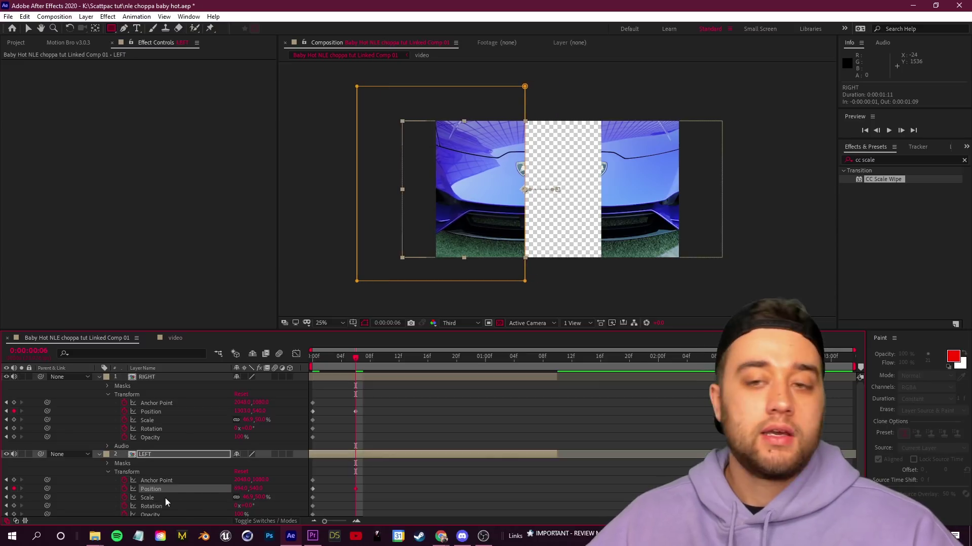
{"action": "left_click", "coordinate": [432, 464]}
{"action": "key", "text": "space"}
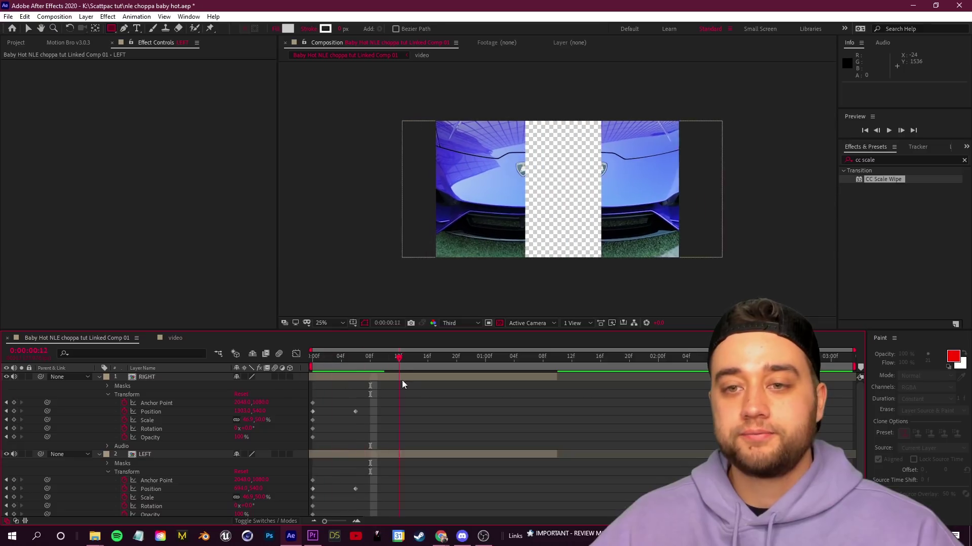
{"action": "key", "text": "space"}
- Enable motion blur on the RIGHT and LEFT layers and play back the split
{"action": "left_click", "coordinate": [273, 376]}
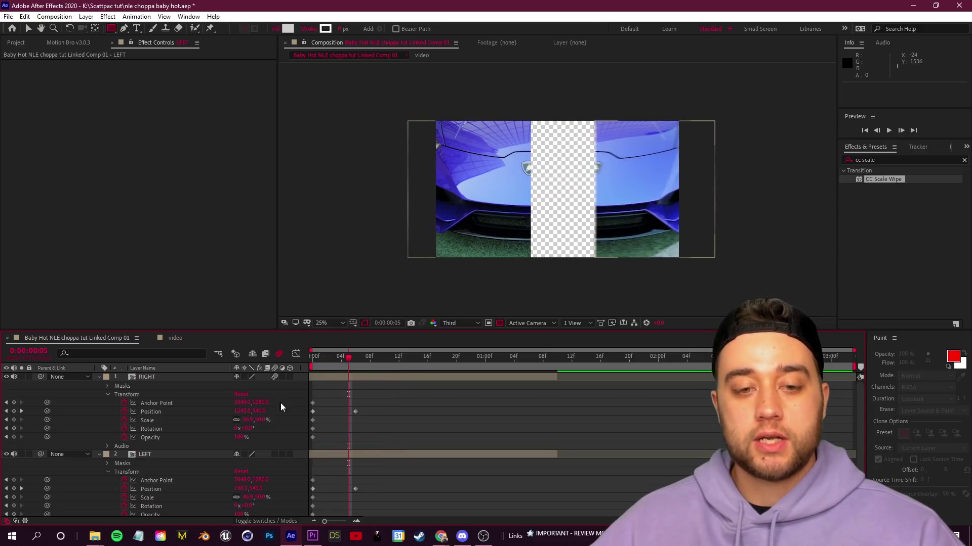
{"action": "left_click", "coordinate": [274, 454]}
{"action": "key", "text": "space"}
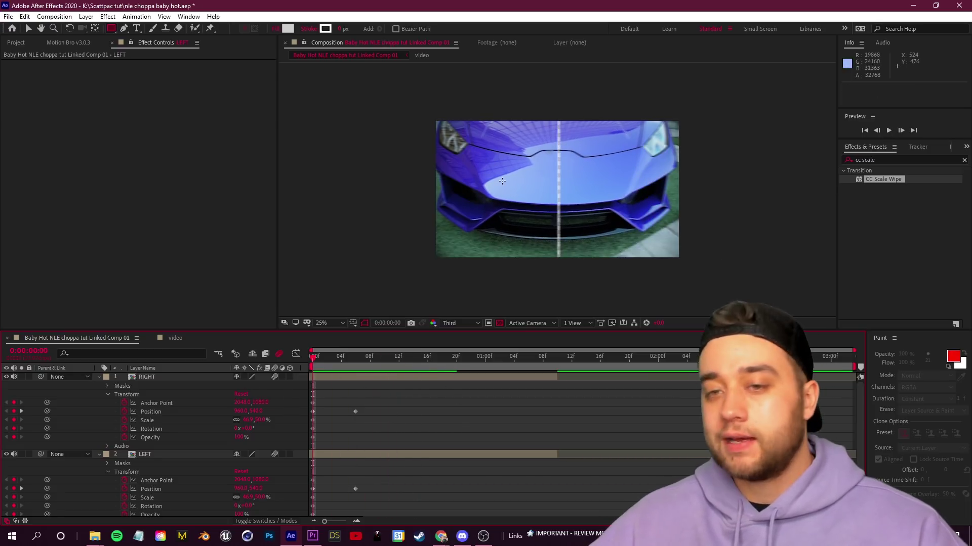
- Move all Transform keyframes of RIGHT and LEFT so they start at frame 7 and end at frame 13, and preview the timing
{"action": "key", "text": "v"}
{"action": "left_click_drag", "start_coordinate": [411, 448], "coordinate": [303, 386]}
{"action": "scroll", "coordinate": [399, 490], "scroll_direction": "down", "scroll_amount": 1}
{"action": "left_click_drag", "start_coordinate": [372, 495], "coordinate": [304, 437]}
{"action": "left_click_drag", "start_coordinate": [356, 386], "coordinate": [407, 386]}
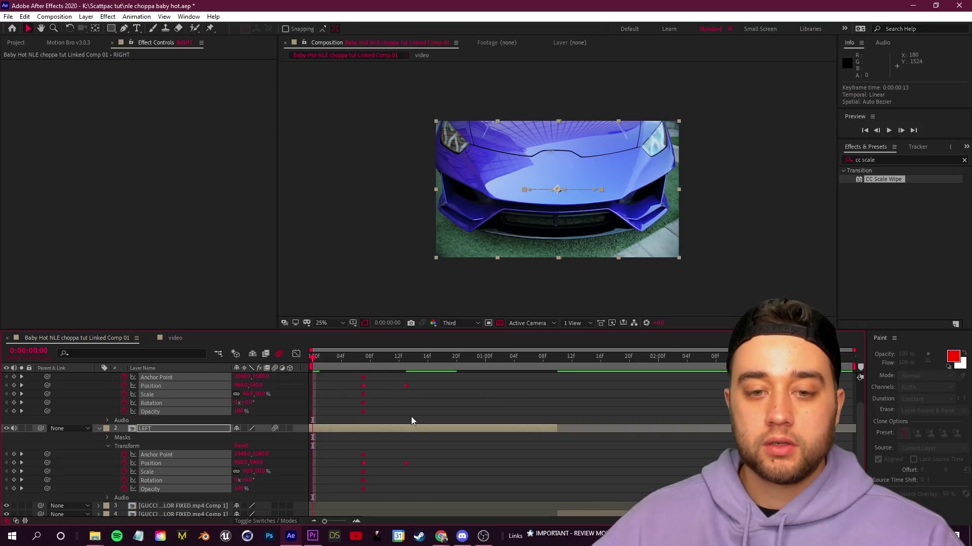
{"action": "mouse_move", "coordinate": [314, 358]}
{"action": "left_mouse_down"}
{"action": "mouse_move", "coordinate": [354, 363]}
{"action": "mouse_move", "coordinate": [312, 364]}
{"action": "left_mouse_up"}
{"action": "key", "text": "space"}
{"action": "key", "text": "space"}
{"action": "key", "text": "space"}
- At frame 6, select the LEFT layer's Mask 1 and nudge it slightly left at the centre seam
{"action": "left_click_drag", "start_coordinate": [370, 365], "coordinate": [355, 370]}
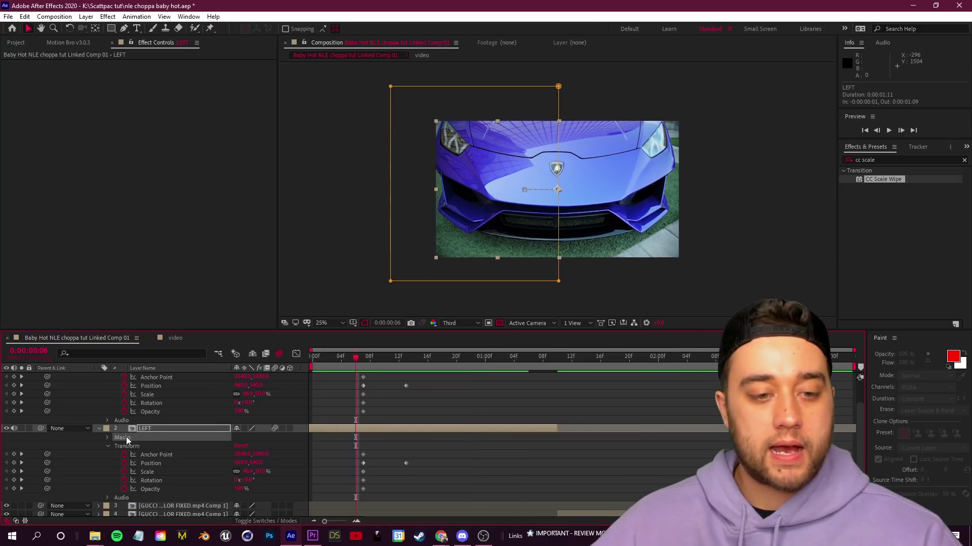
{"action": "key", "text": "ctrl+shift+n"}
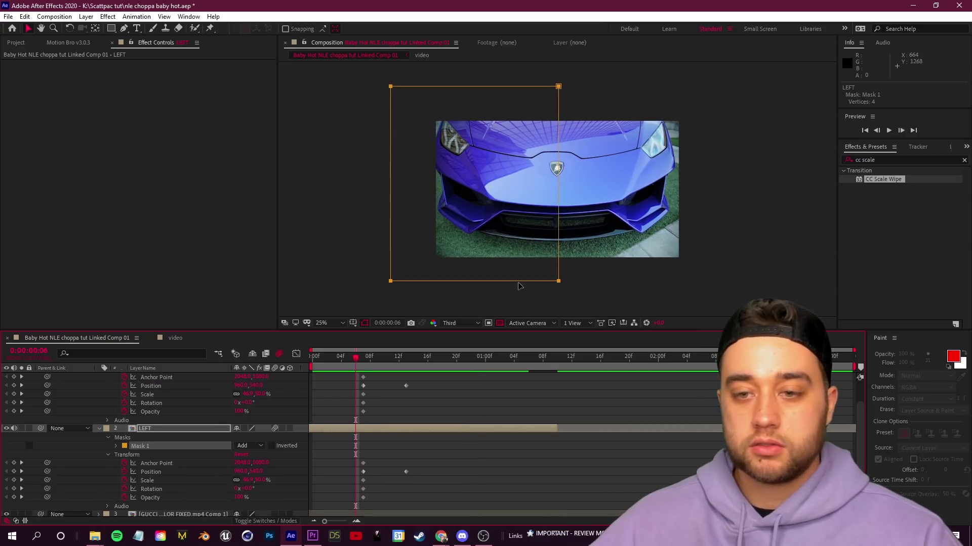
{"action": "left_click_drag", "start_coordinate": [559, 283], "coordinate": [556, 282]}
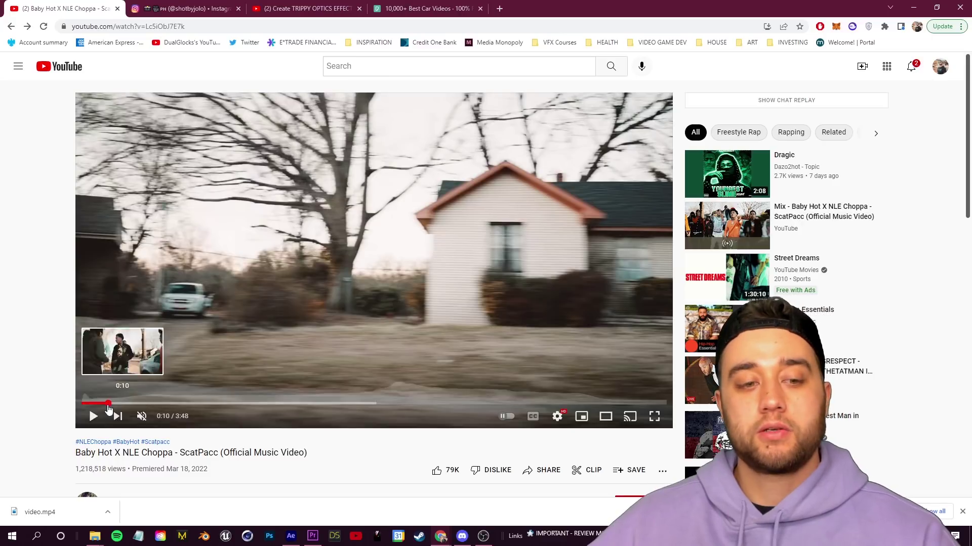
- Replay the split transition around 0:10 in the ScatPacc video on YouTube and return to After Effects
{"action": "left_click", "coordinate": [93, 416]}
{"action": "left_click", "coordinate": [93, 416]}
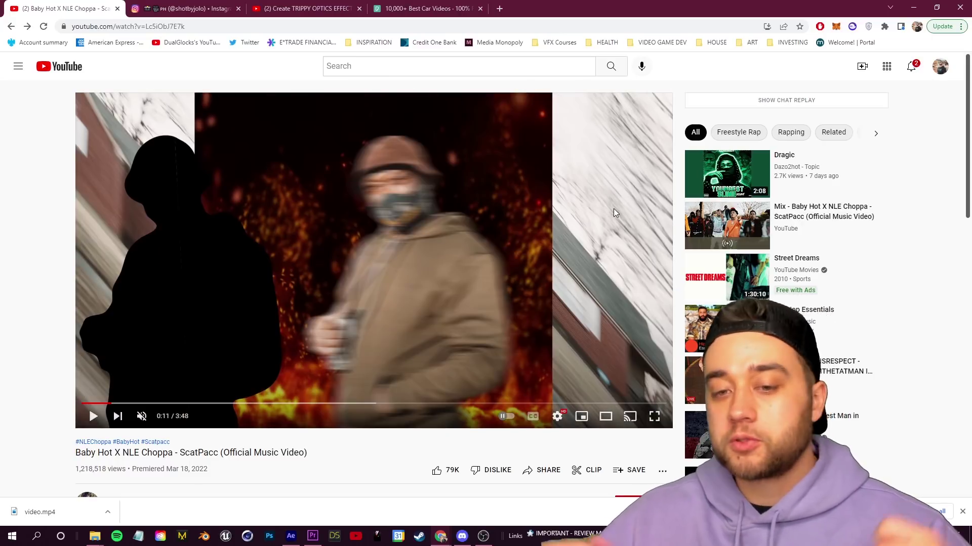
{"action": "left_click", "coordinate": [291, 536]}
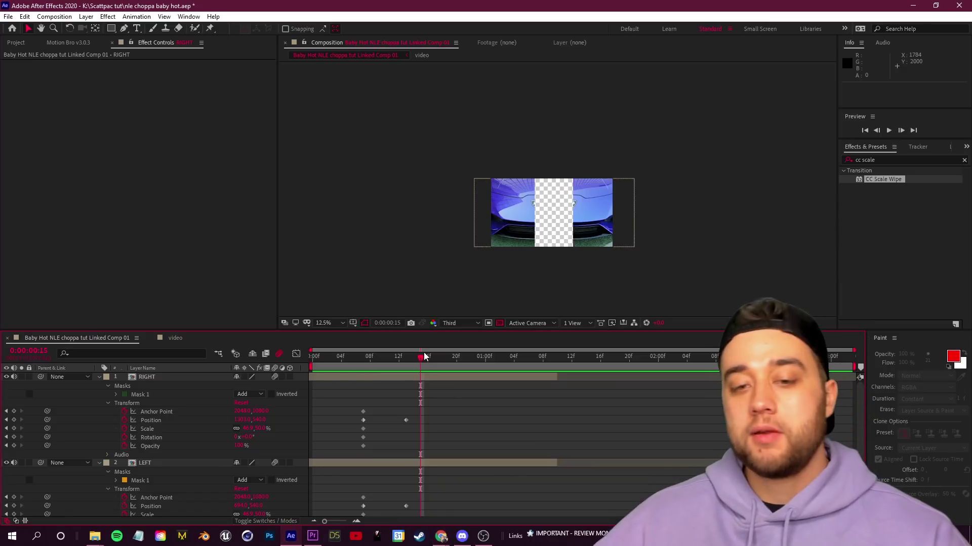
- Collapse the mask groups of both halves and apply the CC Scale Wipe effect to the RIGHT layer
{"action": "key", "text": "Home"}
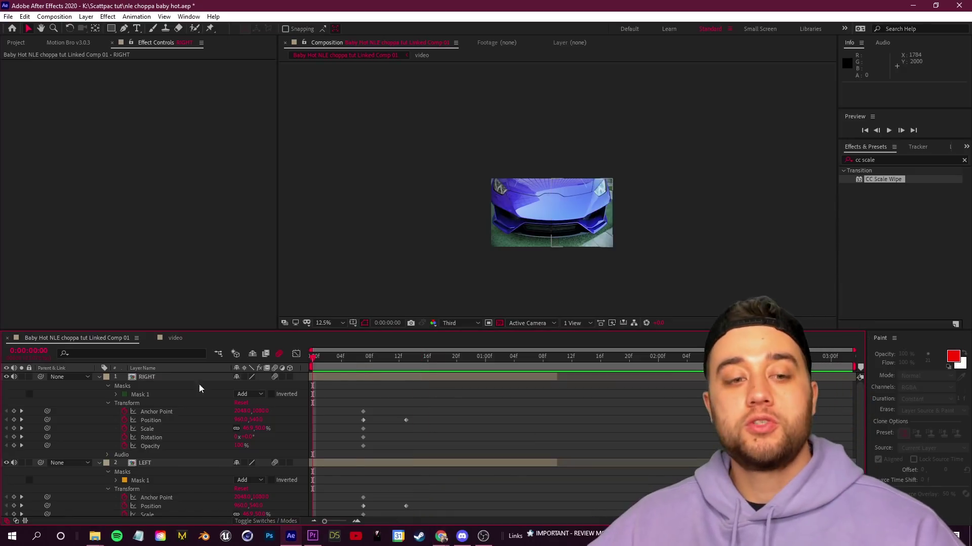
{"action": "left_click", "coordinate": [108, 386]}
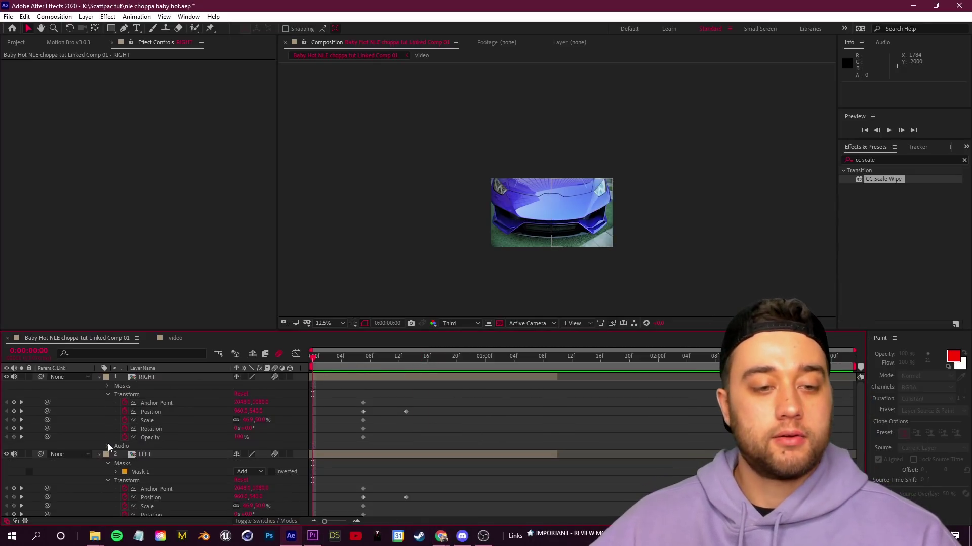
{"action": "left_click", "coordinate": [108, 464]}
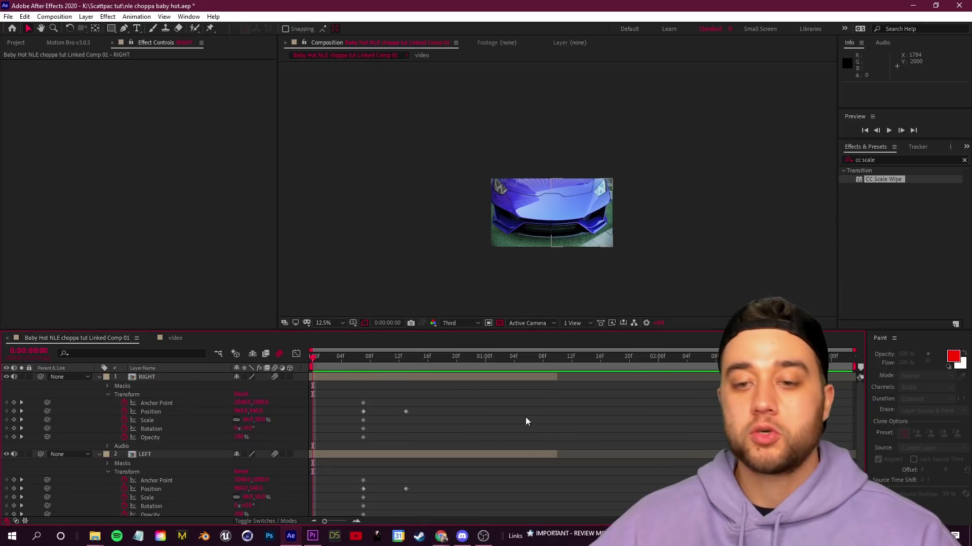
{"action": "left_click", "coordinate": [873, 158]}
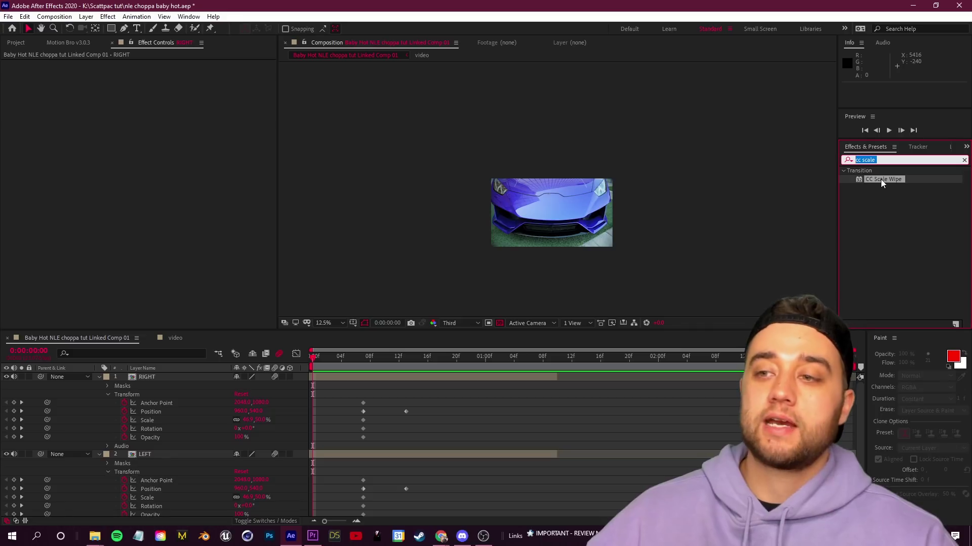
{"action": "left_click_drag", "start_coordinate": [880, 180], "coordinate": [155, 379]}
{"action": "left_click_drag", "start_coordinate": [878, 179], "coordinate": [275, 321]}
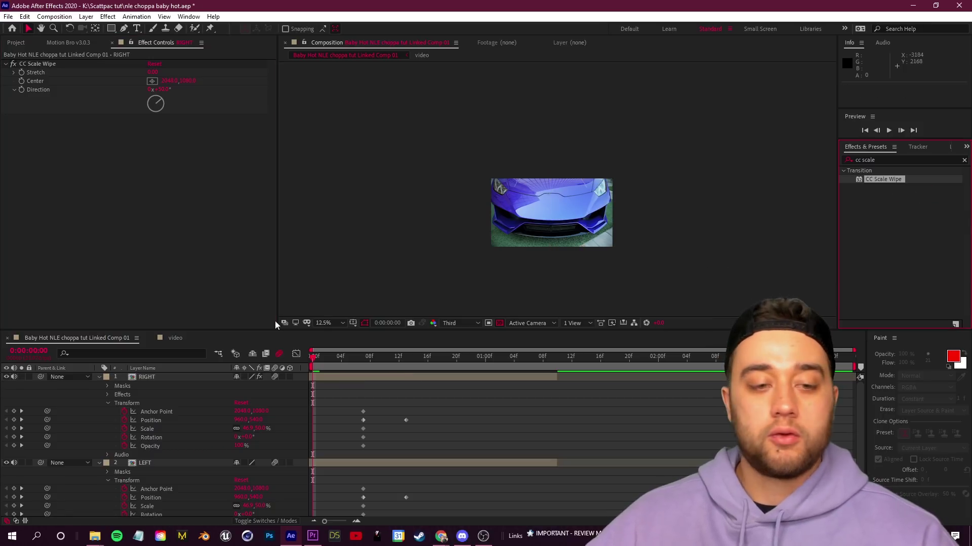
- Undo the trial changes to RIGHT's CC Scale Wipe and set its Direction to 90° and Stretch to 0
{"action": "key", "text": "ctrl+z"}
{"action": "key", "text": "ctrl+z"}
{"action": "left_click", "coordinate": [162, 90]}
{"action": "type", "text": "90"}
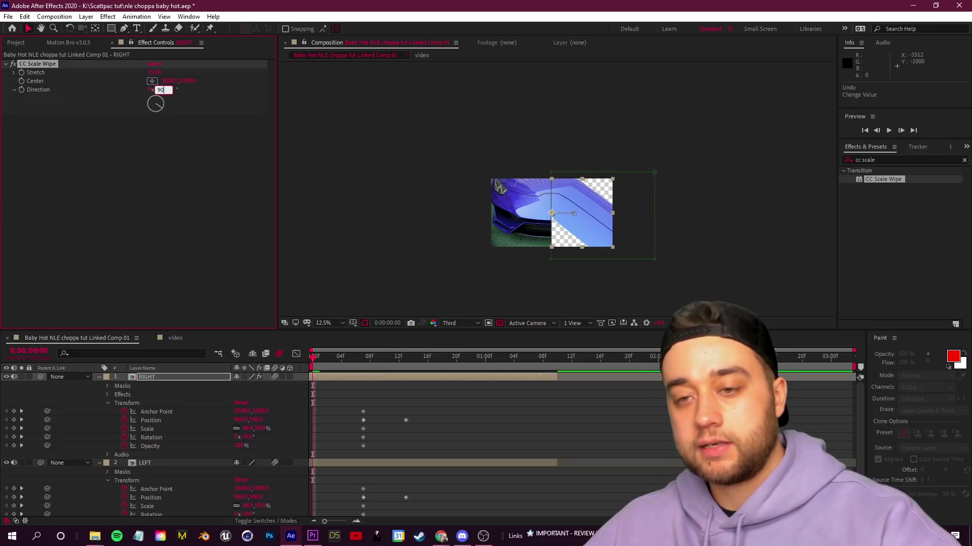
{"action": "key", "text": "Return"}
{"action": "left_click", "coordinate": [160, 72]}
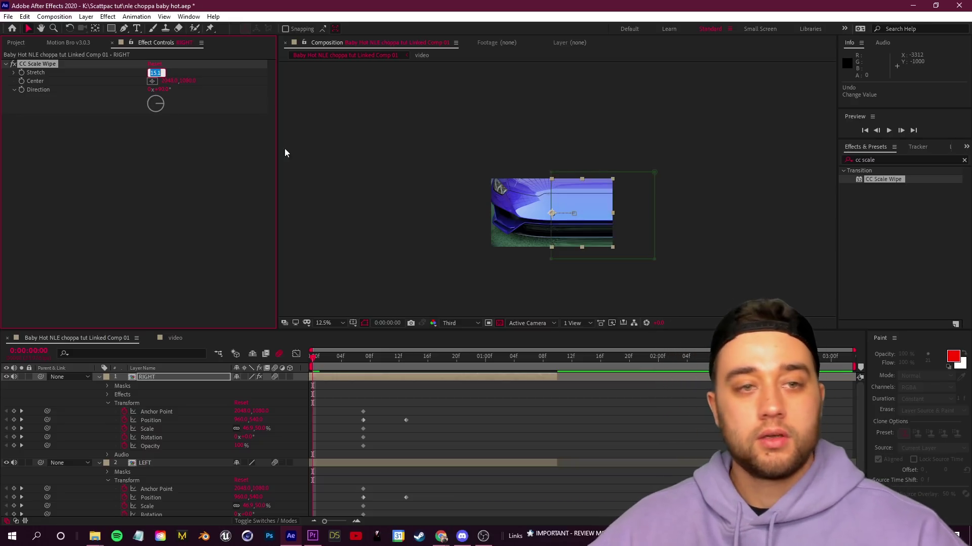
{"action": "type", "text": "0"}
{"action": "key", "text": "Return"}
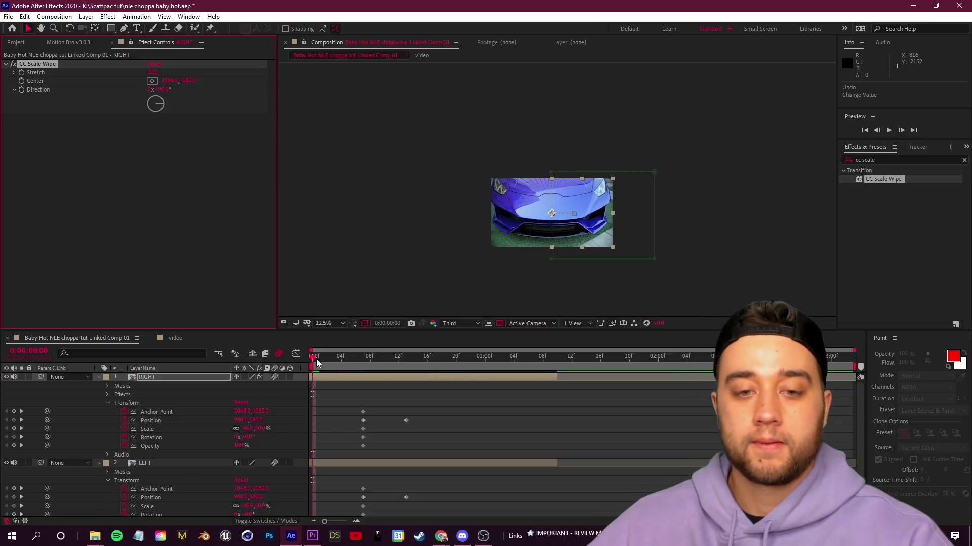
- Add a keyframe for CC Scale Wipe's Stretch at frame 6 on the RIGHT layer
{"action": "left_click_drag", "start_coordinate": [354, 363], "coordinate": [361, 367]}
{"action": "key", "text": "Page_Up"}
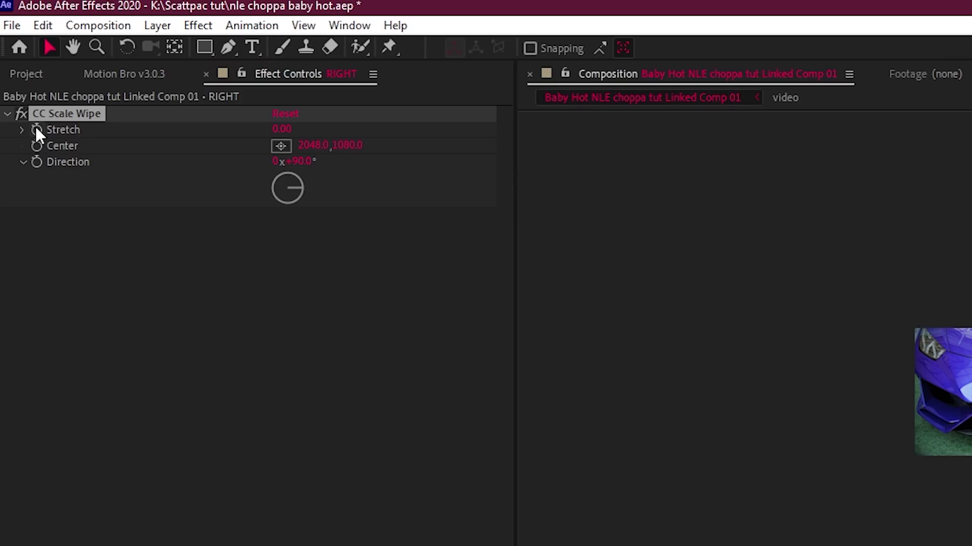
{"action": "left_click", "coordinate": [21, 71]}
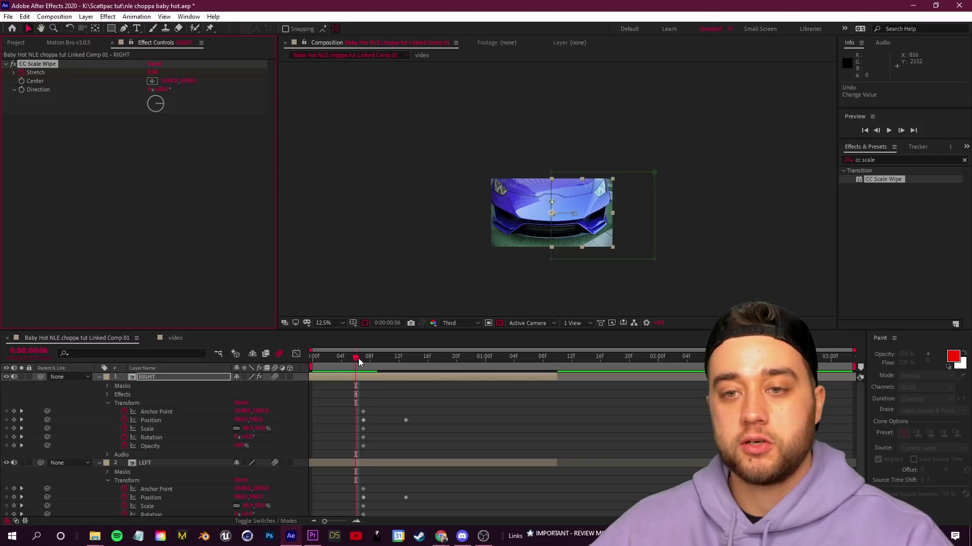
- Increase CC Scale Wipe's Stretch at the end of the RIGHT layer to add a second keyframe, and reveal the layer's keyframes
{"action": "left_click_drag", "start_coordinate": [359, 359], "coordinate": [554, 369]}
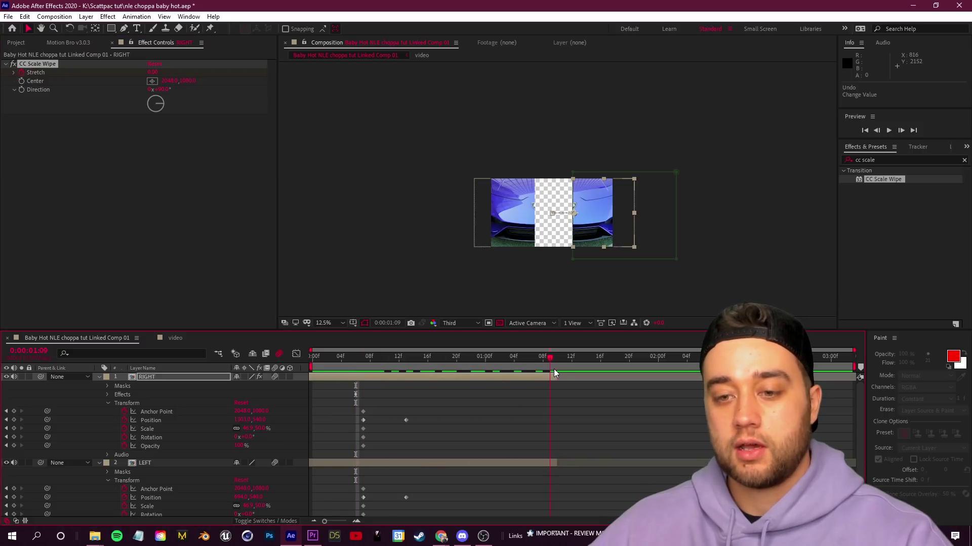
{"action": "left_click_drag", "start_coordinate": [153, 74], "coordinate": [227, 77]}
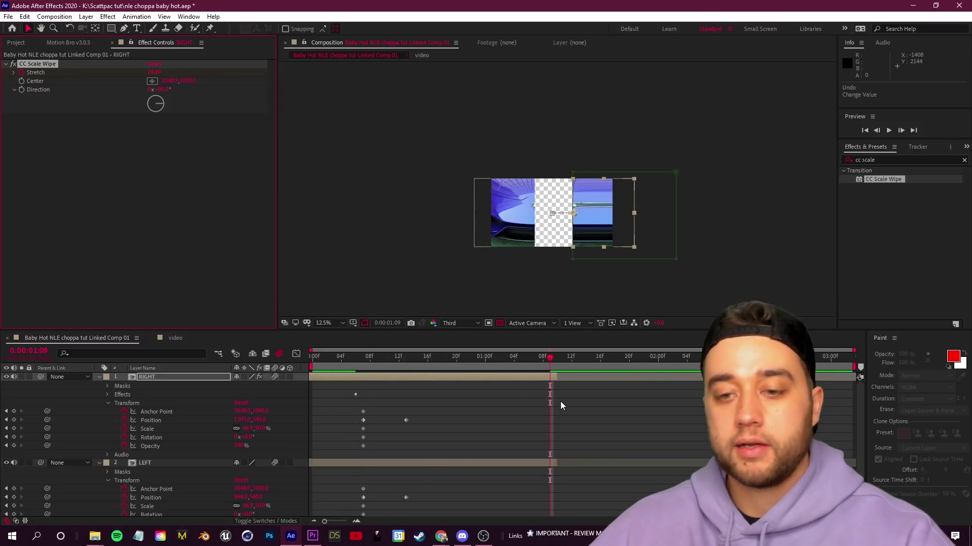
{"action": "key", "text": "u"}
- Play and scrub through the split, examining the RIGHT half's stretched pixels up close, and return to the composition's start
{"action": "key", "text": "space"}
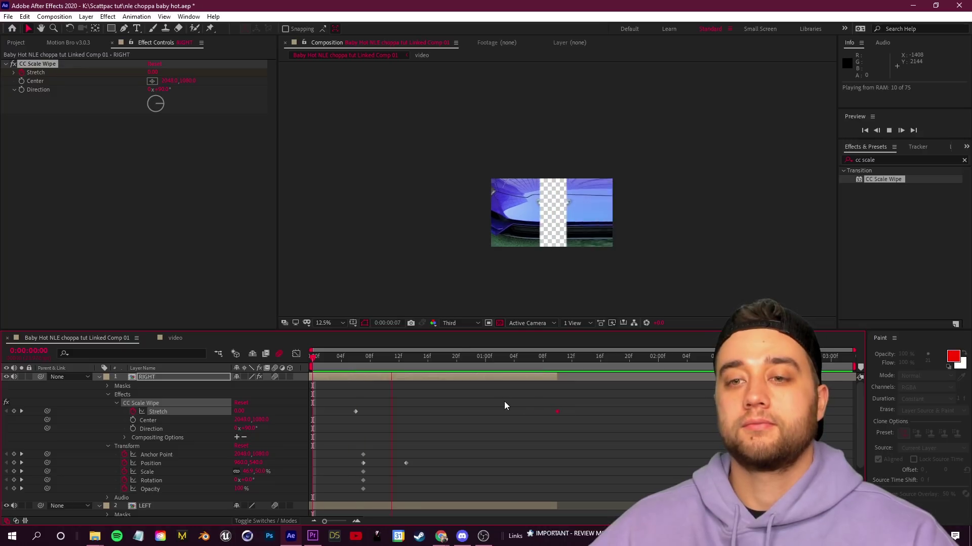
{"action": "key", "text": "space"}
{"action": "scroll", "coordinate": [484, 147], "scroll_direction": "up", "scroll_amount": 4}
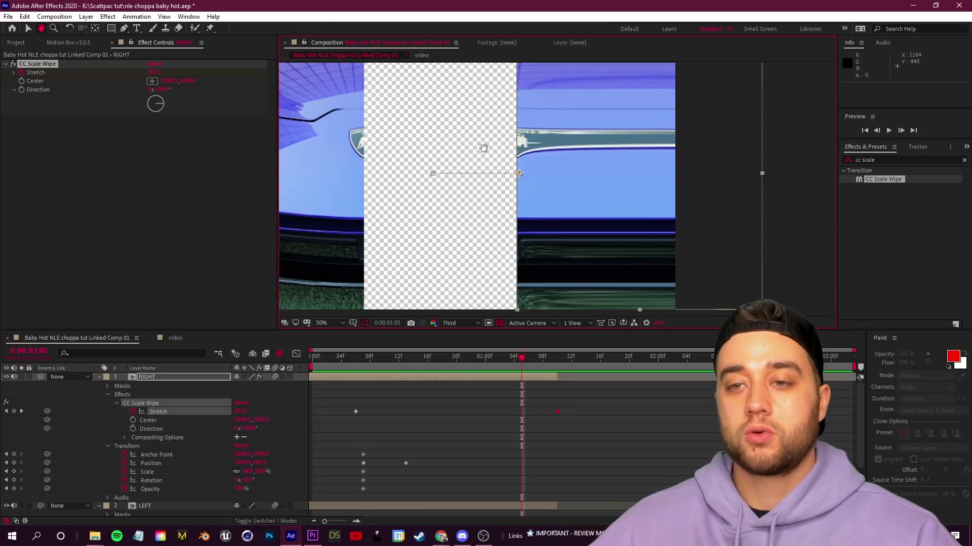
{"action": "scroll", "coordinate": [483, 148], "scroll_direction": "down", "scroll_amount": 2}
{"action": "key", "text": "v"}
{"action": "left_click_drag", "start_coordinate": [522, 363], "coordinate": [374, 378]}
{"action": "key", "text": "Home"}
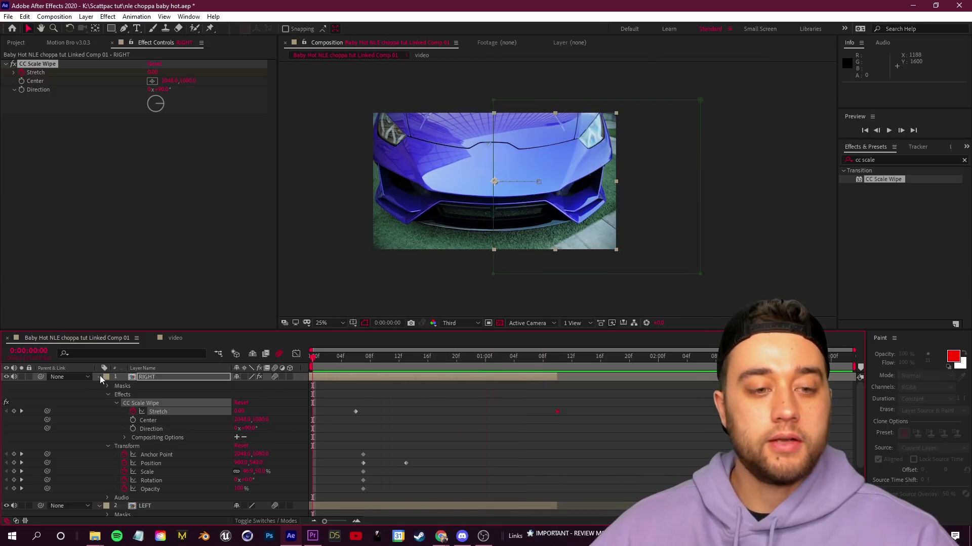
- Copy the CC Scale Wipe effect with its Stretch keyframes from the RIGHT layer to the LEFT layer
{"action": "left_click", "coordinate": [100, 377]}
{"action": "left_click", "coordinate": [99, 376]}
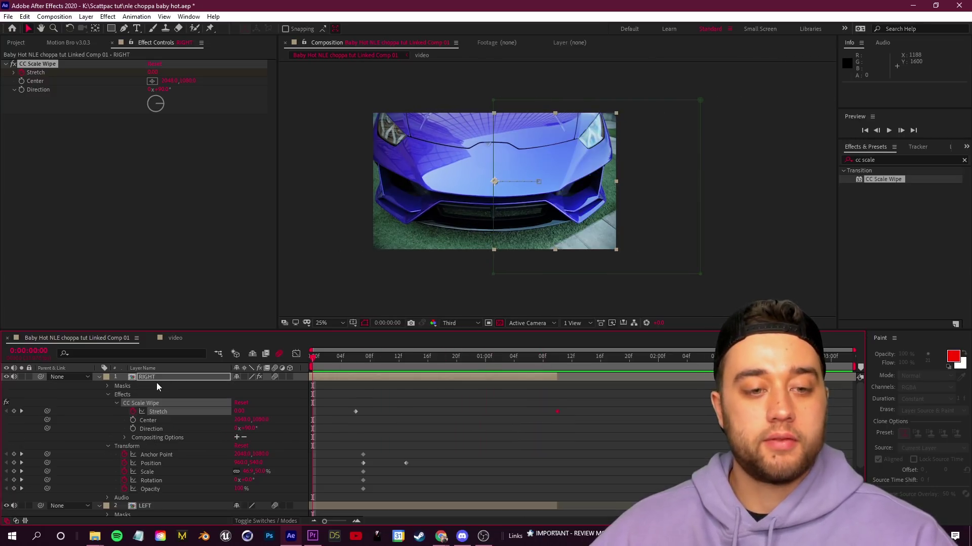
{"action": "left_click", "coordinate": [152, 377]}
{"action": "left_click", "coordinate": [44, 65]}
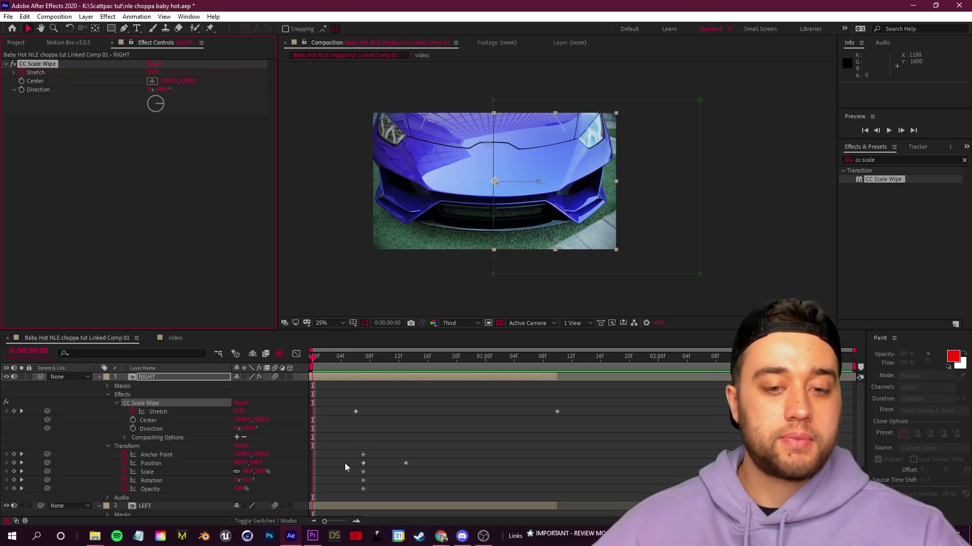
{"action": "left_click", "coordinate": [99, 377]}
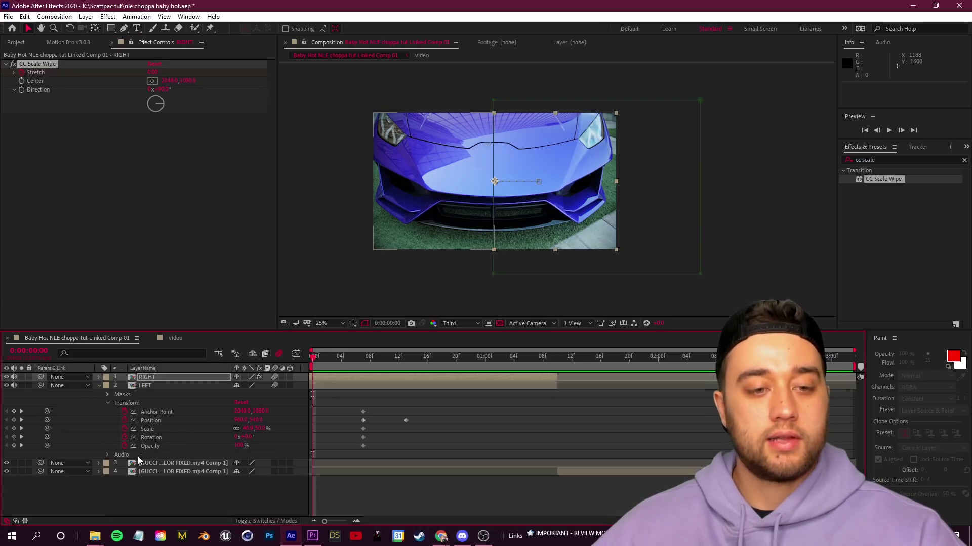
{"action": "left_click", "coordinate": [150, 384]}
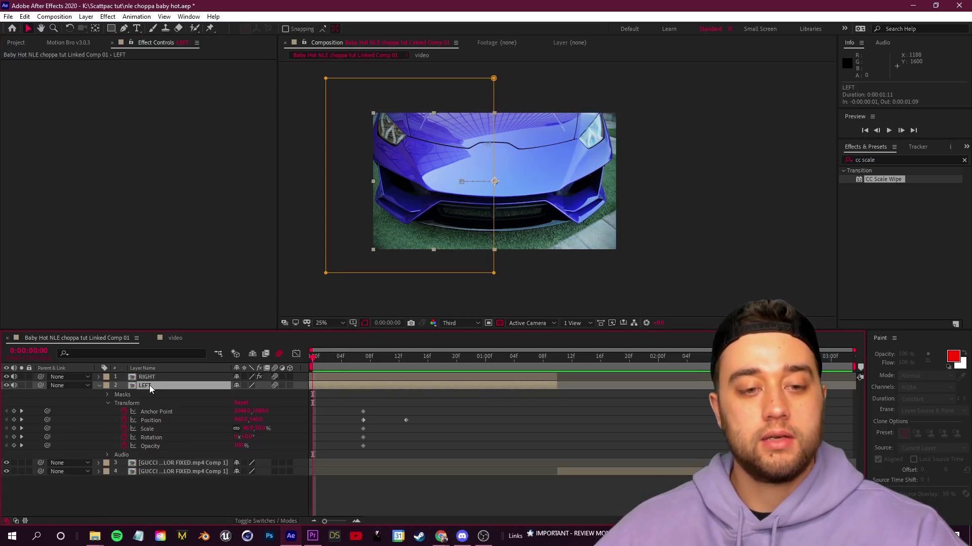
{"action": "left_click", "coordinate": [143, 376]}
{"action": "left_click", "coordinate": [42, 65]}
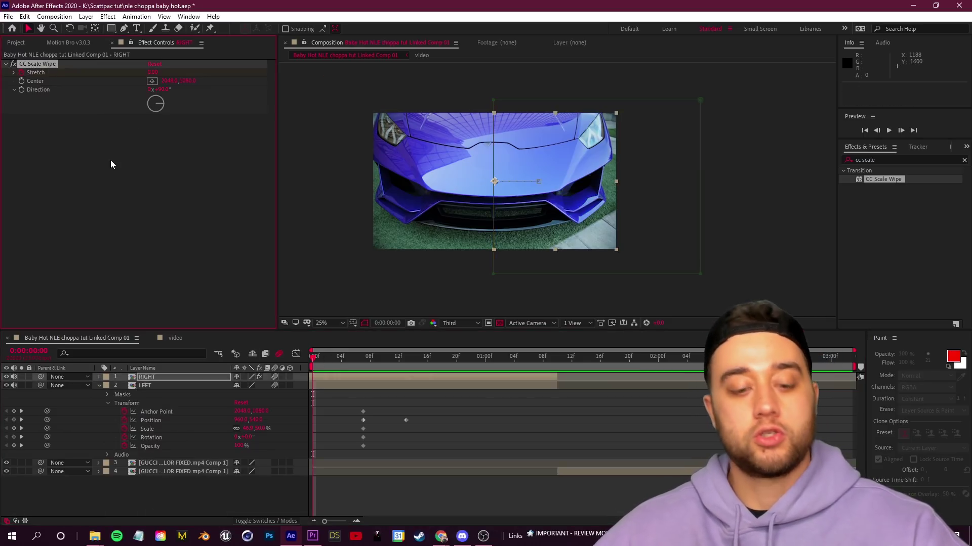
{"action": "left_click", "coordinate": [147, 387]}
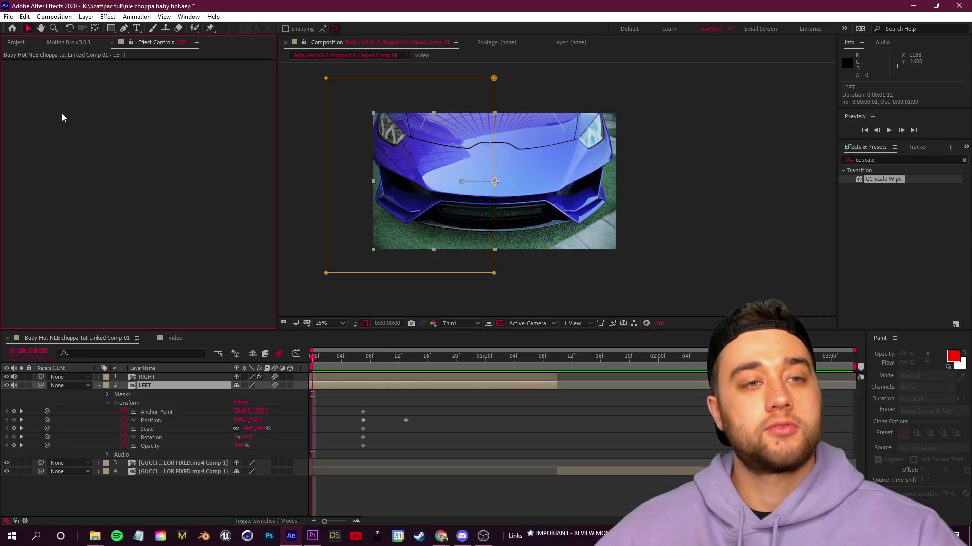
{"action": "key", "text": "ctrl+v"}
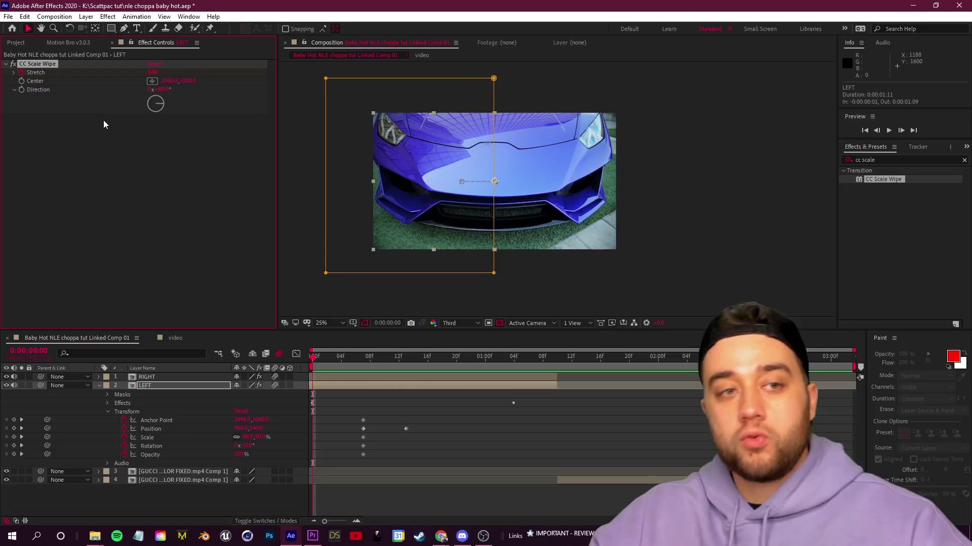
- Expand CC Scale Wipe on both halves and shift LEFT's Stretch keyframes to start at frame 6, matching RIGHT
{"action": "left_click", "coordinate": [106, 404]}
{"action": "left_click", "coordinate": [116, 413]}
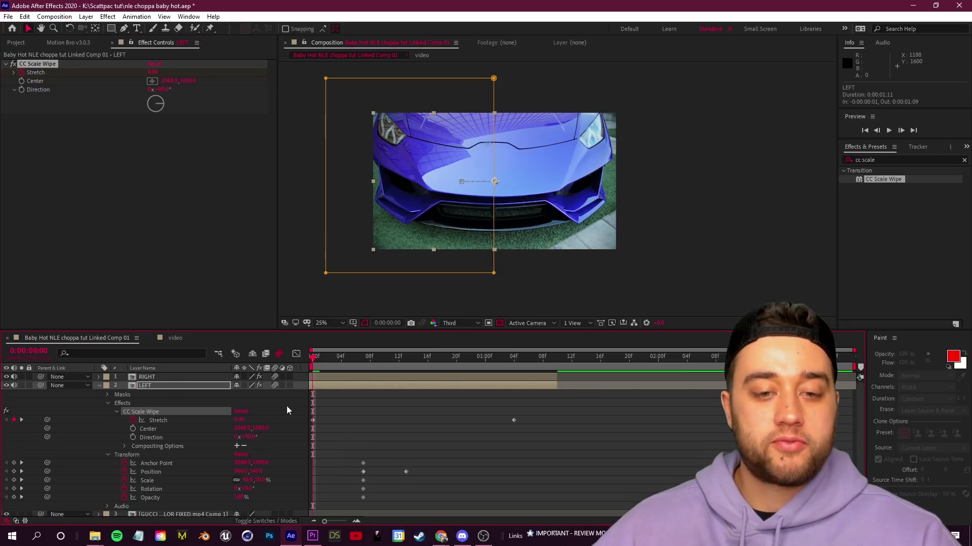
{"action": "left_click", "coordinate": [98, 377]}
{"action": "scroll", "coordinate": [284, 406], "scroll_direction": "down", "scroll_amount": 1}
{"action": "scroll", "coordinate": [284, 424], "scroll_direction": "up", "scroll_amount": 1}
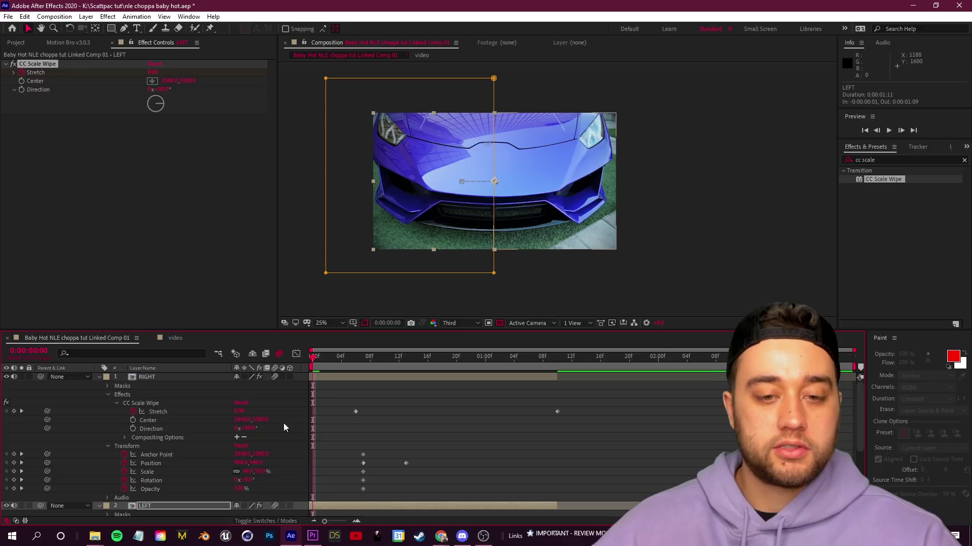
{"action": "left_click_drag", "start_coordinate": [329, 365], "coordinate": [357, 366]}
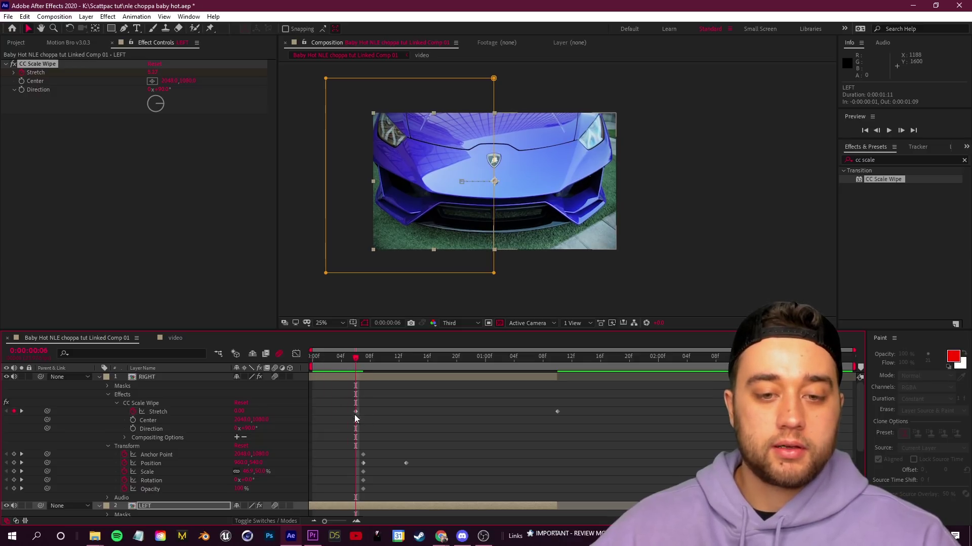
{"action": "scroll", "coordinate": [342, 421], "scroll_direction": "down", "scroll_amount": 2}
{"action": "scroll", "coordinate": [342, 420], "scroll_direction": "down", "scroll_amount": 3}
{"action": "left_click_drag", "start_coordinate": [554, 432], "coordinate": [358, 416]}
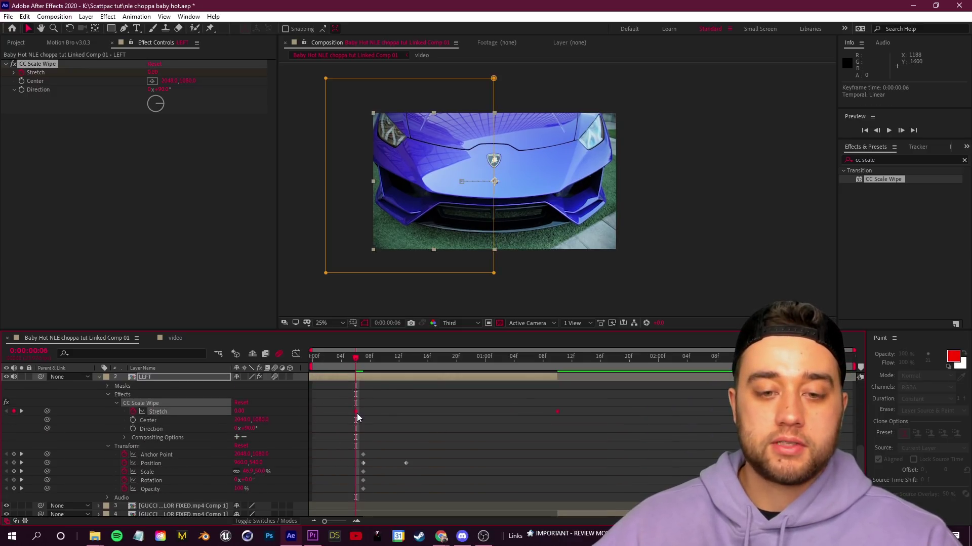
- Compare the timing of the CC Scale Wipe Stretch keyframes on the RIGHT and LEFT layers
{"action": "scroll", "coordinate": [361, 380], "scroll_direction": "up", "scroll_amount": 5}
{"action": "scroll", "coordinate": [535, 425], "scroll_direction": "down", "scroll_amount": 5}
{"action": "scroll", "coordinate": [538, 425], "scroll_direction": "up", "scroll_amount": 5}
{"action": "scroll", "coordinate": [510, 437], "scroll_direction": "down", "scroll_amount": 5}
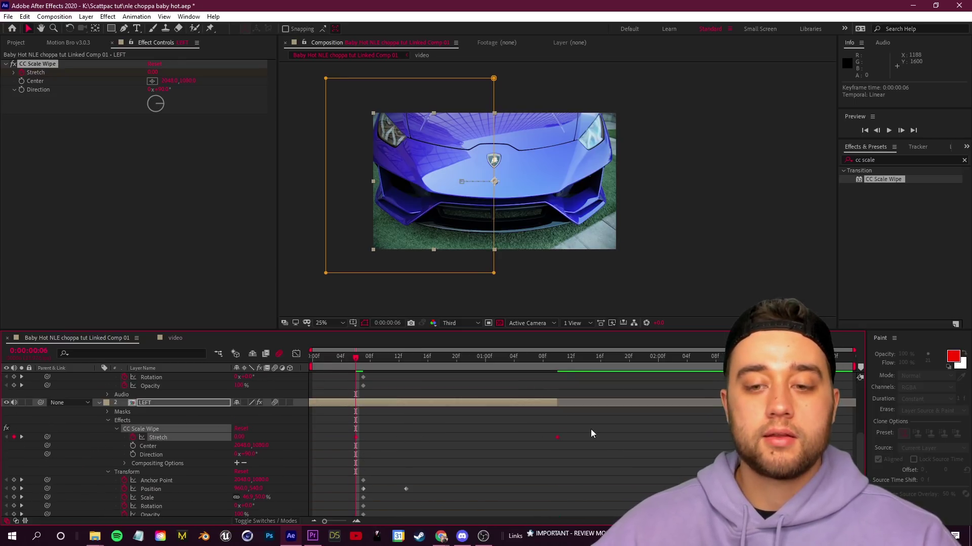
{"action": "scroll", "coordinate": [572, 436], "scroll_direction": "up", "scroll_amount": 5}
{"action": "scroll", "coordinate": [429, 420], "scroll_direction": "down", "scroll_amount": 2}
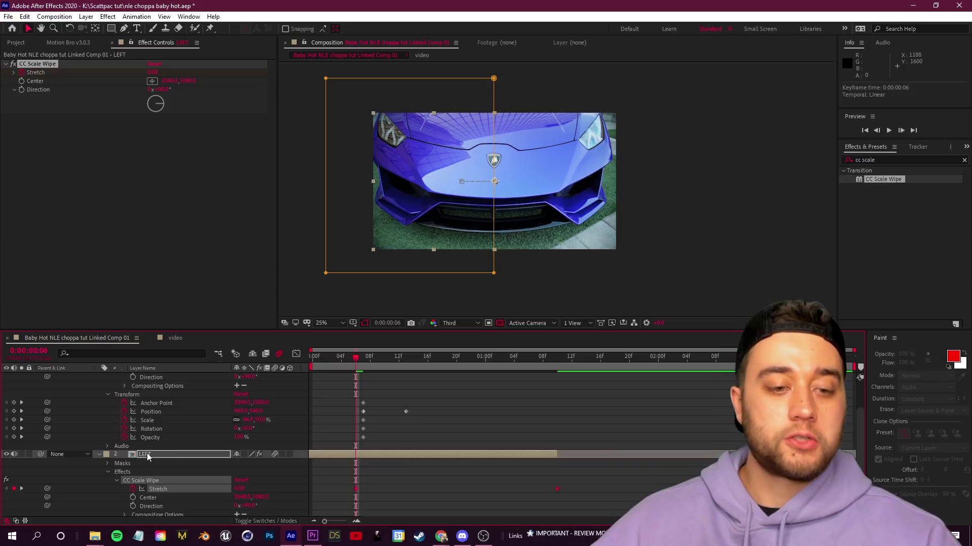
{"action": "left_click", "coordinate": [147, 456]}
{"action": "scroll", "coordinate": [404, 454], "scroll_direction": "down", "scroll_amount": 1}
{"action": "scroll", "coordinate": [375, 444], "scroll_direction": "up", "scroll_amount": 3}
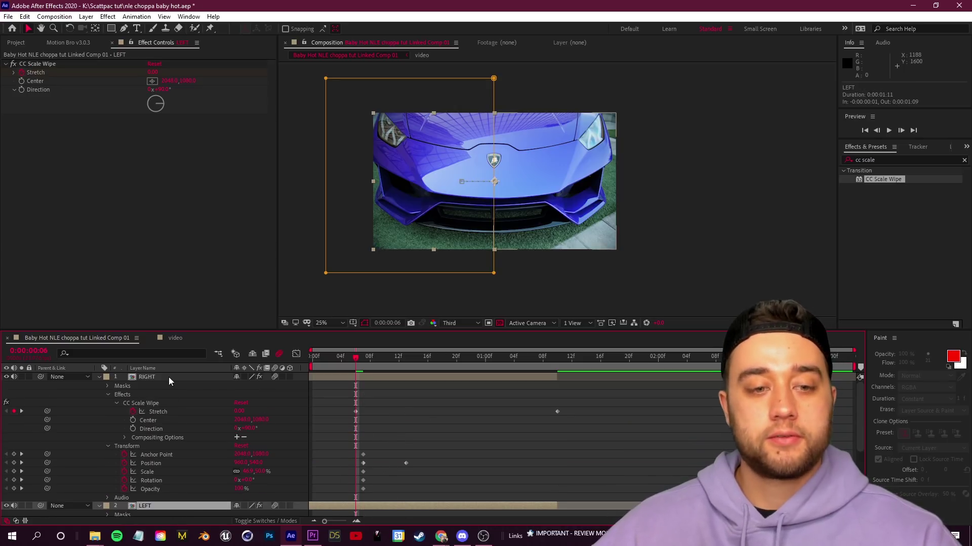
{"action": "scroll", "coordinate": [378, 421], "scroll_direction": "down", "scroll_amount": 4}
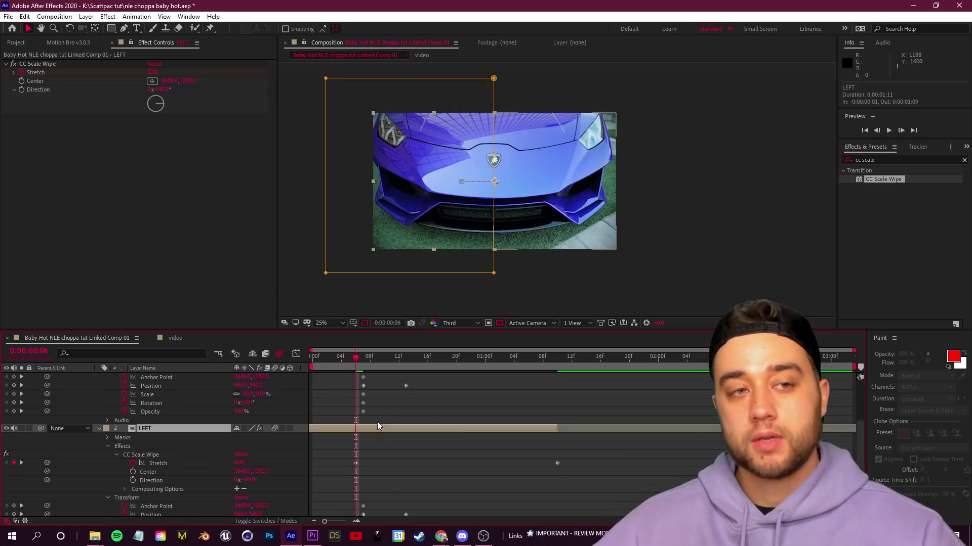
- Set the Direction of the LEFT layer's CC Scale Wipe to -90°
{"action": "mouse_move", "coordinate": [364, 378]}
{"action": "left_mouse_down"}
{"action": "mouse_move", "coordinate": [488, 377]}
{"action": "mouse_move", "coordinate": [354, 384]}
{"action": "left_mouse_up"}
{"action": "left_click", "coordinate": [161, 89]}
{"action": "type", "text": "-90"}
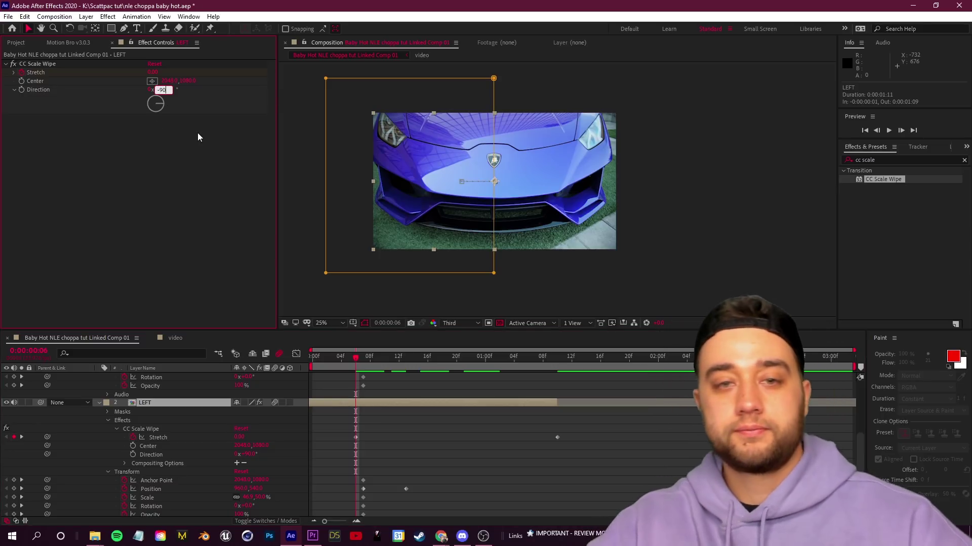
{"action": "key", "text": "Return"}
- Preview the split transition and scrub from the start to 0:00:01:10, where the next clip begins
{"action": "left_click_drag", "start_coordinate": [356, 374], "coordinate": [338, 384]}
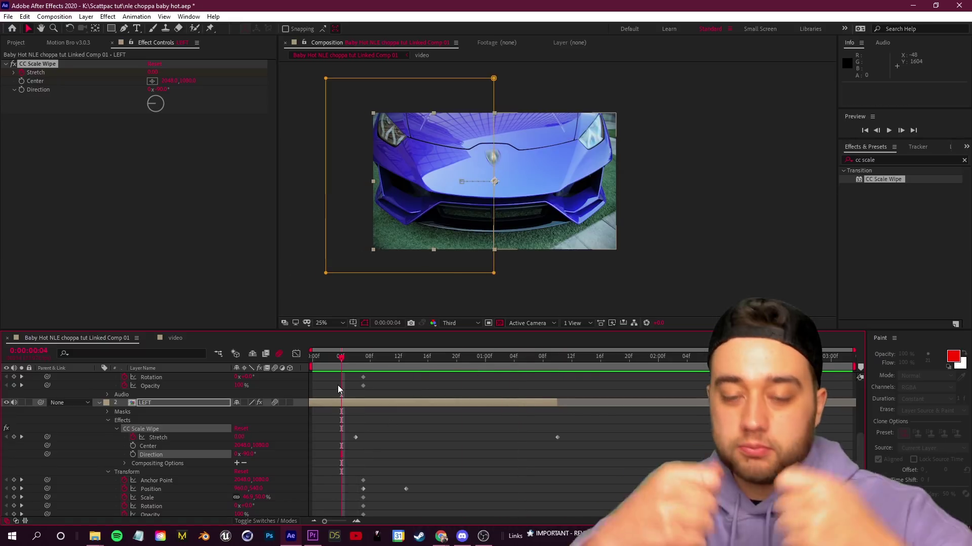
{"action": "key", "text": "space"}
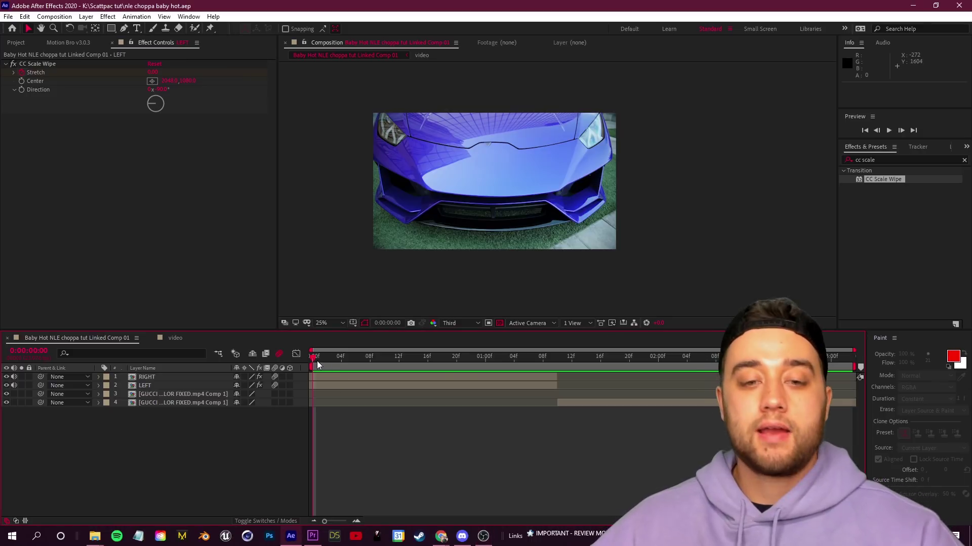
{"action": "left_click_drag", "start_coordinate": [317, 364], "coordinate": [557, 383]}
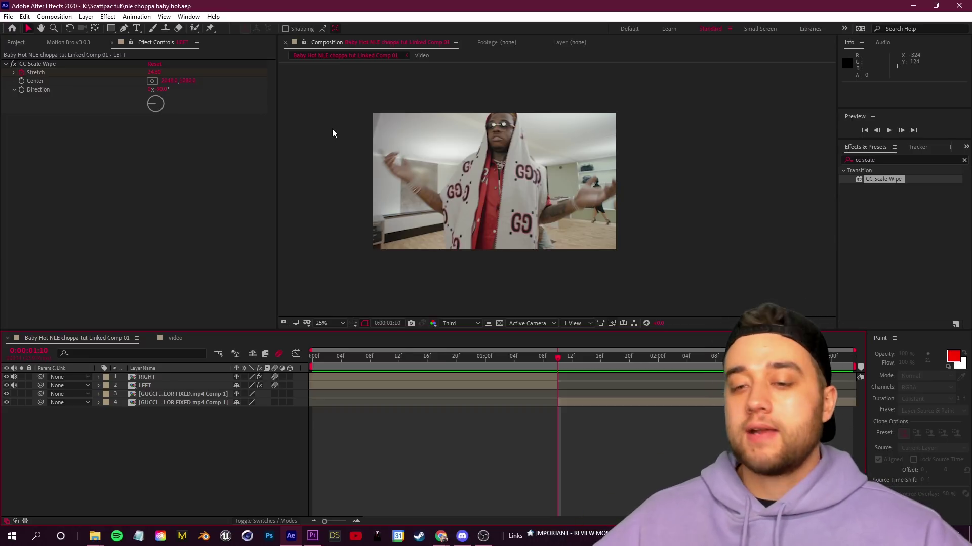
- Switch to the ScatPacc video on YouTube, replay the cutout effect around 0:11, and return to After Effects
{"action": "left_click", "coordinate": [441, 535]}
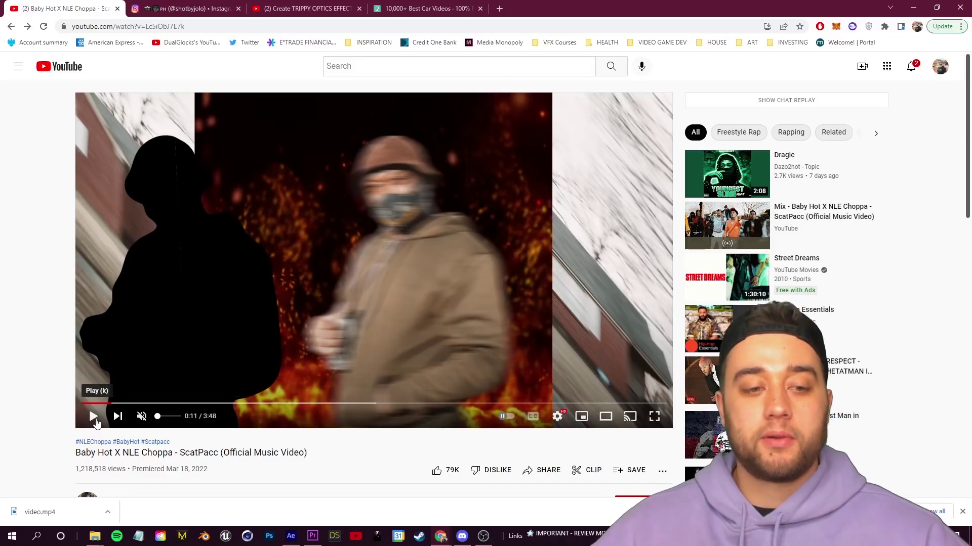
{"action": "left_click", "coordinate": [92, 416]}
{"action": "left_click", "coordinate": [364, 265]}
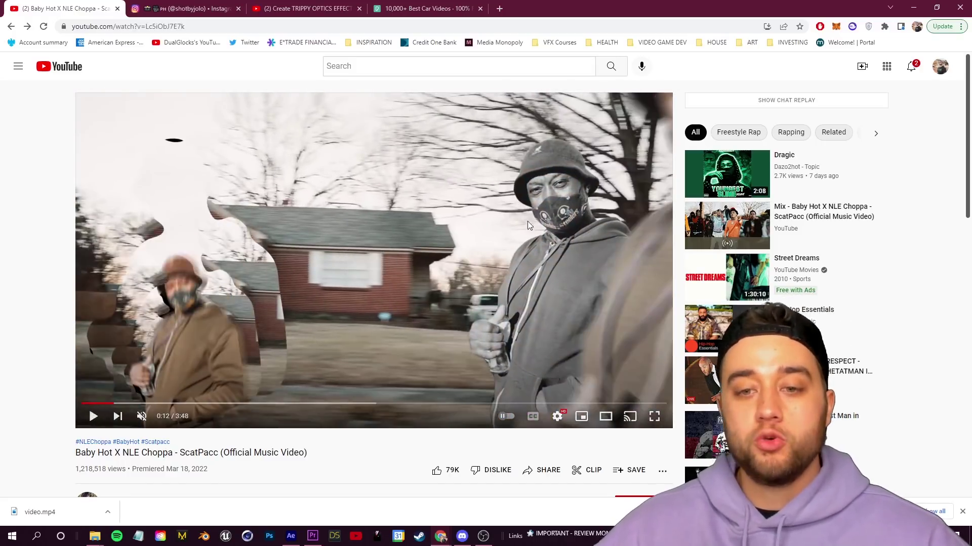
{"action": "left_click", "coordinate": [110, 404]}
{"action": "left_click", "coordinate": [93, 416]}
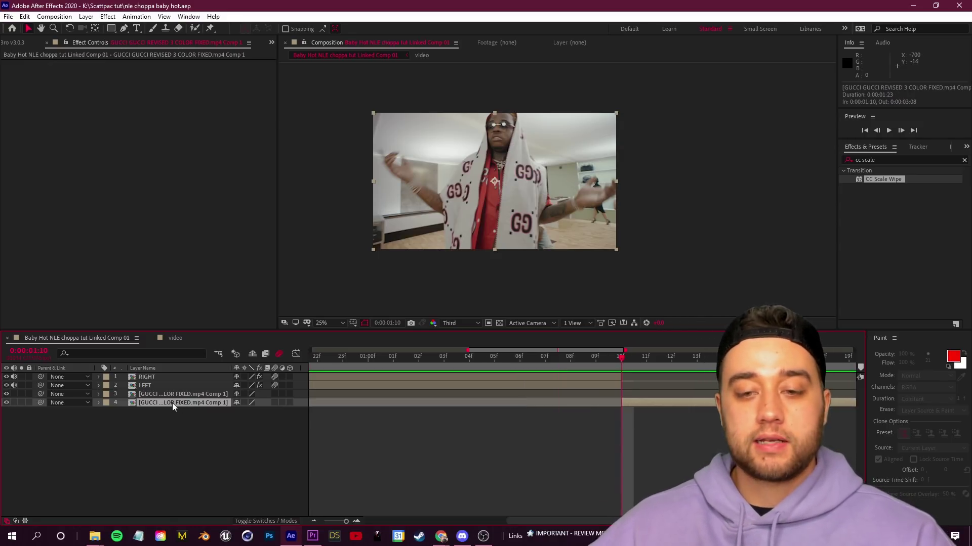
- Duplicate the bottom GUCCI comp layer that starts at 0:00:01:10 and rename the copy FREEZE FRAME
{"action": "key", "text": "ctrl+d"}
{"action": "right_click", "coordinate": [168, 404]}
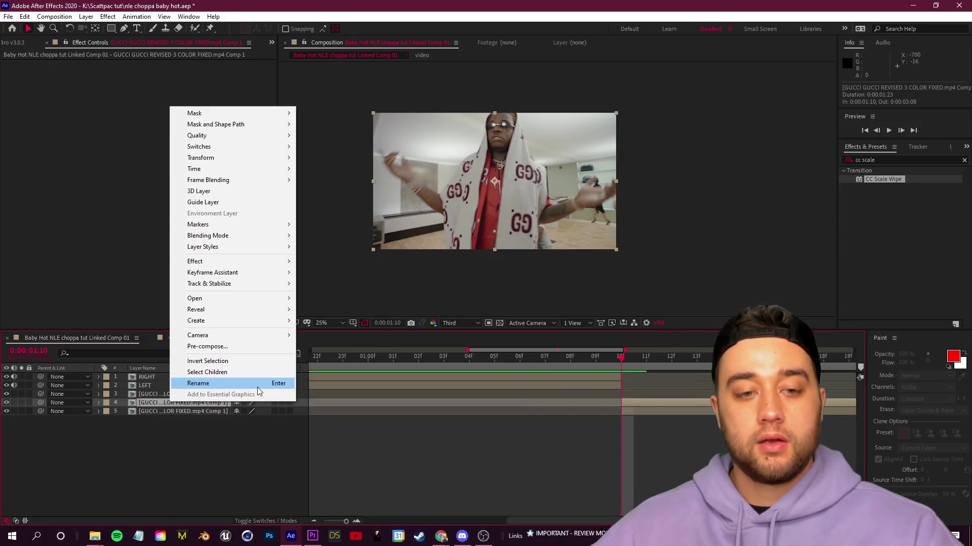
{"action": "left_click", "coordinate": [240, 387]}
{"action": "type", "text": "FREEZE"}
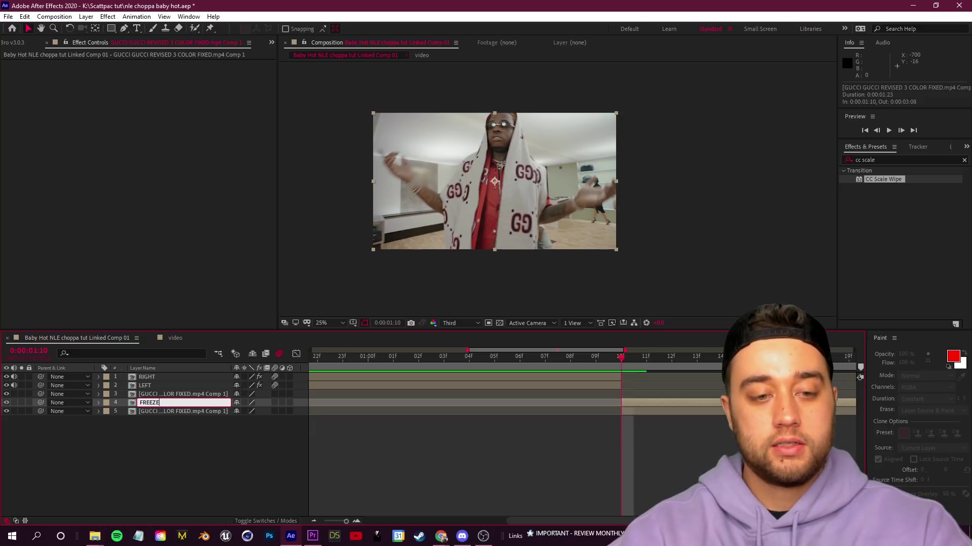
{"action": "type", "text": " FRAME"}
{"action": "key", "text": "Return"}
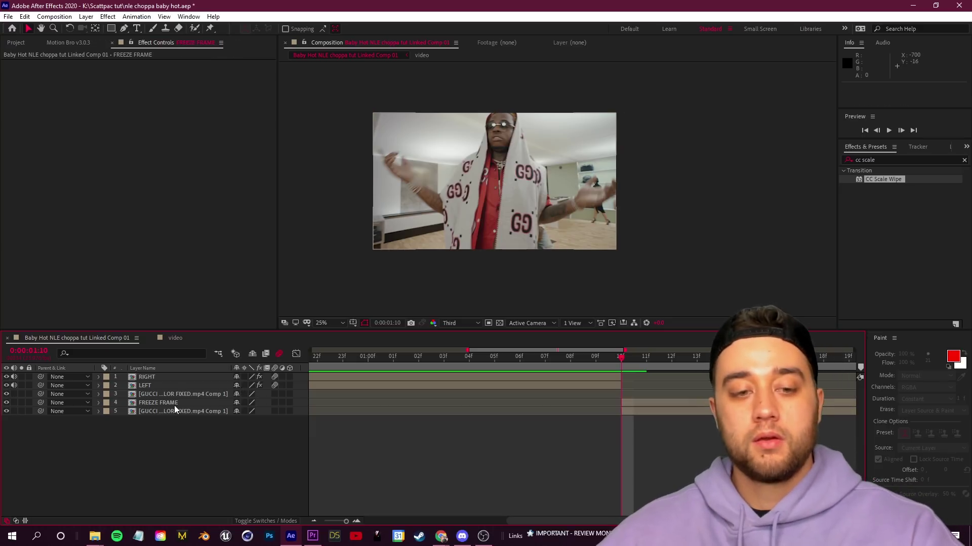
- Apply Freeze Frame to the FREEZE FRAME layer at 0:00:01:10
{"action": "right_click", "coordinate": [174, 406]}
{"action": "mouse_move", "coordinate": [230, 172]}
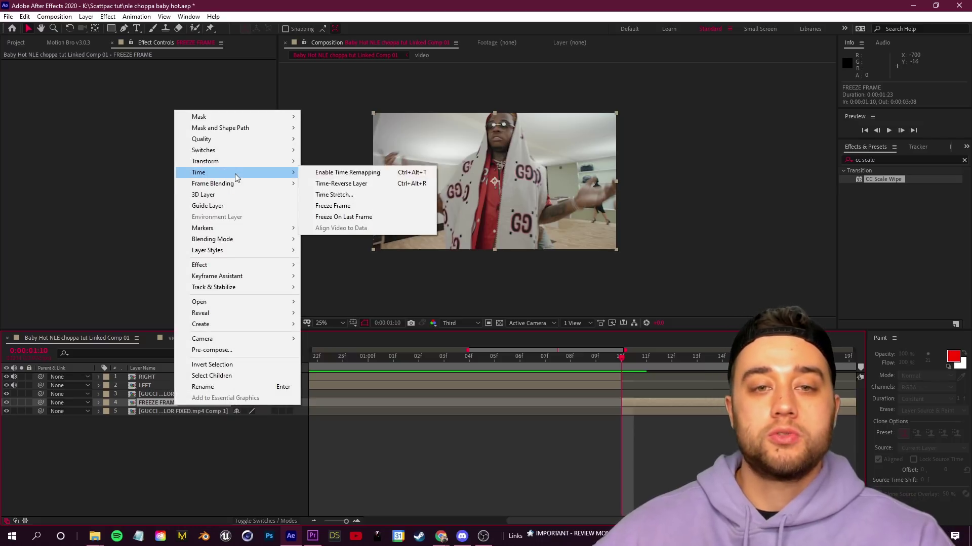
{"action": "left_click", "coordinate": [344, 205]}
{"action": "left_click_drag", "start_coordinate": [676, 359], "coordinate": [335, 390]}
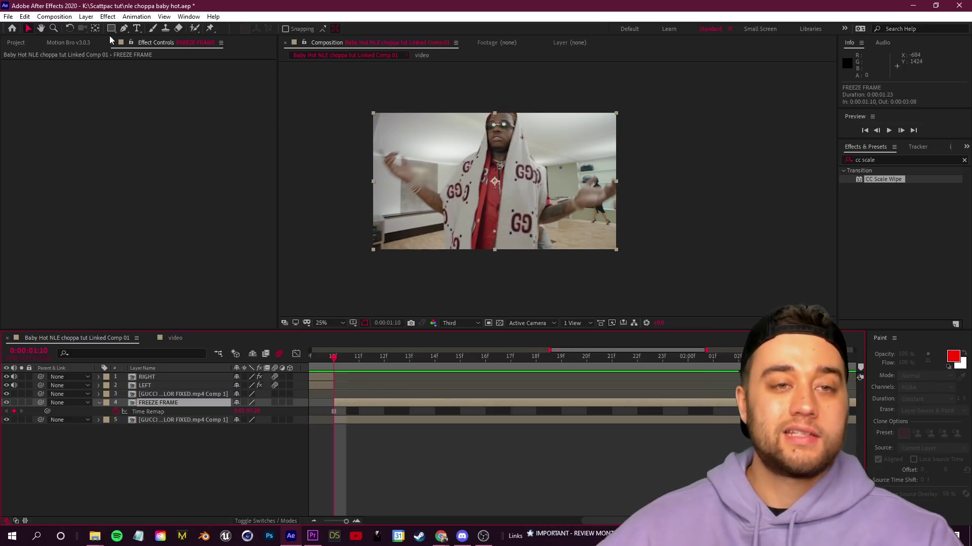
- Draw a closed Pen tool mask around the man on the FREEZE FRAME layer, extending it below the picture's lower edge
{"action": "left_click", "coordinate": [124, 28]}
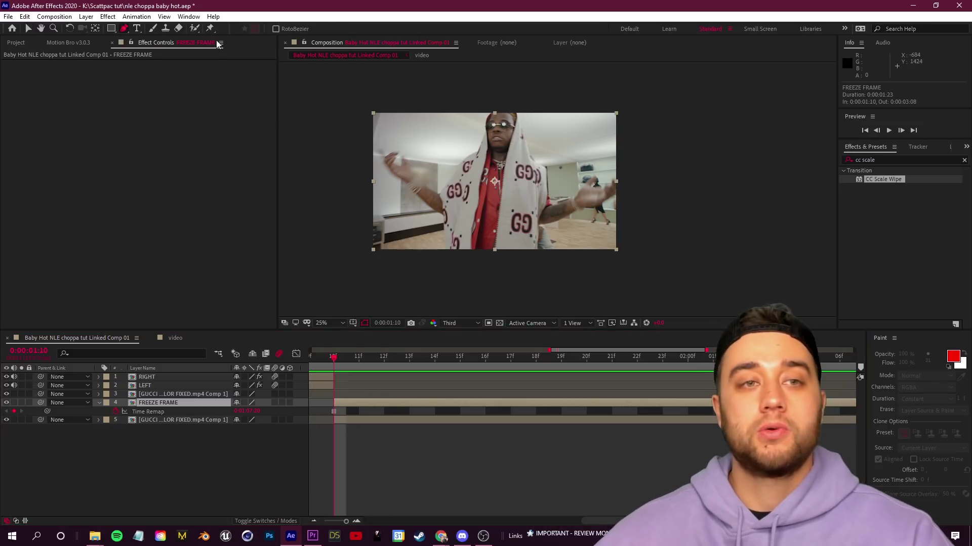
{"action": "scroll", "coordinate": [455, 257], "scroll_direction": "up", "scroll_amount": 2}
{"action": "left_click_drag", "start_coordinate": [423, 273], "coordinate": [757, 170]}
{"action": "left_click_drag", "start_coordinate": [429, 204], "coordinate": [504, 208]}
{"action": "left_click", "coordinate": [504, 303]}
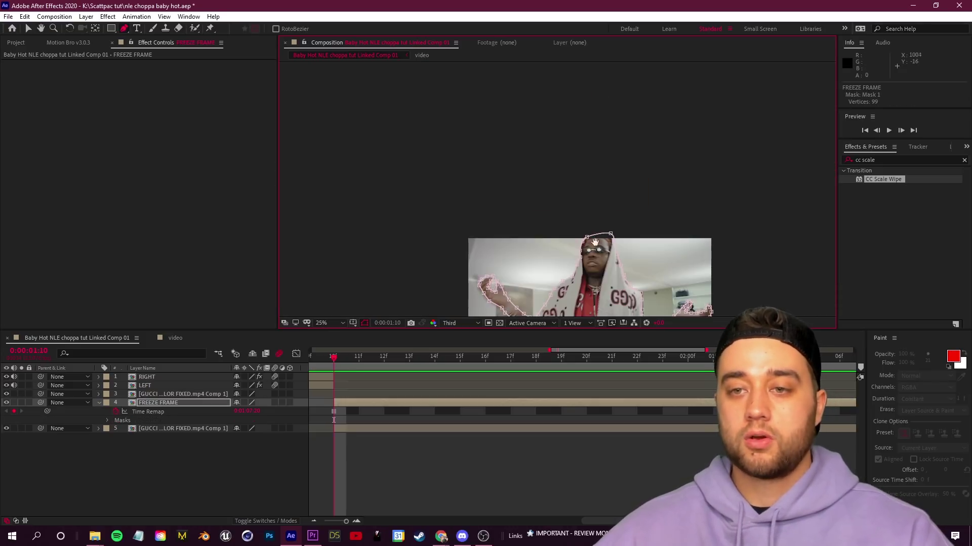
{"action": "left_click_drag", "start_coordinate": [586, 270], "coordinate": [534, 111]}
{"action": "left_click", "coordinate": [485, 216]}
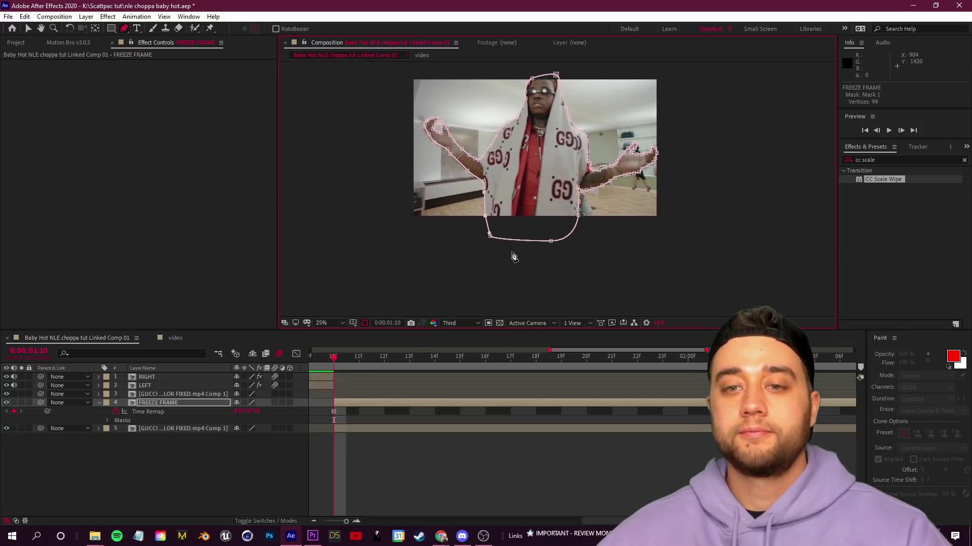
- Bring the FREEZE FRAME layer to the top of the layer stack and slide it earlier to start around 0:00:00:17
{"action": "left_click", "coordinate": [278, 472]}
{"action": "left_click", "coordinate": [367, 405]}
{"action": "key", "text": "h"}
{"action": "key", "text": "v"}
{"action": "key", "text": "minus"}
{"action": "key", "text": "minus"}
{"action": "key", "text": "minus"}
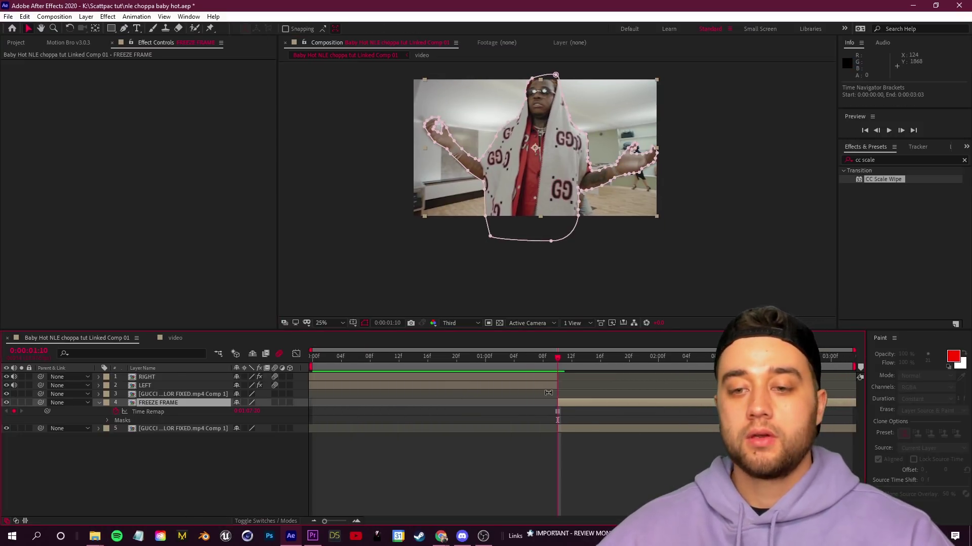
{"action": "key", "text": "Home"}
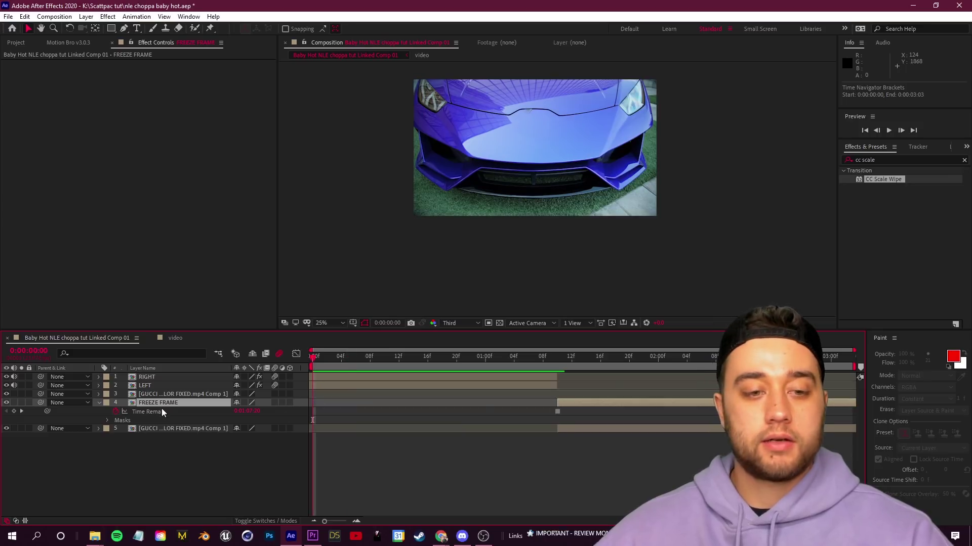
{"action": "left_click_drag", "start_coordinate": [161, 403], "coordinate": [151, 374]}
{"action": "left_click_drag", "start_coordinate": [578, 377], "coordinate": [461, 378]}
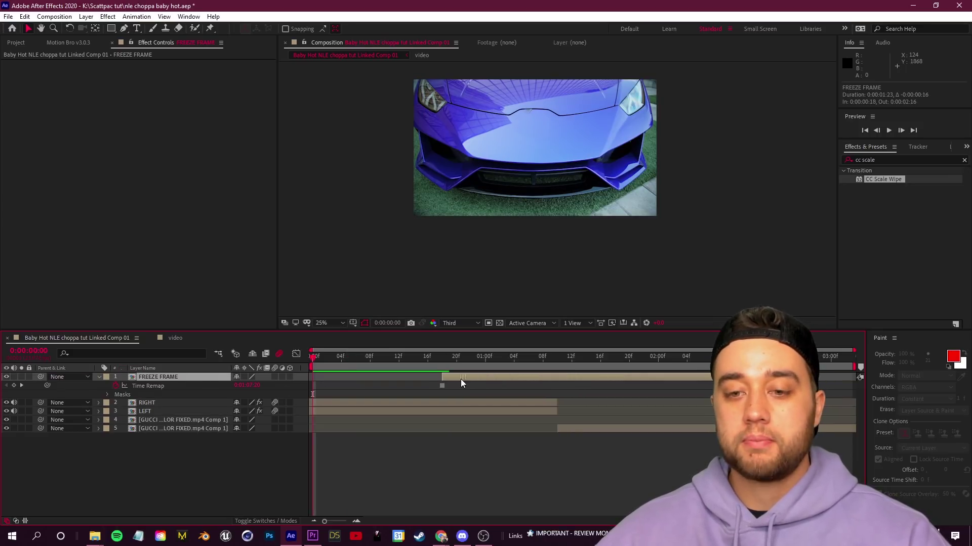
- Check the cutout at 0:00:00:18 and move the FREEZE FRAME layer beneath the RIGHT and LEFT layers
{"action": "left_click_drag", "start_coordinate": [314, 358], "coordinate": [441, 365]}
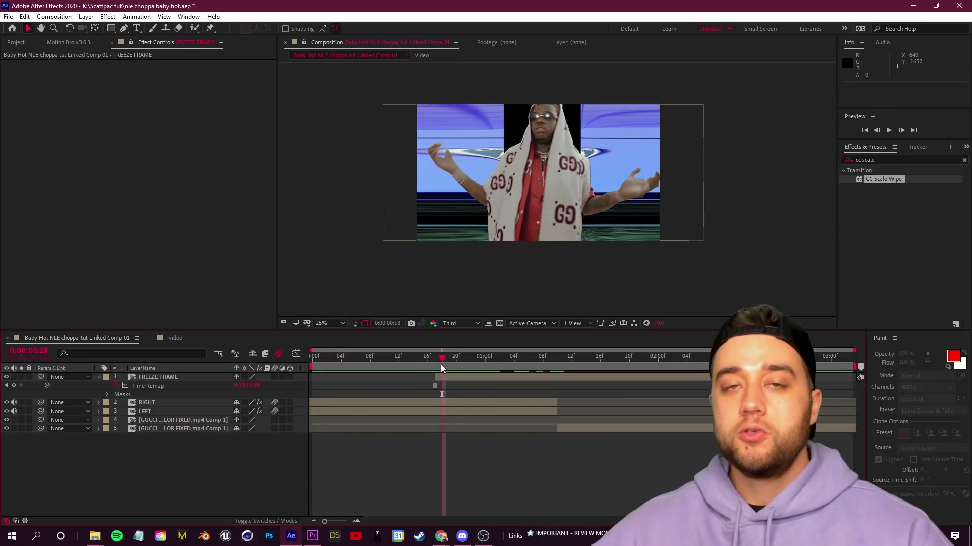
{"action": "left_click_drag", "start_coordinate": [159, 377], "coordinate": [163, 411]}
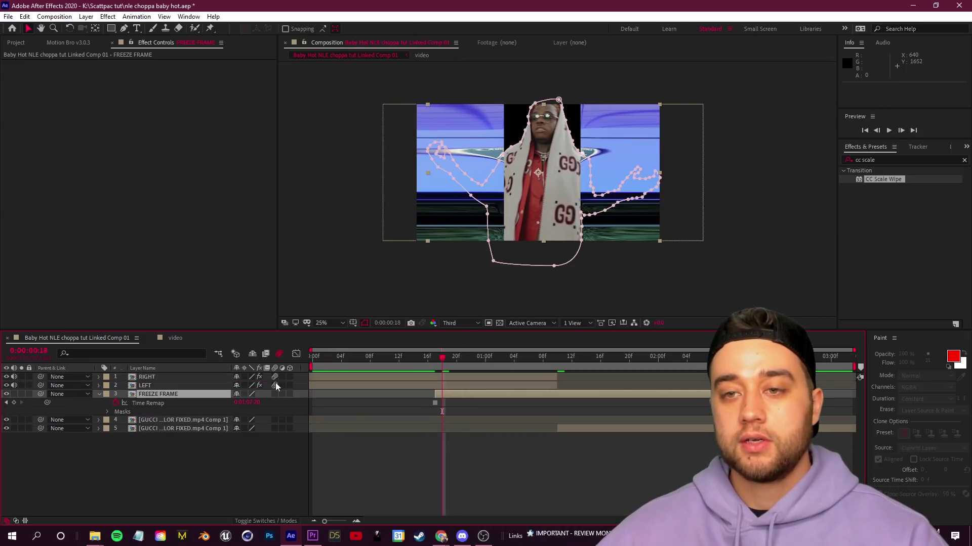
{"action": "left_click", "coordinate": [220, 475]}
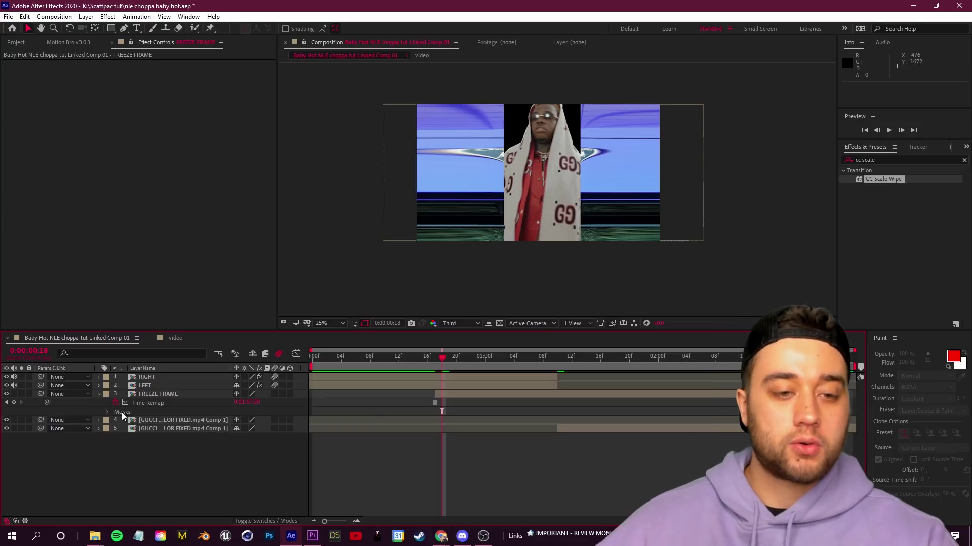
- Scale FREEZE FRAME to 60% and keyframe its transform from off-frame right at 0:00:00:17 into the central gap at 0:00:01:00
{"action": "left_click_drag", "start_coordinate": [529, 213], "coordinate": [582, 212]}
{"action": "key", "text": "s"}
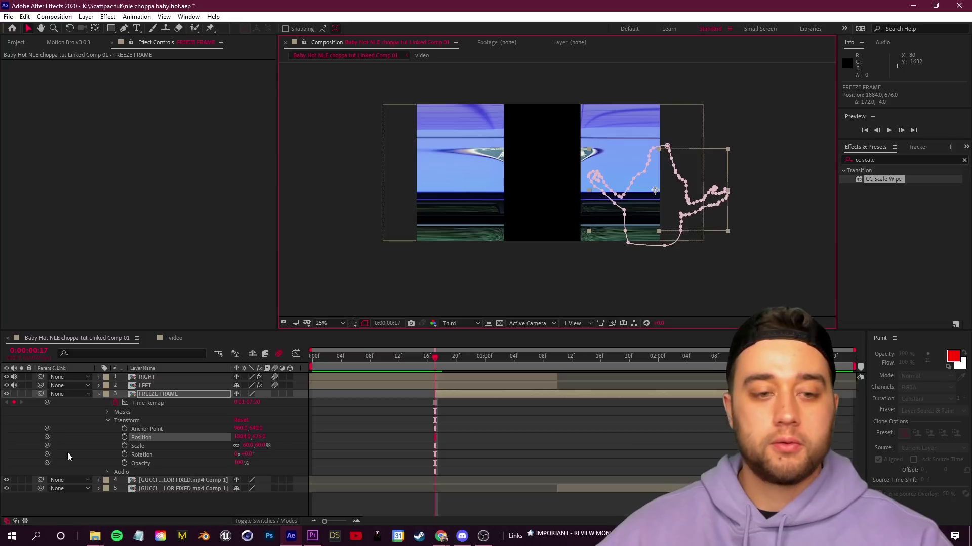
{"action": "left_click_drag", "start_coordinate": [124, 430], "coordinate": [125, 464]}
{"action": "left_click_drag", "start_coordinate": [435, 361], "coordinate": [486, 360]}
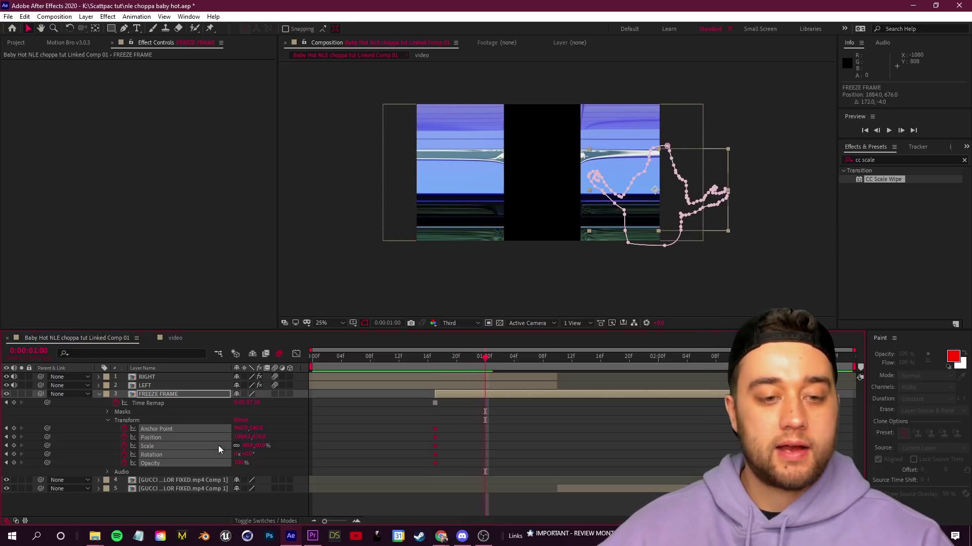
{"action": "left_click_drag", "start_coordinate": [241, 436], "coordinate": [99, 475]}
- Reorder the layers so FREEZE FRAME sits between RIGHT and LEFT, and check the overlap around 0:00:01:03
{"action": "left_click_drag", "start_coordinate": [239, 440], "coordinate": [149, 388]}
{"action": "left_click", "coordinate": [151, 394]}
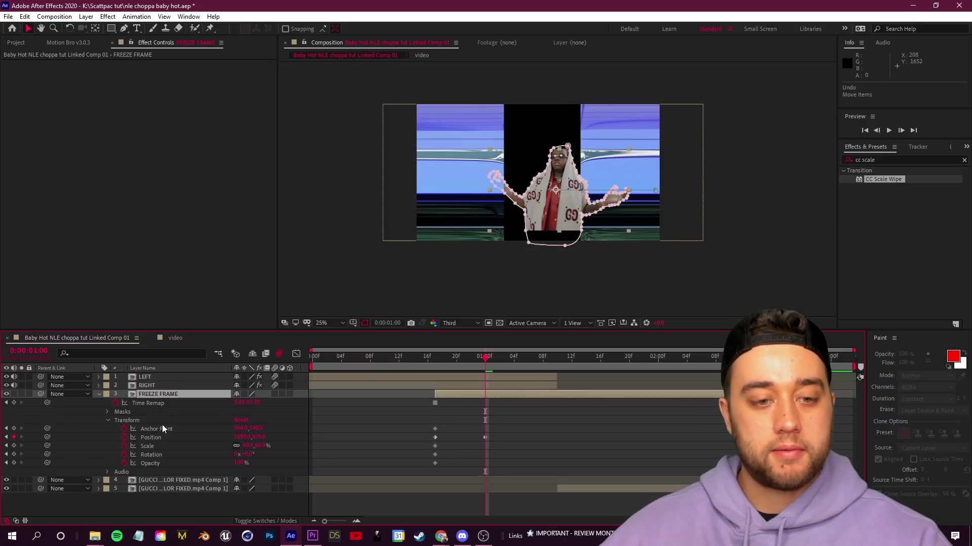
{"action": "key", "text": "ctrl+z"}
{"action": "left_click_drag", "start_coordinate": [160, 395], "coordinate": [154, 384]}
{"action": "left_click", "coordinate": [388, 421]}
{"action": "left_click_drag", "start_coordinate": [485, 357], "coordinate": [506, 366]}
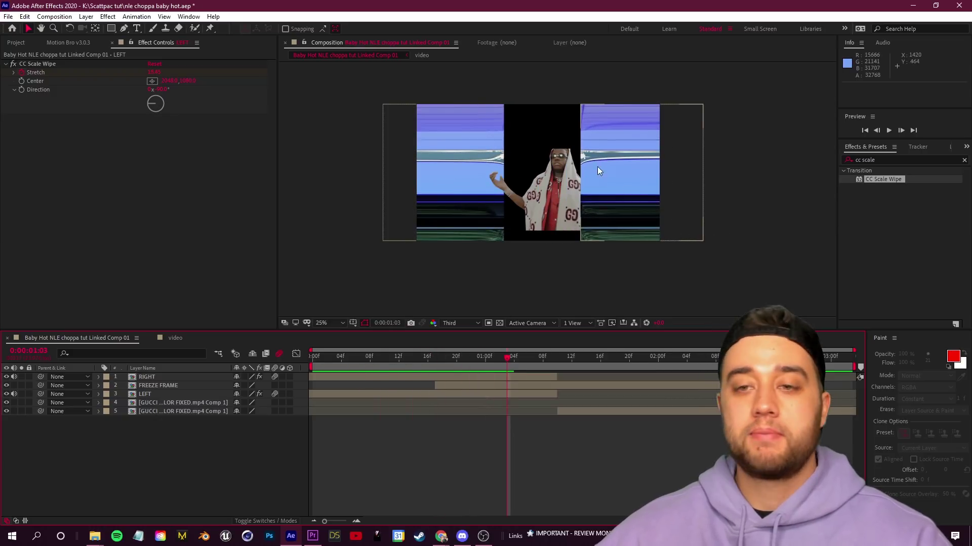
{"action": "left_click_drag", "start_coordinate": [485, 356], "coordinate": [505, 362]}
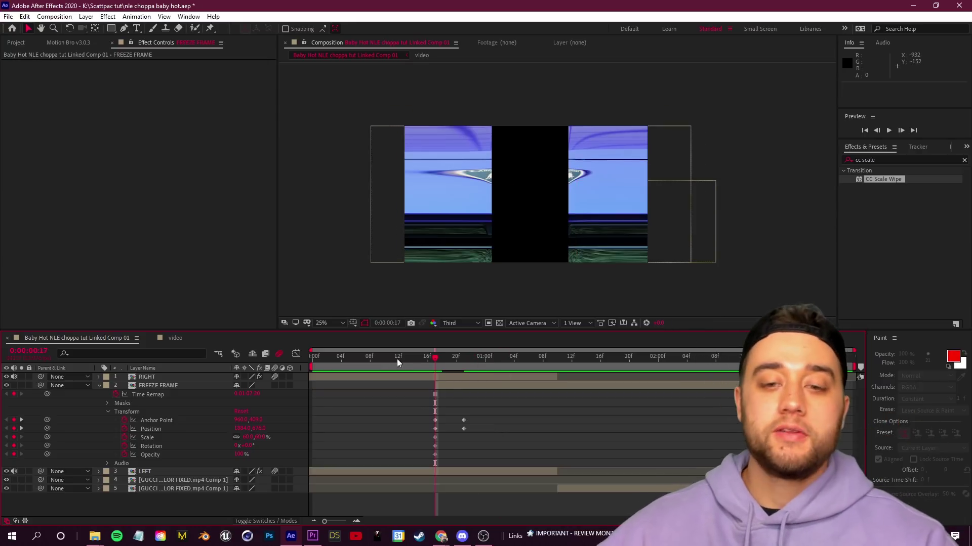
- Enable motion blur on the FREEZE FRAME layer and preview the cutout sliding in from 0:00:00:16
{"action": "mouse_move", "coordinate": [435, 358]}
{"action": "left_mouse_down"}
{"action": "mouse_move", "coordinate": [465, 357]}
{"action": "mouse_move", "coordinate": [427, 366]}
{"action": "left_mouse_up"}
{"action": "left_click", "coordinate": [274, 386]}
{"action": "key", "text": "space"}
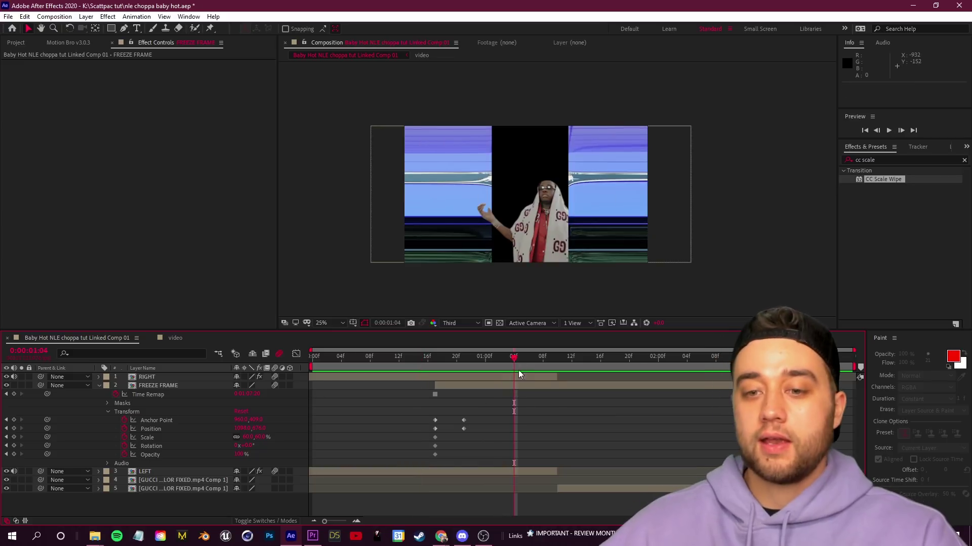
{"action": "left_click_drag", "start_coordinate": [521, 358], "coordinate": [427, 362]}
{"action": "key", "text": "space"}
{"action": "left_click_drag", "start_coordinate": [501, 359], "coordinate": [454, 381]}
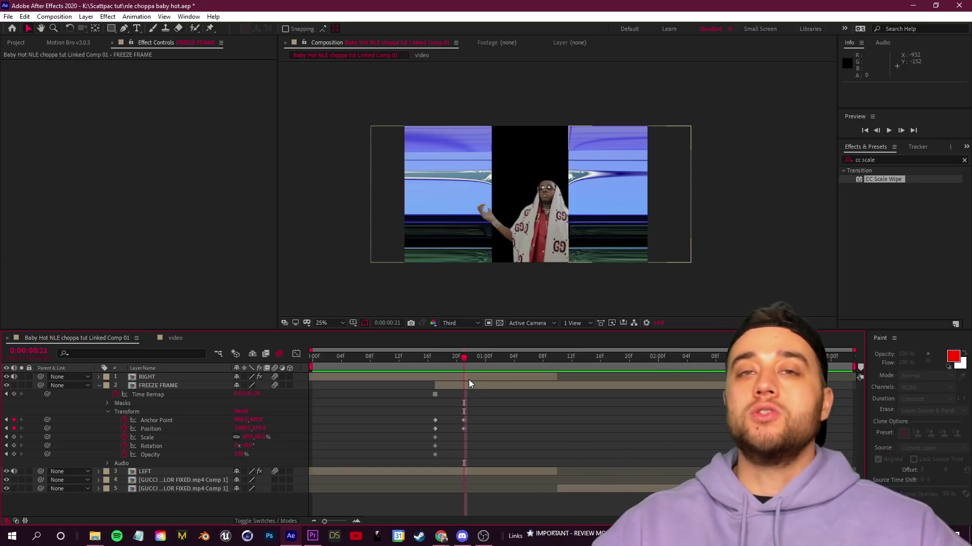
- Shift FREEZE FRAME's Anchor Point at 0:00:00:21 to move the cutout further left, add Anchor Point and Position keyframes at 0:00:00:23, and preview
{"action": "left_click", "coordinate": [469, 384]}
{"action": "mouse_move", "coordinate": [463, 358]}
{"action": "left_mouse_down"}
{"action": "mouse_move", "coordinate": [433, 368]}
{"action": "mouse_move", "coordinate": [490, 358]}
{"action": "mouse_move", "coordinate": [460, 363]}
{"action": "left_mouse_up"}
{"action": "left_click_drag", "start_coordinate": [238, 420], "coordinate": [574, 420]}
{"action": "left_click", "coordinate": [574, 420]}
{"action": "left_click_drag", "start_coordinate": [464, 359], "coordinate": [477, 373]}
{"action": "left_click", "coordinate": [14, 419]}
{"action": "left_click", "coordinate": [14, 428]}
{"action": "key", "text": "space"}
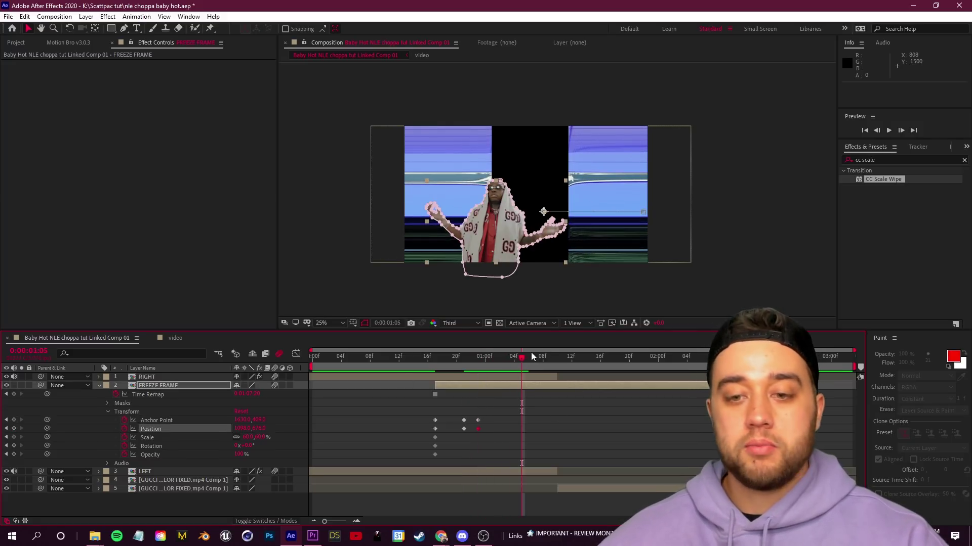
{"action": "key", "text": "space"}
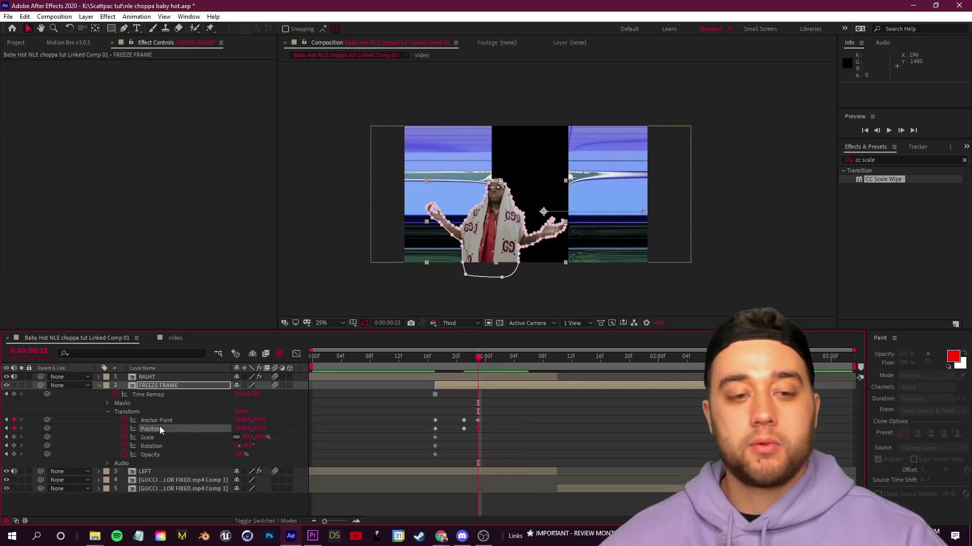
- Try shifting the FREEZE FRAME cutout to the right with its Anchor Point at 0:00:00:23, and undo it
{"action": "left_click", "coordinate": [172, 388]}
{"action": "key", "text": "."}
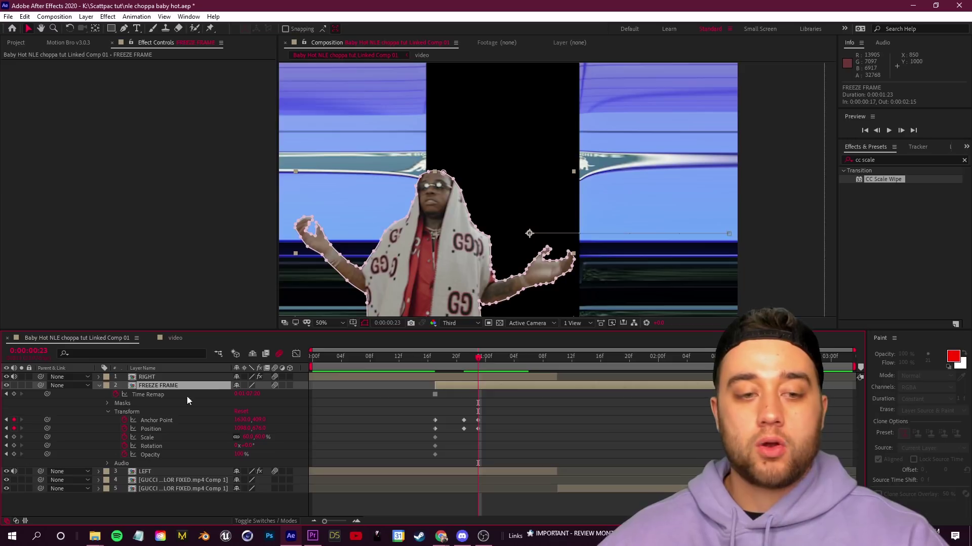
{"action": "left_click_drag", "start_coordinate": [243, 420], "coordinate": [2, 441]}
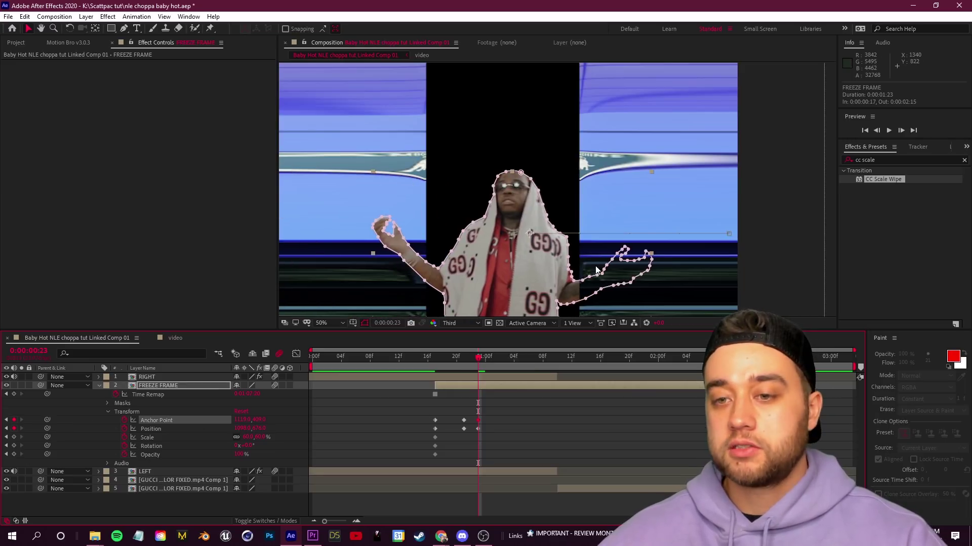
{"action": "key", "text": "ctrl+z"}
{"action": "key", "text": "ctrl+z"}
- Split the FREEZE FRAME layer at 0:00:00:23 and move its second part above the RIGHT layer
{"action": "left_click", "coordinate": [156, 385]}
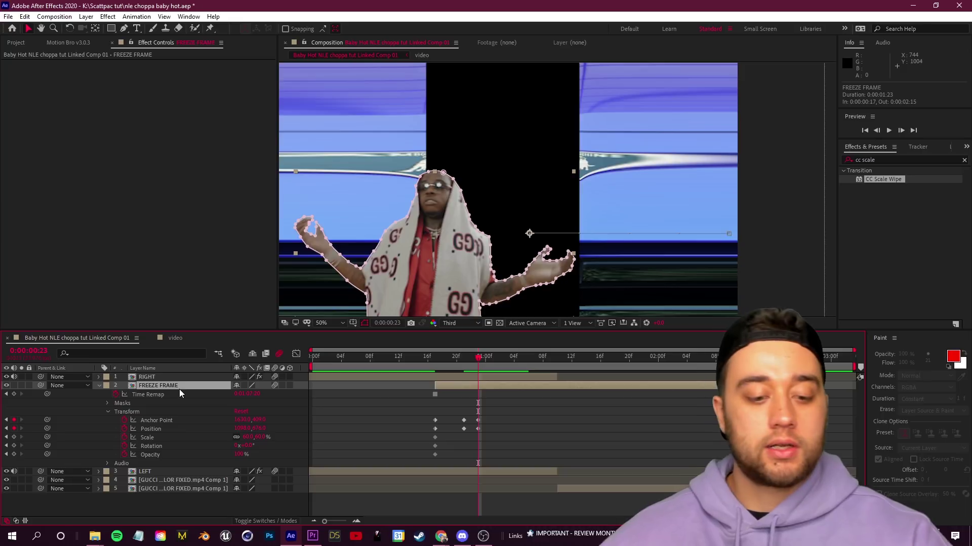
{"action": "key", "text": "ctrl+d"}
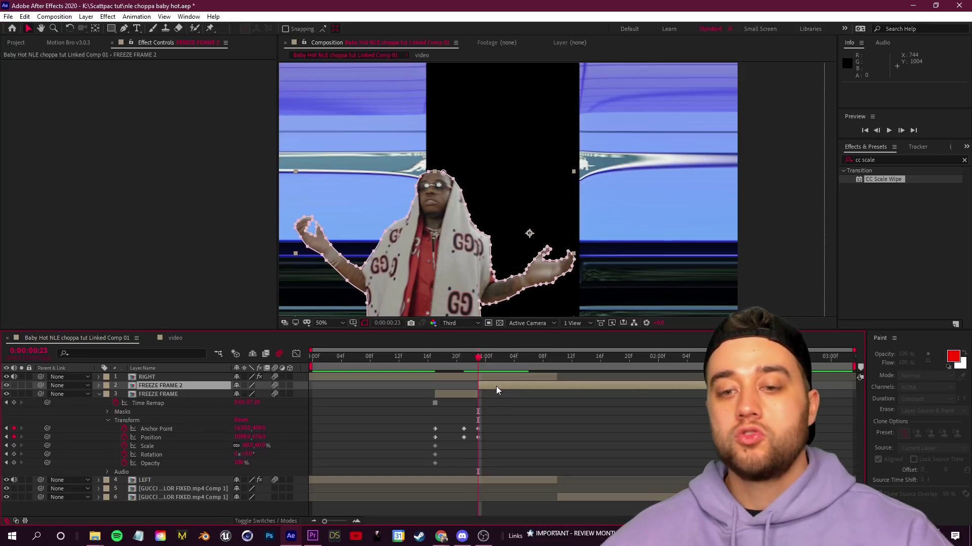
{"action": "left_click_drag", "start_coordinate": [163, 386], "coordinate": [163, 378]}
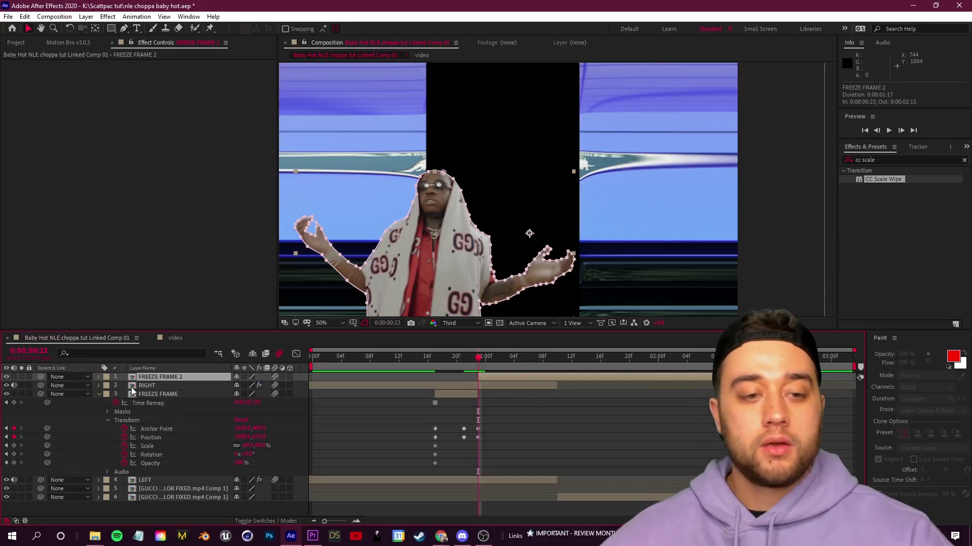
- Expand the transform properties of FREEZE FRAME 2 and add Scale, Rotation and Opacity keyframes at 0:00:00:23
{"action": "left_click", "coordinate": [99, 378]}
{"action": "left_click", "coordinate": [106, 403]}
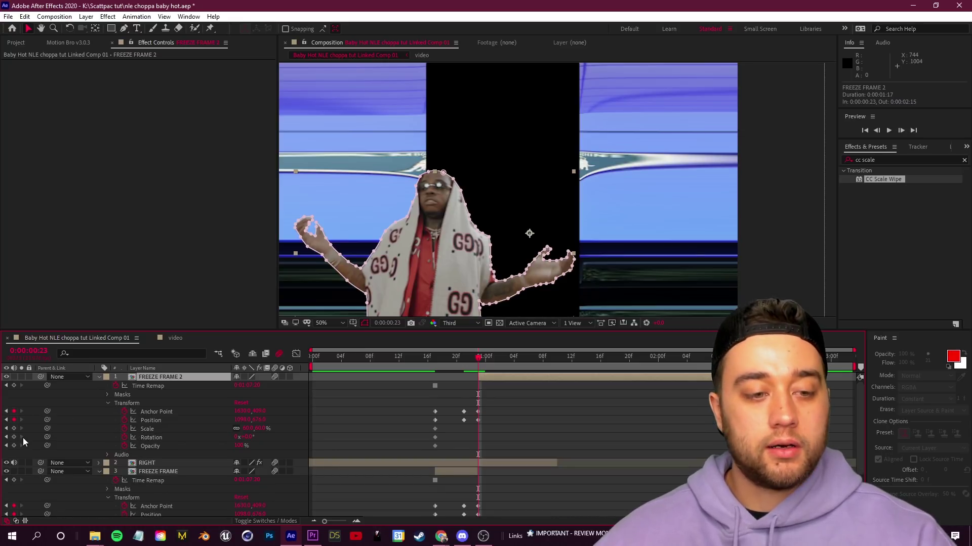
{"action": "left_click_drag", "start_coordinate": [14, 429], "coordinate": [13, 446]}
- Shift FREEZE FRAME 2's Anchor Point so the cutout slides right over the right panel, place that keyframe at 0:00:01:06, and preview
{"action": "left_click_drag", "start_coordinate": [485, 362], "coordinate": [549, 363]}
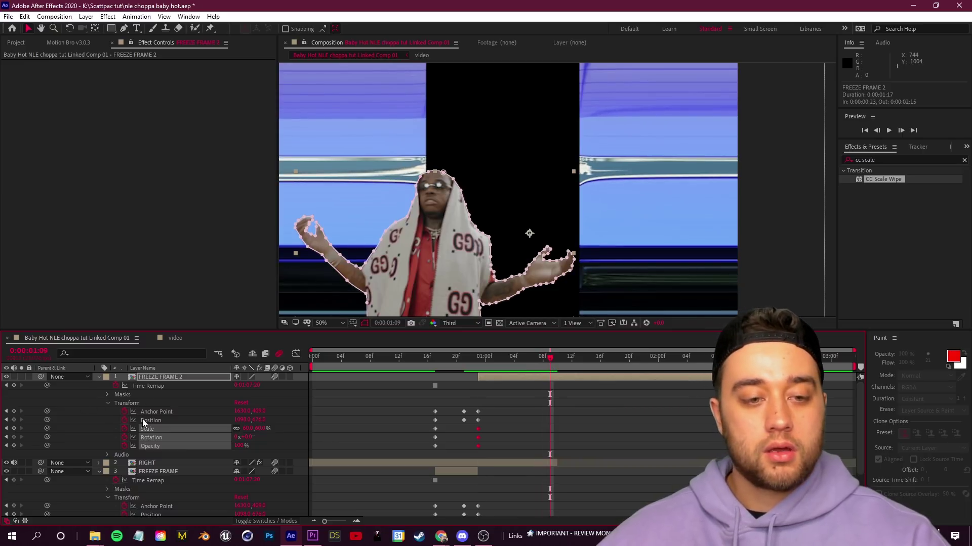
{"action": "left_click_drag", "start_coordinate": [240, 412], "coordinate": [170, 438]}
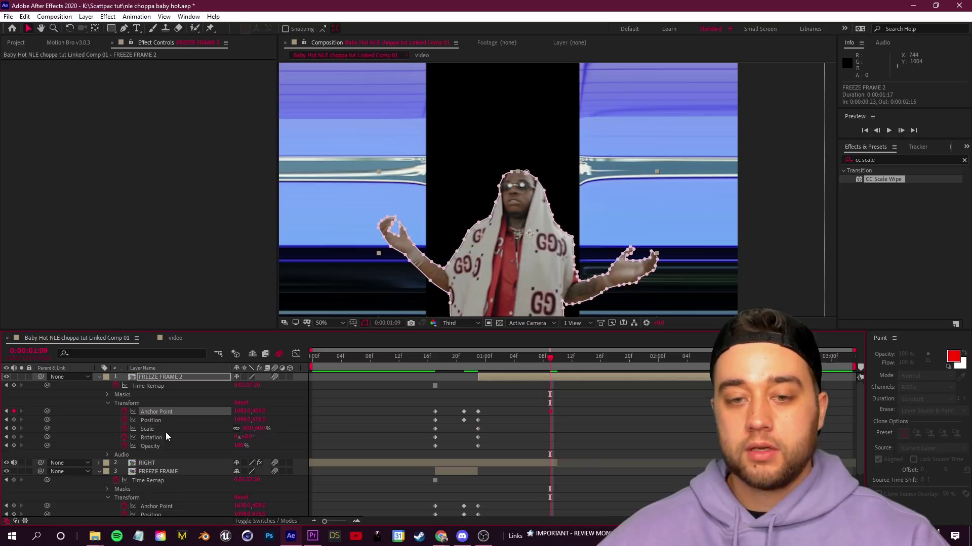
{"action": "left_click_drag", "start_coordinate": [265, 408], "coordinate": [3, 498]}
{"action": "scroll", "coordinate": [494, 256], "scroll_direction": "down", "scroll_amount": 1}
{"action": "left_click", "coordinate": [570, 389]}
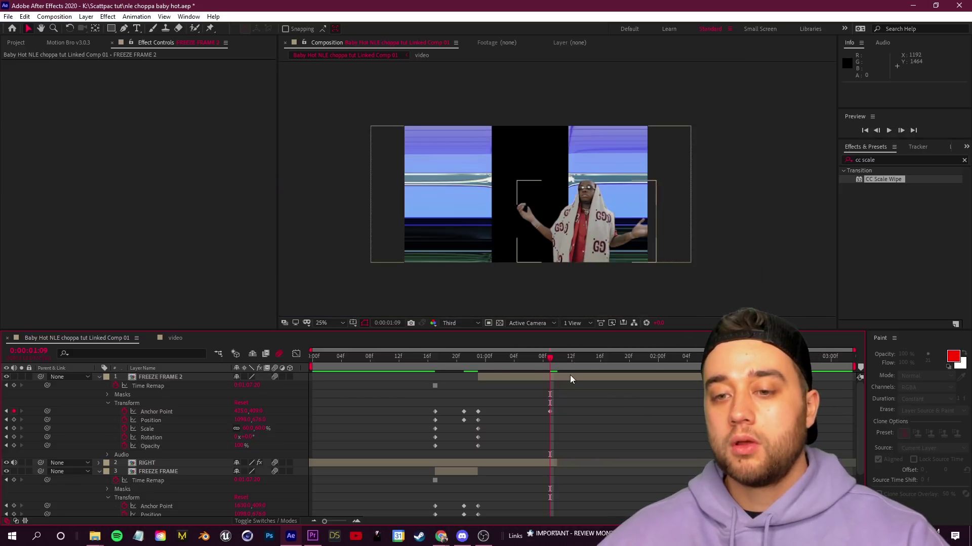
{"action": "left_click_drag", "start_coordinate": [549, 360], "coordinate": [492, 375]}
{"action": "key", "text": "space"}
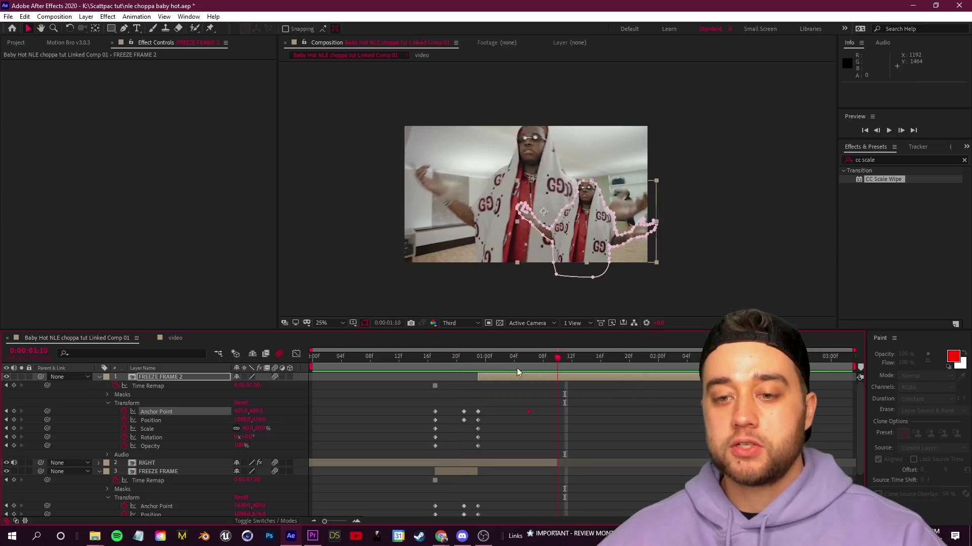
- Keyframe FREEZE FRAME 2's transform properties at 0:00:01:10 so the cutout grows to match the full-size man in the footage, and preview
{"action": "left_click_drag", "start_coordinate": [517, 369], "coordinate": [554, 375]}
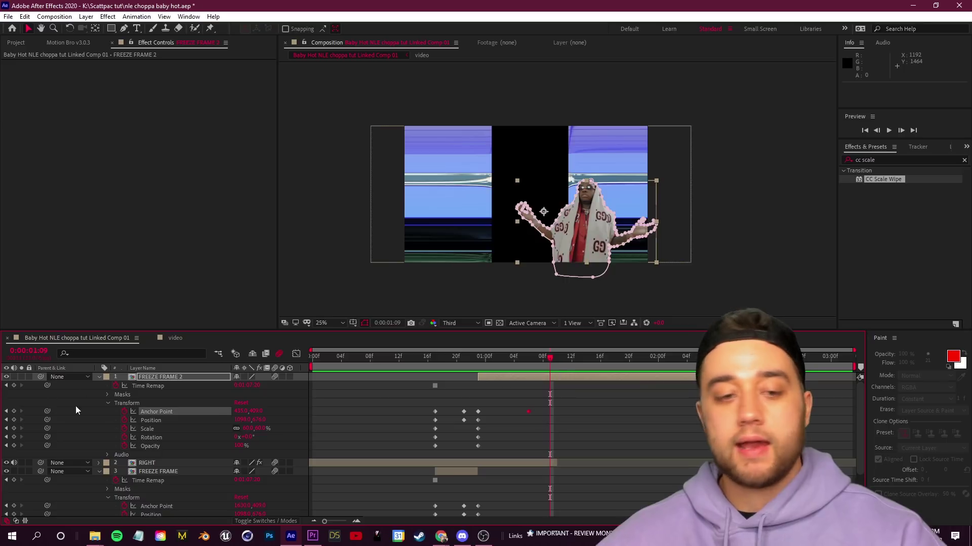
{"action": "left_click_drag", "start_coordinate": [542, 407], "coordinate": [557, 445]}
{"action": "key", "text": "space"}
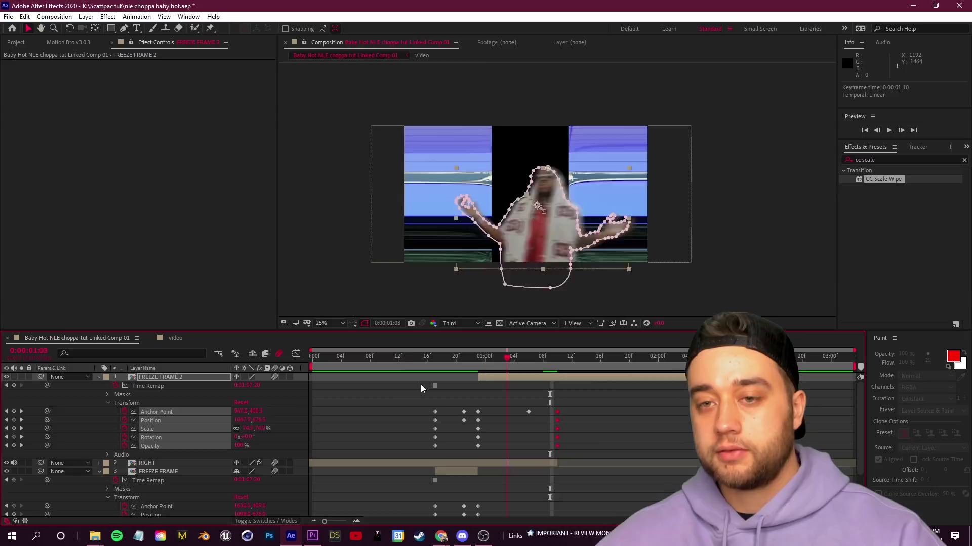
{"action": "left_click", "coordinate": [640, 430]}
- Trim the end of the FREEZE FRAME 2 layer to 0:00:01:10 and preview the whole cutout animation
{"action": "left_click", "coordinate": [560, 363]}
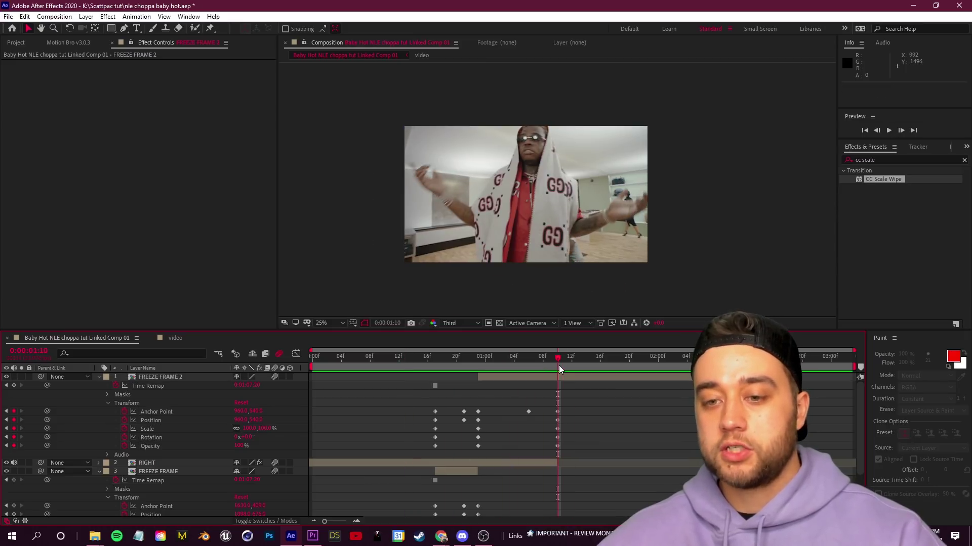
{"action": "left_click_drag", "start_coordinate": [772, 377], "coordinate": [566, 372]}
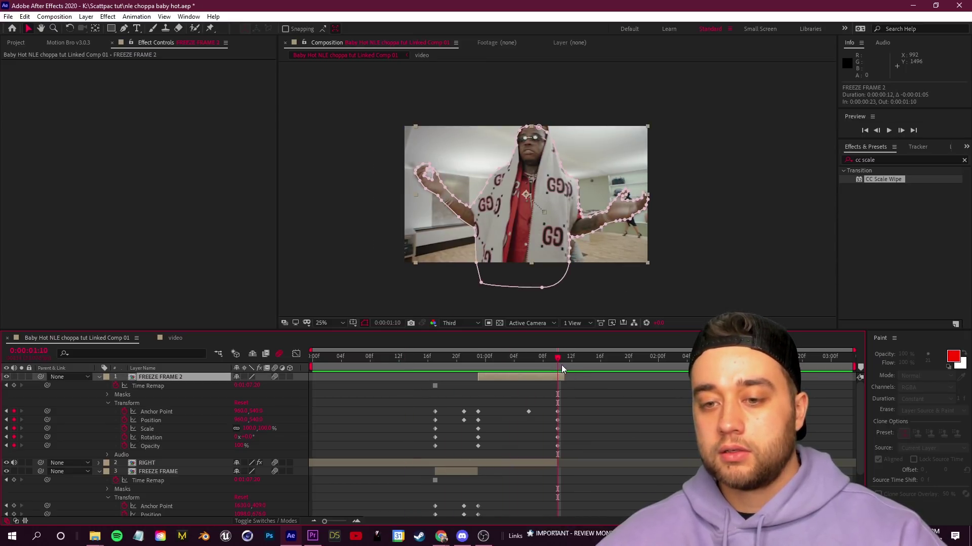
{"action": "key", "text": "space"}
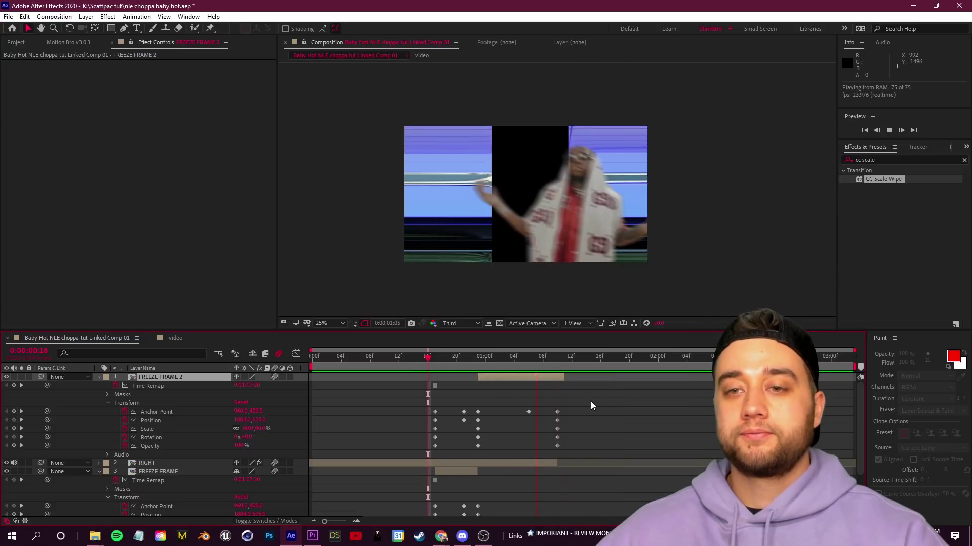
{"action": "key", "text": "space"}
{"action": "left_click_drag", "start_coordinate": [621, 357], "coordinate": [397, 358]}
{"action": "key", "text": "space"}
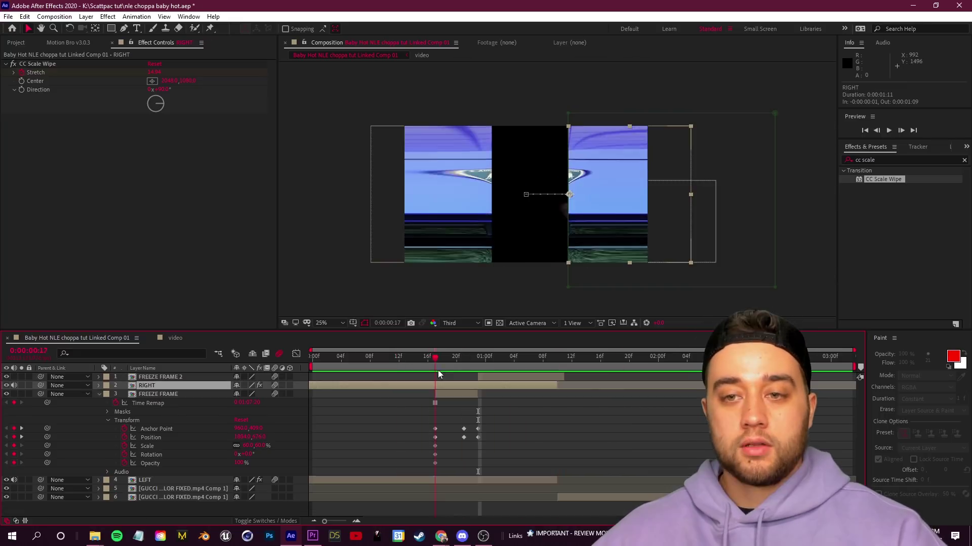
- Duplicate the first FREEZE FRAME layer at 0:00:00:17 and rename the copy SUB FREEZE
{"action": "mouse_move", "coordinate": [438, 371]}
{"action": "left_mouse_down"}
{"action": "mouse_move", "coordinate": [455, 371]}
{"action": "mouse_move", "coordinate": [436, 377]}
{"action": "left_mouse_up"}
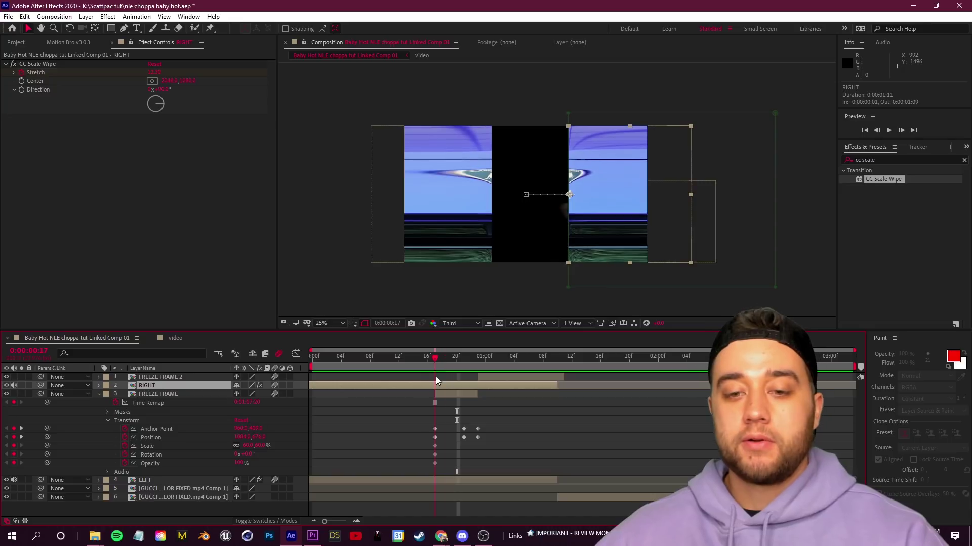
{"action": "left_click", "coordinate": [332, 433]}
{"action": "left_click", "coordinate": [450, 395]}
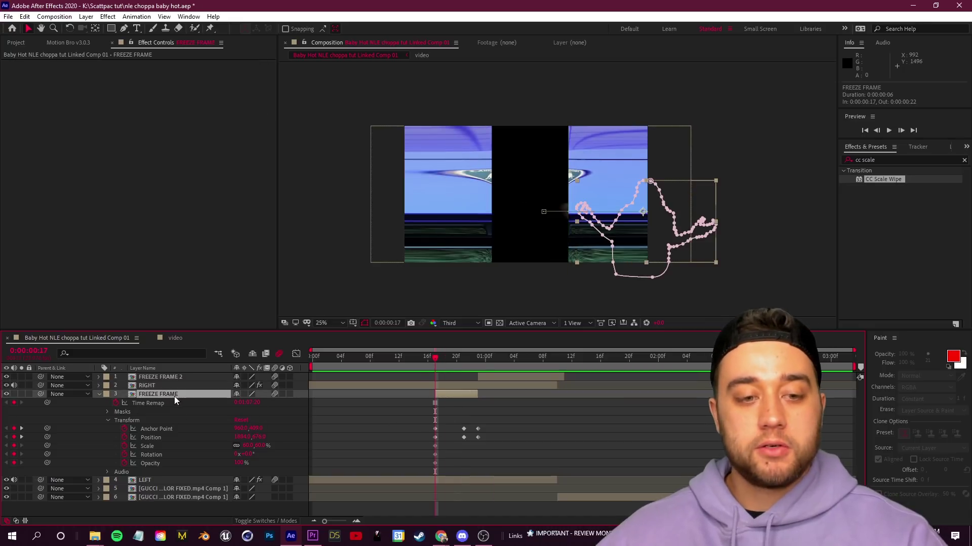
{"action": "mouse_move", "coordinate": [427, 360]}
{"action": "left_mouse_down"}
{"action": "mouse_move", "coordinate": [456, 357]}
{"action": "mouse_move", "coordinate": [435, 360]}
{"action": "left_mouse_up"}
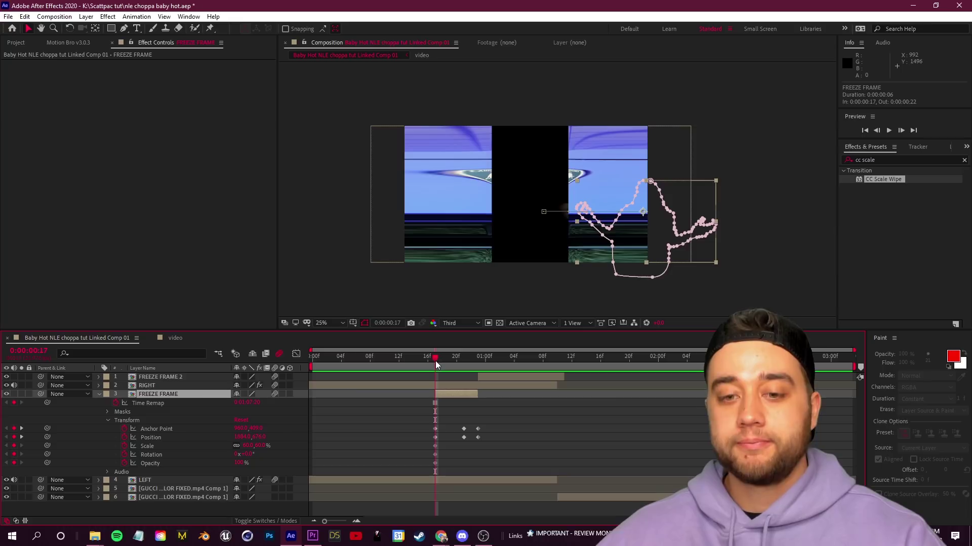
{"action": "key", "text": "ctrl+d"}
{"action": "right_click", "coordinate": [158, 393]}
{"action": "left_click", "coordinate": [198, 379]}
{"action": "type", "text": "SUB FREEZE"}
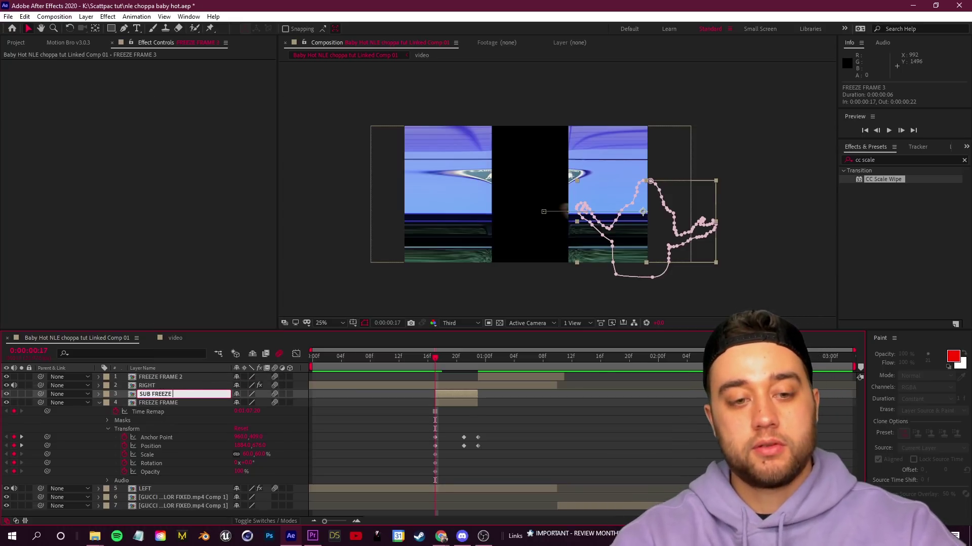
- Complete the duplicate's name as SUB FREEZE FRAME and apply a Fill effect to it in black (000000)
{"action": "type", "text": " FRAME"}
{"action": "key", "text": "Return"}
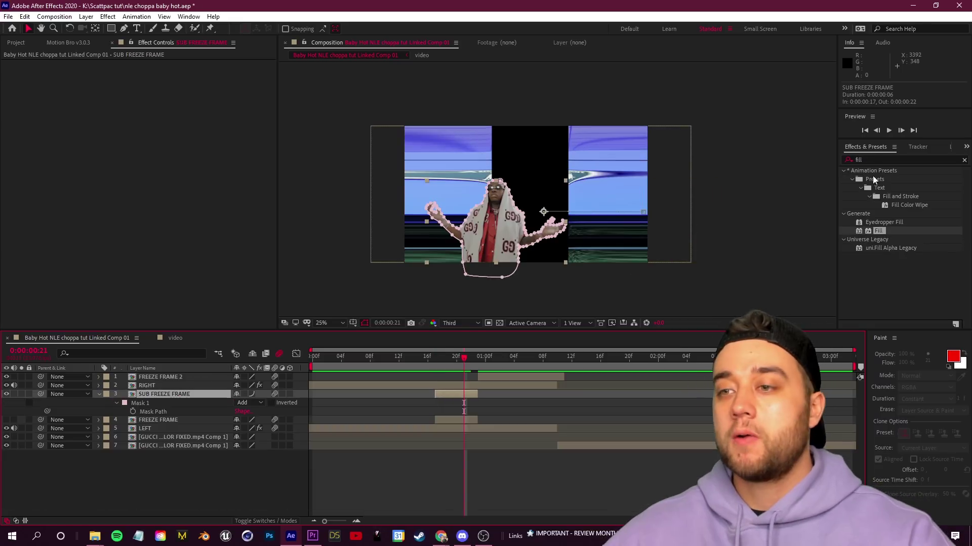
{"action": "left_click_drag", "start_coordinate": [880, 232], "coordinate": [165, 398]}
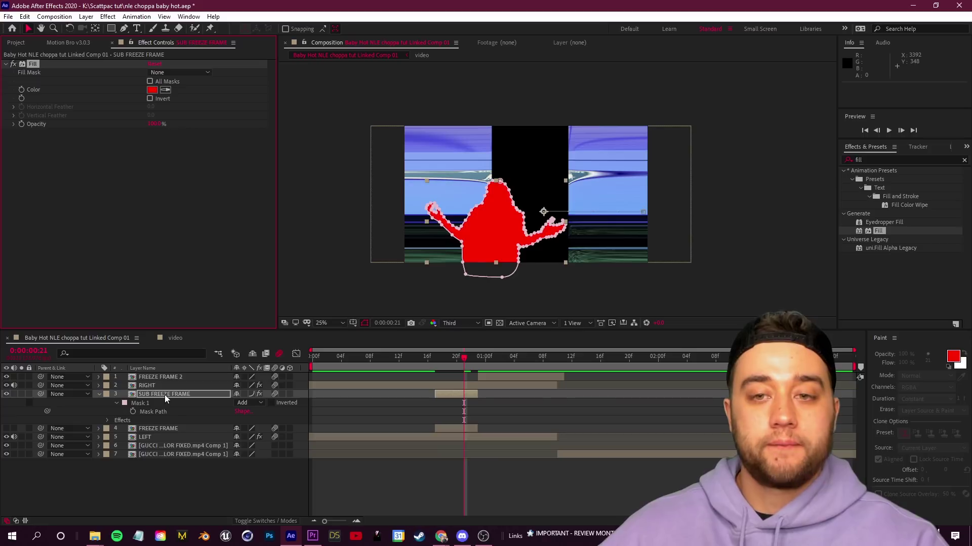
{"action": "left_click", "coordinate": [151, 89]}
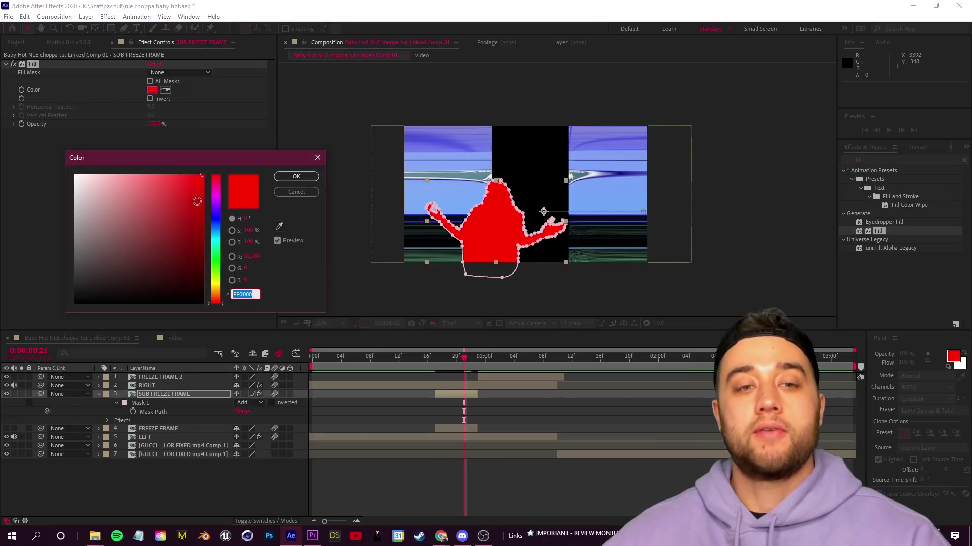
{"action": "left_click_drag", "start_coordinate": [198, 206], "coordinate": [271, 339]}
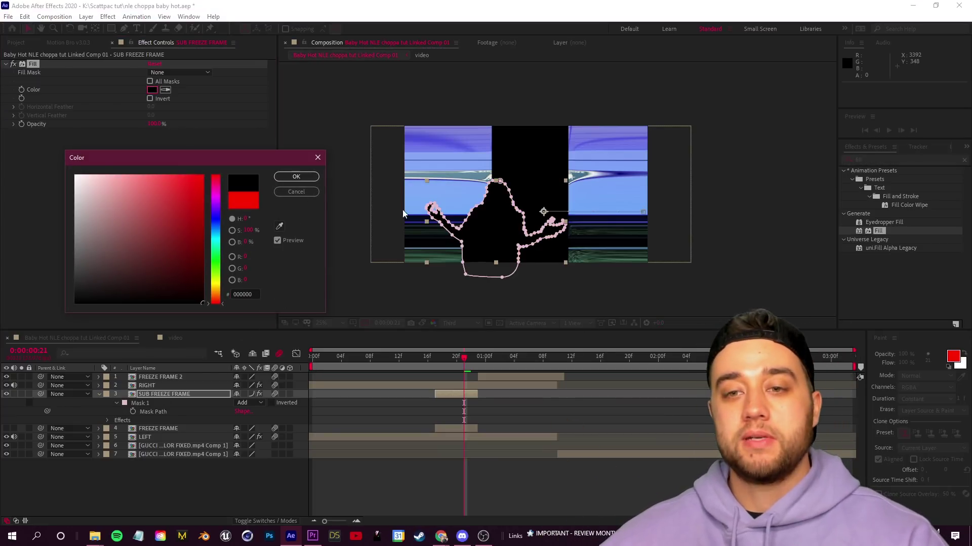
{"action": "left_click", "coordinate": [294, 177]}
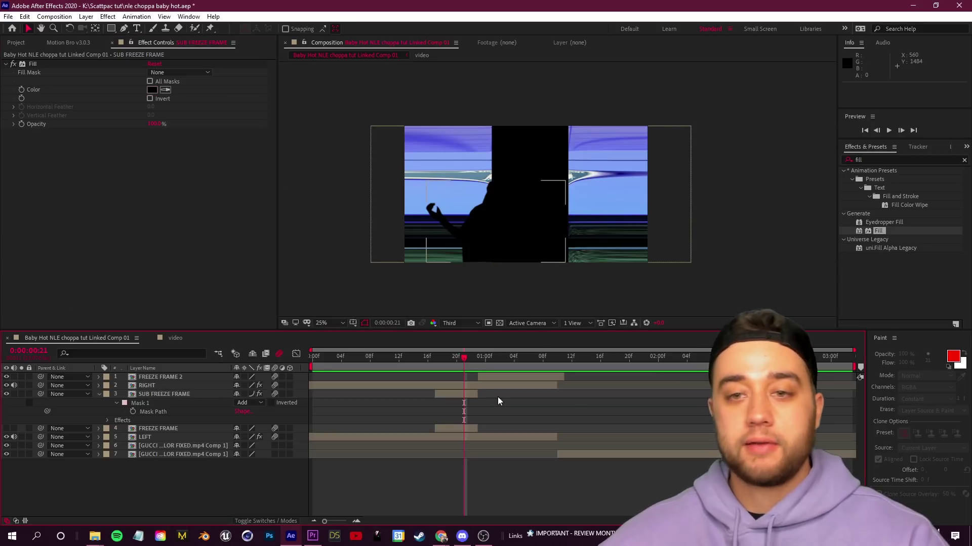
- Keyframe SUB FREEZE FRAME's transform properties at 0:00:01:10 so the silhouette grows and shifts left behind the second cutout
{"action": "left_click", "coordinate": [167, 395]}
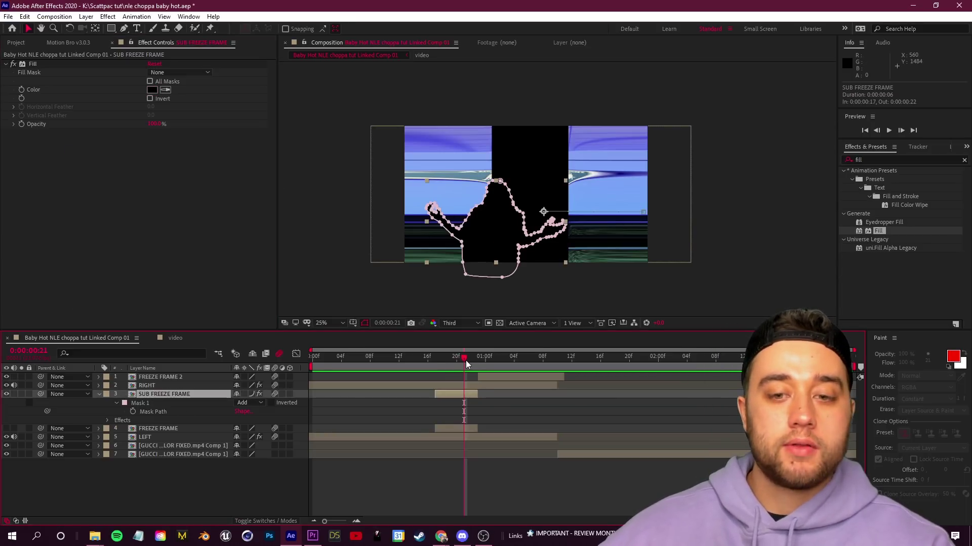
{"action": "left_click_drag", "start_coordinate": [465, 361], "coordinate": [435, 361]}
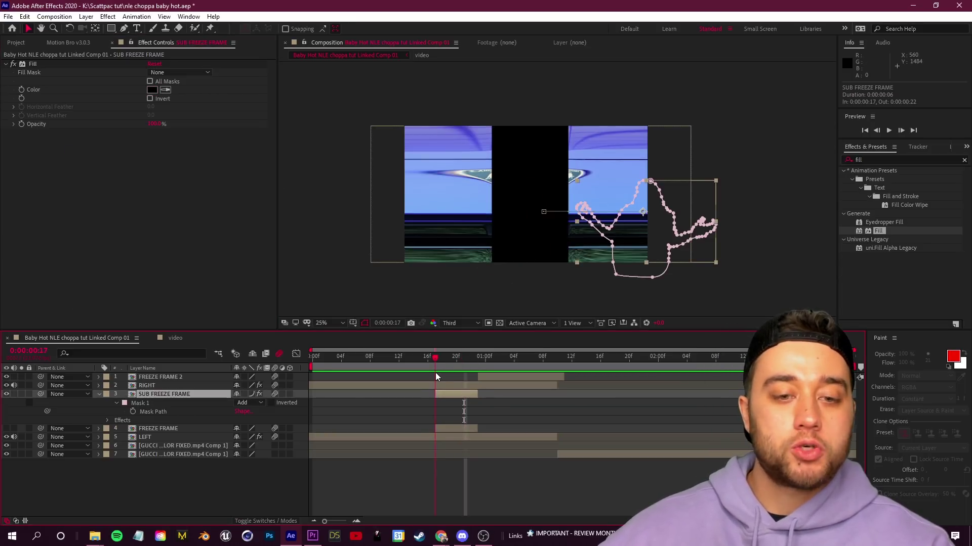
{"action": "left_click", "coordinate": [99, 395]}
{"action": "left_click", "coordinate": [98, 395]}
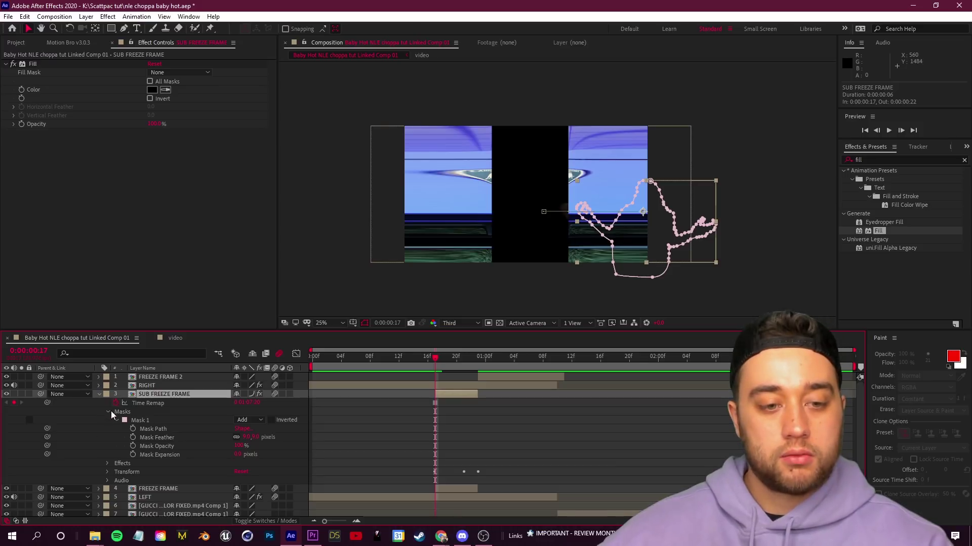
{"action": "left_click", "coordinate": [107, 473]}
{"action": "scroll", "coordinate": [395, 421], "scroll_direction": "down", "scroll_amount": 1}
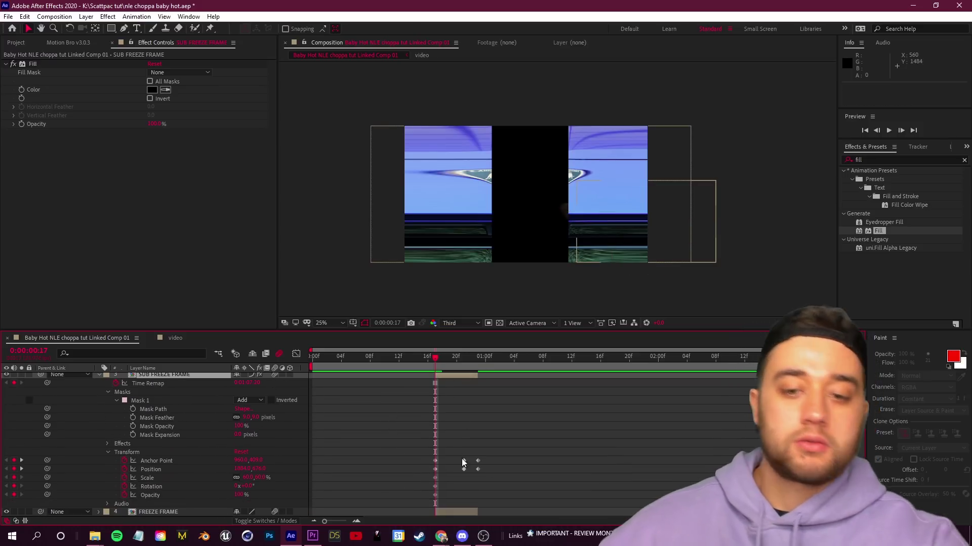
{"action": "left_click_drag", "start_coordinate": [504, 475], "coordinate": [504, 475]}
{"action": "key", "text": "k"}
{"action": "left_click_drag", "start_coordinate": [245, 469], "coordinate": [67, 470]}
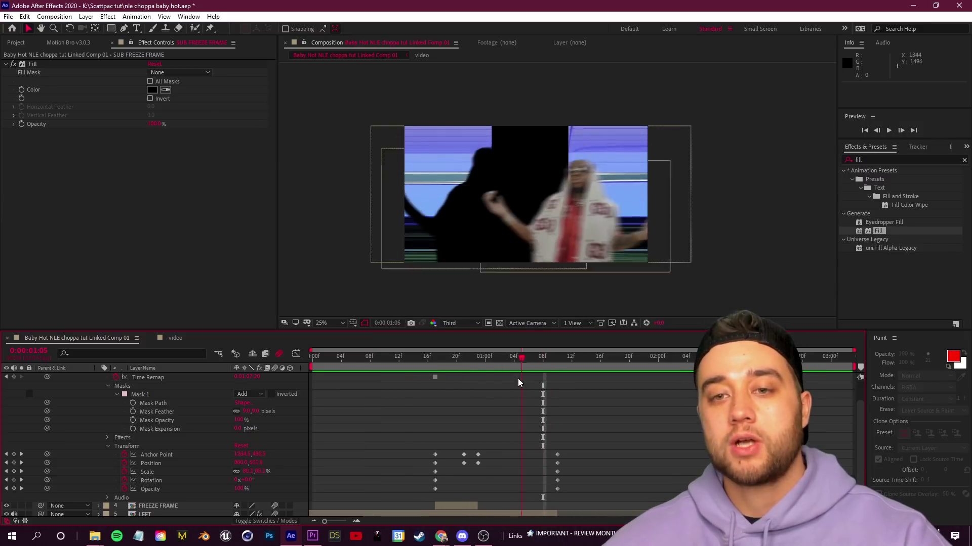
- Pick a different hue for the Fill colour on SUB FREEZE FRAME
{"action": "left_click", "coordinate": [152, 89]}
{"action": "left_click", "coordinate": [216, 228]}
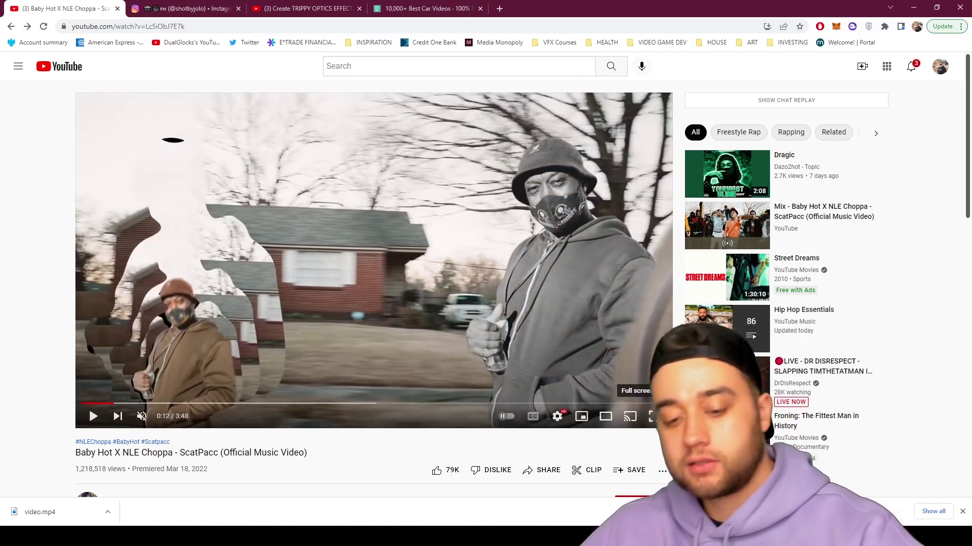
- View the ScatPacc reference music video full screen, and exit full screen
{"action": "left_click", "coordinate": [656, 420]}
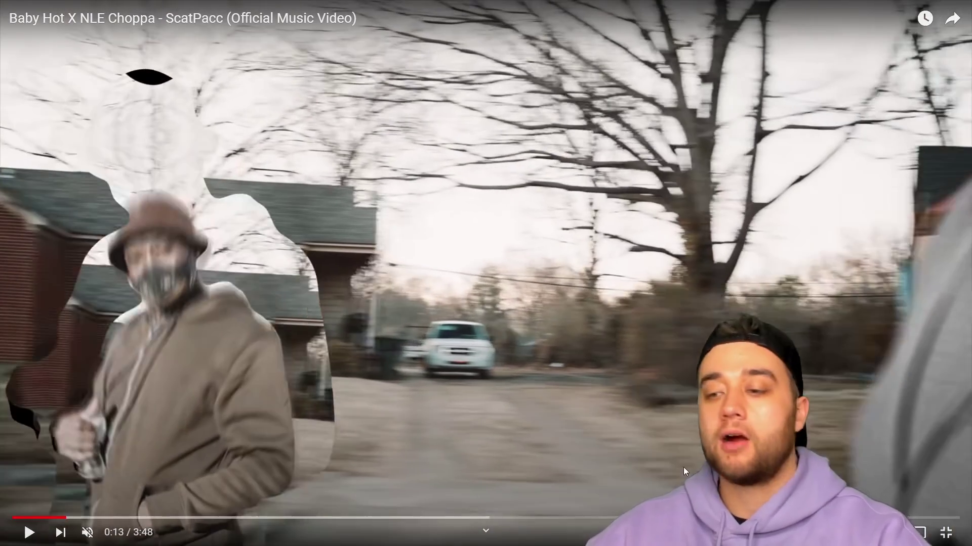
{"action": "key", "text": "Escape"}
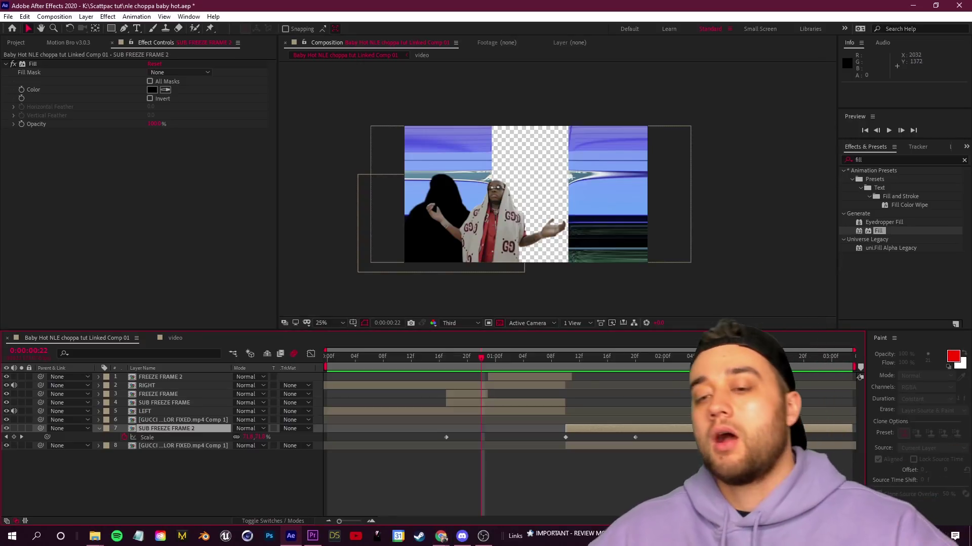
- Switch to After Effects, go to 0:00:01:17, and compare the SUB FREEZE FRAME 2 layer with the footage layer directly beneath it
{"action": "left_click_drag", "start_coordinate": [476, 357], "coordinate": [563, 373]}
{"action": "left_click_drag", "start_coordinate": [644, 374], "coordinate": [614, 377]}
{"action": "left_click", "coordinate": [188, 428]}
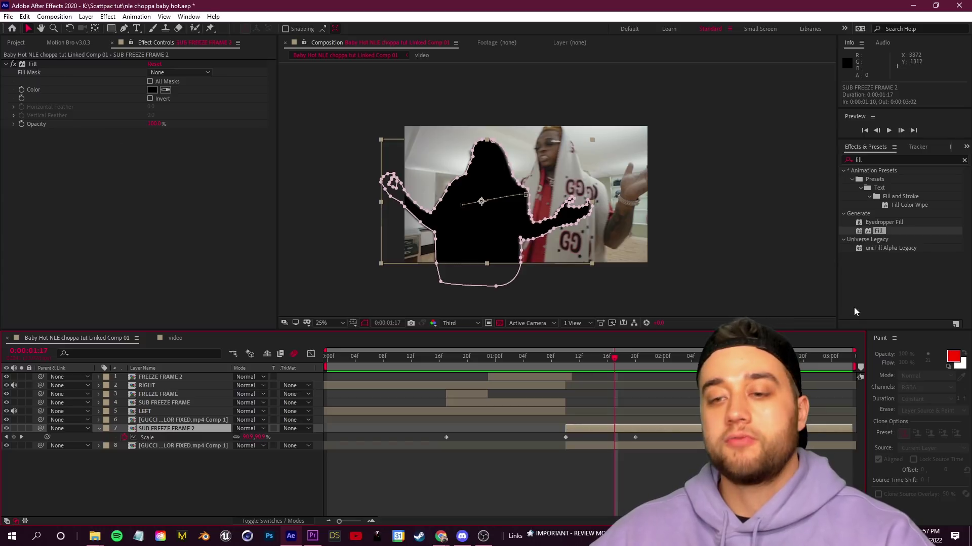
{"action": "left_click_drag", "start_coordinate": [612, 360], "coordinate": [615, 393]}
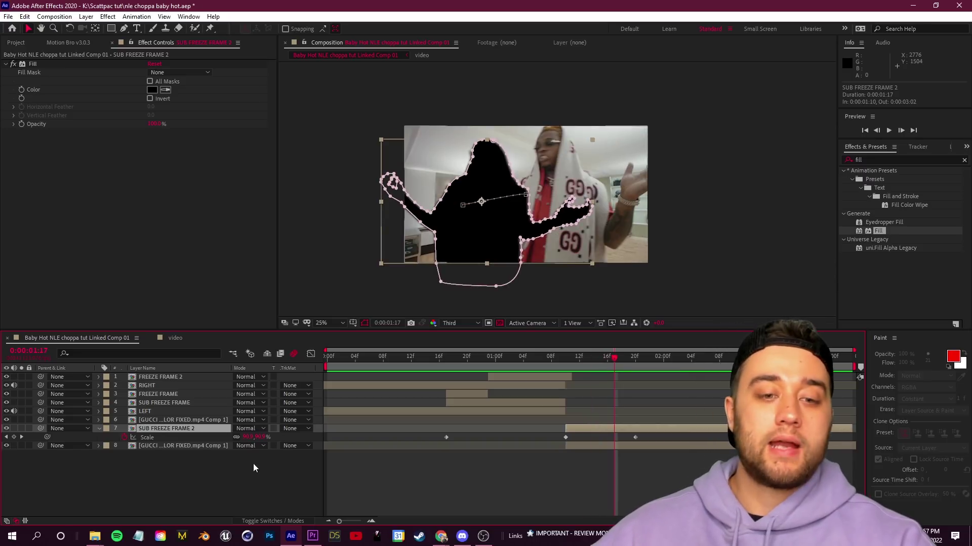
{"action": "left_click", "coordinate": [156, 447]}
{"action": "left_click", "coordinate": [612, 430]}
{"action": "left_click", "coordinate": [597, 445]}
{"action": "left_click", "coordinate": [599, 429]}
{"action": "left_click", "coordinate": [599, 445]}
{"action": "left_click", "coordinate": [599, 429]}
{"action": "left_click", "coordinate": [599, 445]}
{"action": "left_click", "coordinate": [599, 429]}
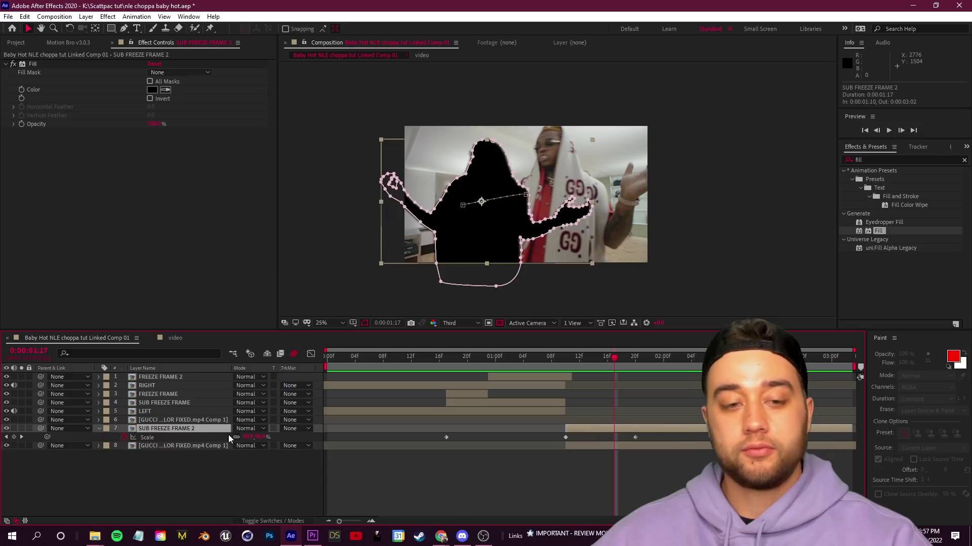
- Try SUB FREEZE FRAME 2 as an Alpha Matte for the footage layer directly beneath it
{"action": "left_click", "coordinate": [197, 446]}
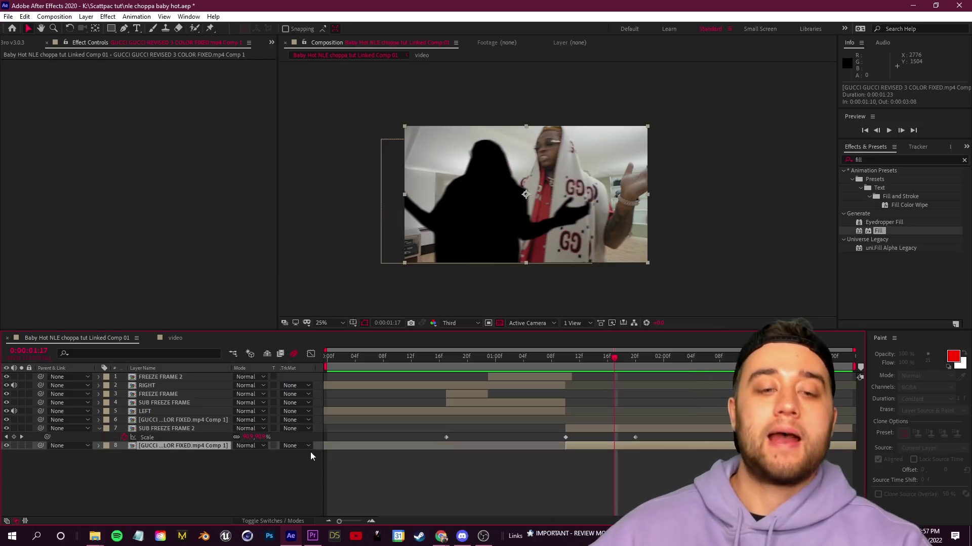
{"action": "left_click", "coordinate": [251, 521]}
{"action": "left_click", "coordinate": [251, 521]}
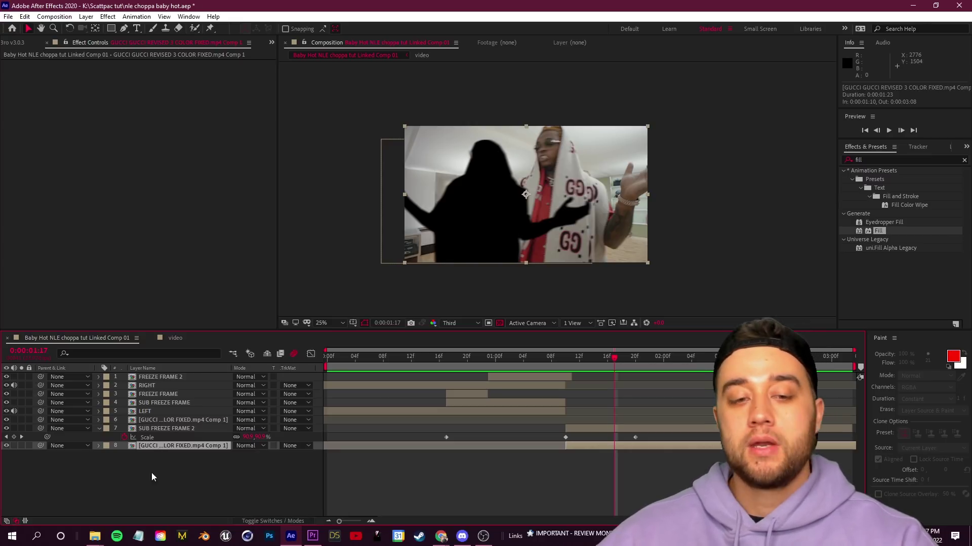
{"action": "left_click", "coordinate": [293, 446]}
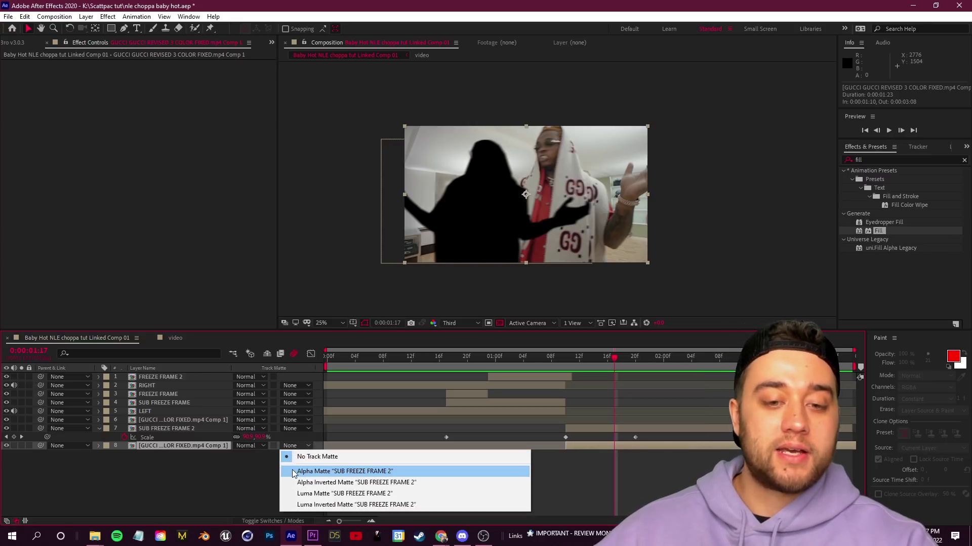
{"action": "left_click", "coordinate": [294, 472]}
{"action": "left_click_drag", "start_coordinate": [617, 357], "coordinate": [649, 395]}
- Set the bottom footage layer's track matte to Alpha Inverted Matte "SUB FREEZE FRAME 2" and review the cutout up to 0:00:01:20
{"action": "left_click", "coordinate": [297, 449]}
{"action": "left_click", "coordinate": [304, 482]}
{"action": "left_click", "coordinate": [614, 357]}
{"action": "left_click", "coordinate": [498, 325]}
{"action": "left_click", "coordinate": [498, 324]}
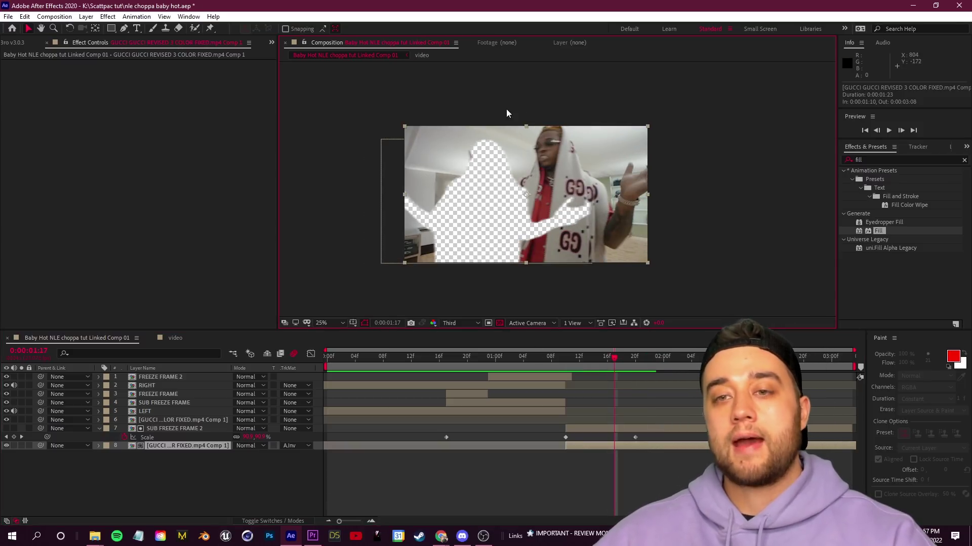
{"action": "left_click_drag", "start_coordinate": [613, 357], "coordinate": [639, 378]}
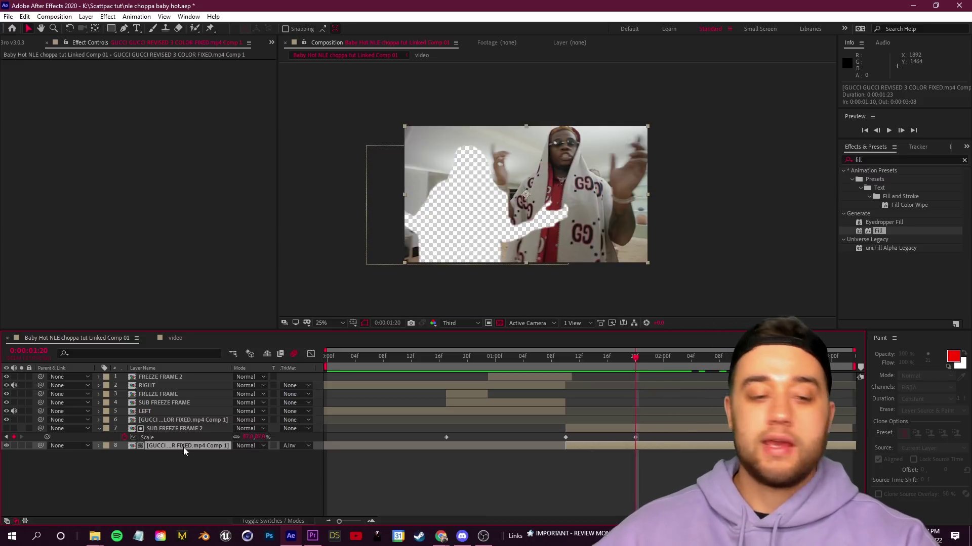
- Duplicate the matted footage layer, placing an unmatted copy with no track matte at the bottom of the layer stack
{"action": "key", "text": "ctrl+d"}
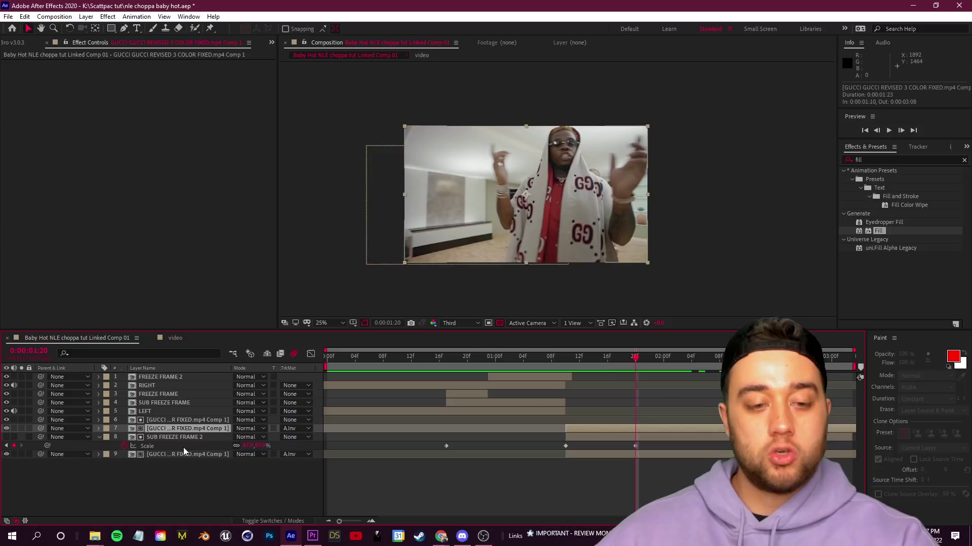
{"action": "right_click", "coordinate": [184, 430]}
{"action": "left_click", "coordinate": [169, 430]}
{"action": "left_click", "coordinate": [297, 429]}
{"action": "left_click", "coordinate": [306, 440]}
{"action": "left_click_drag", "start_coordinate": [184, 469], "coordinate": [183, 469]}
- Enlarge the bottom footage copy, shift it left behind the silhouette cutout, and preview the result
{"action": "key", "text": "s"}
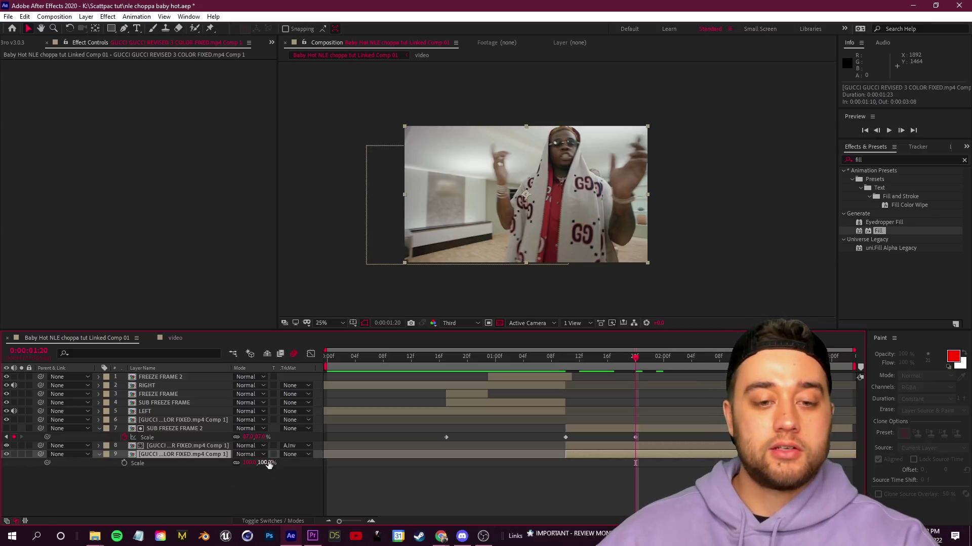
{"action": "left_click_drag", "start_coordinate": [257, 463], "coordinate": [262, 464]}
{"action": "mouse_move", "coordinate": [514, 237]}
{"action": "left_mouse_down"}
{"action": "mouse_move", "coordinate": [483, 240]}
{"action": "mouse_move", "coordinate": [513, 235]}
{"action": "left_mouse_up"}
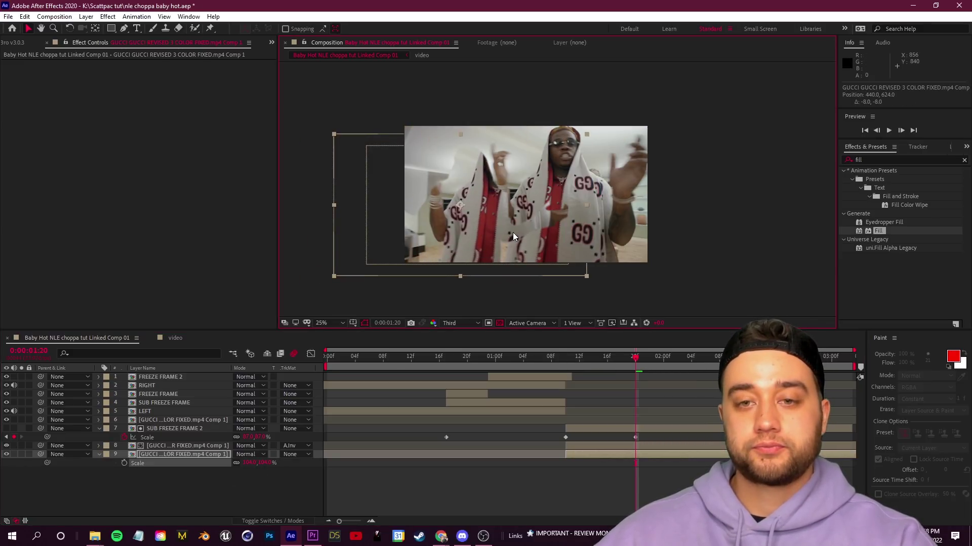
{"action": "mouse_move", "coordinate": [584, 277]}
{"action": "left_mouse_down"}
{"action": "mouse_move", "coordinate": [596, 279]}
{"action": "mouse_move", "coordinate": [575, 271]}
{"action": "left_mouse_up"}
{"action": "key", "text": "/"}
{"action": "scroll", "coordinate": [511, 253], "scroll_direction": "down", "scroll_amount": 4}
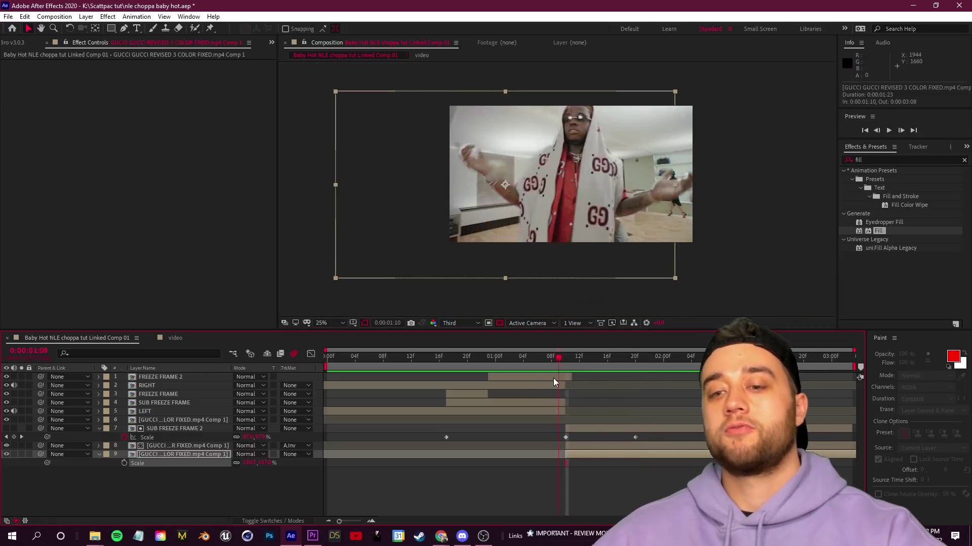
{"action": "key", "text": "space"}
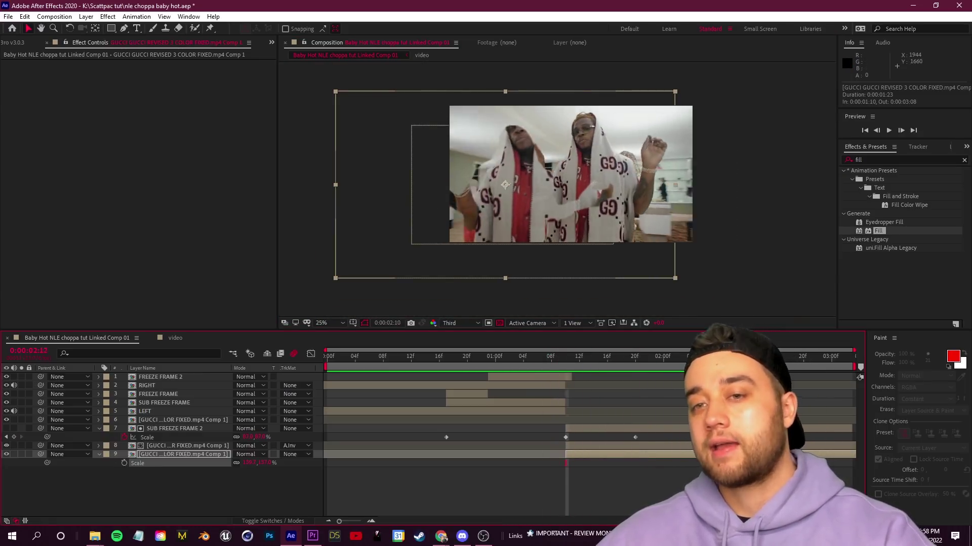
{"action": "left_click", "coordinate": [169, 449]}
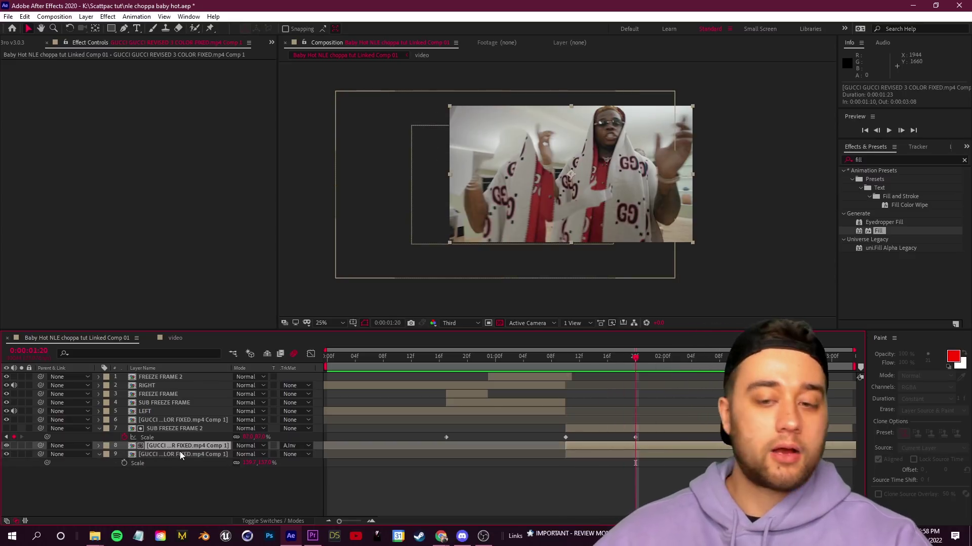
{"action": "left_click_drag", "start_coordinate": [649, 357], "coordinate": [613, 359]}
{"action": "key", "text": "ctrl+d"}
{"action": "mouse_move", "coordinate": [613, 358]}
{"action": "left_mouse_down"}
{"action": "mouse_move", "coordinate": [683, 377]}
{"action": "mouse_move", "coordinate": [621, 369]}
{"action": "mouse_move", "coordinate": [614, 360]}
{"action": "mouse_move", "coordinate": [607, 371]}
{"action": "left_mouse_up"}
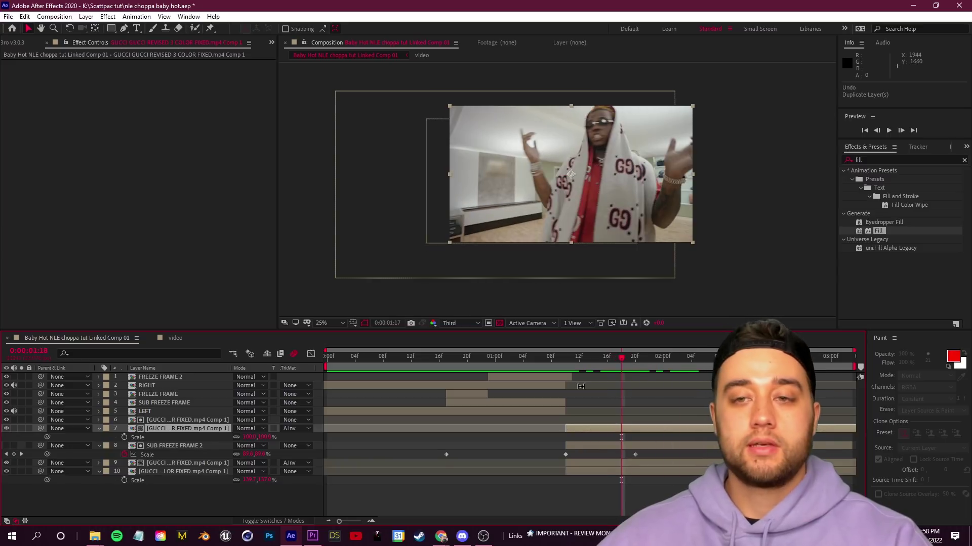
{"action": "key", "text": "ctrl+z"}
{"action": "key", "text": "ctrl+z"}
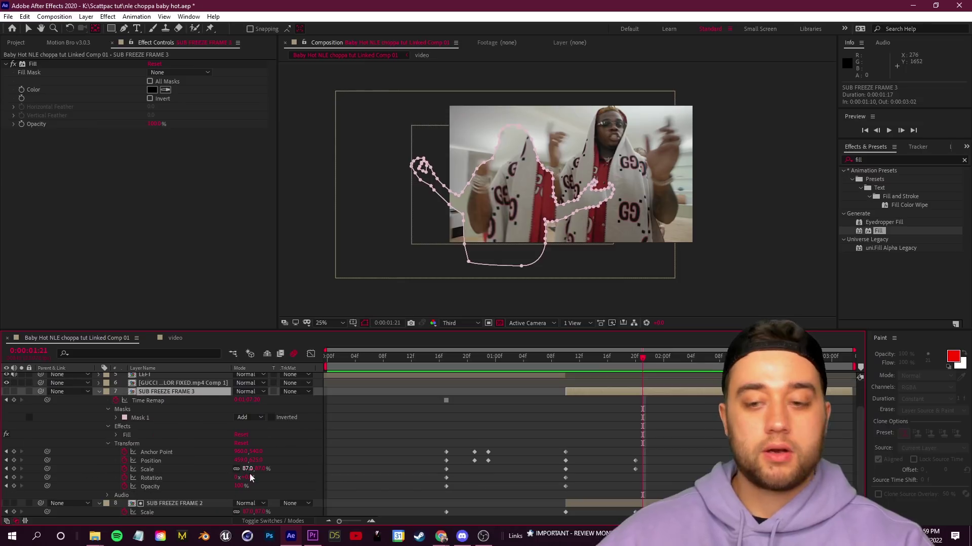
- Move SUB FREEZE FRAME 3 directly above the bottom footage layer and matte that layer with it, comparing Alpha Inverted and Alpha
{"action": "mouse_move", "coordinate": [642, 359]}
{"action": "left_mouse_down"}
{"action": "mouse_move", "coordinate": [627, 369]}
{"action": "mouse_move", "coordinate": [635, 371]}
{"action": "left_mouse_up"}
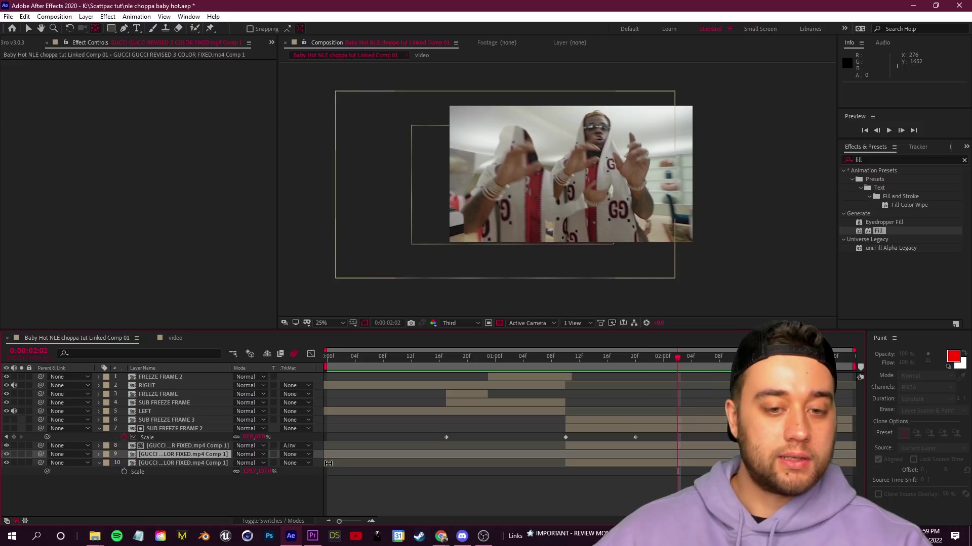
{"action": "left_click", "coordinate": [307, 455]}
{"action": "left_click", "coordinate": [330, 442]}
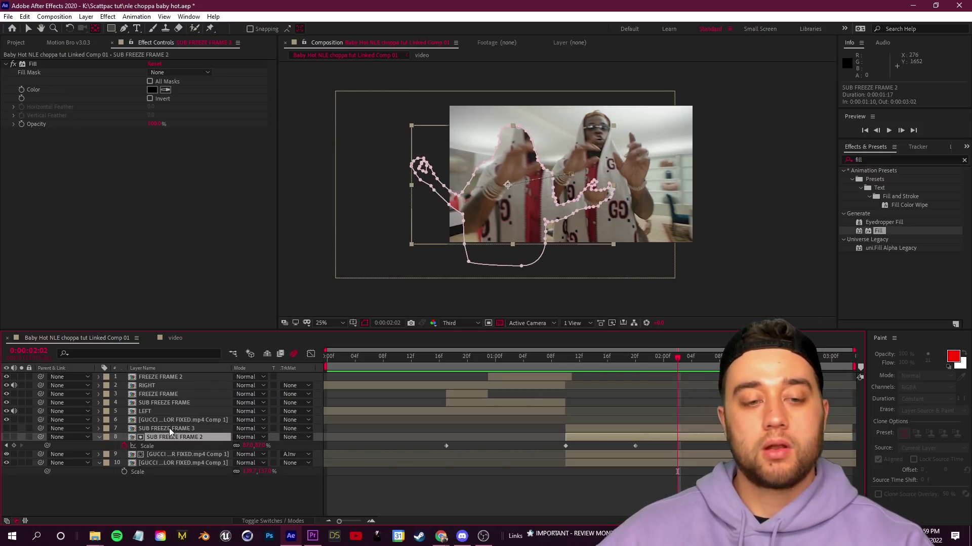
{"action": "left_click_drag", "start_coordinate": [165, 429], "coordinate": [181, 457]}
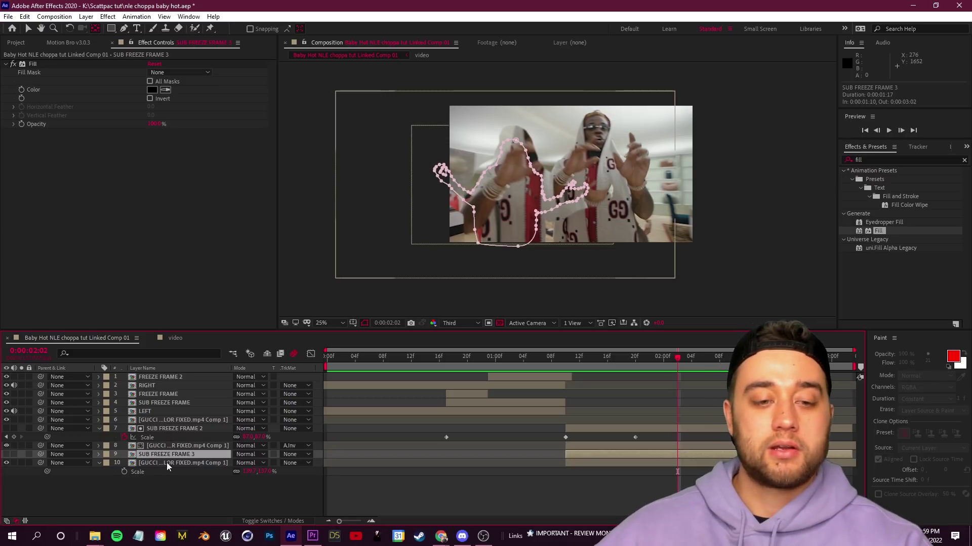
{"action": "left_click", "coordinate": [296, 463]}
{"action": "left_click", "coordinate": [312, 429]}
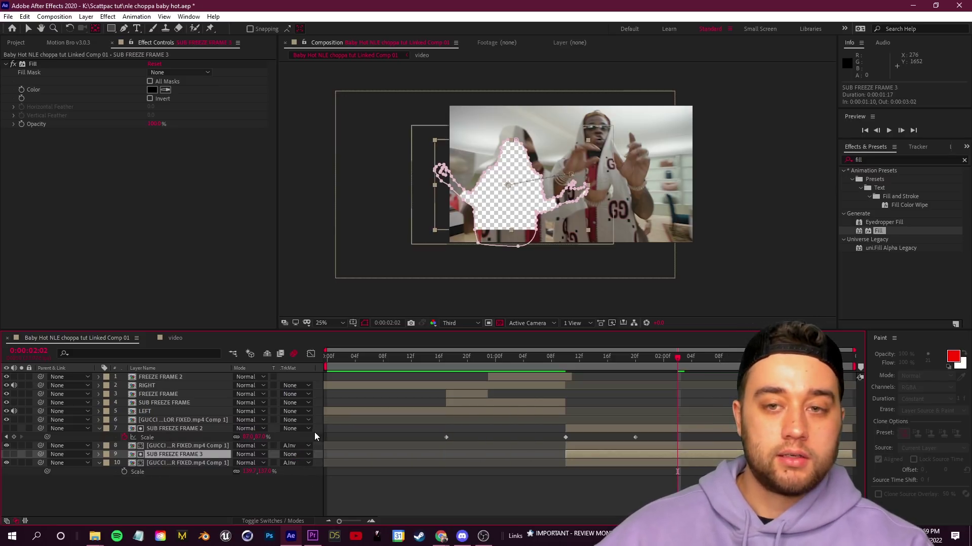
{"action": "left_click", "coordinate": [293, 463]}
{"action": "left_click", "coordinate": [323, 429]}
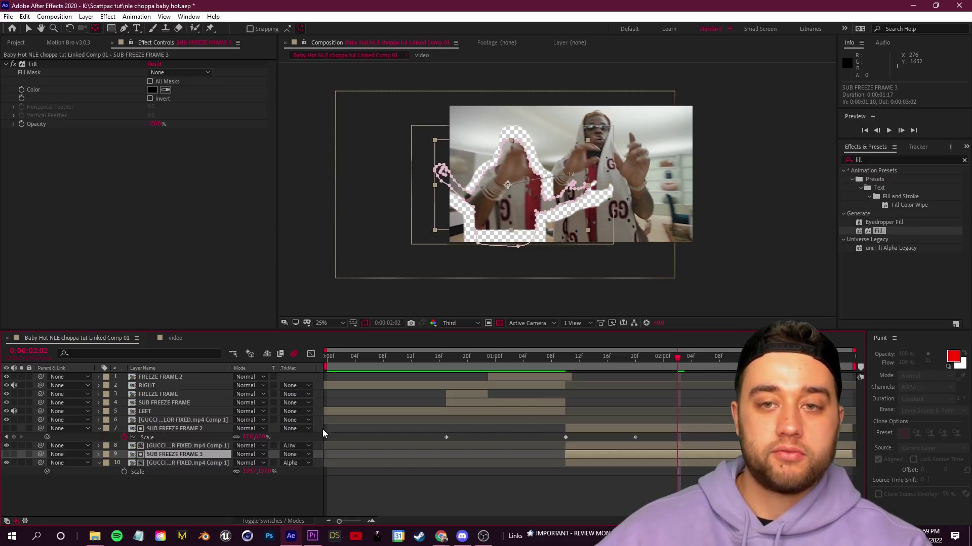
- Duplicate the bottom footage layer and place the copy beneath it with no track matte
{"action": "left_click", "coordinate": [181, 463]}
{"action": "key", "text": "ctrl+d"}
{"action": "left_click_drag", "start_coordinate": [187, 455], "coordinate": [183, 489]}
{"action": "left_click", "coordinate": [304, 481]}
{"action": "left_click", "coordinate": [326, 423]}
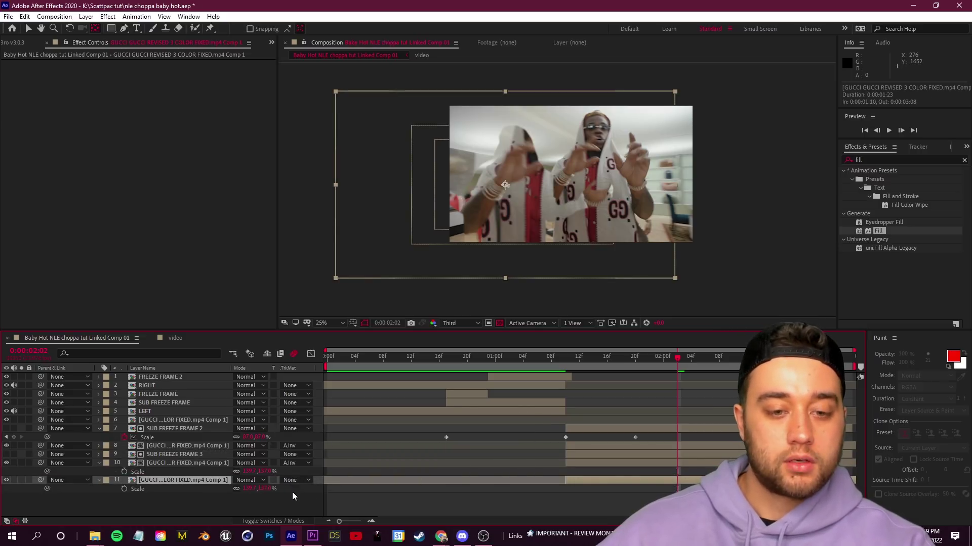
- Adjust the bottommost footage copy's scale to about 111%, checking how it fills the inner silhouette cutout around 0:00:02:06
{"action": "left_click_drag", "start_coordinate": [267, 494], "coordinate": [252, 494]}
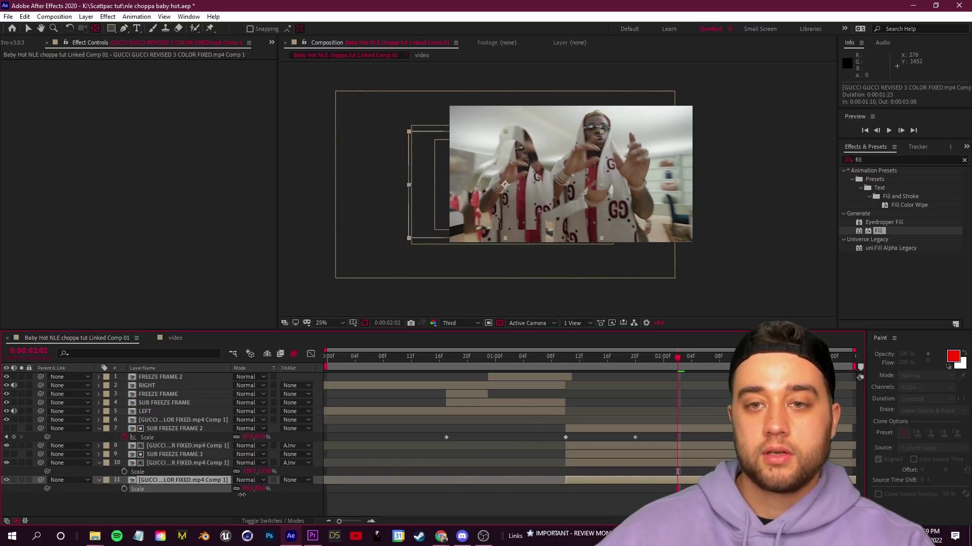
{"action": "left_click_drag", "start_coordinate": [671, 364], "coordinate": [705, 377]}
{"action": "scroll", "coordinate": [531, 199], "scroll_direction": "up", "scroll_amount": 4}
{"action": "scroll", "coordinate": [531, 203], "scroll_direction": "down", "scroll_amount": 4}
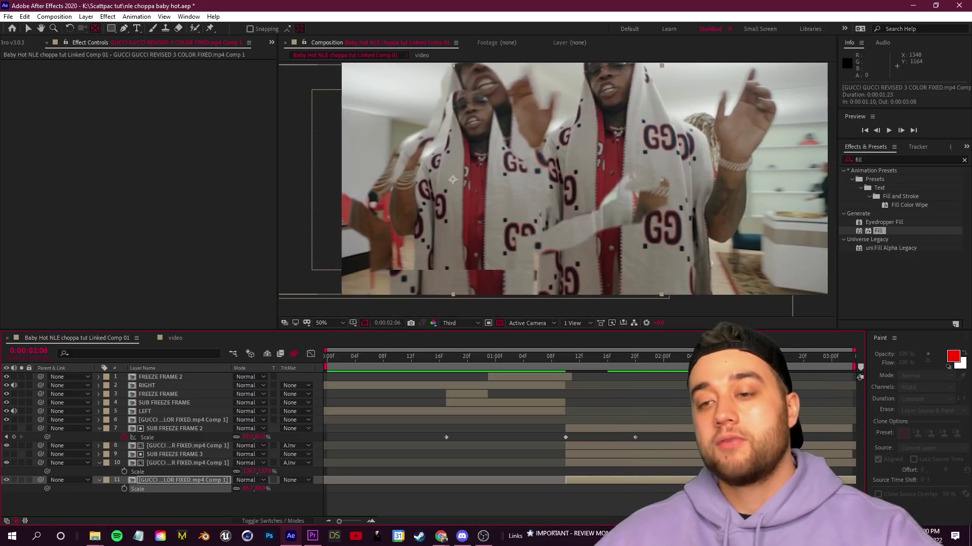
{"action": "left_click", "coordinate": [656, 364]}
{"action": "left_click_drag", "start_coordinate": [667, 368], "coordinate": [705, 374]}
{"action": "scroll", "coordinate": [531, 239], "scroll_direction": "down", "scroll_amount": 2}
{"action": "key", "text": "Page_Up"}
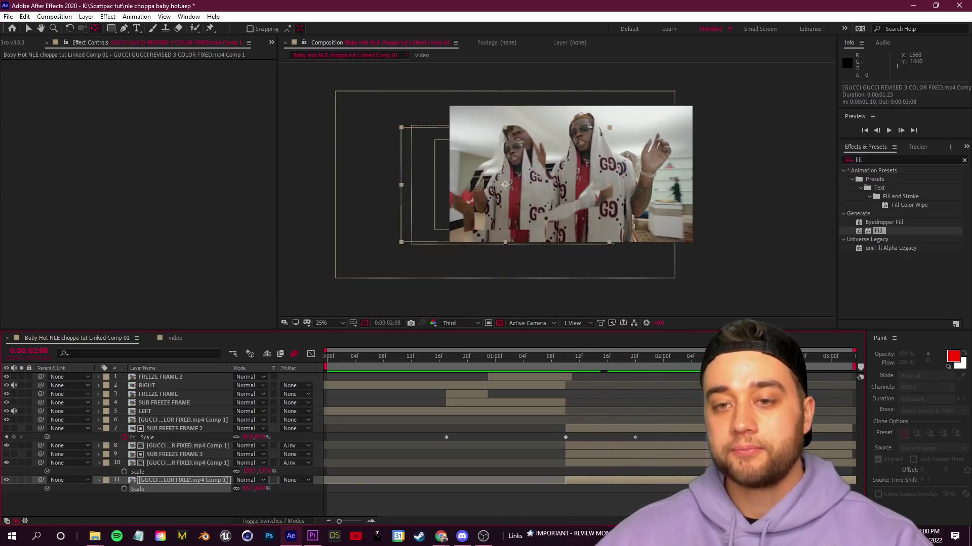
{"action": "left_click_drag", "start_coordinate": [261, 490], "coordinate": [277, 494]}
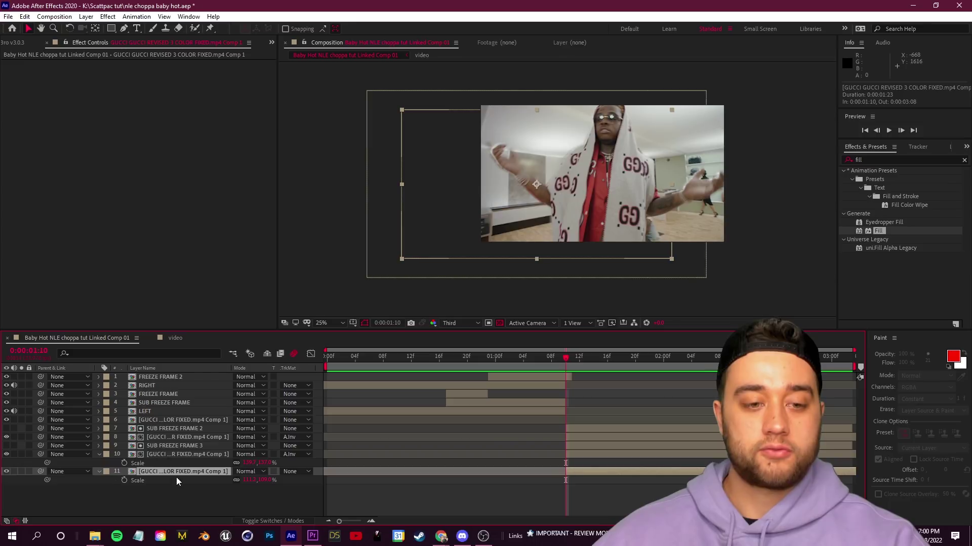
- Duplicate the freeze frame layer as FREEZE FRAME 3 at the top of the stack and make it start at 0:00:01:21
{"action": "left_click", "coordinate": [97, 455]}
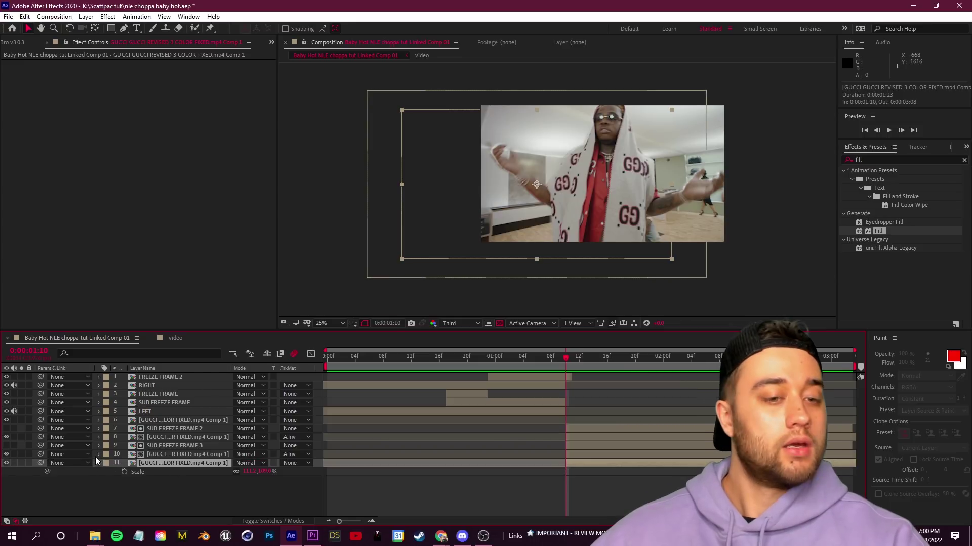
{"action": "left_click", "coordinate": [159, 412]}
{"action": "left_click", "coordinate": [181, 430]}
{"action": "left_click", "coordinate": [160, 402]}
{"action": "left_click", "coordinate": [164, 395]}
{"action": "left_click", "coordinate": [166, 403]}
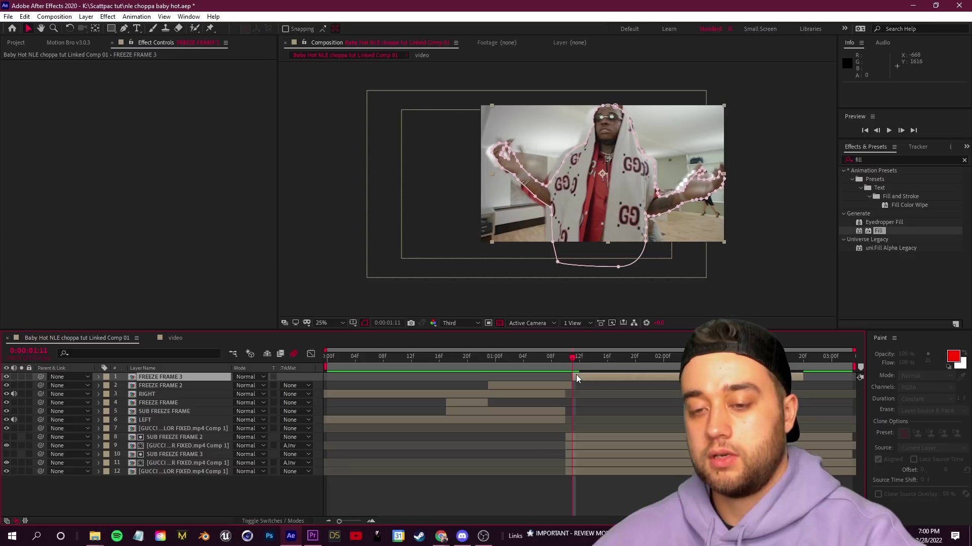
{"action": "left_click_drag", "start_coordinate": [575, 376], "coordinate": [646, 376]}
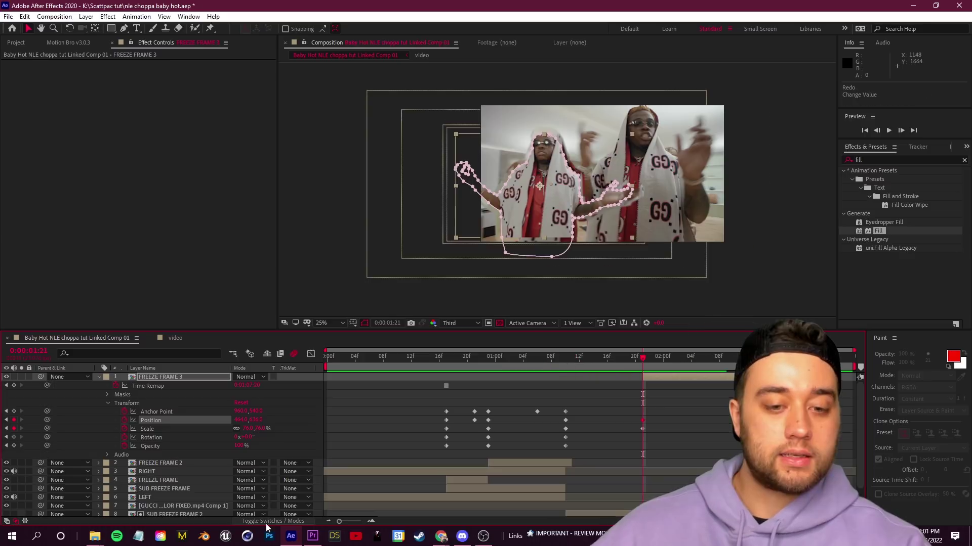
- Try making FREEZE FRAME 3 a 3D layer and bringing it toward the camera with its Z position at 0:00:02:09
{"action": "left_click", "coordinate": [267, 521]}
{"action": "left_click", "coordinate": [289, 377]}
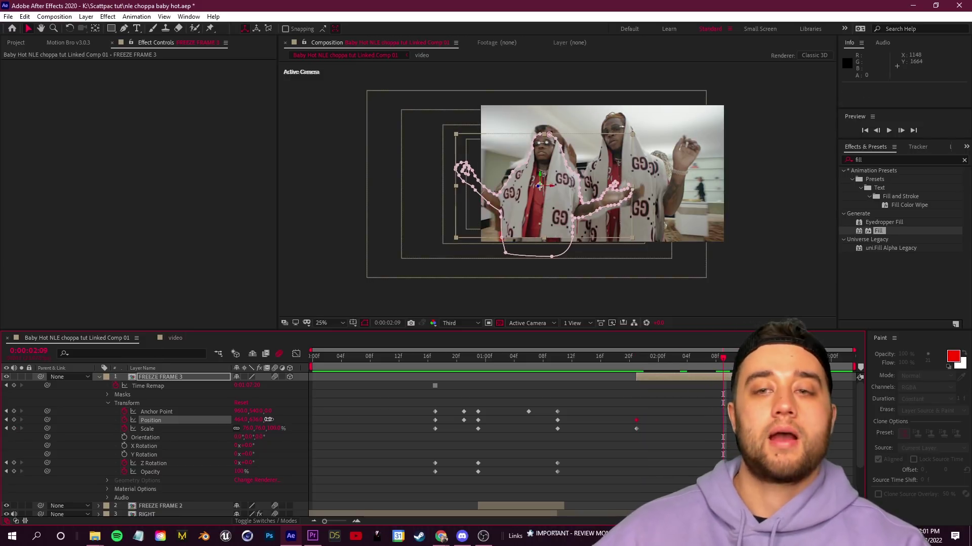
{"action": "left_click_drag", "start_coordinate": [268, 420], "coordinate": [149, 421]}
{"action": "left_click_drag", "start_coordinate": [273, 422], "coordinate": [26, 467]}
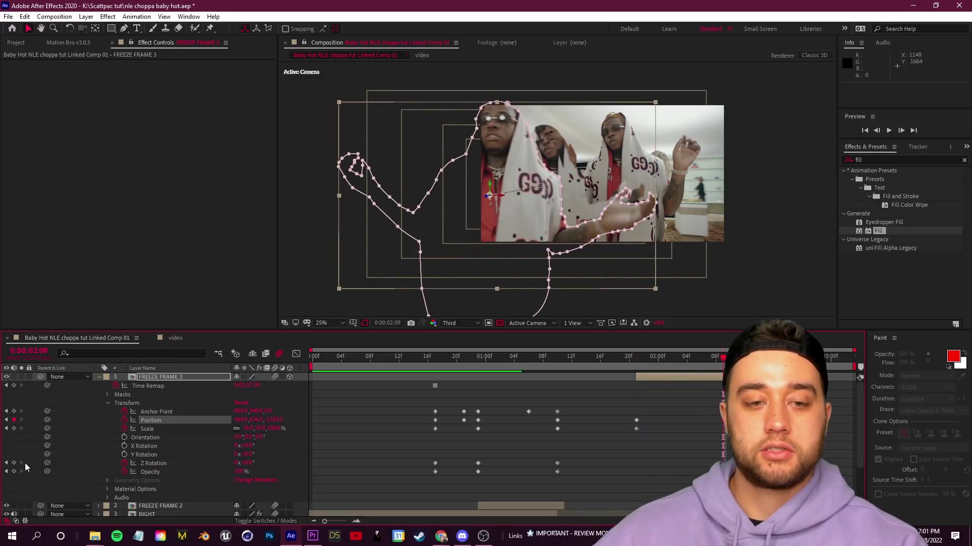
{"action": "left_click_drag", "start_coordinate": [262, 428], "coordinate": [2, 422]}
{"action": "key", "text": "space"}
- Undo the Z position changes and the 3D conversion of FREEZE FRAME 3
{"action": "key", "text": "ctrl+z"}
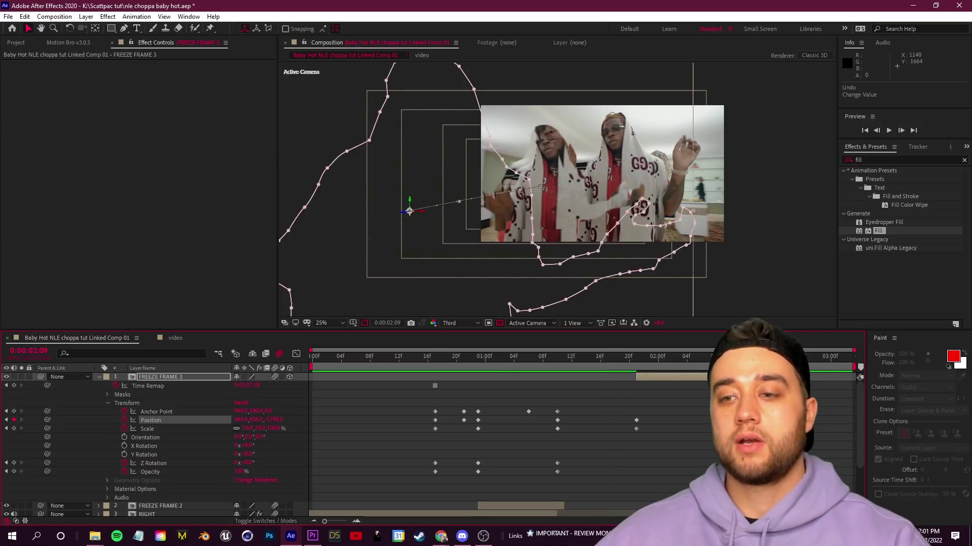
{"action": "key", "text": "ctrl+z"}
{"action": "key", "text": "ctrl+z"}
{"action": "key", "text": "ctrl+z"}
{"action": "key", "text": "ctrl+z"}
{"action": "key", "text": "ctrl+z"}
- Make FREEZE FRAME 3 a 3D layer and keyframe its Anchor Point, Z Rotation and Opacity at 0:00:01:21
{"action": "left_click", "coordinate": [160, 377]}
{"action": "mouse_move", "coordinate": [625, 360]}
{"action": "left_mouse_down"}
{"action": "mouse_move", "coordinate": [594, 361]}
{"action": "mouse_move", "coordinate": [639, 381]}
{"action": "mouse_move", "coordinate": [608, 363]}
{"action": "mouse_move", "coordinate": [651, 368]}
{"action": "mouse_move", "coordinate": [636, 374]}
{"action": "left_mouse_up"}
{"action": "left_click", "coordinate": [253, 523]}
{"action": "left_click", "coordinate": [251, 522]}
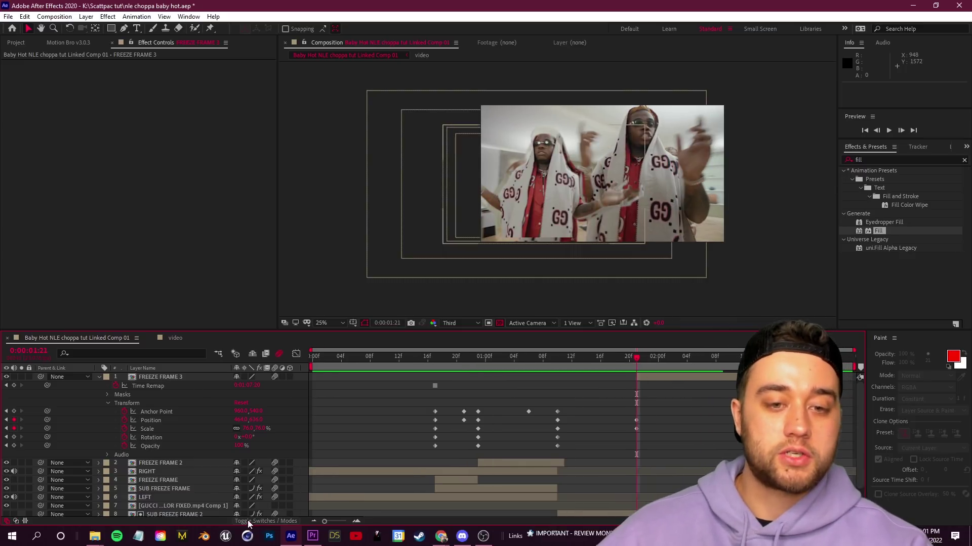
{"action": "left_click", "coordinate": [290, 378]}
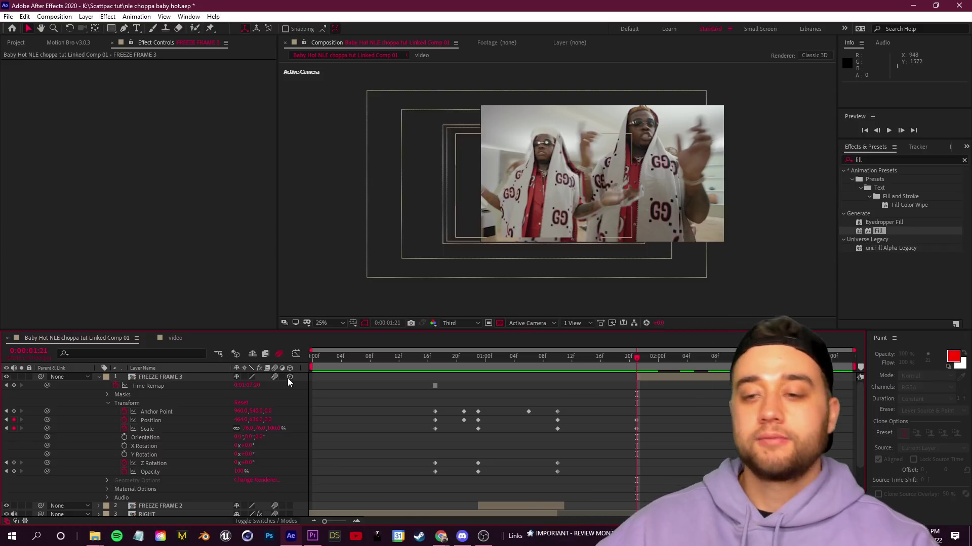
{"action": "left_click", "coordinate": [14, 412]}
{"action": "left_click", "coordinate": [14, 463]}
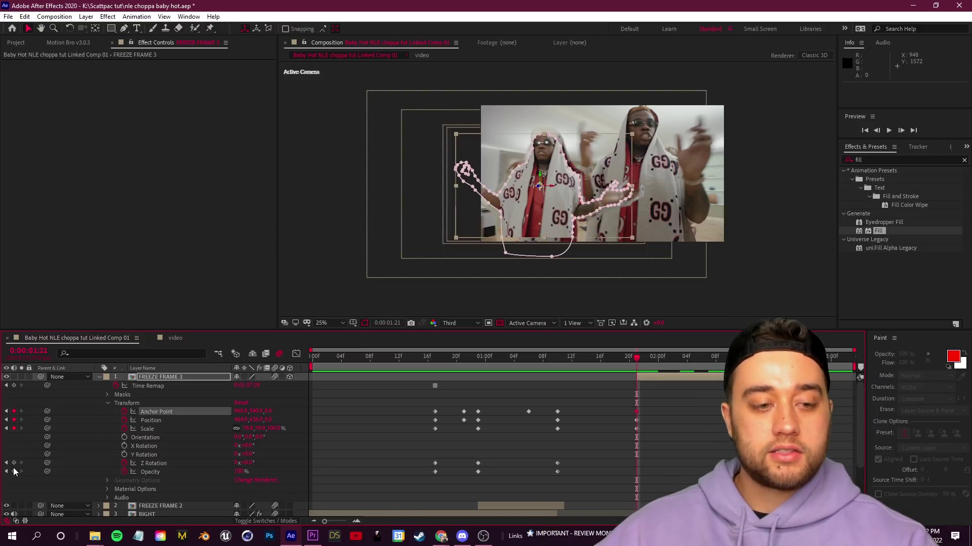
{"action": "left_click", "coordinate": [14, 472]}
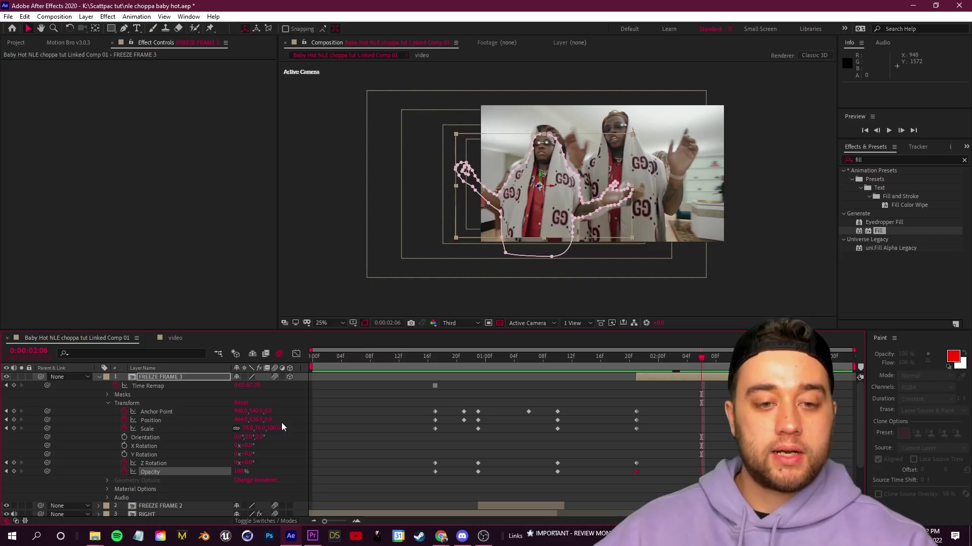
- Bring FREEZE FRAME 3 far toward the camera with a large negative Z position at 0:00:02:06
{"action": "left_click", "coordinate": [290, 377]}
{"action": "left_click", "coordinate": [290, 378]}
{"action": "left_click", "coordinate": [290, 377]}
{"action": "left_click", "coordinate": [290, 377]}
{"action": "left_click_drag", "start_coordinate": [267, 420], "coordinate": [109, 418]}
{"action": "left_click_drag", "start_coordinate": [271, 420], "coordinate": [1, 430]}
{"action": "left_click_drag", "start_coordinate": [274, 421], "coordinate": [9, 434]}
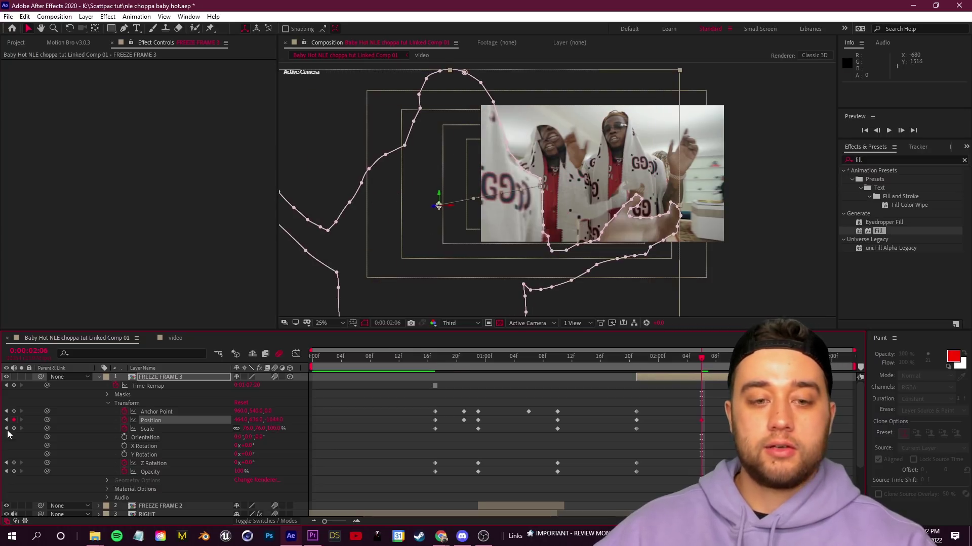
{"action": "left_click_drag", "start_coordinate": [271, 422], "coordinate": [13, 496]}
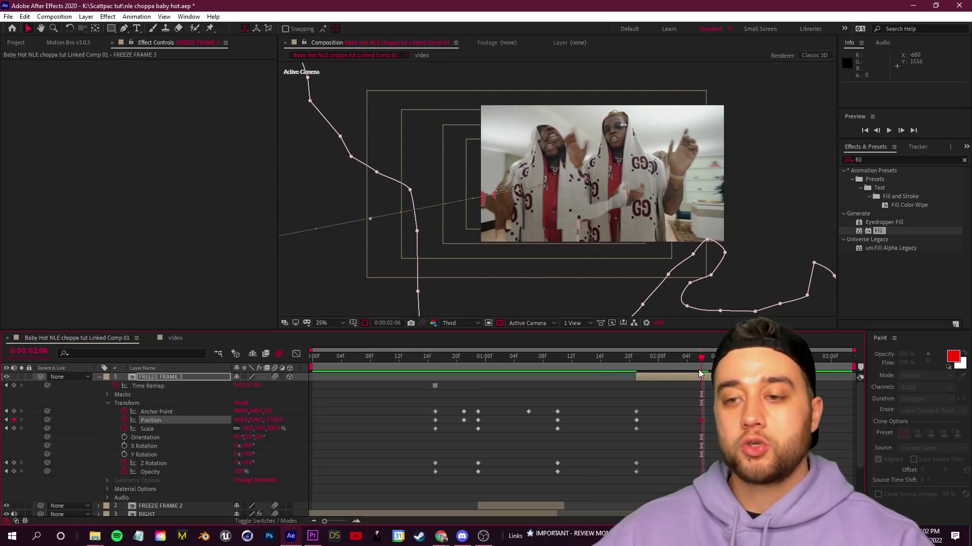
- Play back the composition to review the FREEZE FRAME 3 fly-out toward the camera
{"action": "left_click_drag", "start_coordinate": [701, 358], "coordinate": [607, 357]}
{"action": "left_click", "coordinate": [622, 386]}
{"action": "key", "text": "space"}
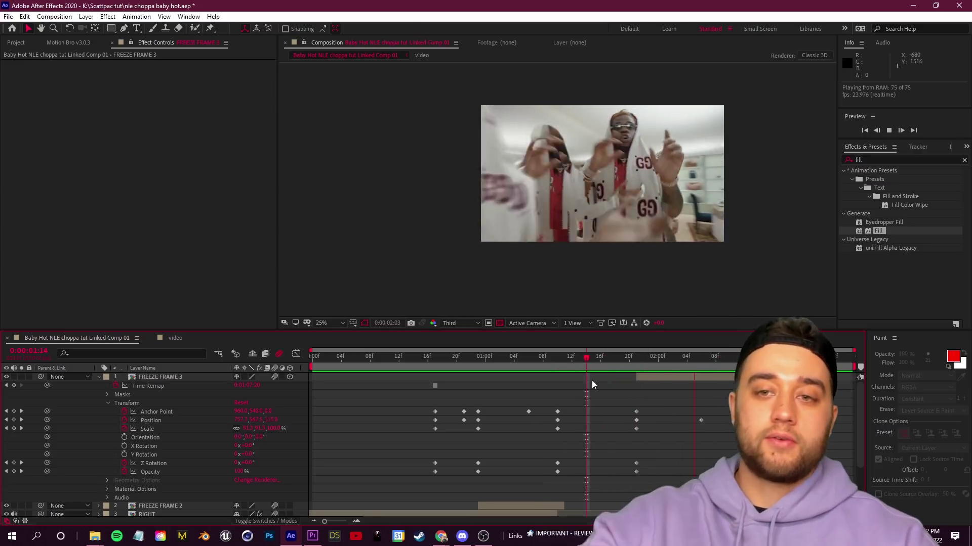
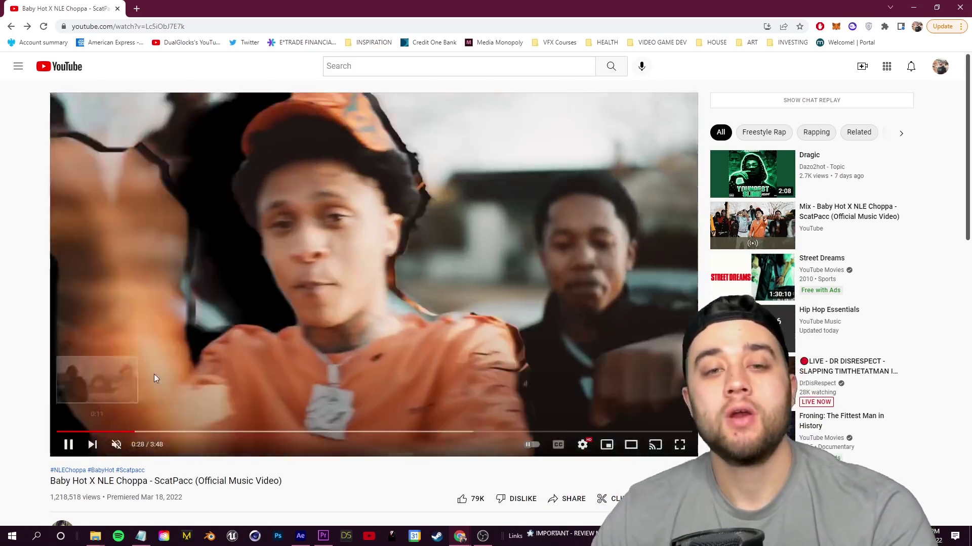
- Replay the reference music video on YouTube from 0:28 to 0:30 and examine the silhouette transition between the shots
{"action": "left_click", "coordinate": [144, 221]}
{"action": "left_click", "coordinate": [130, 266]}
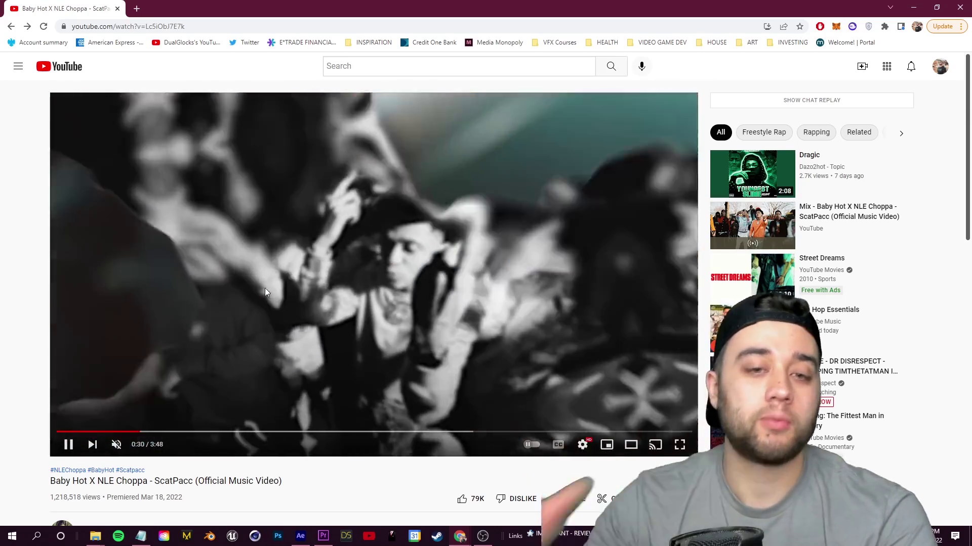
{"action": "left_click", "coordinate": [265, 288]}
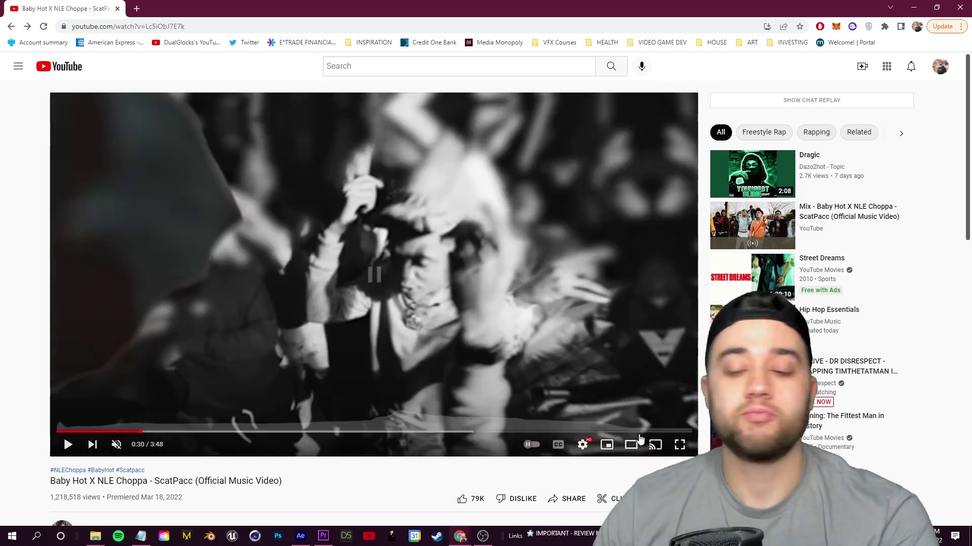
{"action": "left_click", "coordinate": [134, 433]}
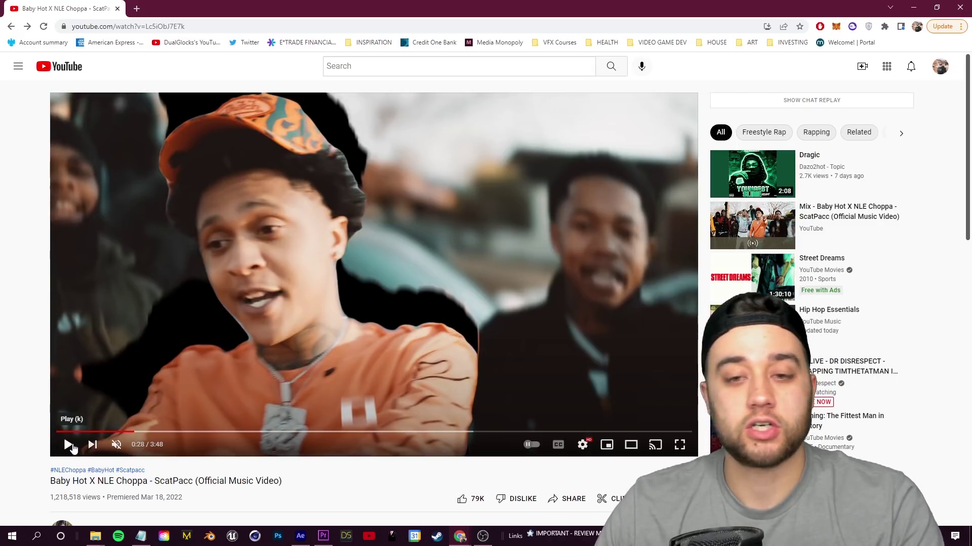
{"action": "left_click", "coordinate": [69, 448]}
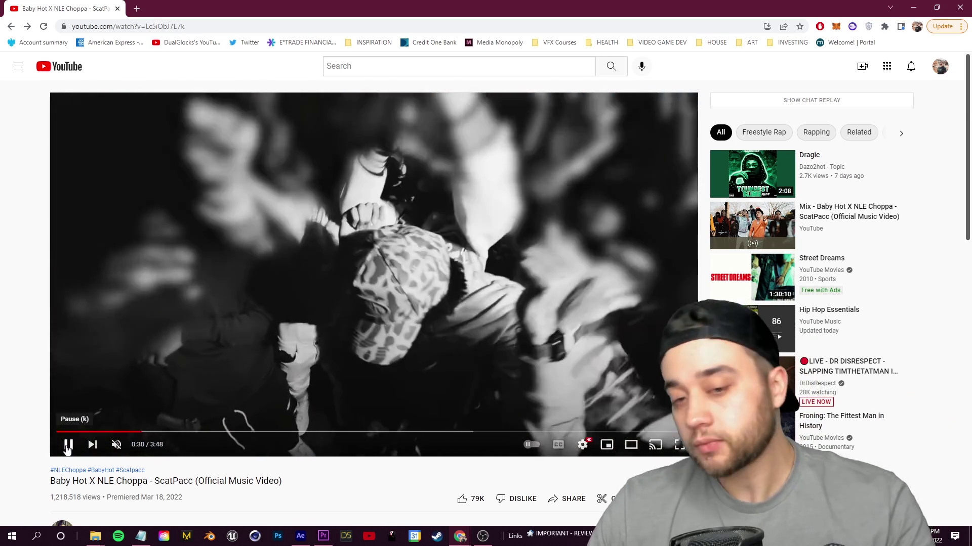
{"action": "left_click", "coordinate": [69, 445]}
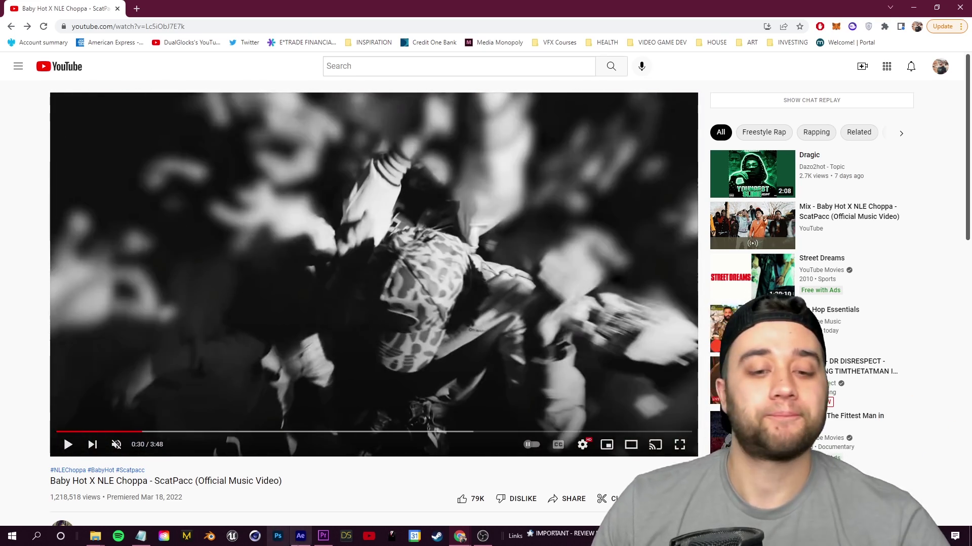
- Switch to After Effects and set the preview resolution of Baby Hot NLE choppa tut Linked Comp 02 to Third
{"action": "left_click", "coordinate": [301, 537]}
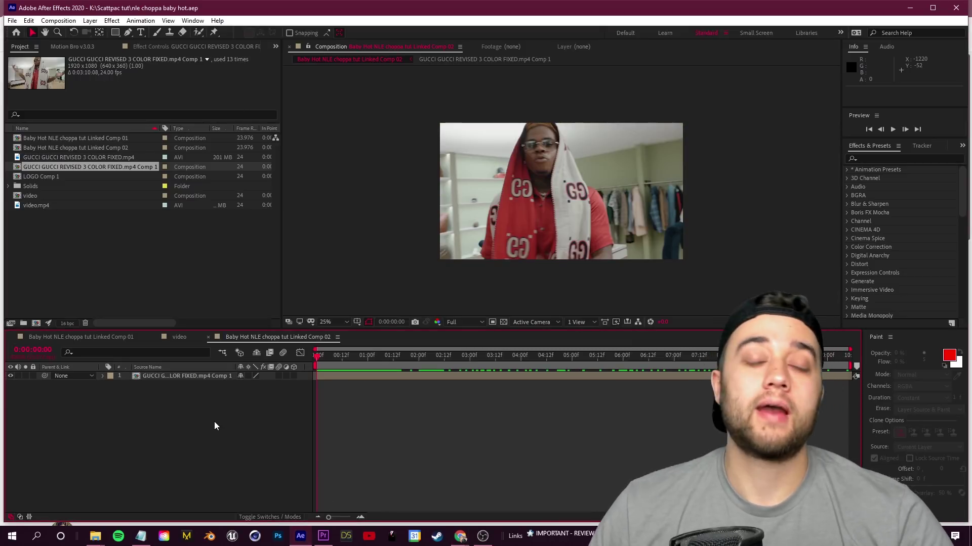
{"action": "left_click", "coordinate": [464, 322]}
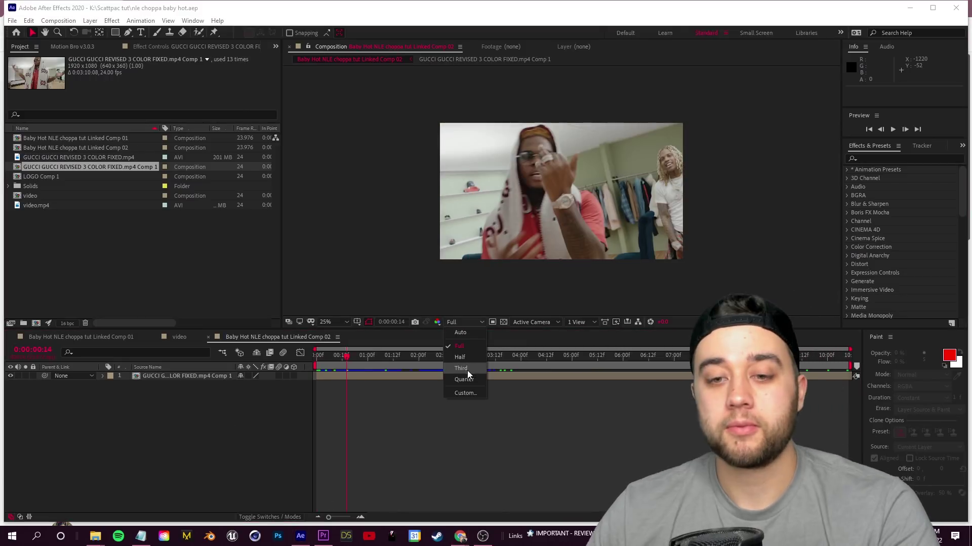
{"action": "left_click", "coordinate": [466, 371]}
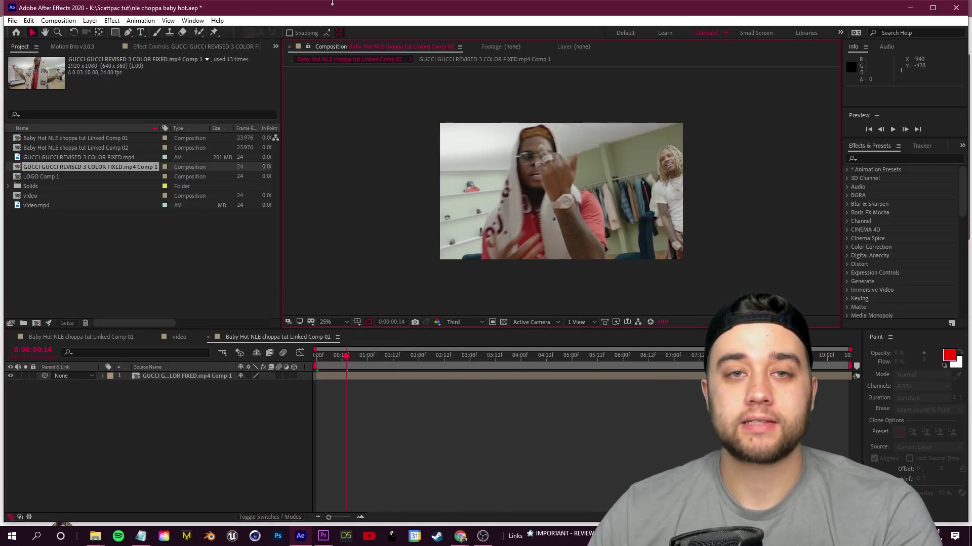
- Split the nested footage layer at 0:00:00:20 and go back to the start of the composition
{"action": "mouse_move", "coordinate": [351, 355]}
{"action": "left_mouse_down"}
{"action": "mouse_move", "coordinate": [382, 356]}
{"action": "mouse_move", "coordinate": [365, 361]}
{"action": "left_mouse_up"}
{"action": "key", "text": "ctrl+shift+d"}
{"action": "key", "text": "Home"}
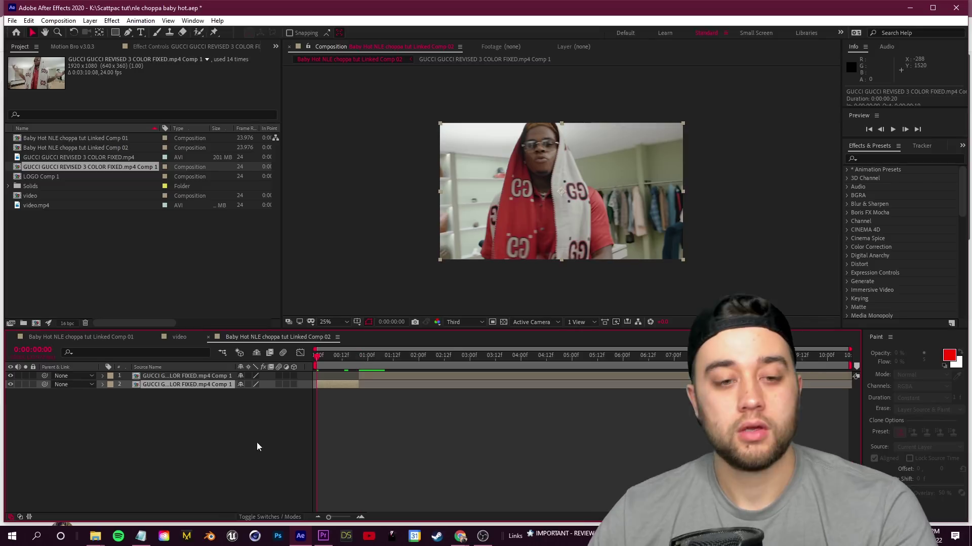
- Open the nested GUCCI composition and split its source clip at 0:00:42:21
{"action": "double_click", "coordinate": [186, 384]}
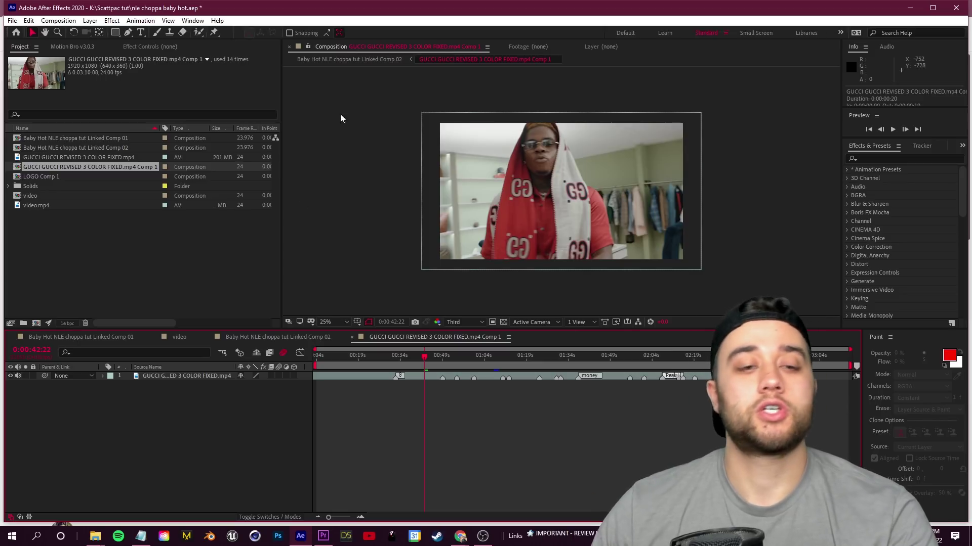
{"action": "double_click", "coordinate": [445, 203]}
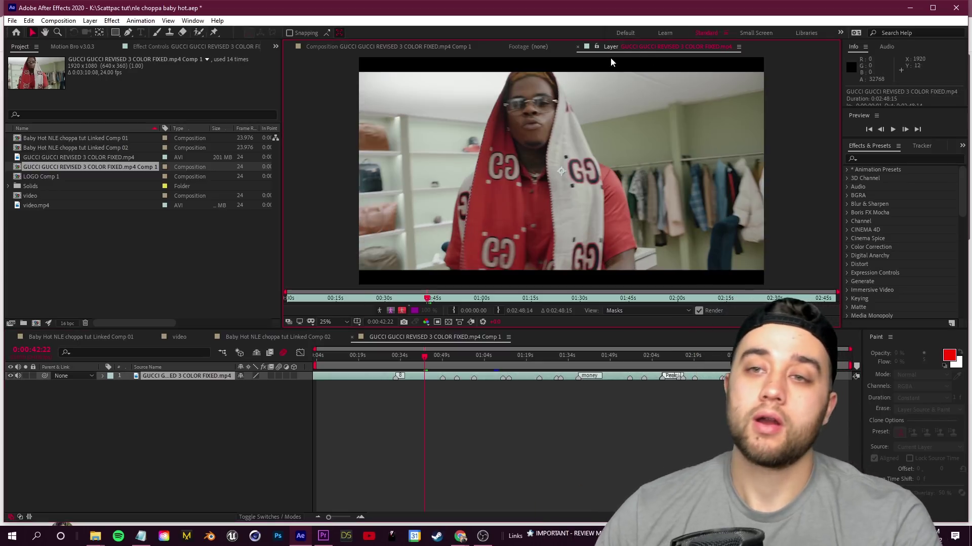
{"action": "left_click", "coordinate": [326, 375]}
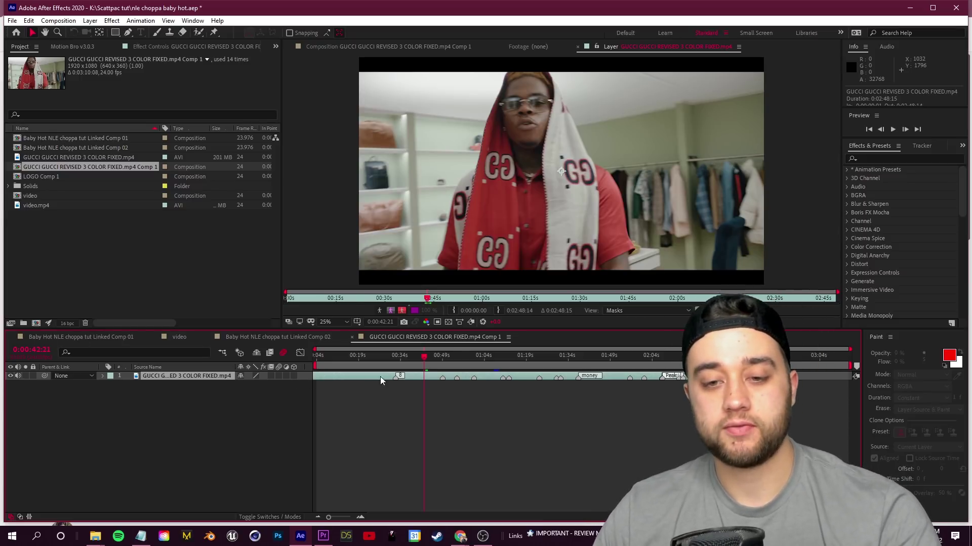
{"action": "key", "text": "ctrl+shift+d"}
- Find the frame matching 0:00:00:20 of Linked Comp 02 inside the nested composition and split the source clip there at 0:00:43:18
{"action": "left_click", "coordinate": [273, 337]}
{"action": "left_click_drag", "start_coordinate": [329, 356], "coordinate": [363, 361]}
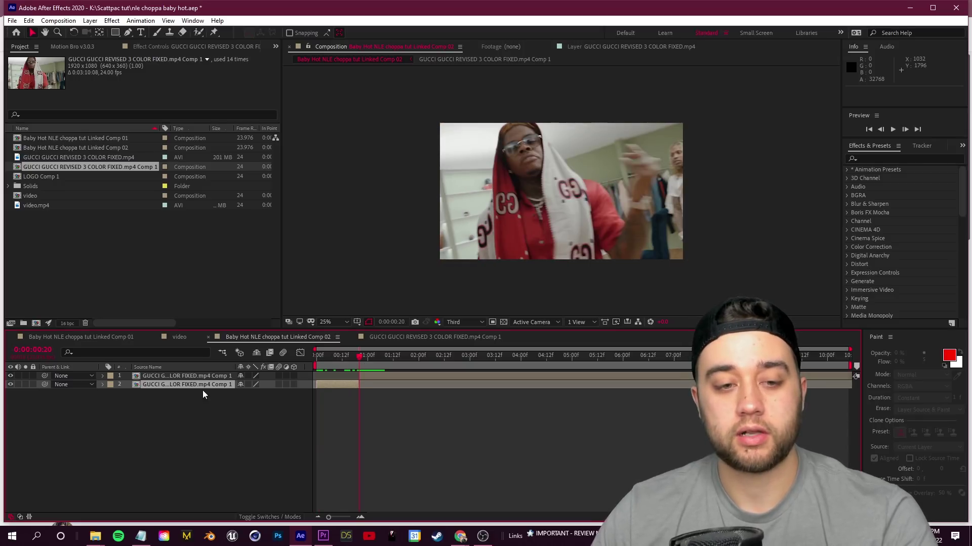
{"action": "double_click", "coordinate": [170, 385]}
{"action": "scroll", "coordinate": [421, 376], "scroll_direction": "up", "scroll_amount": 5}
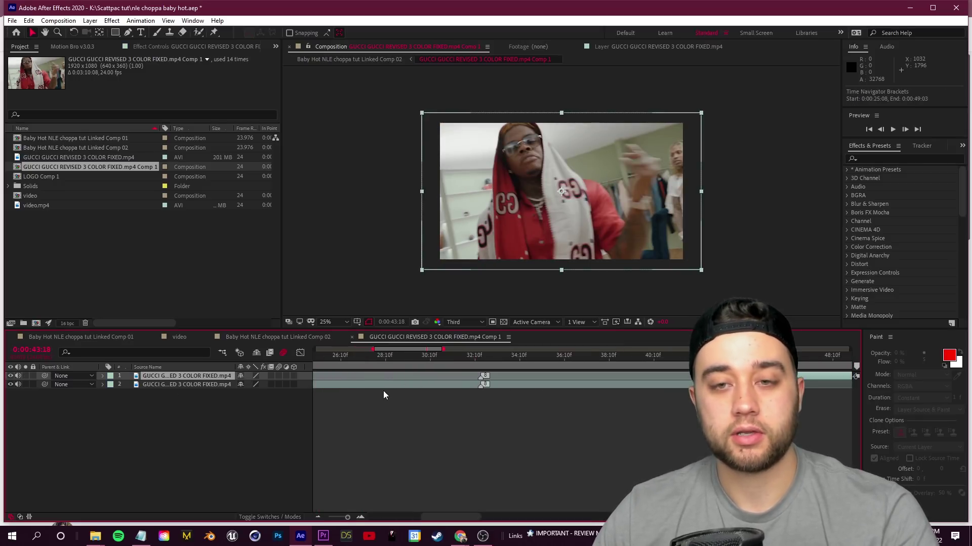
{"action": "double_click", "coordinate": [194, 376]}
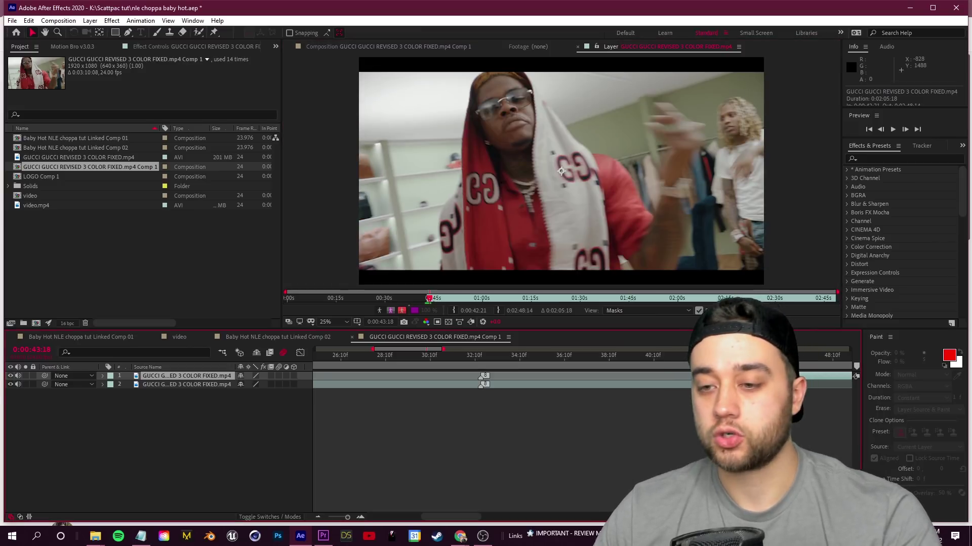
{"action": "key", "text": "ctrl+shift+d"}
- Outline the hooded man with a Roto Brush foreground stroke on the middle clip segment at 0:00:42:21
{"action": "left_click", "coordinate": [710, 356]}
{"action": "scroll", "coordinate": [722, 369], "scroll_direction": "up", "scroll_amount": 5}
{"action": "scroll", "coordinate": [605, 375], "scroll_direction": "down", "scroll_amount": 2}
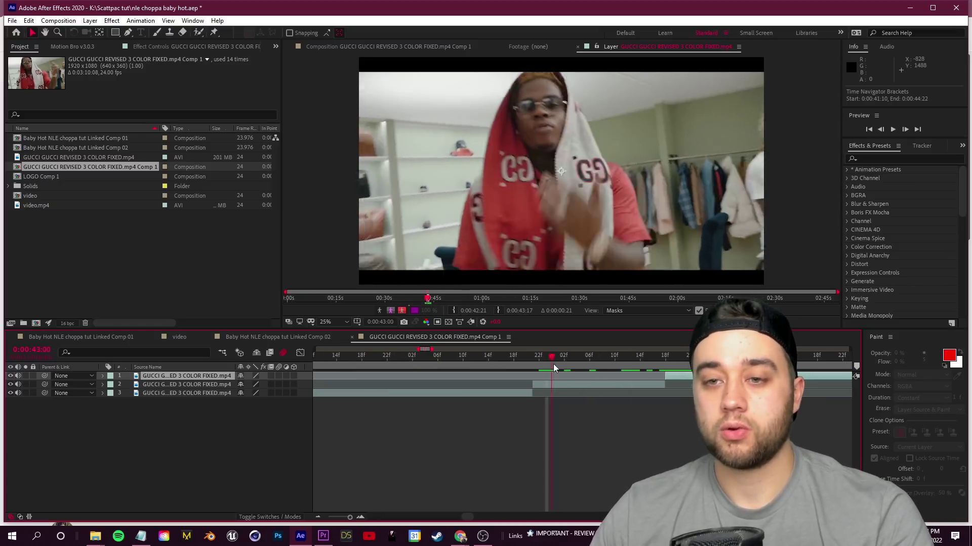
{"action": "left_click", "coordinate": [185, 388]}
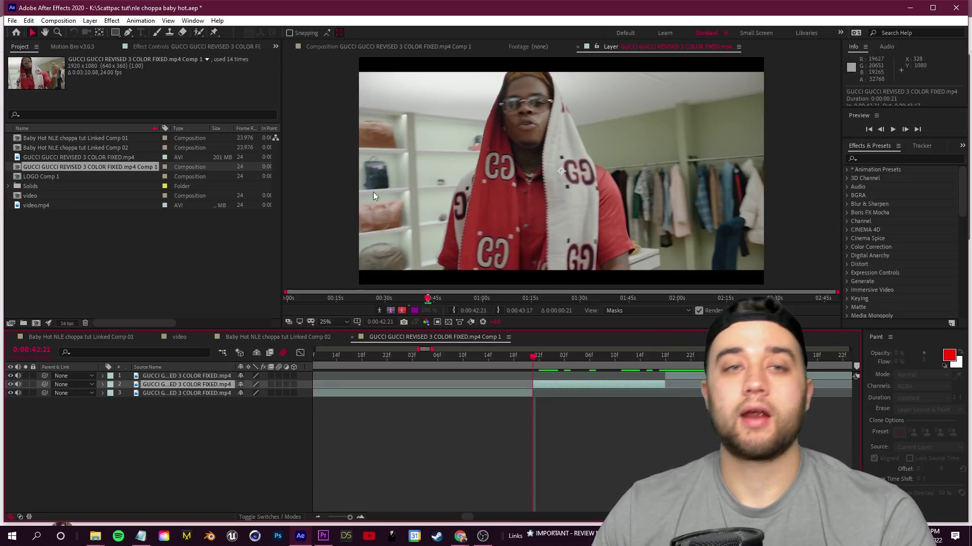
{"action": "left_click", "coordinate": [198, 32]}
{"action": "scroll", "coordinate": [526, 185], "scroll_direction": "down", "scroll_amount": 1}
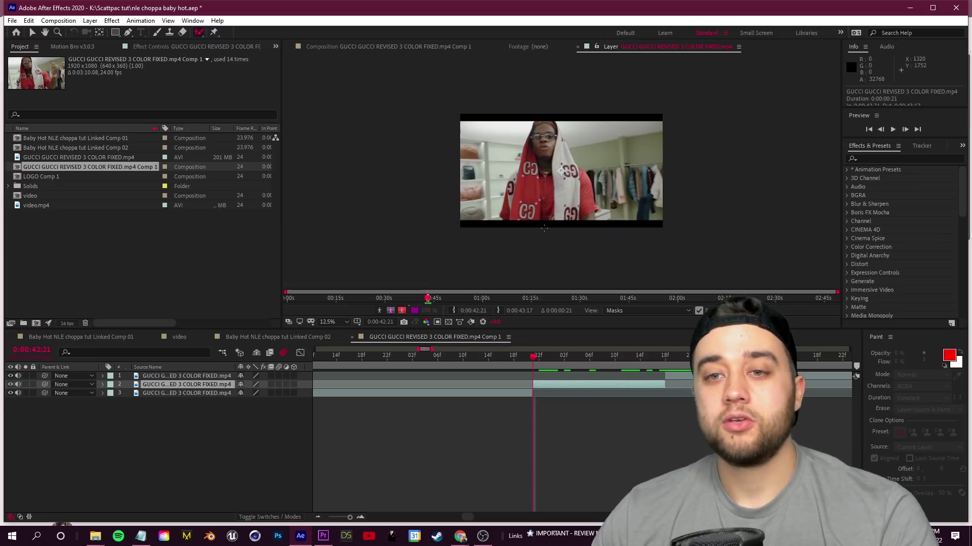
{"action": "left_click_drag", "start_coordinate": [502, 218], "coordinate": [516, 217]}
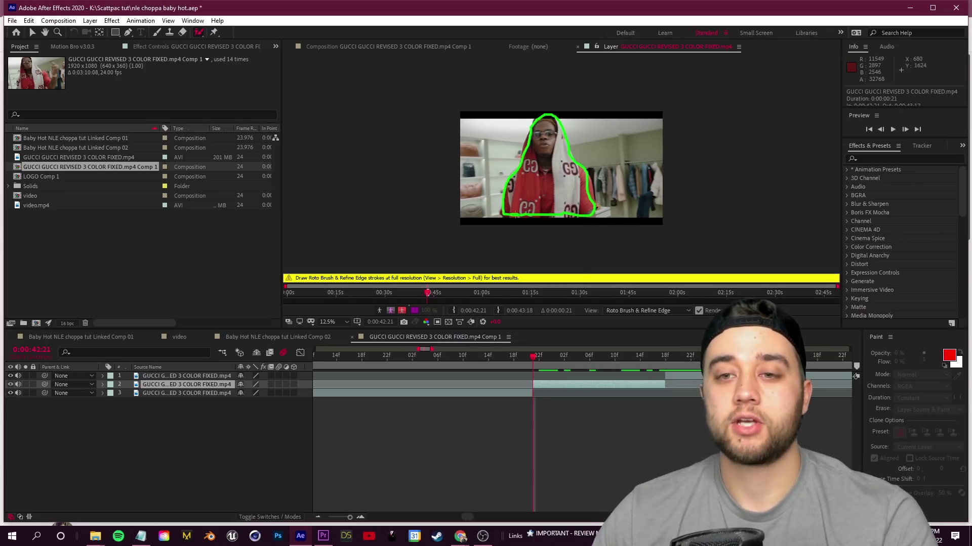
{"action": "left_click_drag", "start_coordinate": [506, 215], "coordinate": [504, 215]}
- Exclude the shelf background from the Roto Brush selection with a subtracting stroke along the man's shelf-side edge
{"action": "scroll", "coordinate": [494, 204], "scroll_direction": "up", "scroll_amount": 1}
{"action": "left_click_drag", "start_coordinate": [572, 197], "coordinate": [556, 220]}
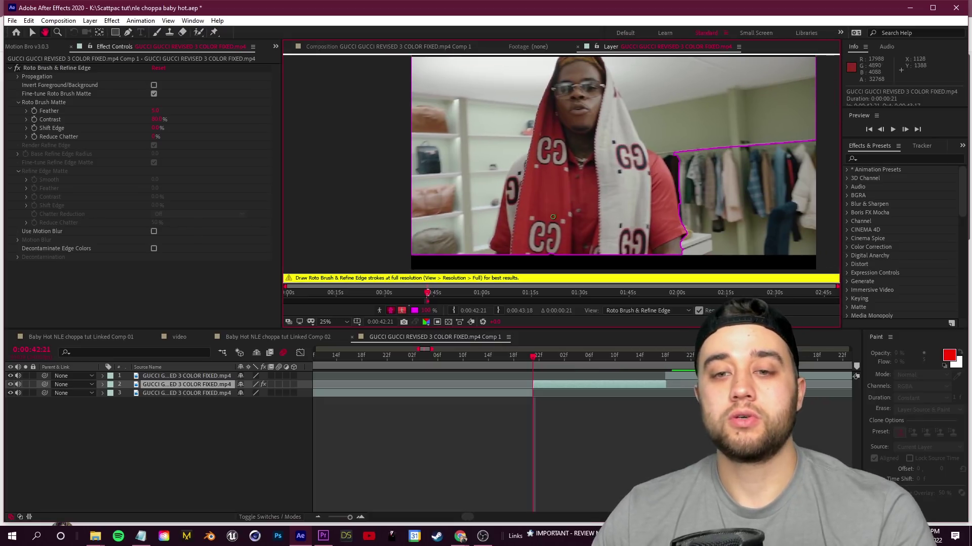
{"action": "scroll", "coordinate": [557, 221], "scroll_direction": "down", "scroll_amount": 1}
{"action": "scroll", "coordinate": [522, 199], "scroll_direction": "up", "scroll_amount": 2}
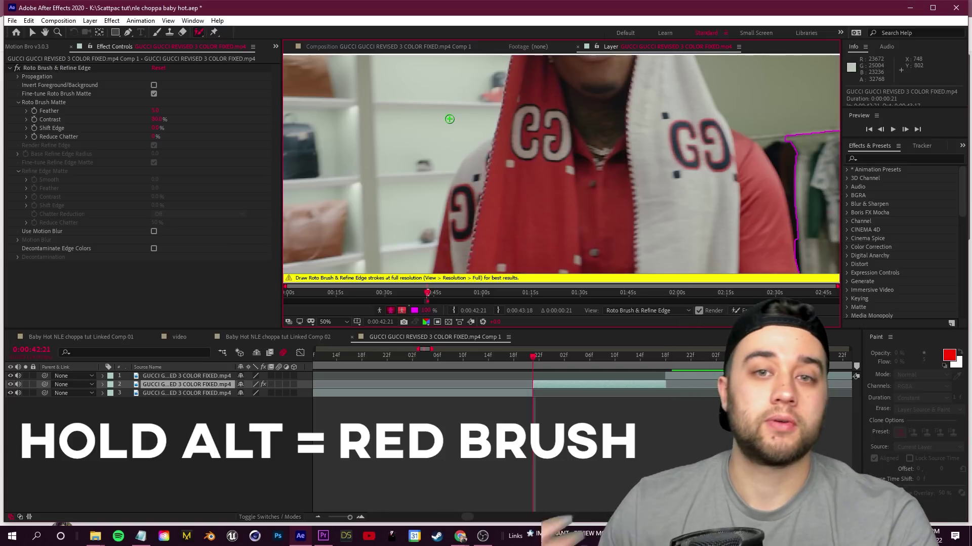
{"action": "scroll", "coordinate": [516, 199], "scroll_direction": "down", "scroll_amount": 2}
{"action": "mouse_move", "coordinate": [527, 218]}
{"action": "left_mouse_down"}
{"action": "mouse_move", "coordinate": [517, 204]}
{"action": "mouse_move", "coordinate": [549, 105]}
{"action": "left_mouse_up"}
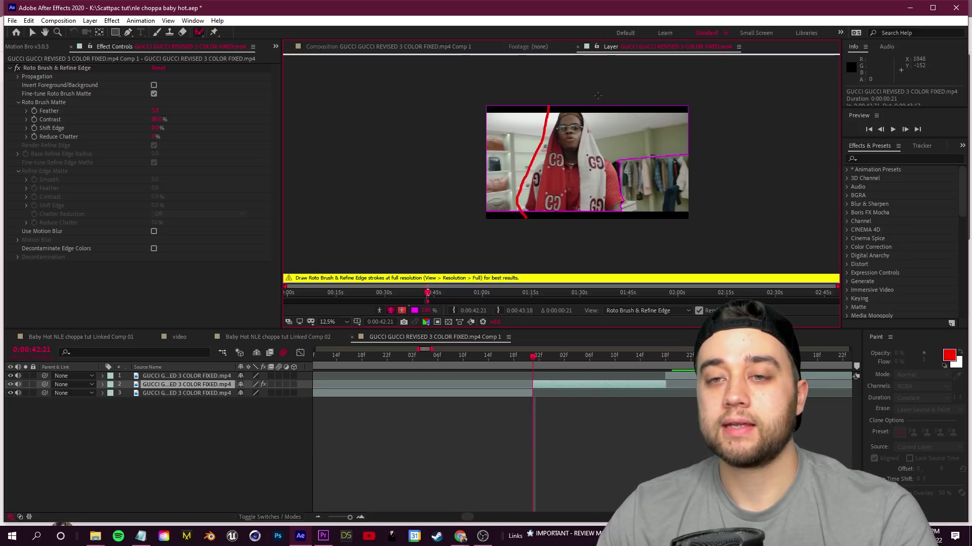
{"action": "scroll", "coordinate": [515, 215], "scroll_direction": "up", "scroll_amount": 3}
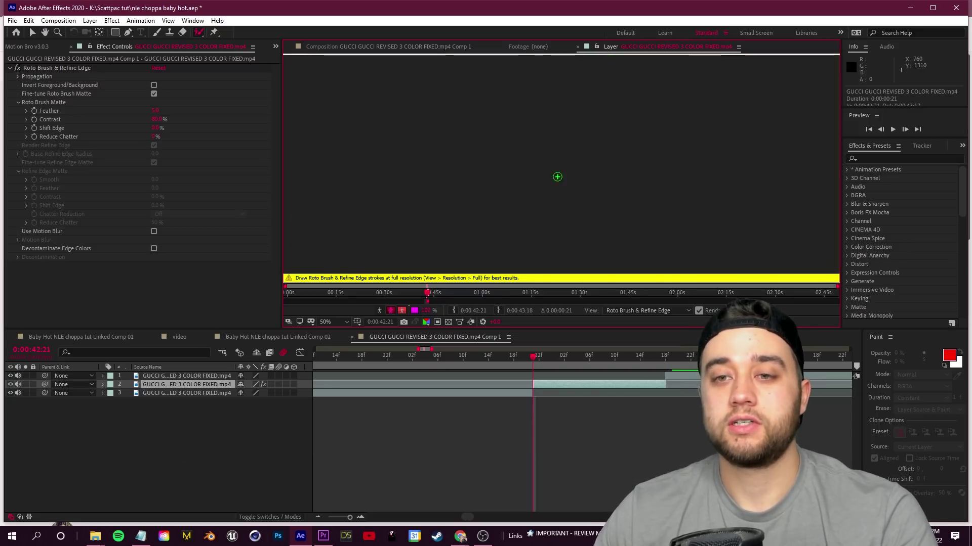
{"action": "left_click_drag", "start_coordinate": [551, 164], "coordinate": [527, 262]}
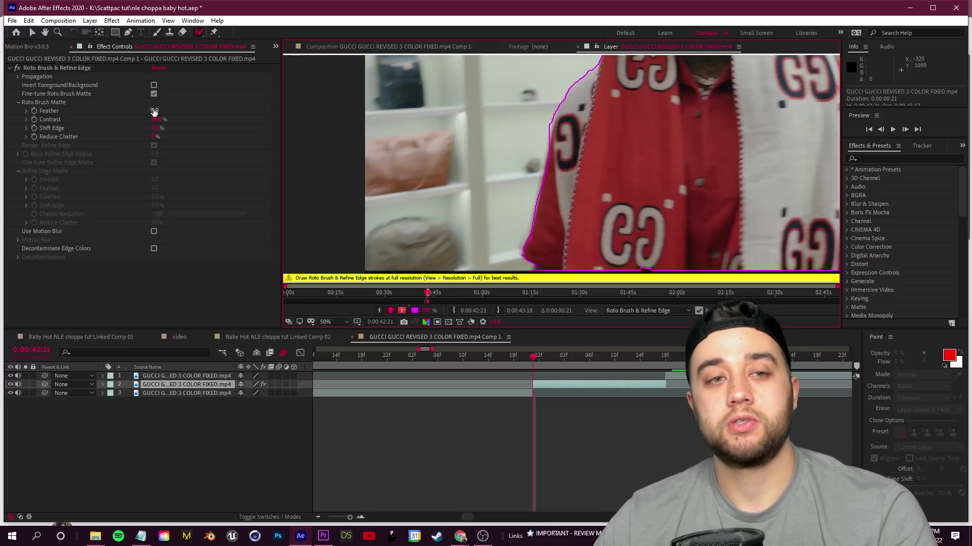
- Increase the Roto Brush matte's Feather and advance to 0:00:42:22 to check the propagated outline
{"action": "left_click_drag", "start_coordinate": [154, 111], "coordinate": [210, 107]}
{"action": "scroll", "coordinate": [575, 151], "scroll_direction": "down", "scroll_amount": 1}
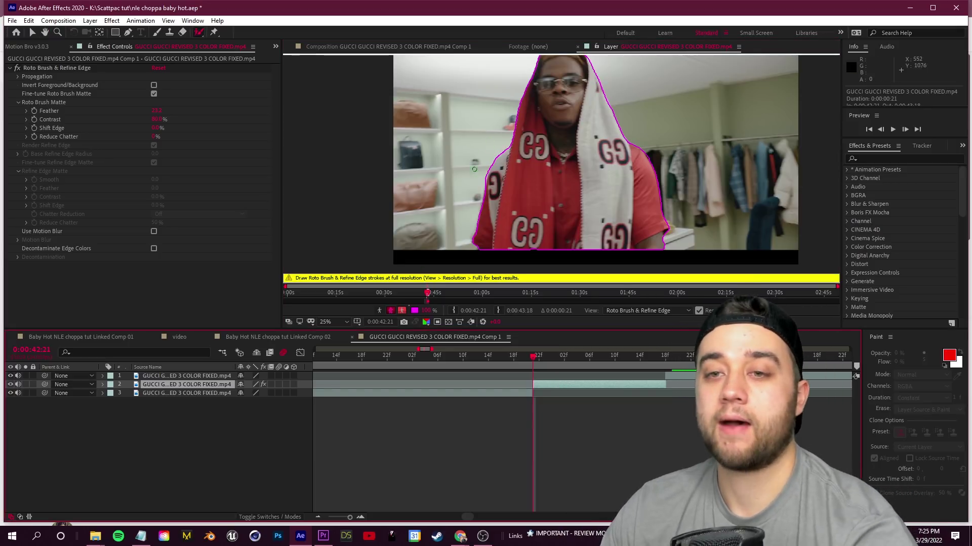
{"action": "key", "text": "Page_Down"}
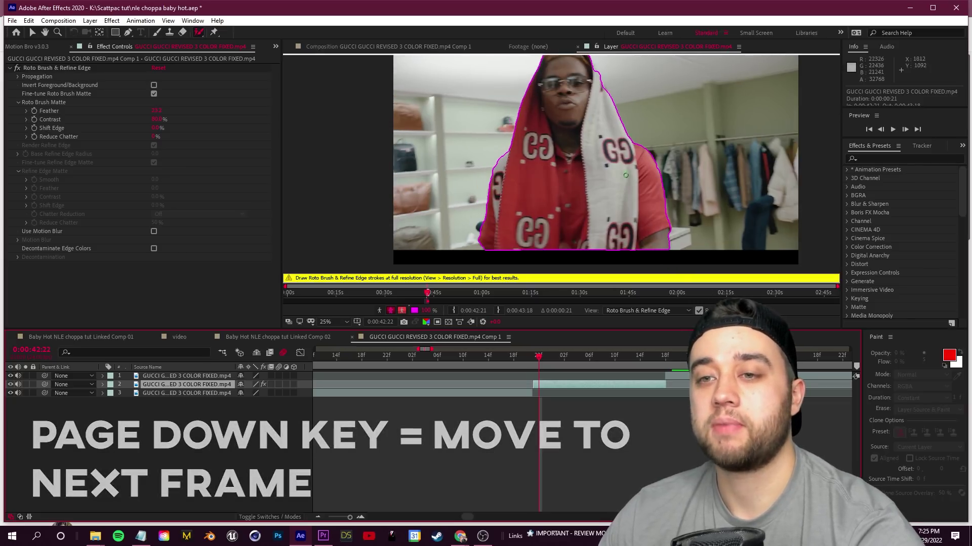
{"action": "scroll", "coordinate": [583, 183], "scroll_direction": "down", "scroll_amount": 1}
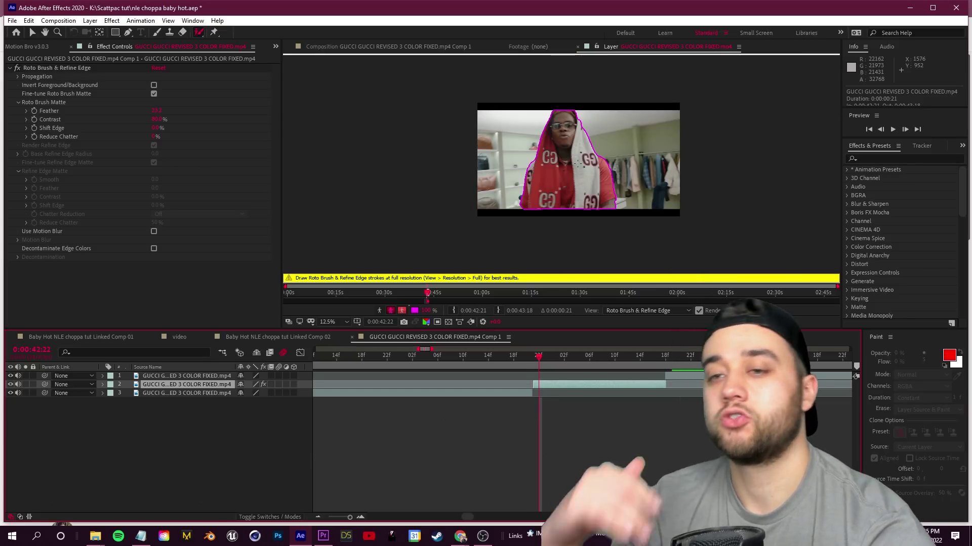
- Work through the frames from 0:00:42:23 and add the missed hands and lower shelf-side sleeve to the Roto Brush foreground
{"action": "key", "text": "Page_Down"}
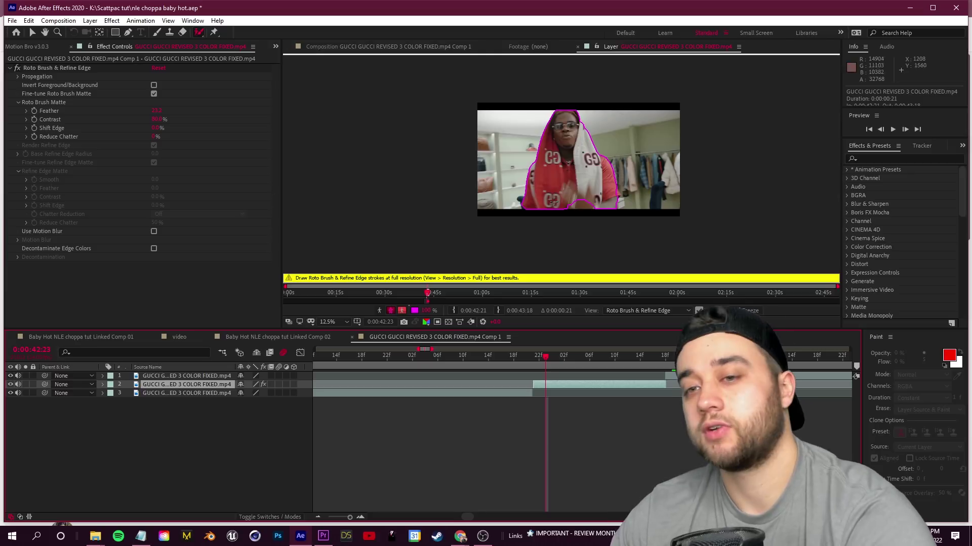
{"action": "left_click_drag", "start_coordinate": [560, 206], "coordinate": [593, 205]}
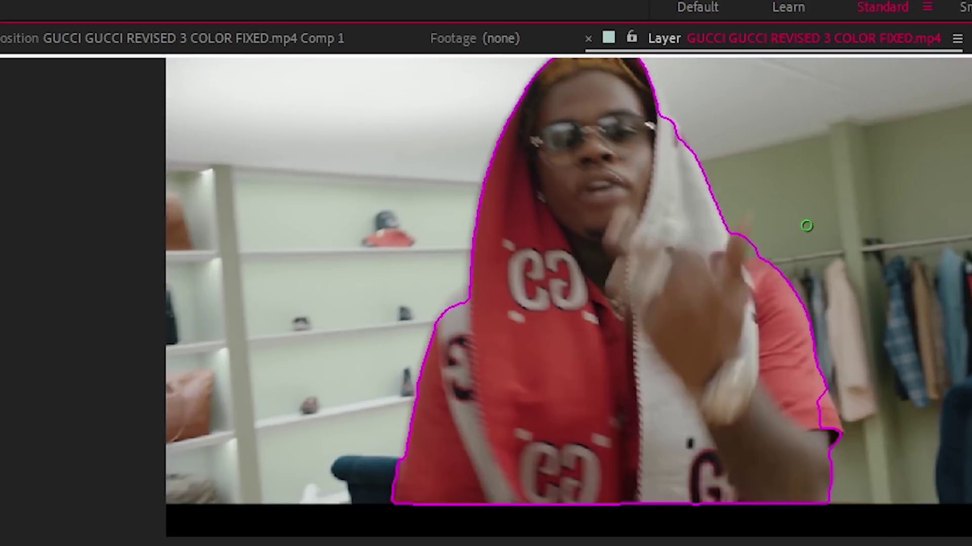
{"action": "key", "text": "Page_Down"}
{"action": "key", "text": "Page_Down"}
{"action": "key", "text": "Page_Down"}
{"action": "key", "text": "Page_Down"}
{"action": "key", "text": "Page_Up"}
{"action": "left_click_drag", "start_coordinate": [447, 462], "coordinate": [447, 499]}
- Correct the Roto Brush outline along the hood's shelf-side edge and around the lower arm on the clothes-rack side
{"action": "key", "text": "Page_Down"}
{"action": "key", "text": "Page_Down"}
{"action": "left_click_drag", "start_coordinate": [532, 182], "coordinate": [514, 228]}
{"action": "left_click_drag", "start_coordinate": [874, 434], "coordinate": [857, 516]}
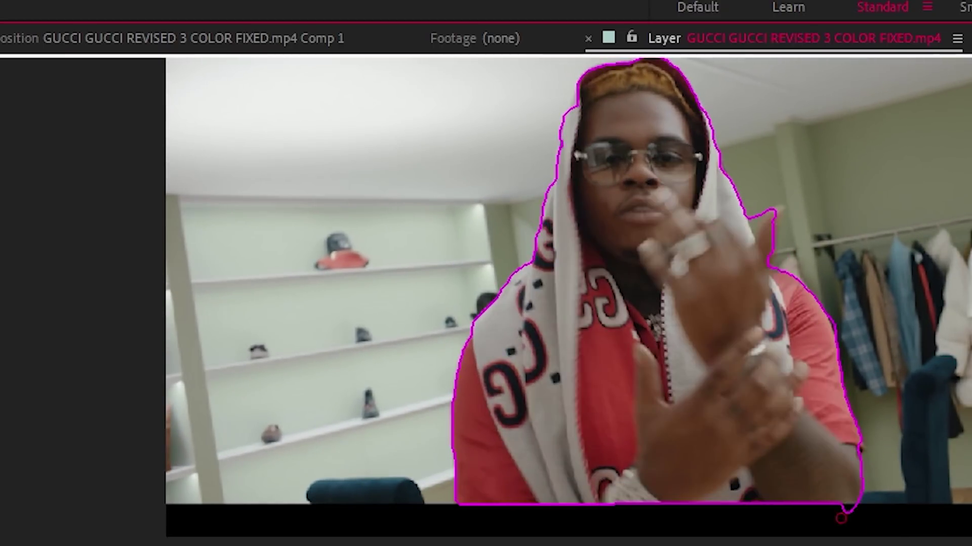
- Advance five more frames and paint the raised fingers beside the hood into the Roto Brush foreground
{"action": "key", "text": "Page_Down"}
{"action": "key", "text": "Page_Down"}
{"action": "key", "text": "Page_Down"}
{"action": "key", "text": "Page_Down"}
{"action": "key", "text": "Page_Down"}
{"action": "left_click_drag", "start_coordinate": [609, 123], "coordinate": [633, 160]}
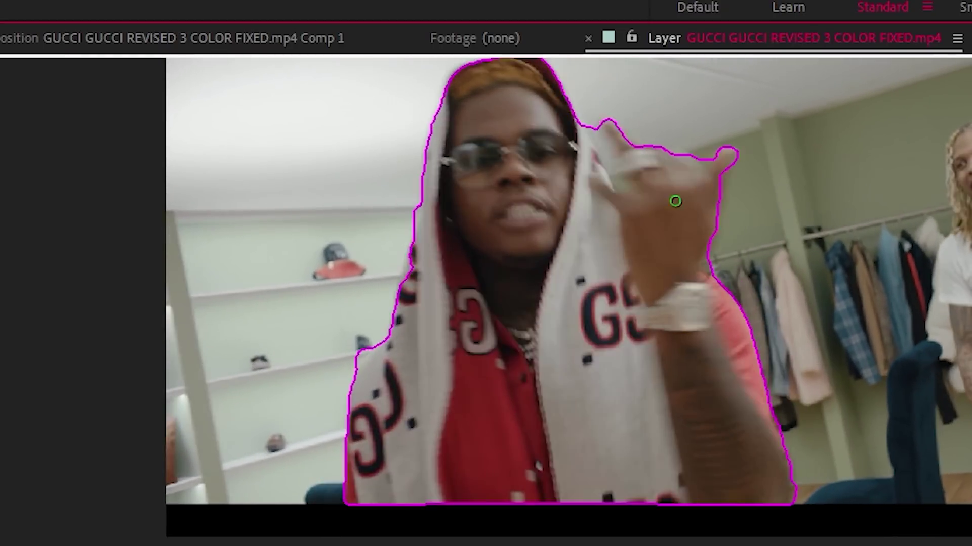
- Propagate the Roto Brush outline to the segment's end at 0:00:43:18 and freeze the result
{"action": "key", "text": "Page_Down"}
{"action": "key", "text": "Page_Down"}
{"action": "key", "text": "Page_Down"}
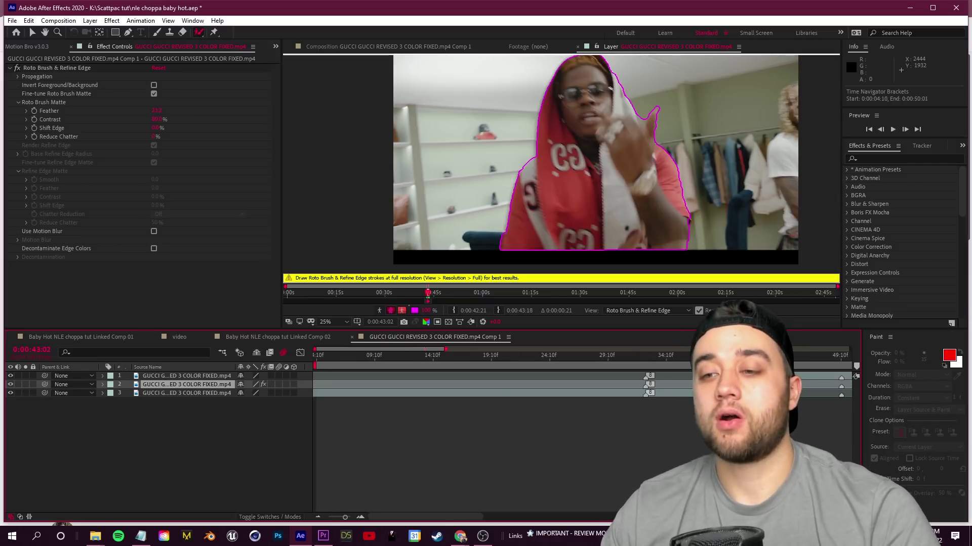
{"action": "key", "text": "Page_Down"}
{"action": "key", "text": "Page_Down"}
{"action": "key", "text": "Page_Down"}
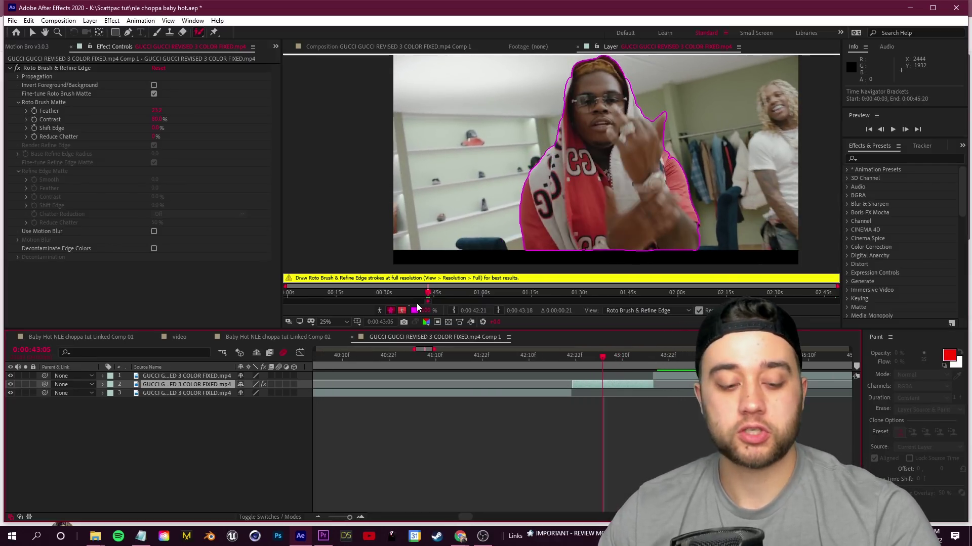
{"action": "scroll", "coordinate": [413, 304], "scroll_direction": "up", "scroll_amount": 3}
{"action": "scroll", "coordinate": [415, 303], "scroll_direction": "up", "scroll_amount": 4}
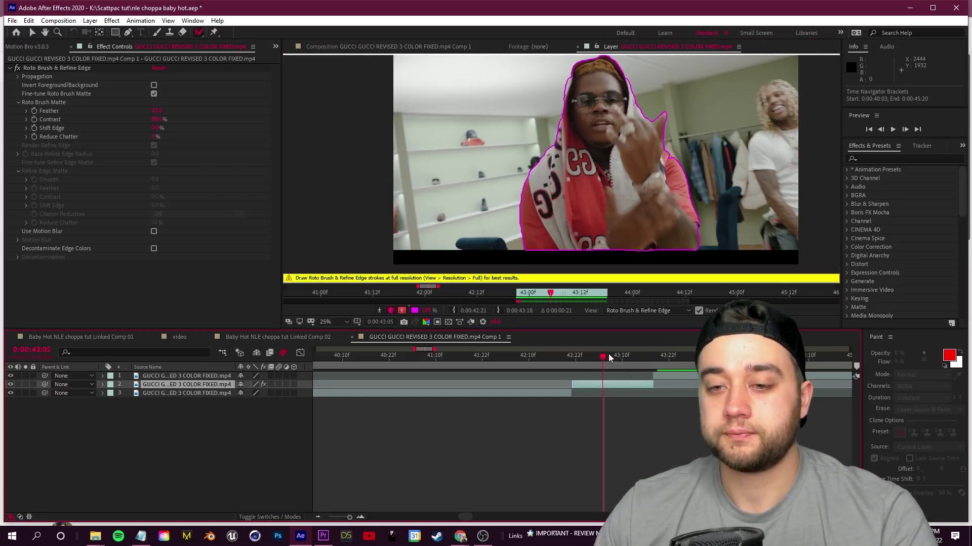
{"action": "left_click_drag", "start_coordinate": [609, 354], "coordinate": [653, 357]}
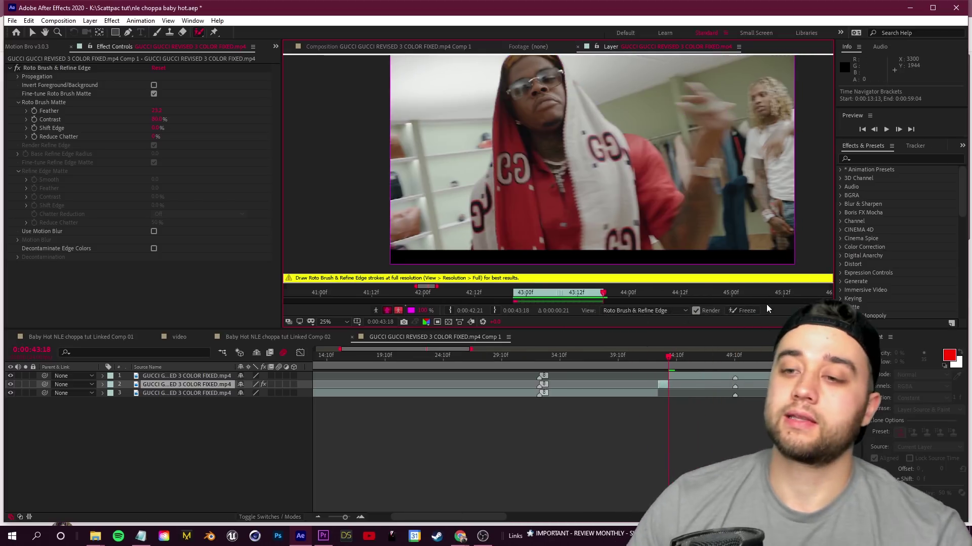
{"action": "left_click", "coordinate": [738, 311]}
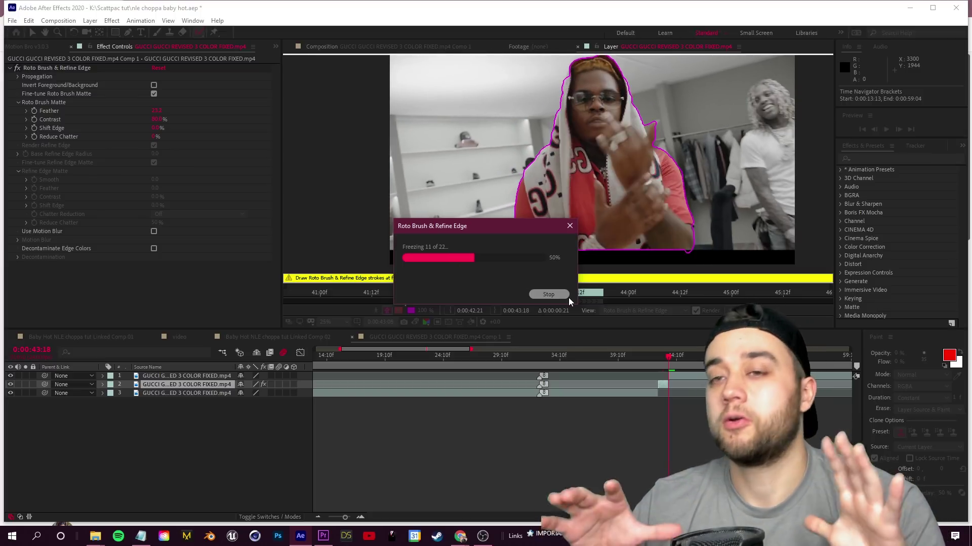
- Return to the composition view, display the cutout over a transparency grid, and check it back at 0:00:42:22
{"action": "left_click", "coordinate": [318, 10]}
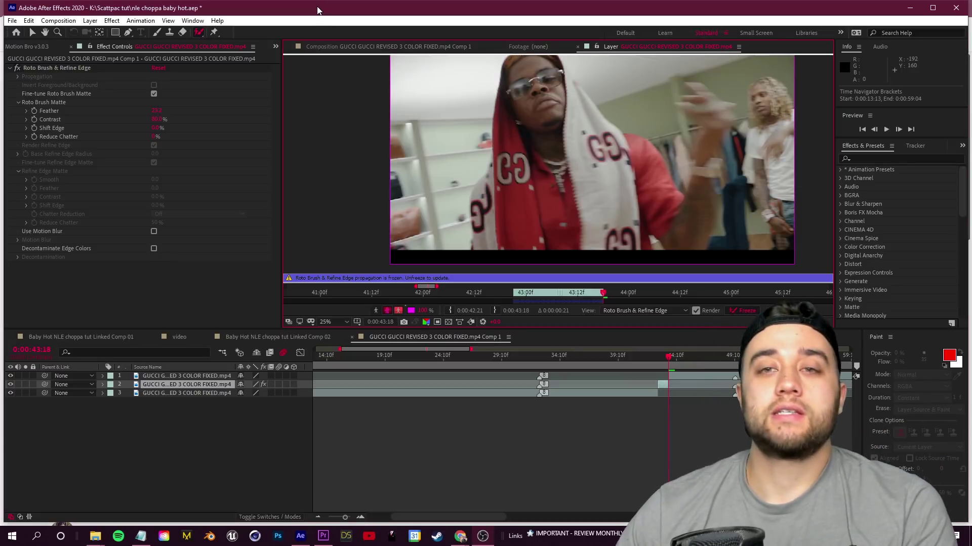
{"action": "left_click", "coordinate": [402, 49]}
{"action": "left_click_drag", "start_coordinate": [664, 358], "coordinate": [662, 359]}
{"action": "scroll", "coordinate": [658, 359], "scroll_direction": "up", "scroll_amount": 2}
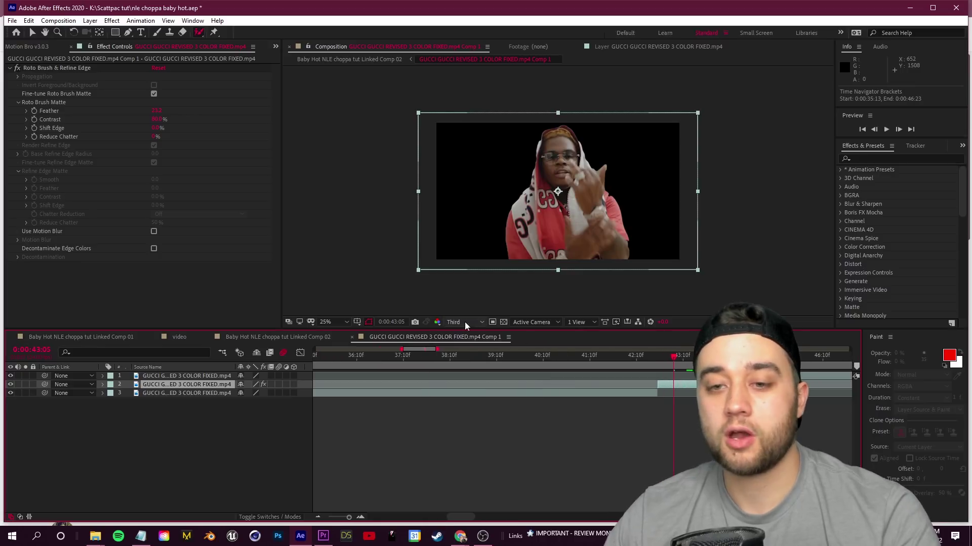
{"action": "left_click", "coordinate": [505, 324]}
{"action": "left_click", "coordinate": [505, 323]}
{"action": "left_click", "coordinate": [505, 324]}
{"action": "mouse_move", "coordinate": [673, 360]}
{"action": "left_mouse_down"}
{"action": "mouse_move", "coordinate": [651, 360]}
{"action": "mouse_move", "coordinate": [658, 364]}
{"action": "left_mouse_up"}
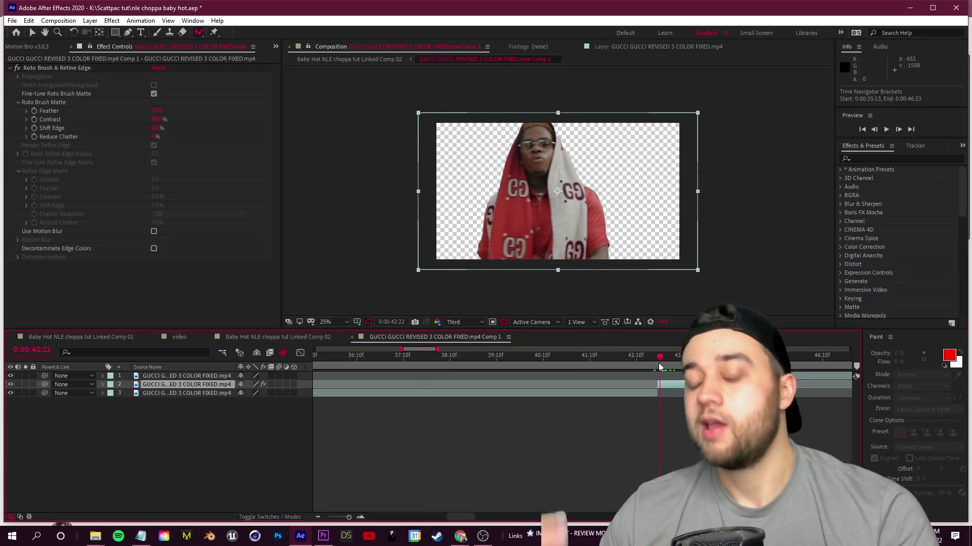
- Play back the middle segment several times to examine the rotoscoped cutout against the neighbouring clips
{"action": "key", "text": "v"}
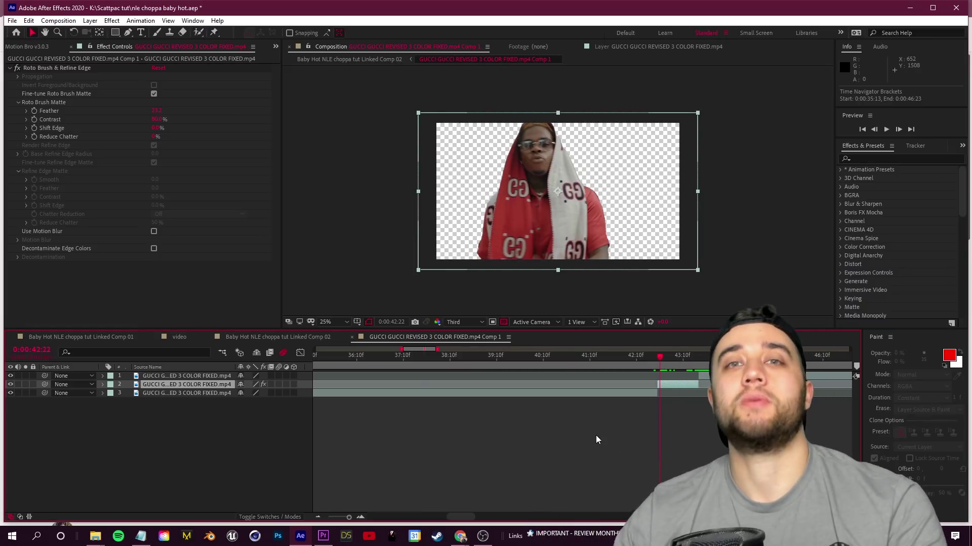
{"action": "key", "text": "space"}
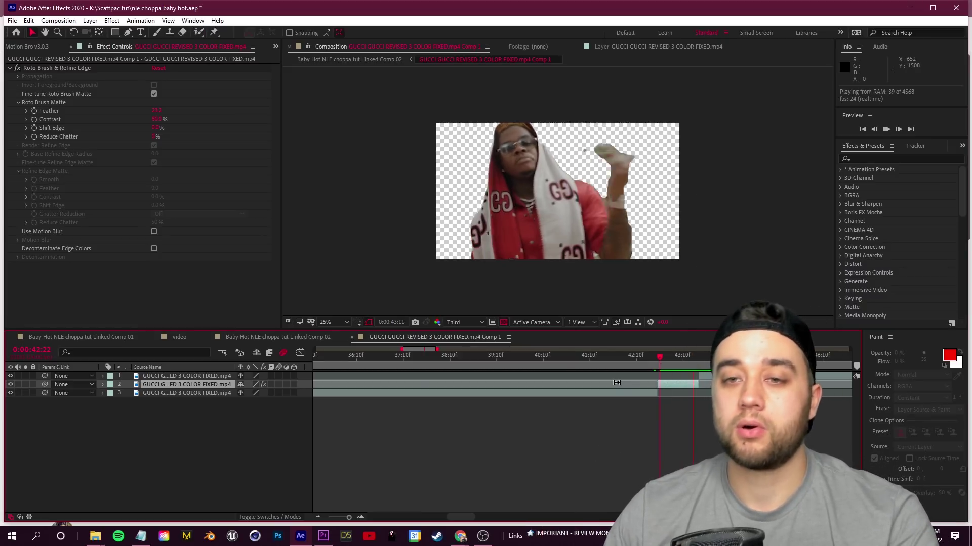
{"action": "key", "text": "space"}
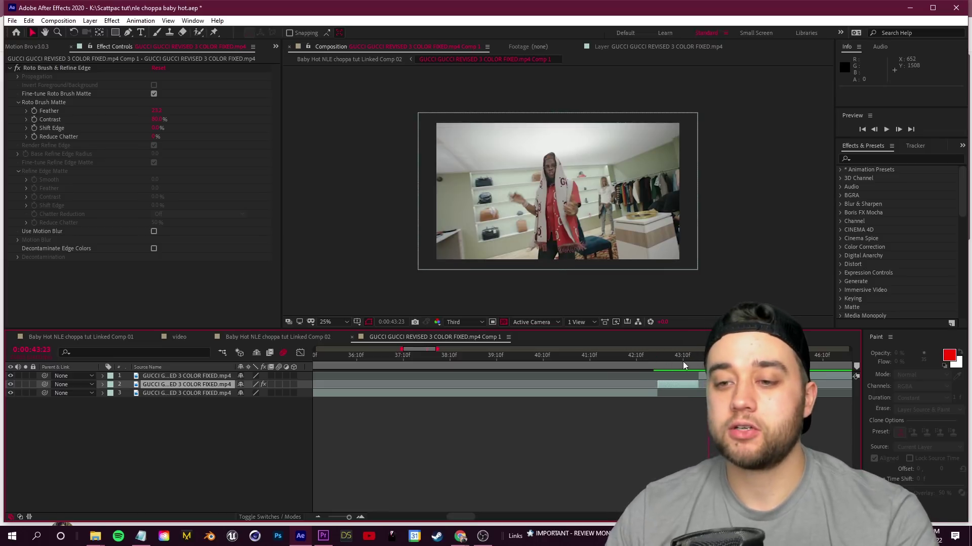
{"action": "key", "text": "space"}
{"action": "key", "text": "space"}
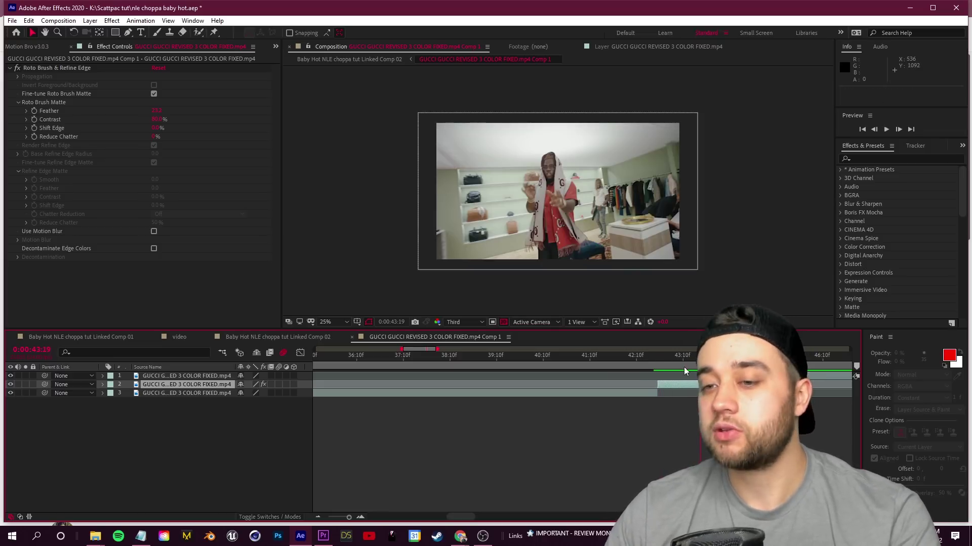
{"action": "key", "text": "space"}
{"action": "key", "text": "space"}
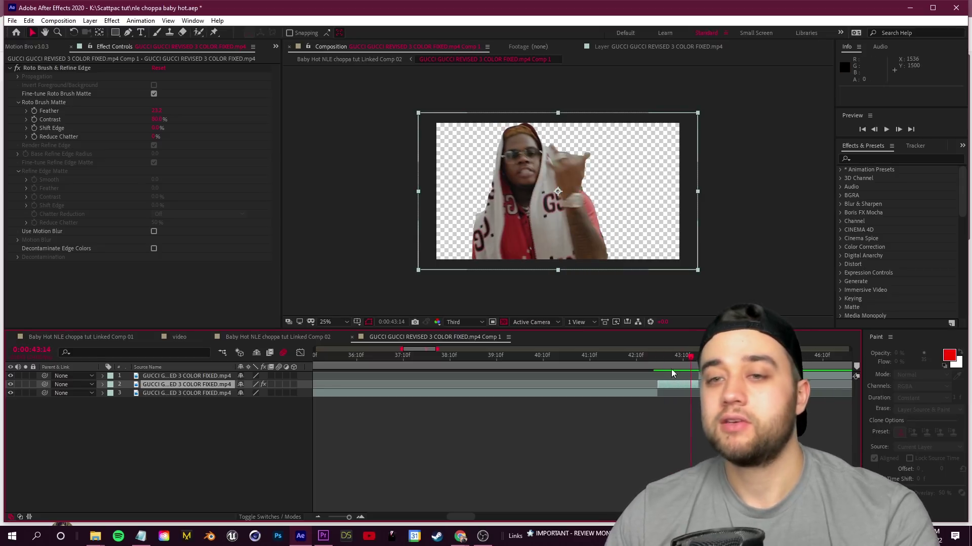
{"action": "left_click", "coordinate": [648, 371]}
{"action": "key", "text": "space"}
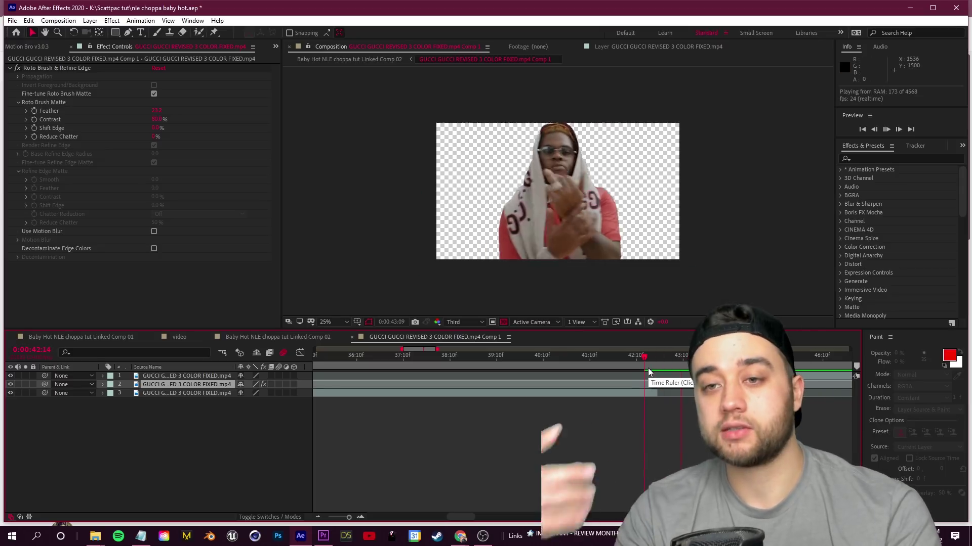
{"action": "key", "text": "space"}
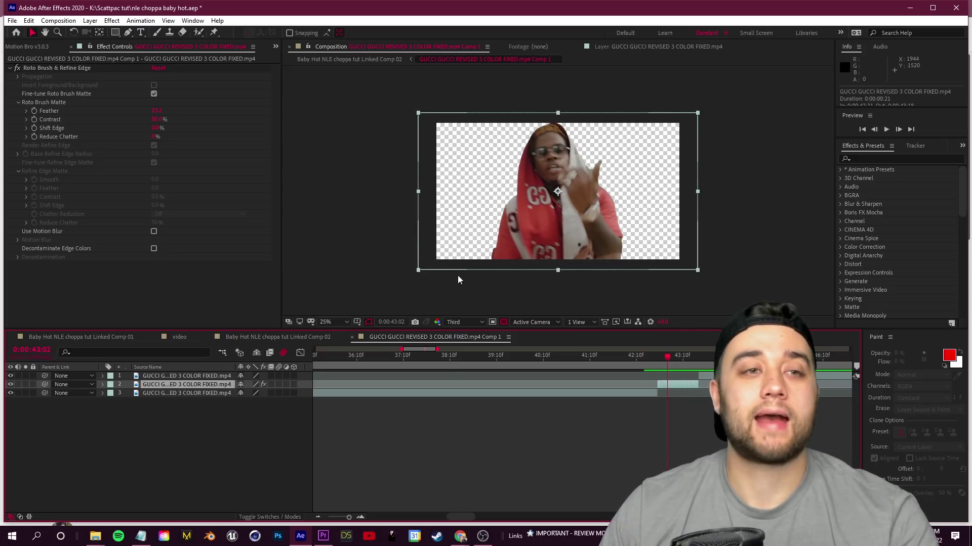
- Try a higher Feather value on the Roto Brush matte at 0:00:43:02 and undo it
{"action": "left_click_drag", "start_coordinate": [155, 111], "coordinate": [170, 110]}
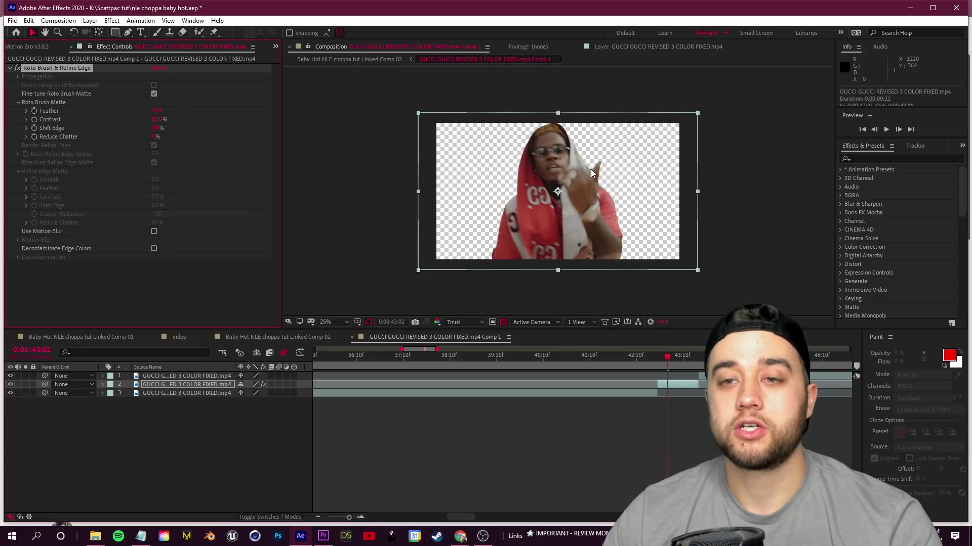
{"action": "key", "text": "ctrl+z"}
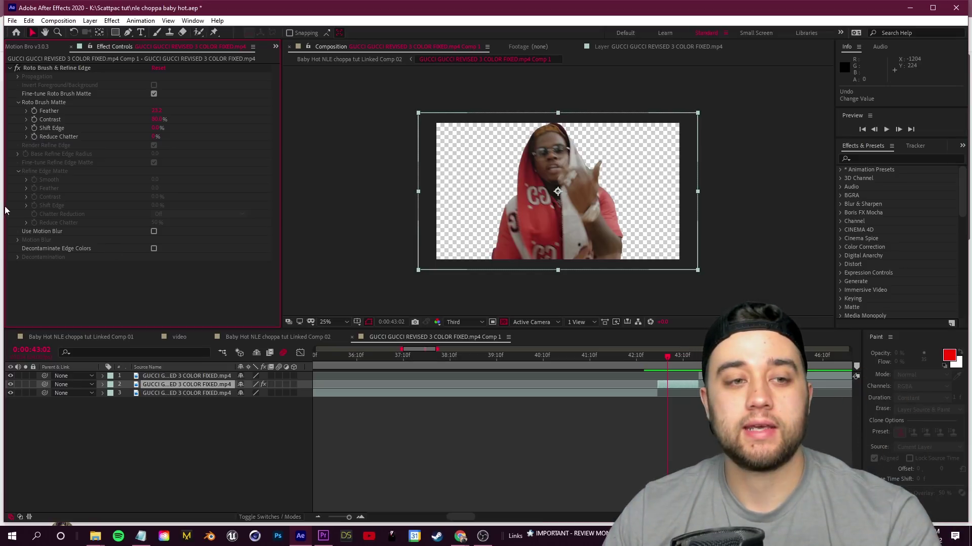
- Enable Use Motion Blur for the Roto Brush & Refine Edge effect and preview the cutout's edges
{"action": "left_click", "coordinate": [153, 232]}
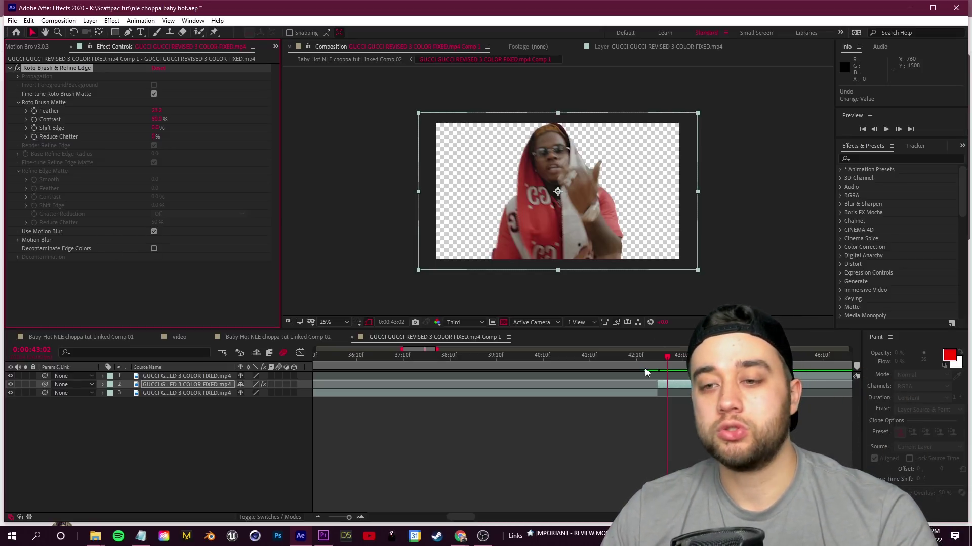
{"action": "key", "text": "space"}
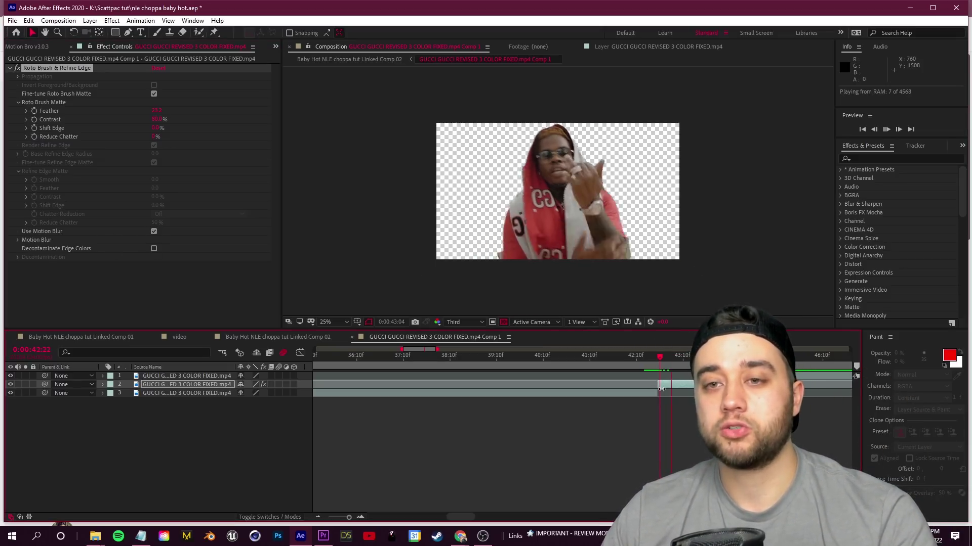
{"action": "mouse_move", "coordinate": [675, 359]}
{"action": "left_mouse_down"}
{"action": "mouse_move", "coordinate": [672, 375]}
{"action": "mouse_move", "coordinate": [667, 369]}
{"action": "left_mouse_up"}
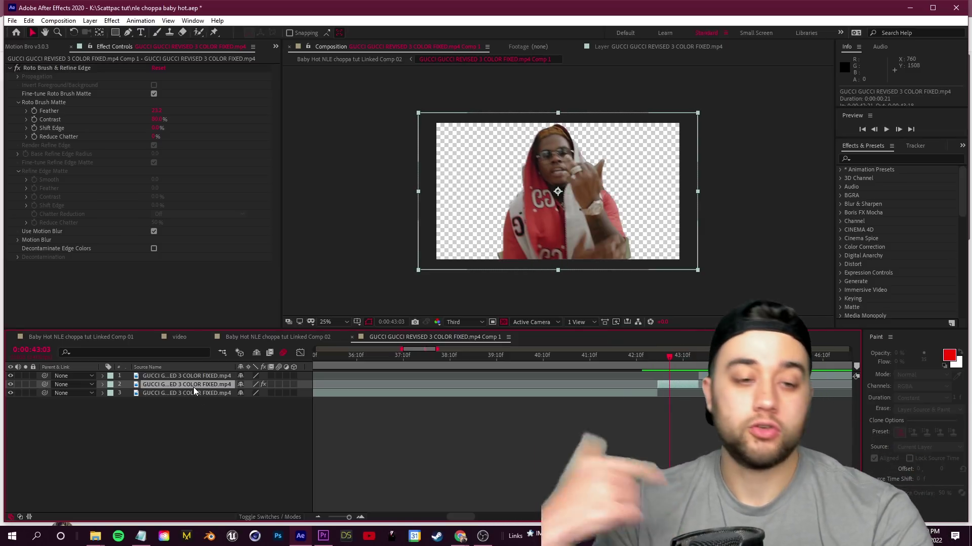
- Duplicate the rotoscoped middle layer and rename the upper copy CLONE
{"action": "key", "text": "ctrl+d"}
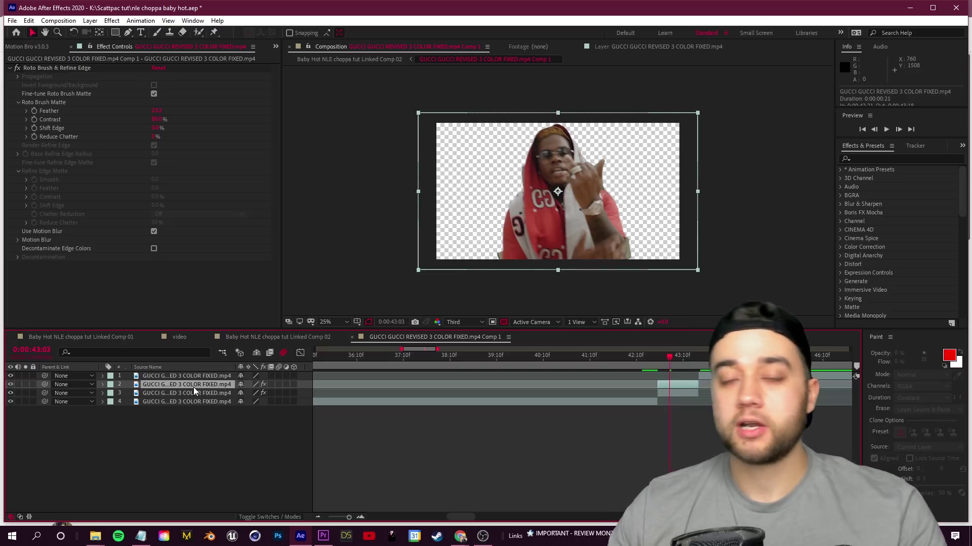
{"action": "right_click", "coordinate": [194, 388]}
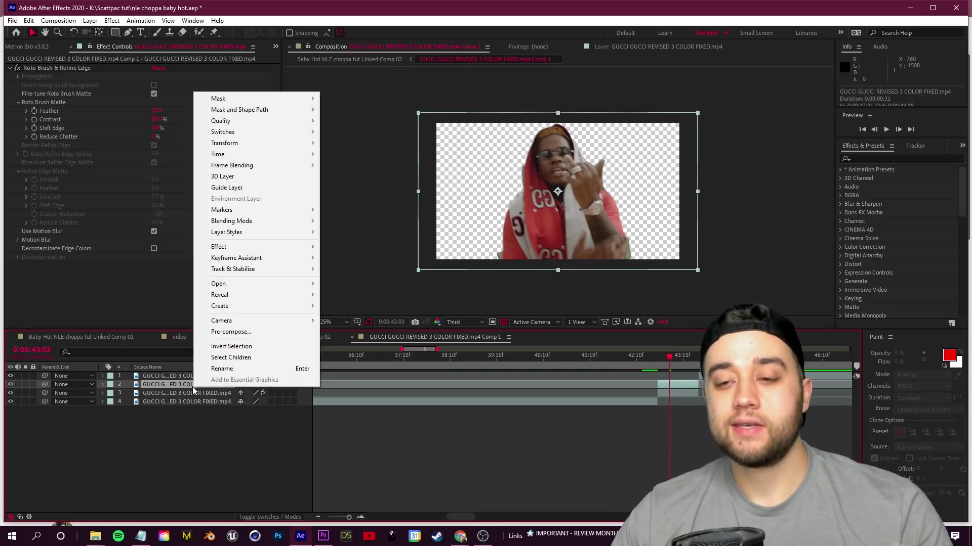
{"action": "left_click", "coordinate": [222, 370]}
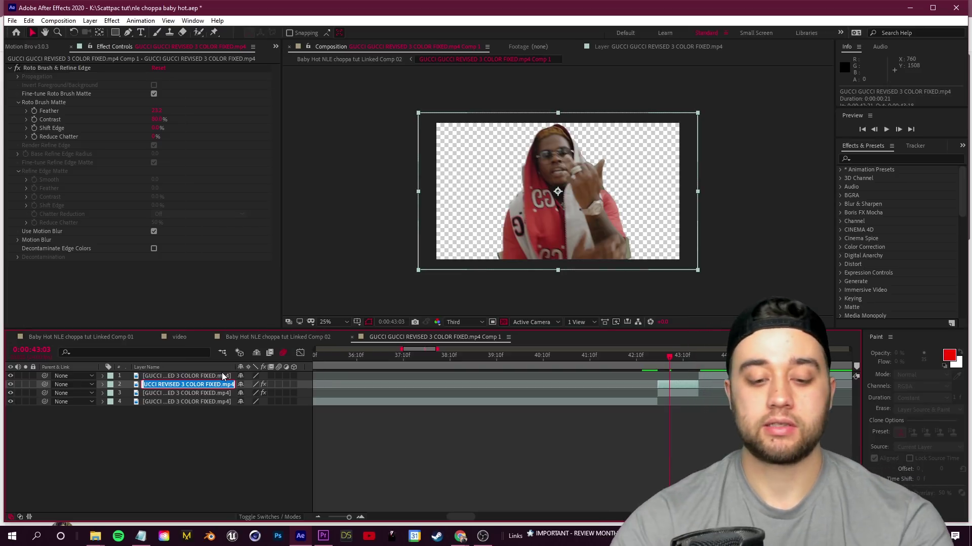
{"action": "type", "text": "CLONE"}
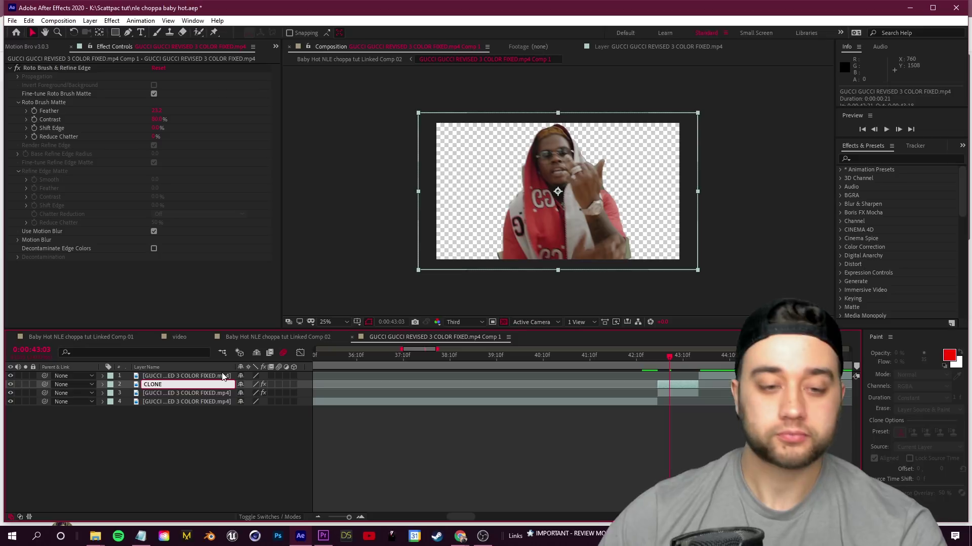
- Rename the layer beneath CLONE as BG and delete its Roto Brush & Refine Edge effect
{"action": "left_click", "coordinate": [205, 395]}
{"action": "key", "text": "Return"}
{"action": "type", "text": "BG"}
{"action": "key", "text": "Return"}
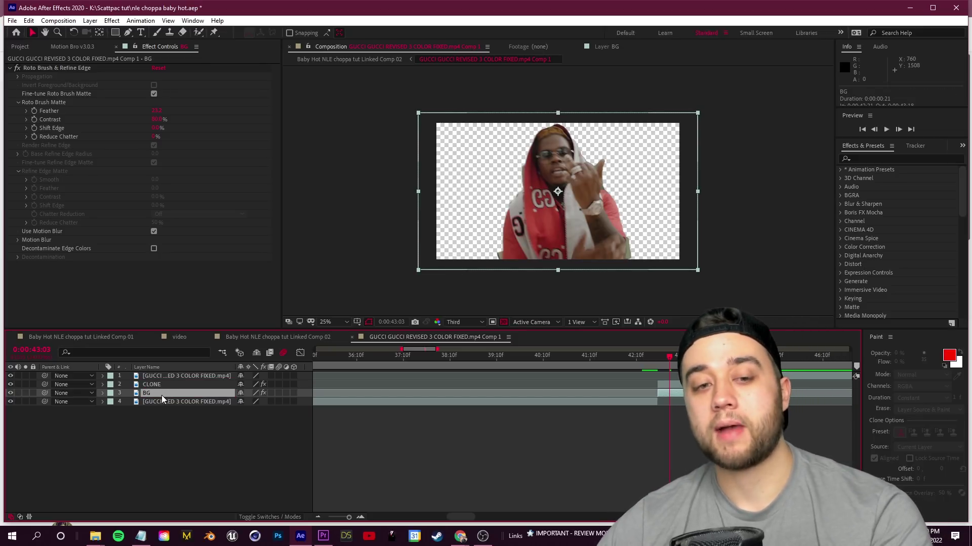
{"action": "left_click", "coordinate": [65, 69]}
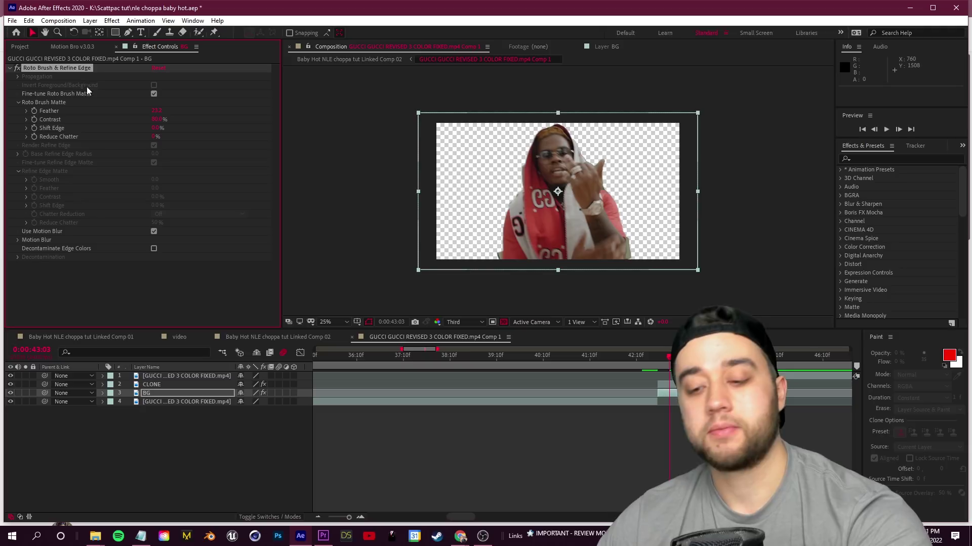
{"action": "key", "text": "Delete"}
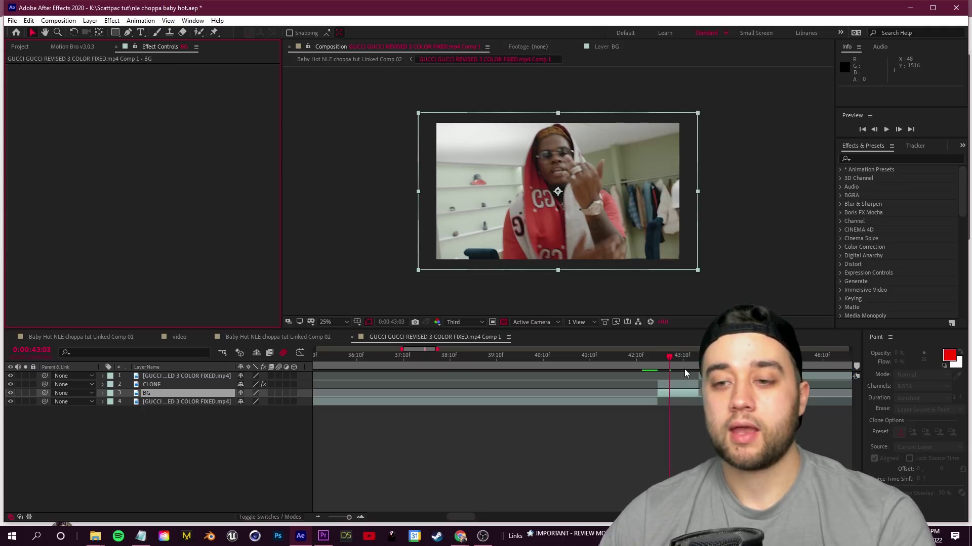
- Try offsetting the CLONE layer sideways to position 488, 572 over the BG footage and preview the doubled figure
{"action": "left_click", "coordinate": [10, 394]}
{"action": "left_click", "coordinate": [143, 385]}
{"action": "left_click_drag", "start_coordinate": [588, 200], "coordinate": [499, 184]}
{"action": "key", "text": "space"}
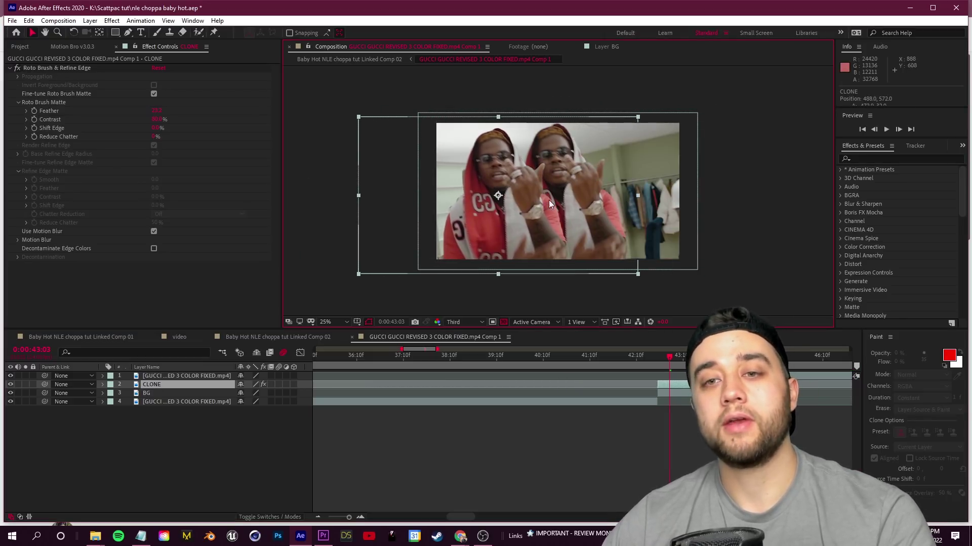
{"action": "key", "text": "space"}
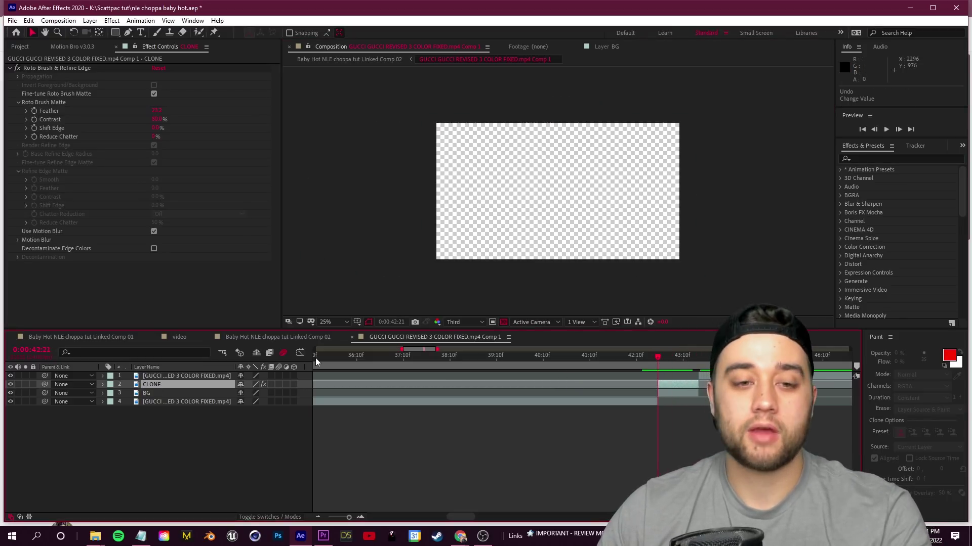
- Switch to Linked Comp 01 and scrub back to 0:00:01:20 to review the freeze-frame clones
{"action": "left_click", "coordinate": [282, 338]}
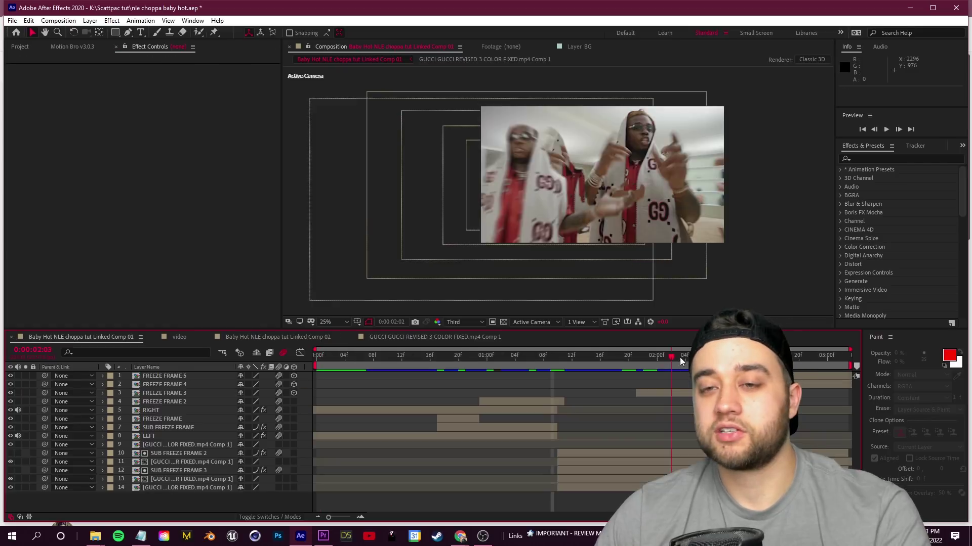
{"action": "left_click_drag", "start_coordinate": [681, 361], "coordinate": [629, 360]}
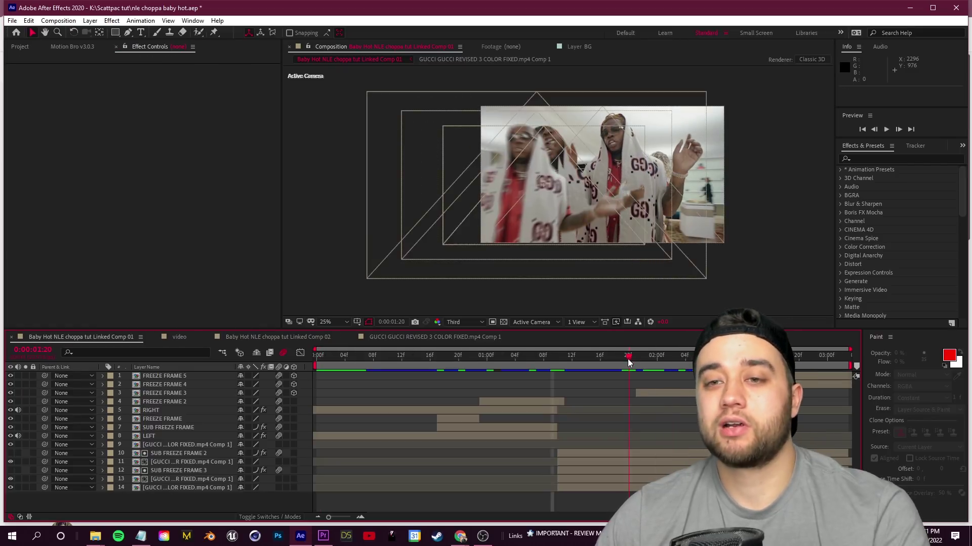
- Return to the GUCCI GUCCI comp and set keyframes on all of the CLONE layer's transform properties at 0:00:42:22
{"action": "left_click", "coordinate": [371, 339]}
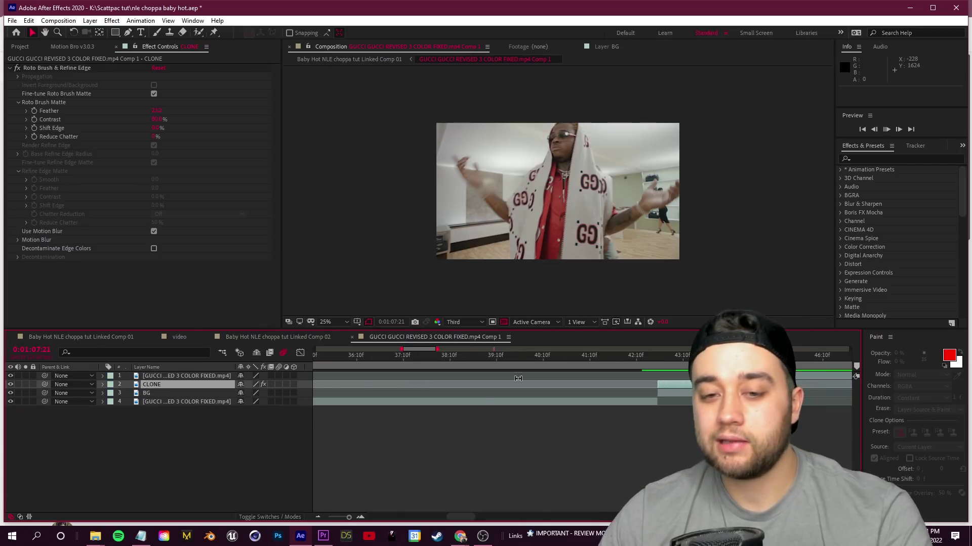
{"action": "left_click_drag", "start_coordinate": [467, 357], "coordinate": [509, 373]}
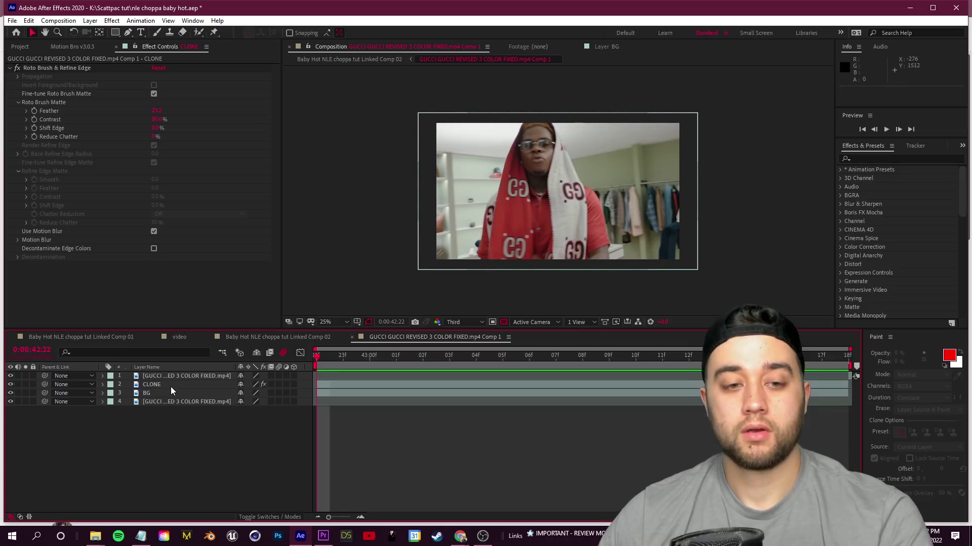
{"action": "left_click", "coordinate": [175, 385]}
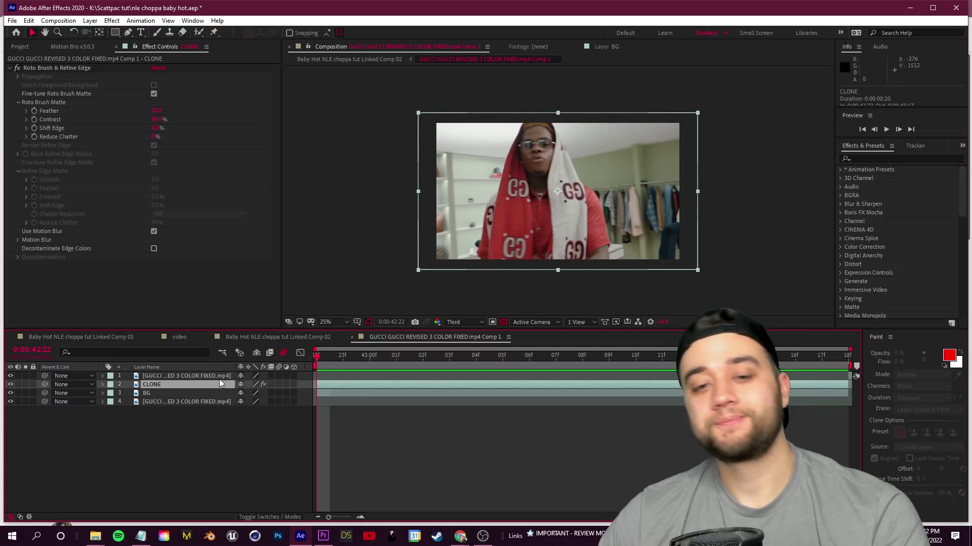
{"action": "left_click", "coordinate": [102, 384]}
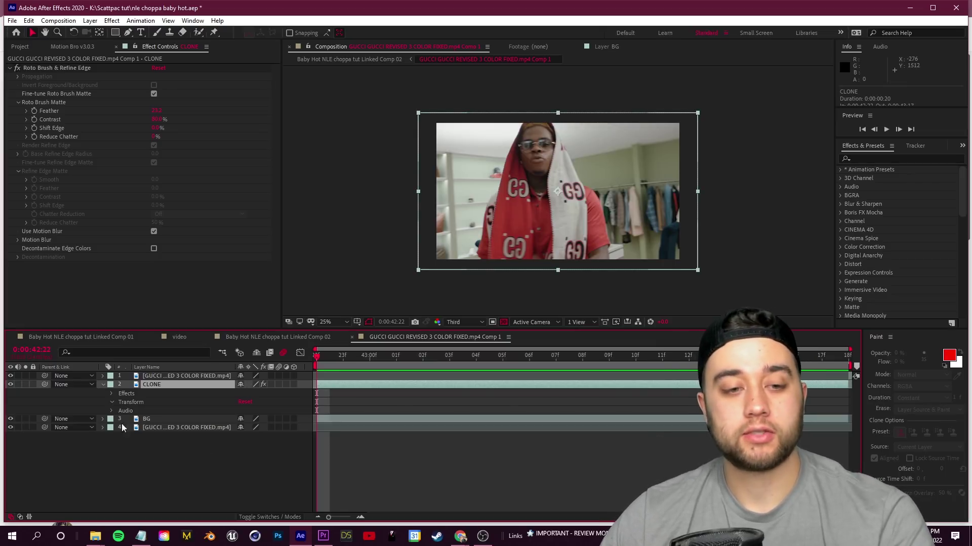
{"action": "left_click_drag", "start_coordinate": [128, 411], "coordinate": [128, 445]}
{"action": "key", "text": "ctrl+z"}
{"action": "left_click", "coordinate": [129, 410]}
- Shift CLONE sideways with a Position keyframe at 0:00:43:03, enable its motion blur and preview the slide
{"action": "left_click_drag", "start_coordinate": [316, 360], "coordinate": [449, 363]}
{"action": "left_click_drag", "start_coordinate": [247, 419], "coordinate": [308, 394]}
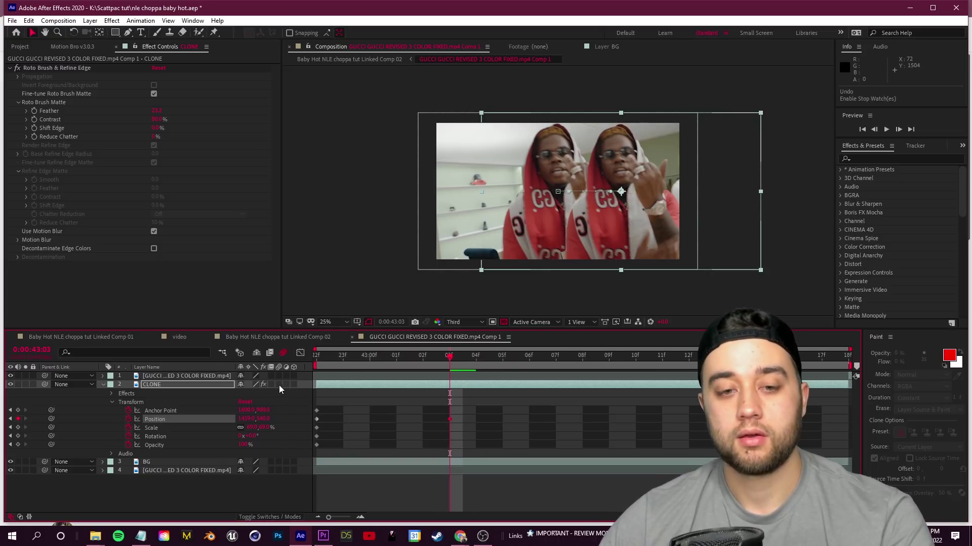
{"action": "key", "text": "space"}
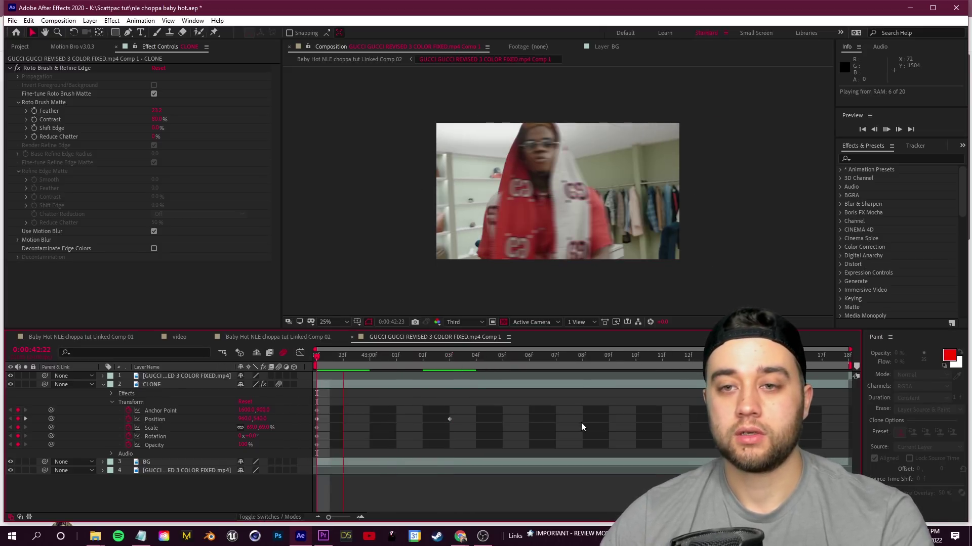
{"action": "key", "text": "space"}
{"action": "left_click_drag", "start_coordinate": [643, 359], "coordinate": [316, 390]}
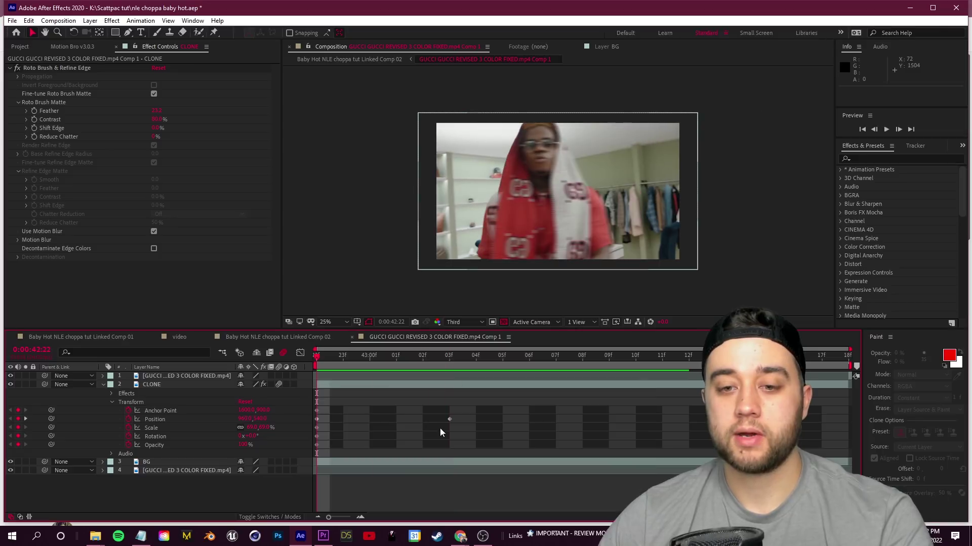
- Speed up the slide by moving CLONE's second Position keyframe to 0:00:43:00, and preview it
{"action": "left_click", "coordinate": [449, 419]}
{"action": "left_click_drag", "start_coordinate": [425, 420], "coordinate": [369, 419]}
{"action": "key", "text": "space"}
{"action": "key", "text": "space"}
{"action": "mouse_move", "coordinate": [540, 357]}
{"action": "left_mouse_down"}
{"action": "mouse_move", "coordinate": [341, 378]}
{"action": "mouse_move", "coordinate": [474, 373]}
{"action": "left_mouse_up"}
- Try a trailing figure by duplicating CLONE beneath itself and delaying the copy's second Position keyframe to 0:00:43:02
{"action": "left_click", "coordinate": [165, 383]}
{"action": "key", "text": "ctrl+d"}
{"action": "mouse_move", "coordinate": [162, 384]}
{"action": "left_mouse_down"}
{"action": "mouse_move", "coordinate": [167, 459]}
{"action": "mouse_move", "coordinate": [194, 465]}
{"action": "left_mouse_up"}
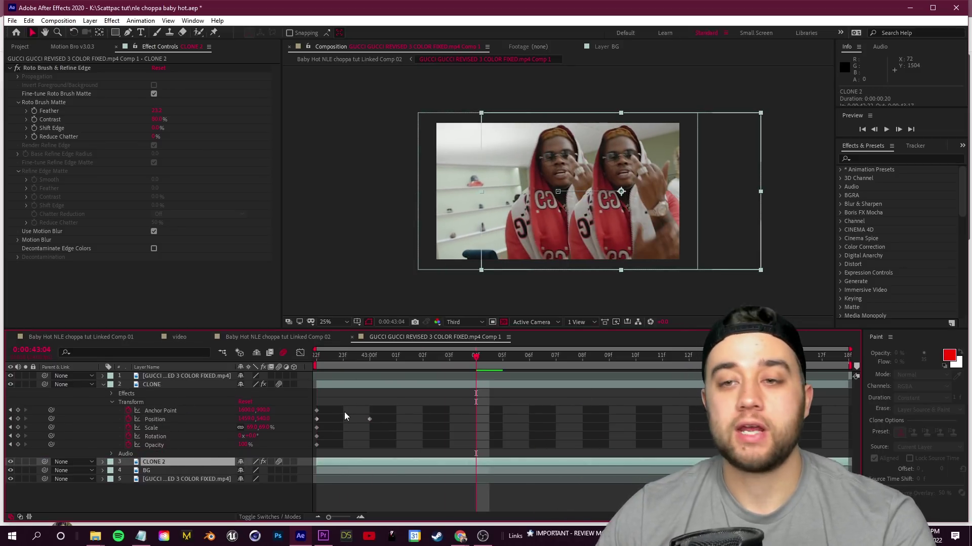
{"action": "key", "text": "Page_Down"}
{"action": "left_click", "coordinate": [899, 160]}
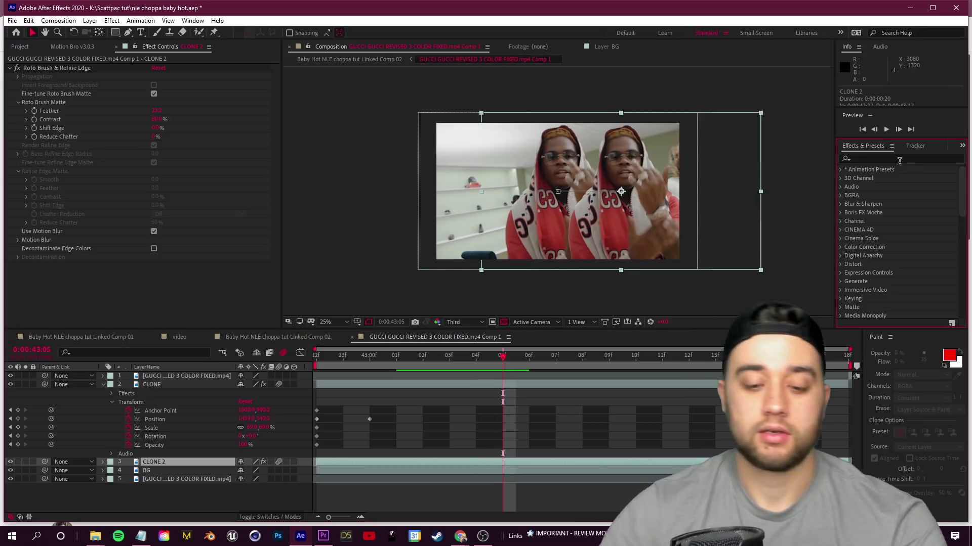
{"action": "left_click", "coordinate": [104, 462]}
{"action": "scroll", "coordinate": [383, 484], "scroll_direction": "down", "scroll_amount": 1}
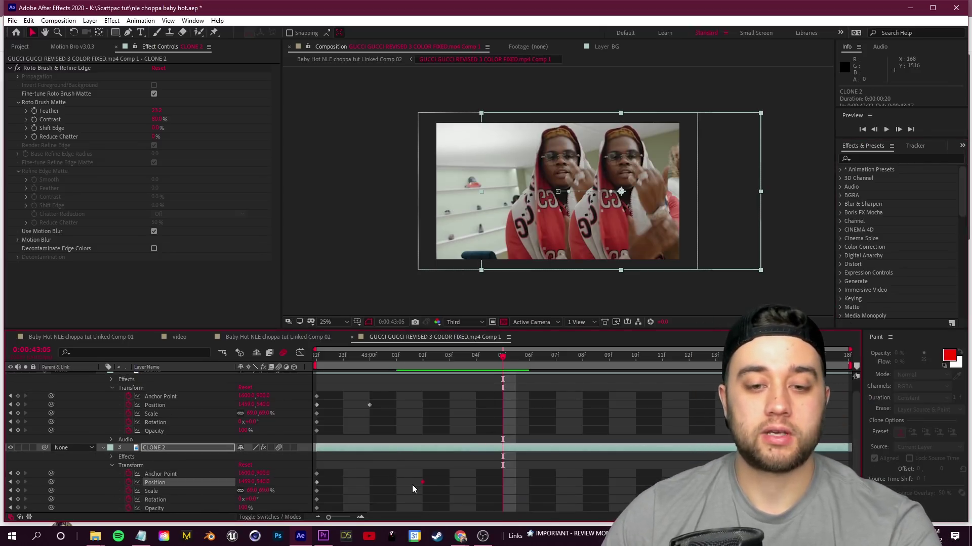
{"action": "mouse_move", "coordinate": [524, 374]}
{"action": "left_mouse_down"}
{"action": "mouse_move", "coordinate": [357, 384]}
{"action": "mouse_move", "coordinate": [372, 386]}
{"action": "left_mouse_up"}
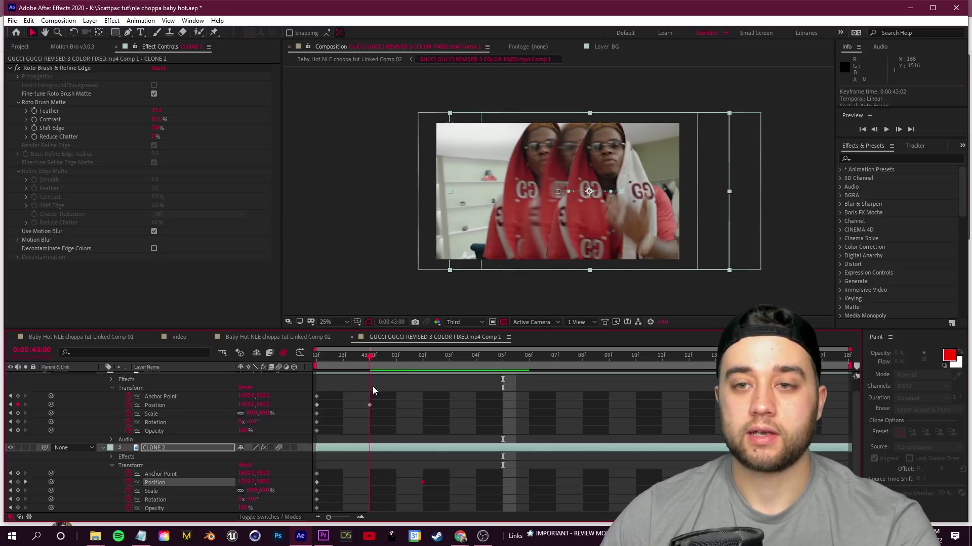
- Try adding a Fill effect to the lower CLONE copy and open its color setting
{"action": "left_click", "coordinate": [878, 164]}
{"action": "type", "text": "fill"}
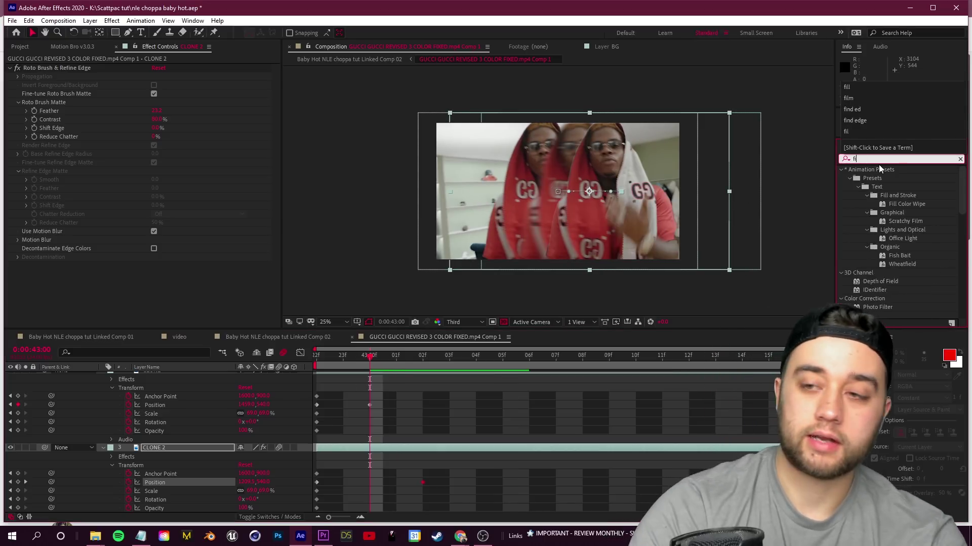
{"action": "mouse_move", "coordinate": [876, 230]}
{"action": "left_mouse_down"}
{"action": "mouse_move", "coordinate": [486, 223]}
{"action": "mouse_move", "coordinate": [202, 385]}
{"action": "mouse_move", "coordinate": [183, 450]}
{"action": "left_mouse_up"}
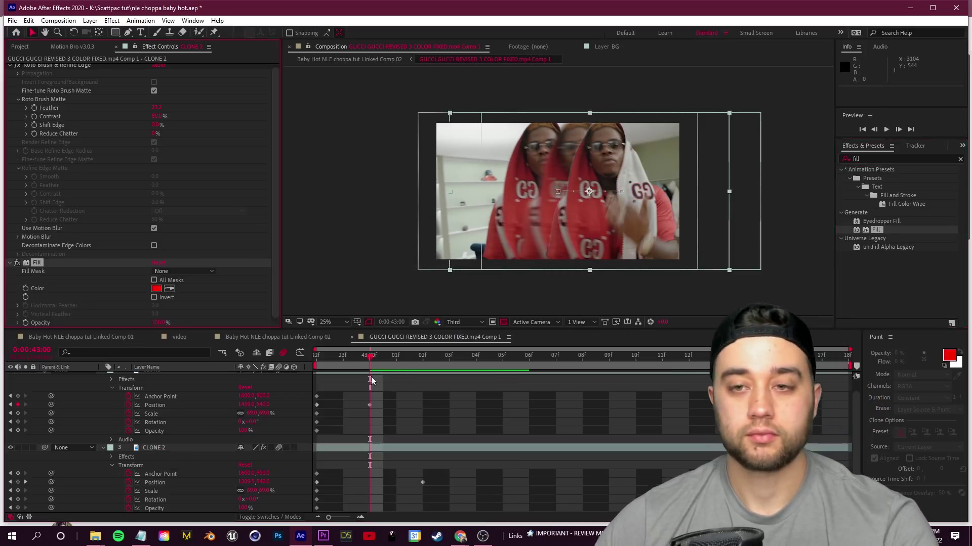
{"action": "left_click", "coordinate": [155, 288]}
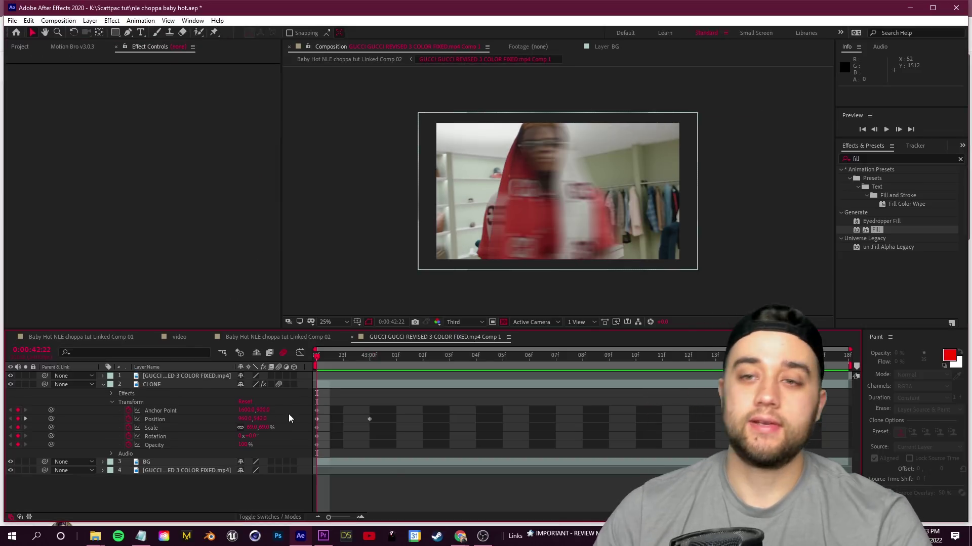
- Preview the single clone's slide and split the CLONE layer at 0:00:43:07
{"action": "key", "text": "space"}
{"action": "key", "text": "space"}
{"action": "left_click_drag", "start_coordinate": [552, 359], "coordinate": [552, 389]}
{"action": "key", "text": "space"}
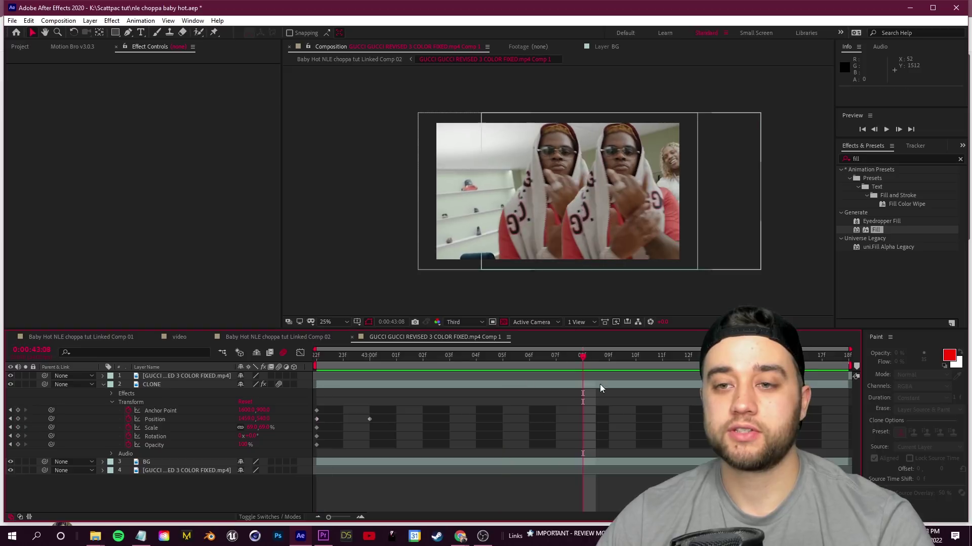
{"action": "left_click", "coordinate": [171, 386]}
{"action": "key", "text": "ctrl+shift+d"}
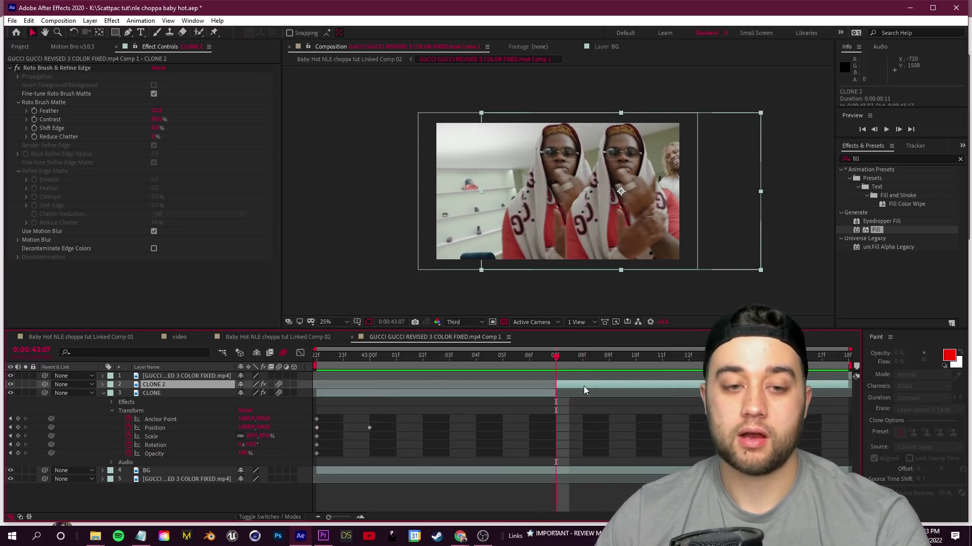
- Rename the second CLONE segment ALPHA TRANSITION and move it directly beneath CLONE
{"action": "right_click", "coordinate": [166, 385]}
{"action": "left_click", "coordinate": [217, 369]}
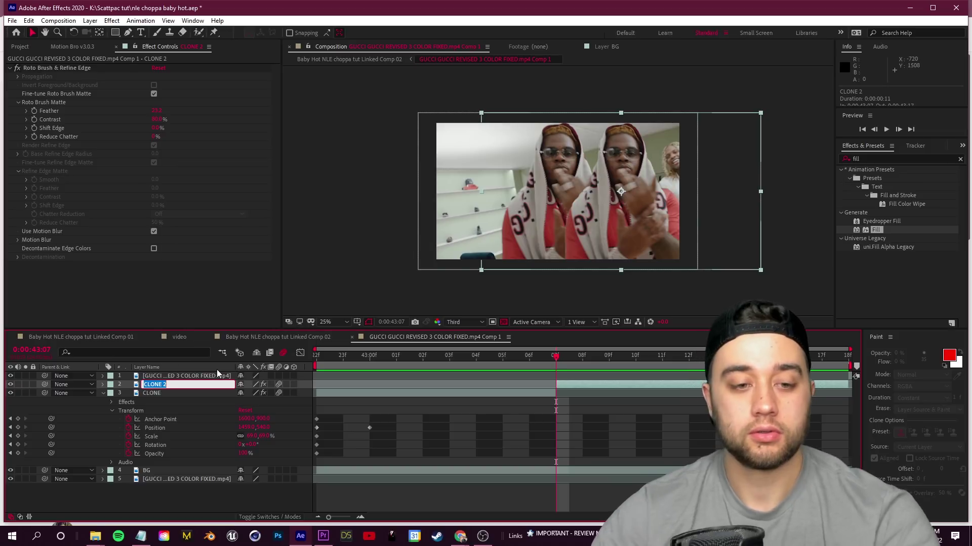
{"action": "type", "text": "ALPHA TRANSI"}
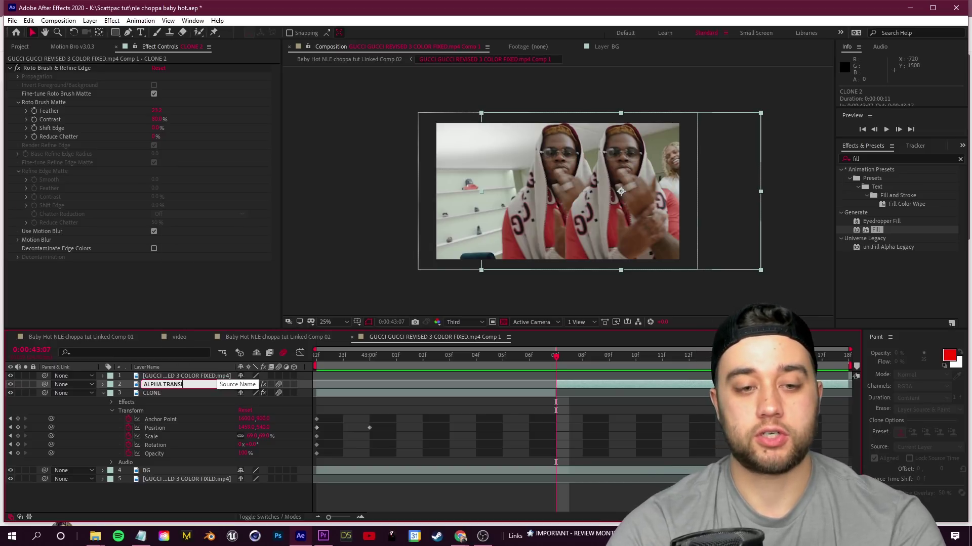
{"action": "key", "text": "Return"}
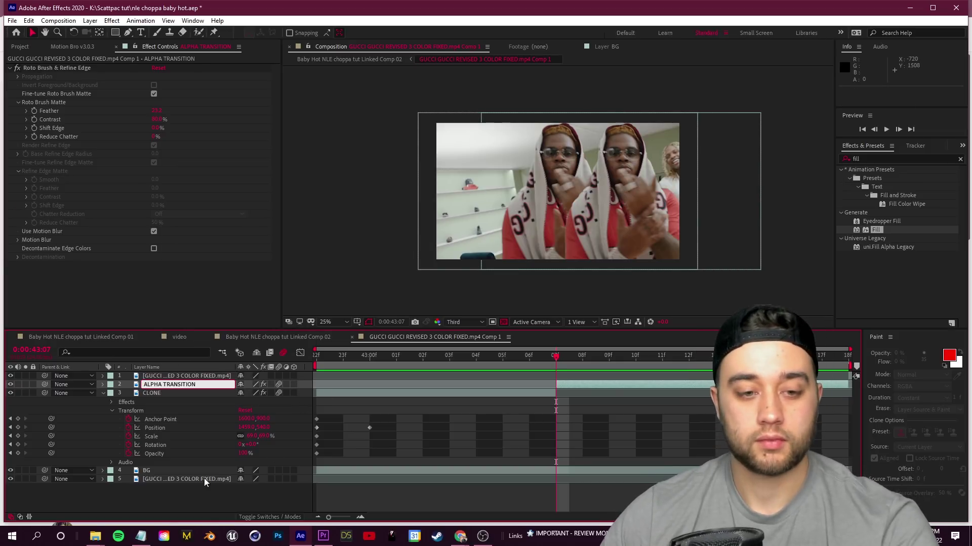
{"action": "left_click", "coordinate": [204, 489]}
{"action": "left_click", "coordinate": [103, 395]}
{"action": "left_click_drag", "start_coordinate": [175, 385], "coordinate": [181, 398]}
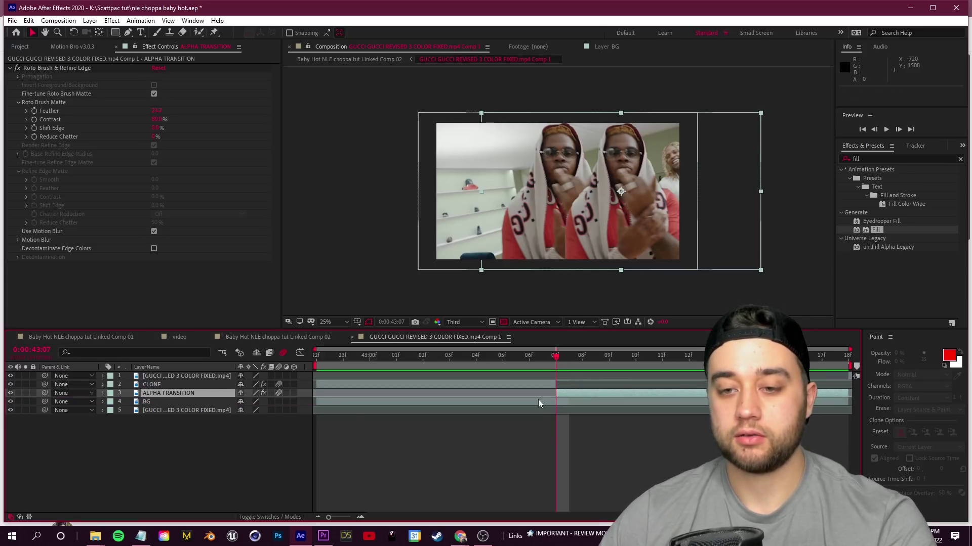
- Add a Fill effect to the ALPHA TRANSITION layer and set its color to black
{"action": "left_click", "coordinate": [578, 393]}
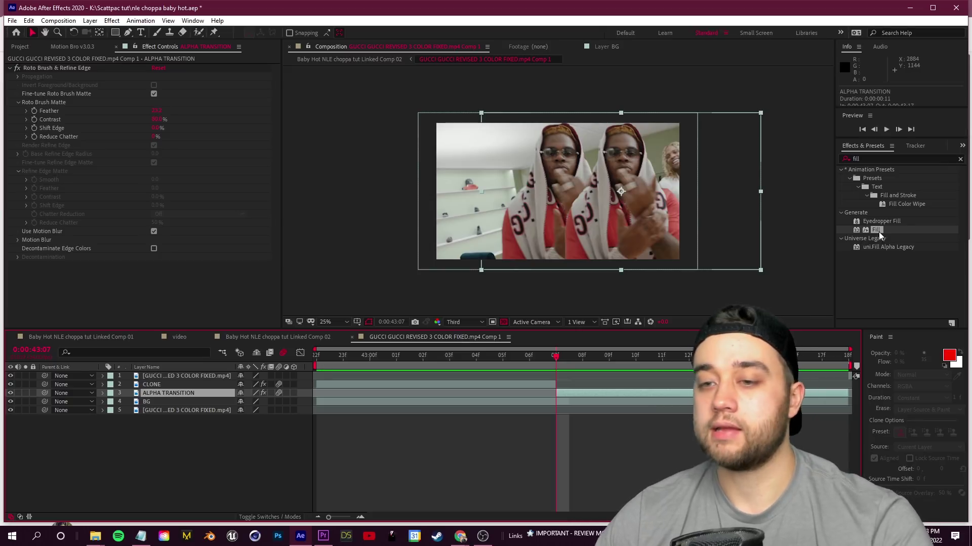
{"action": "left_click_drag", "start_coordinate": [172, 393], "coordinate": [172, 395]}
{"action": "left_click", "coordinate": [158, 284]}
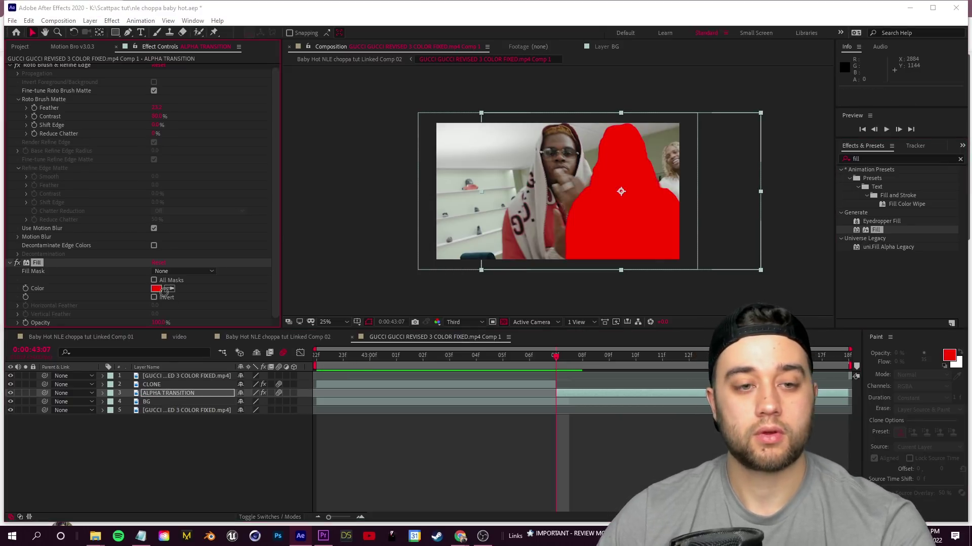
{"action": "left_click", "coordinate": [309, 176]}
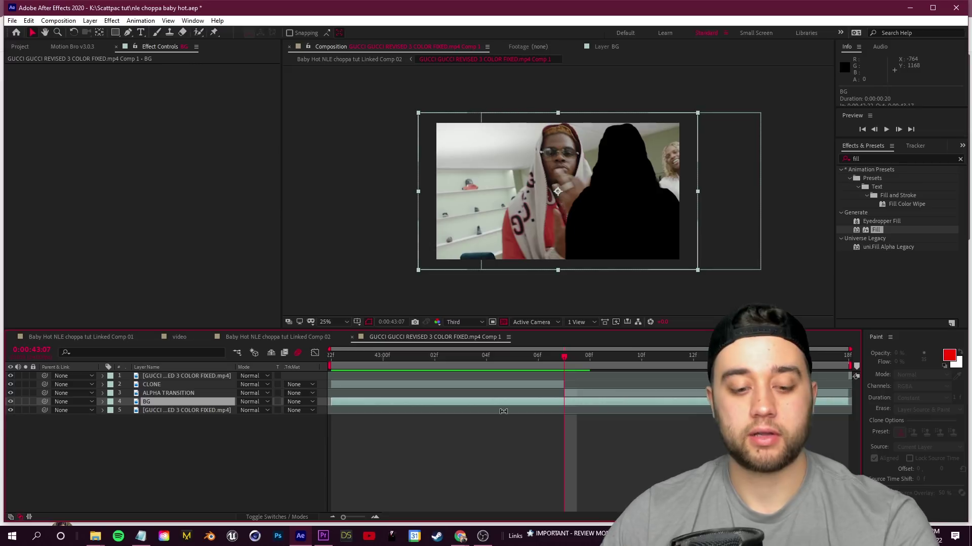
- Split the BG layer at 0:00:43:07 and rename its second segment "bg alpha"
{"action": "key", "text": "ctrl+shift+d"}
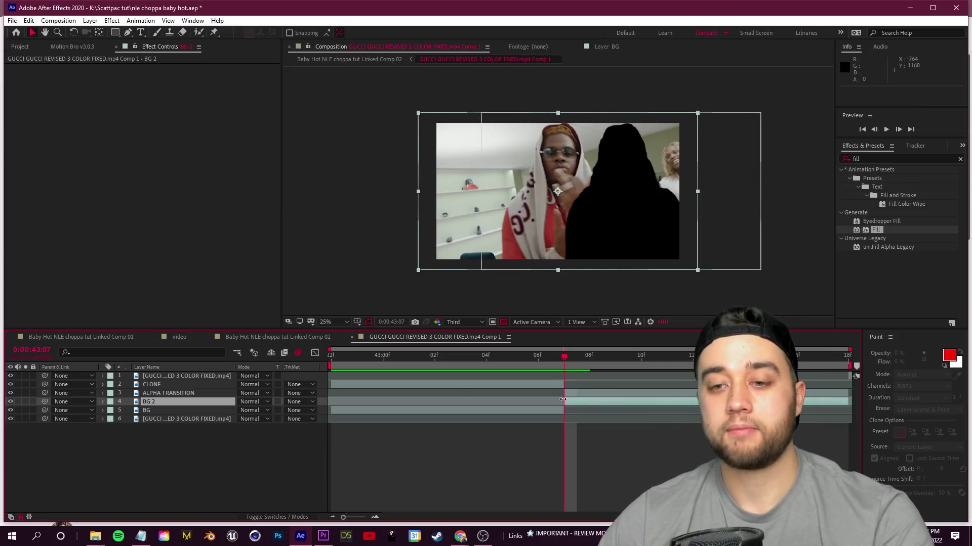
{"action": "right_click", "coordinate": [173, 403]}
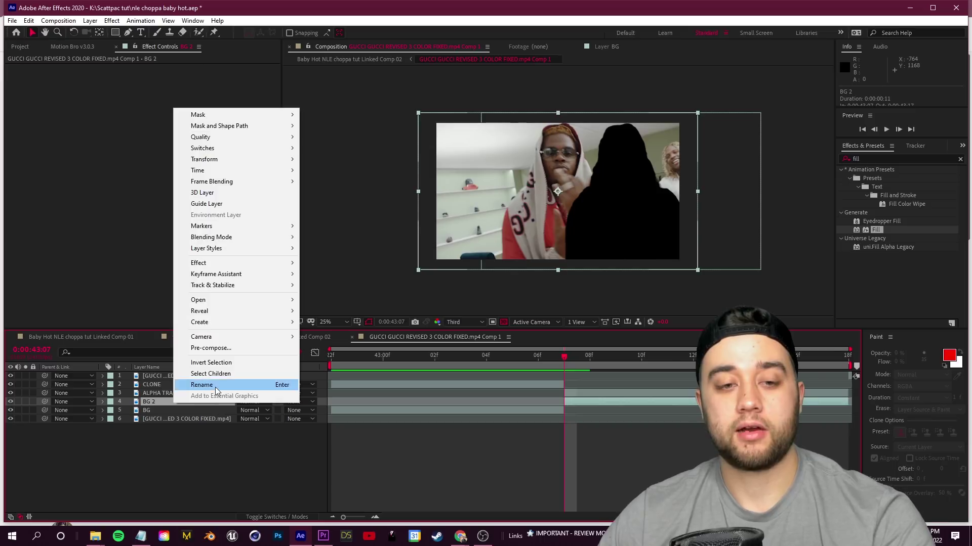
{"action": "left_click", "coordinate": [215, 388]}
{"action": "type", "text": "bg alpha"}
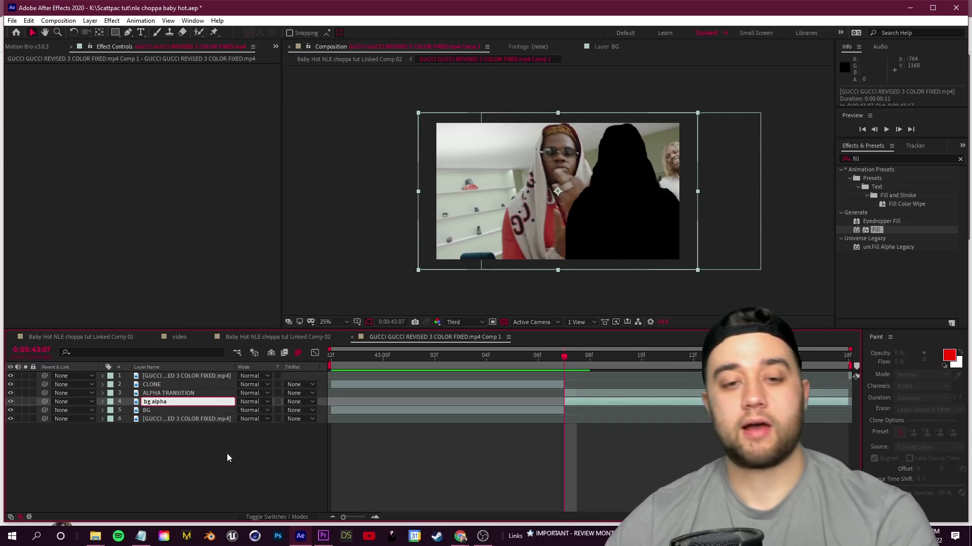
{"action": "key", "text": "Return"}
- Try an Alpha track matte on bg alpha using ALPHA TRANSITION, and delete the bg alpha layer
{"action": "left_click", "coordinate": [295, 404]}
{"action": "left_click", "coordinate": [341, 425]}
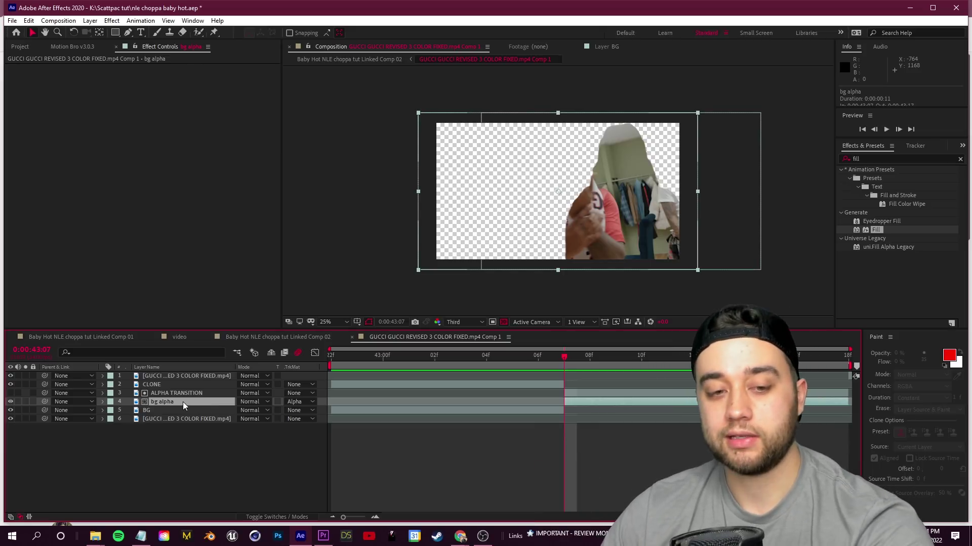
{"action": "key", "text": "Delete"}
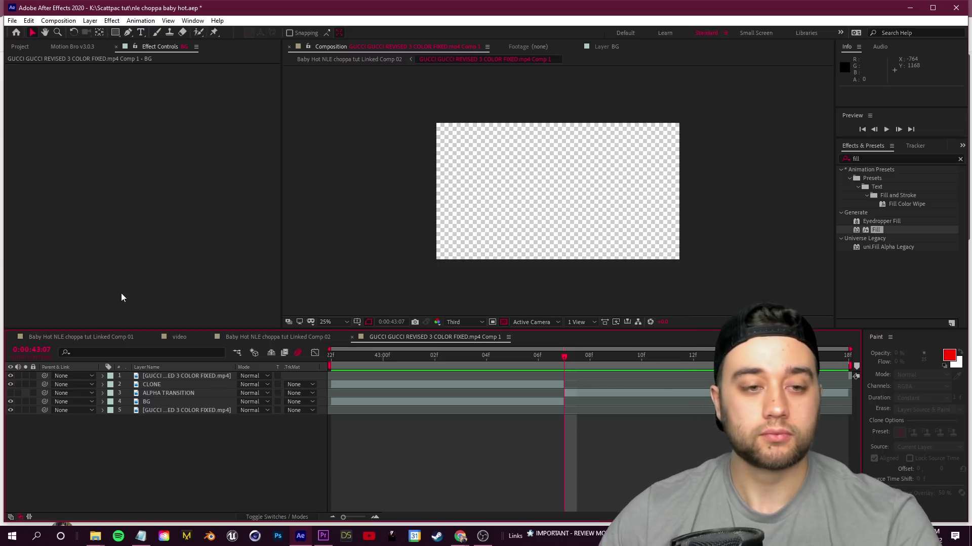
- Duplicate the background clip and keep only the copy's part from 0:00:43:07 onward by splitting it and deleting the earlier segment
{"action": "left_click", "coordinate": [622, 399]}
{"action": "key", "text": "ctrl+d"}
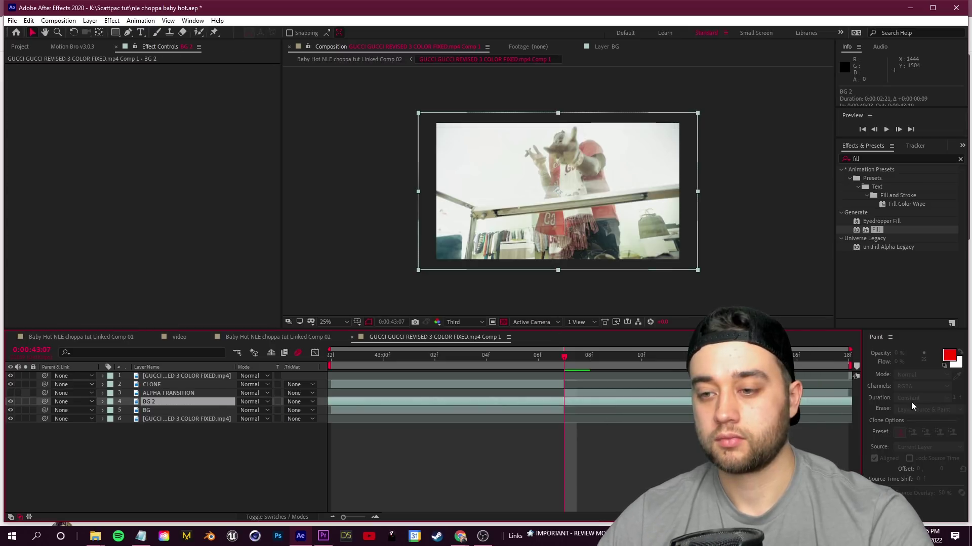
{"action": "key", "text": "ctrl+shift+d"}
{"action": "left_click", "coordinate": [567, 412]}
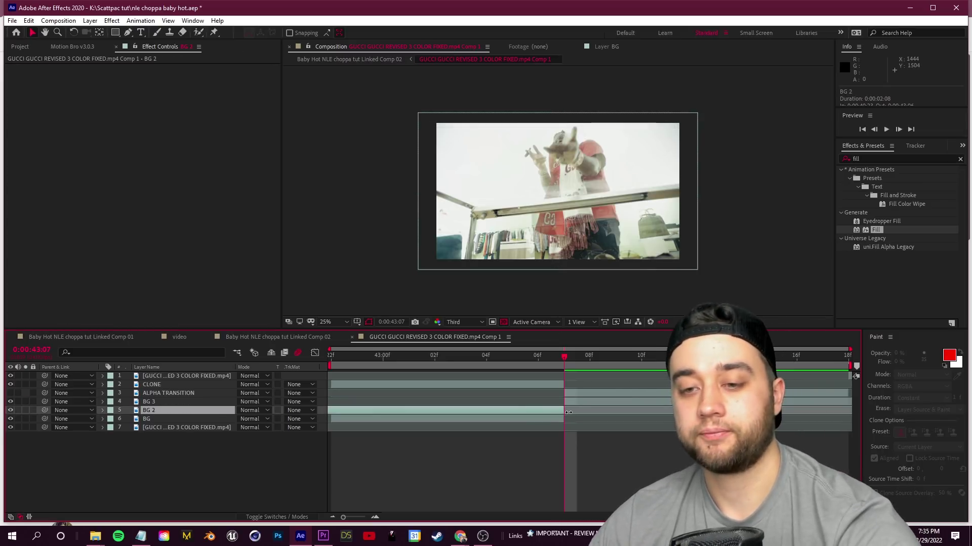
{"action": "key", "text": "Delete"}
- Rename the remaining background segment BG 2 and select the ALPHA TRANSITION layer above it
{"action": "left_click", "coordinate": [576, 402]}
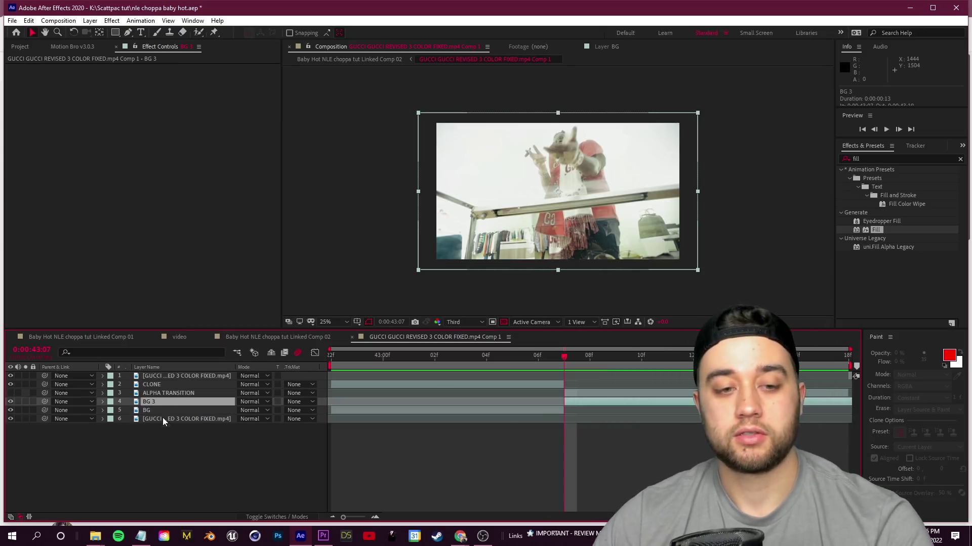
{"action": "right_click", "coordinate": [163, 401]}
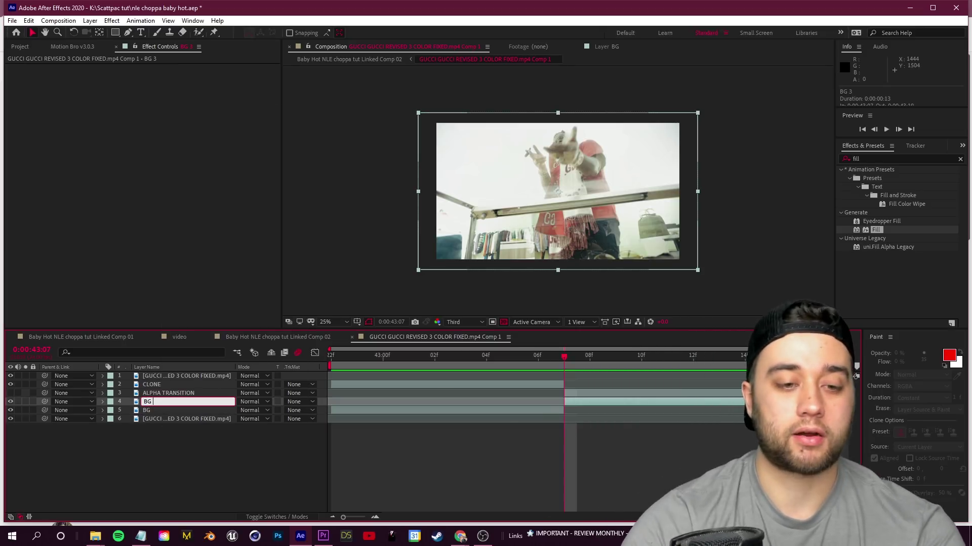
{"action": "left_click", "coordinate": [171, 430]}
{"action": "left_click", "coordinate": [154, 413]}
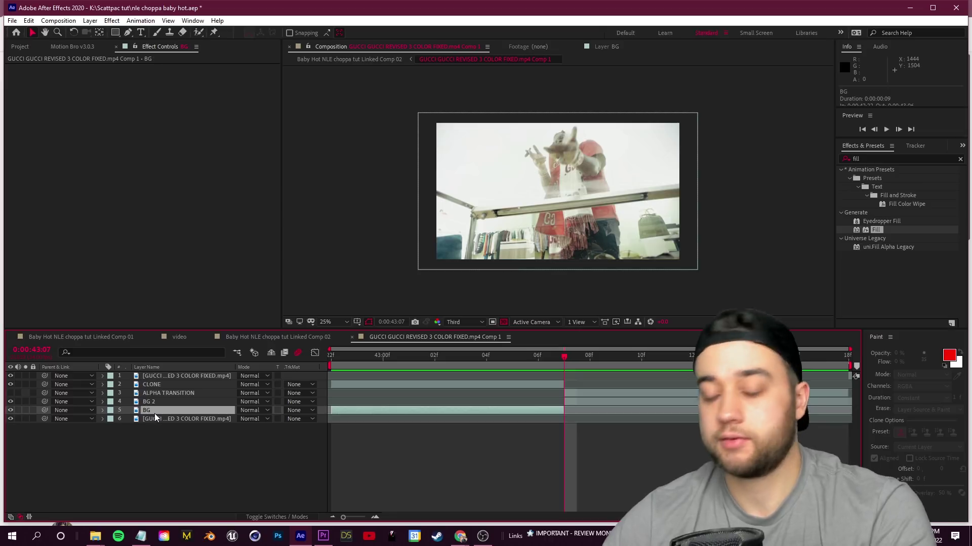
{"action": "left_click", "coordinate": [164, 402]}
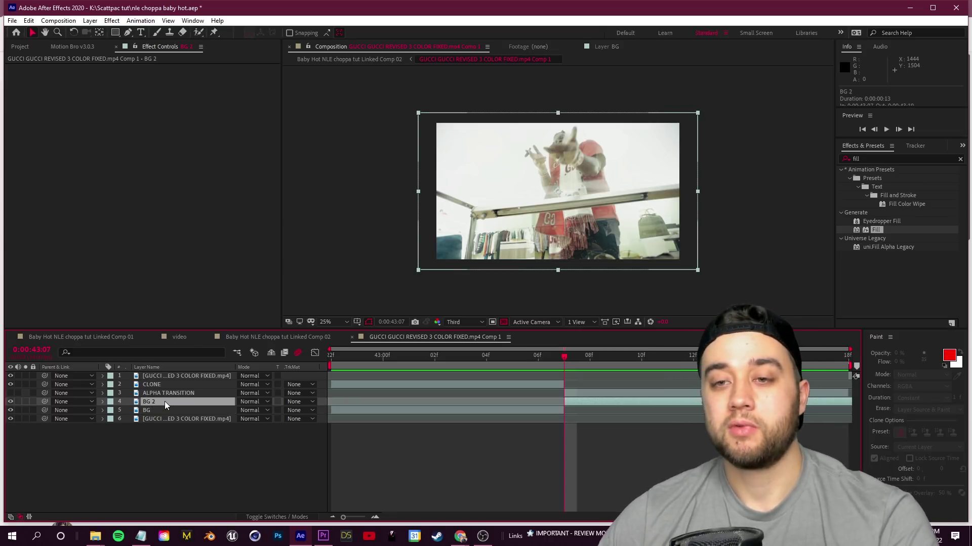
{"action": "mouse_move", "coordinate": [564, 357]}
{"action": "left_mouse_down"}
{"action": "mouse_move", "coordinate": [547, 358]}
{"action": "mouse_move", "coordinate": [559, 360]}
{"action": "left_mouse_up"}
{"action": "left_click", "coordinate": [177, 393]}
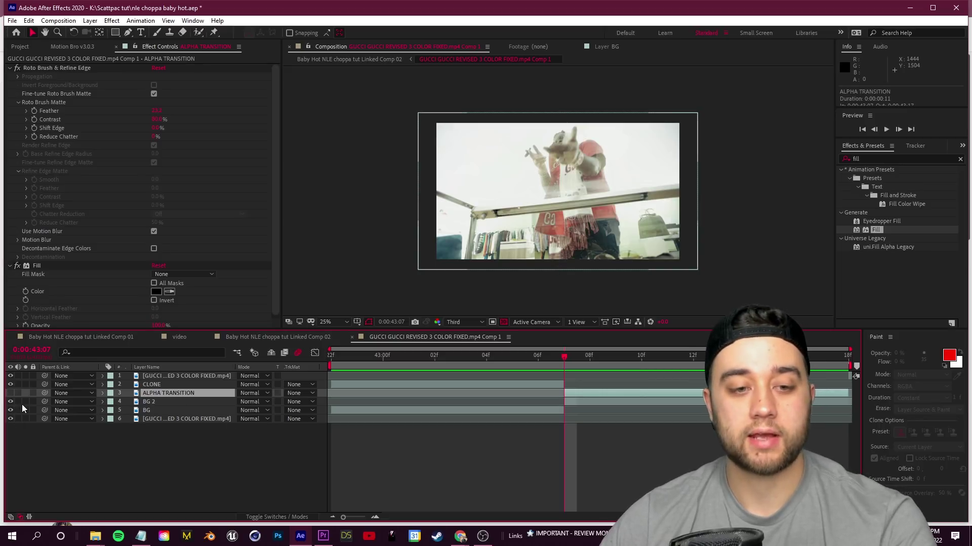
- Show the ALPHA TRANSITION layer and set BG 2's track matte to Alpha using it
{"action": "left_click", "coordinate": [11, 393]}
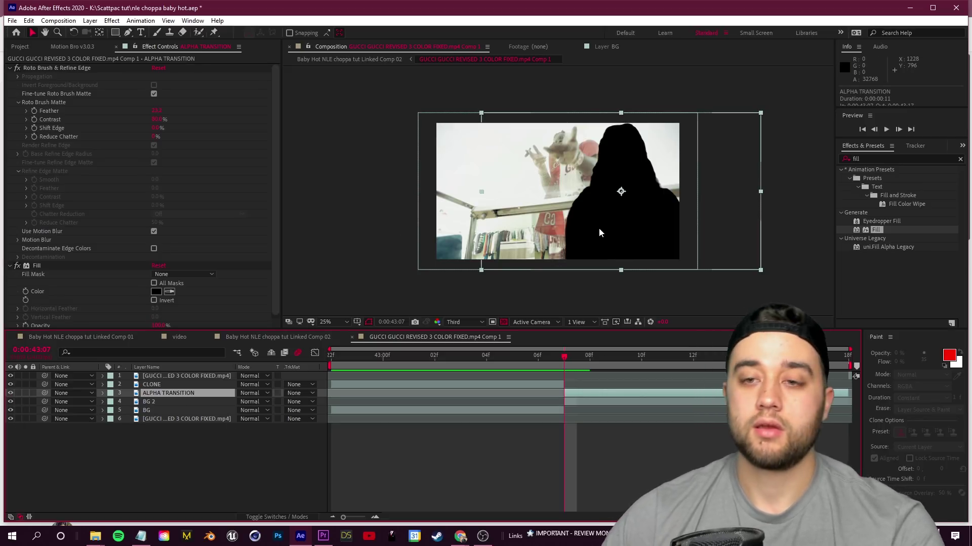
{"action": "left_click", "coordinate": [159, 403]}
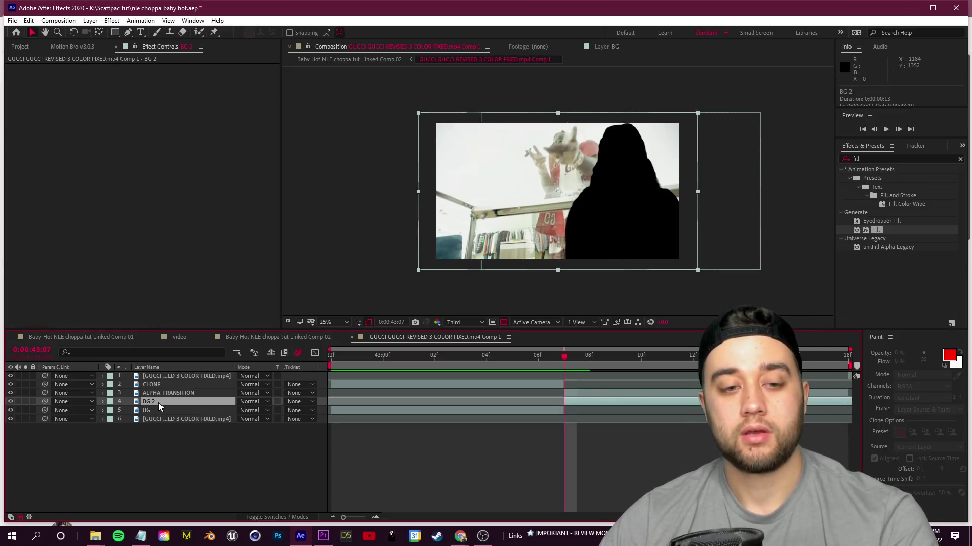
{"action": "left_click", "coordinate": [311, 403]}
{"action": "left_click", "coordinate": [336, 425]}
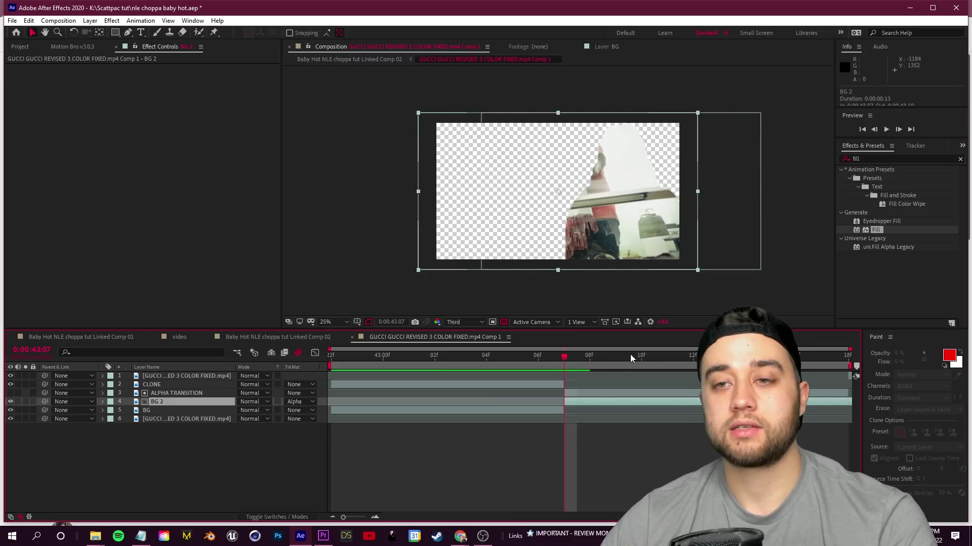
- Preview the matte cutout and extend the BG layer to about 0:00:43:18 so it fills in behind it
{"action": "key", "text": "space"}
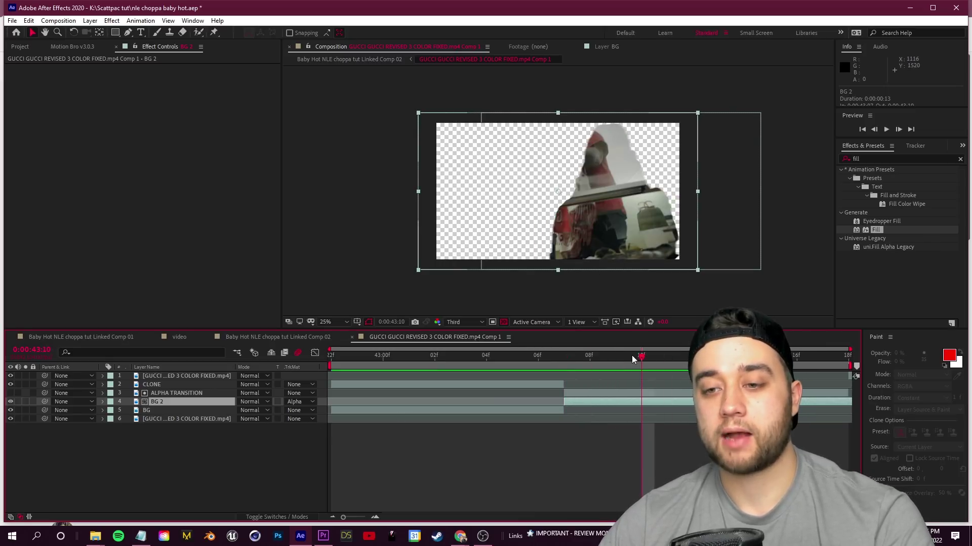
{"action": "left_click_drag", "start_coordinate": [631, 356], "coordinate": [552, 376]}
{"action": "left_click_drag", "start_coordinate": [563, 410], "coordinate": [850, 410]}
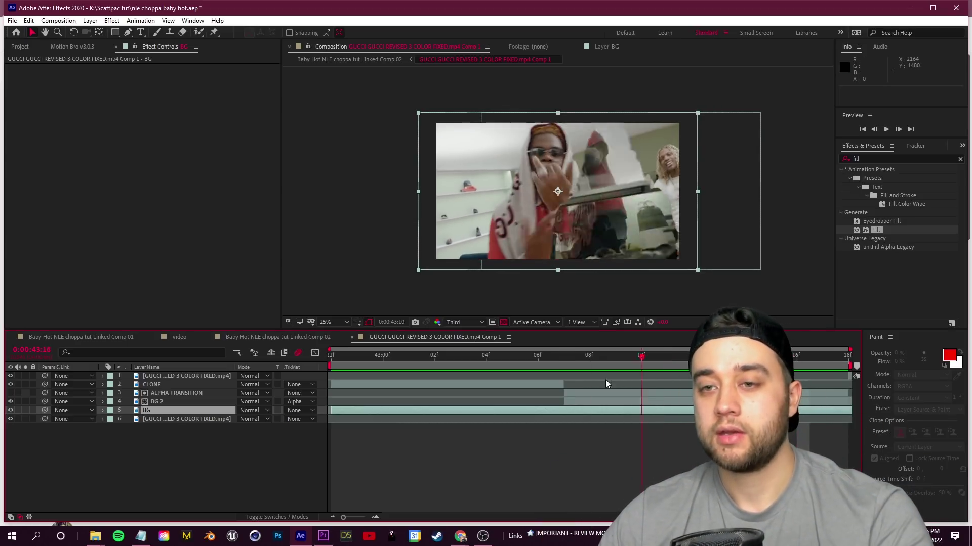
- Add keyframes to all Transform properties of ALPHA TRANSITION at 0:00:43:12, from Anchor Point through Opacity
{"action": "left_click", "coordinate": [172, 395]}
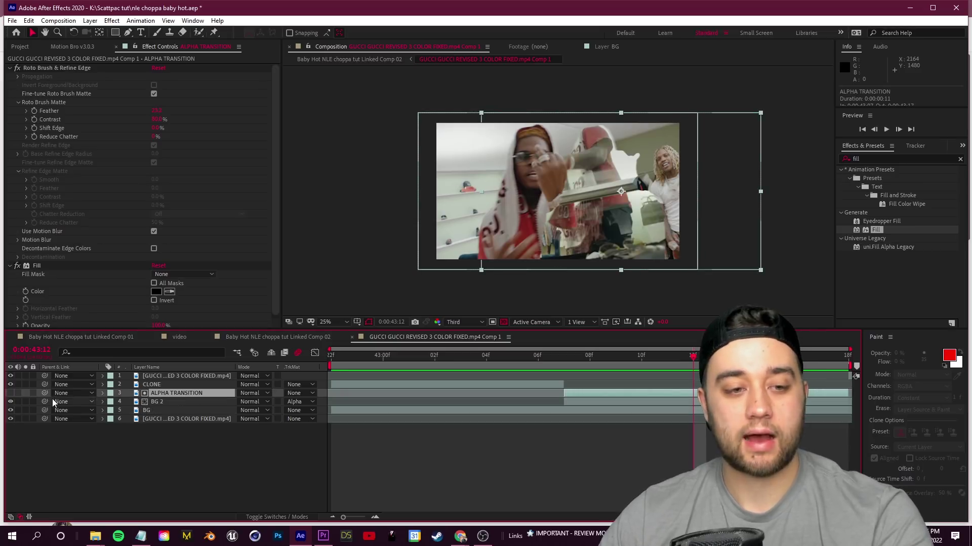
{"action": "left_click", "coordinate": [104, 393]}
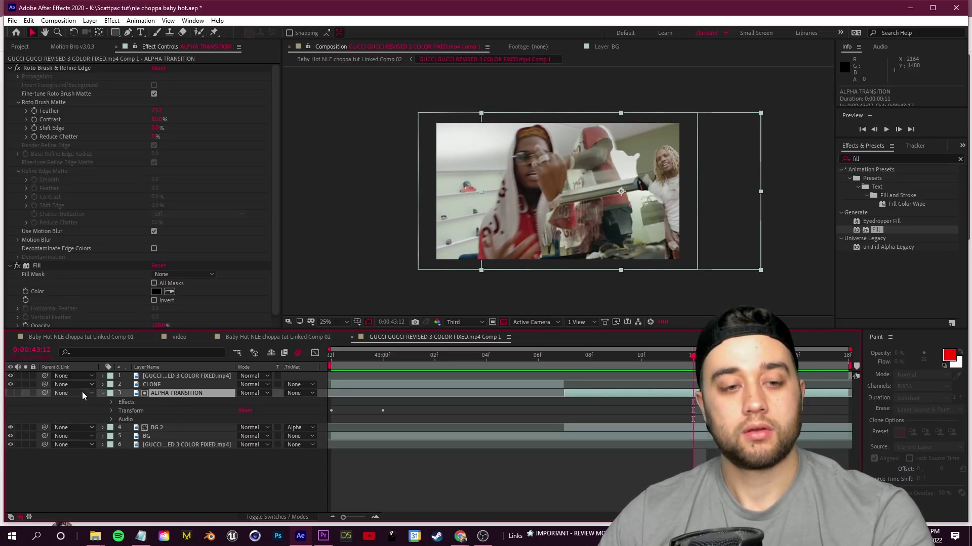
{"action": "left_click", "coordinate": [112, 411]}
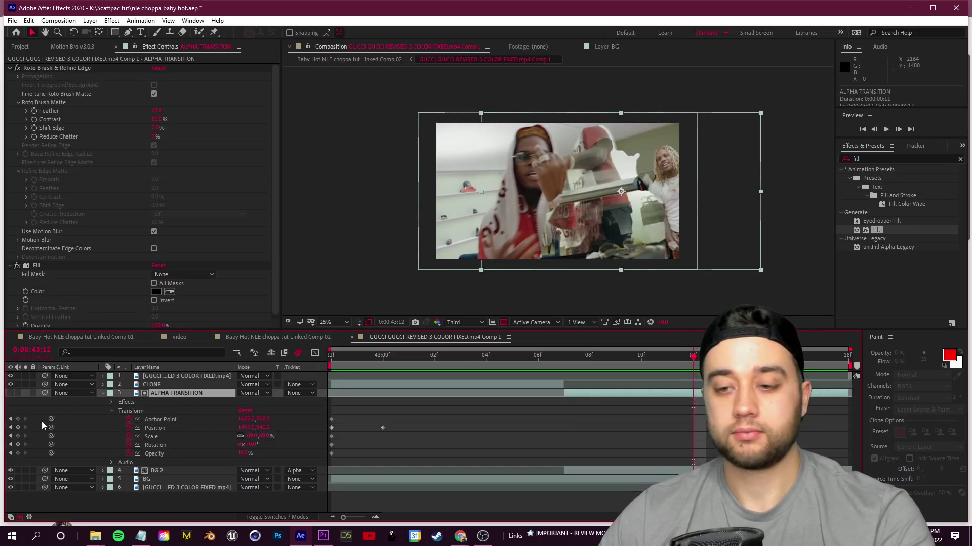
{"action": "left_click_drag", "start_coordinate": [17, 419], "coordinate": [18, 454]}
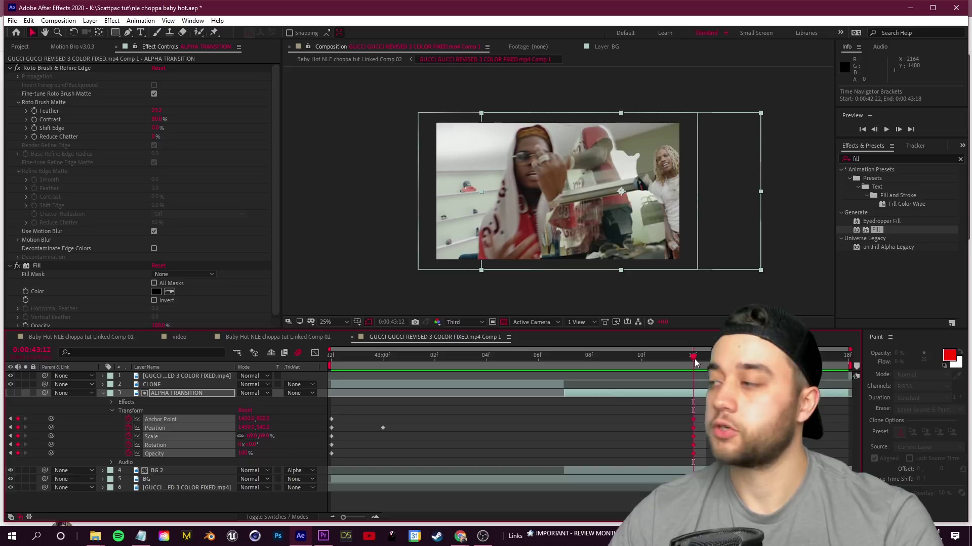
- Scale ALPHA TRANSITION up at 0:00:43:17 until its cutout fills the frame, and preview the transition
{"action": "left_click_drag", "start_coordinate": [693, 359], "coordinate": [816, 384]}
{"action": "left_click_drag", "start_coordinate": [265, 441], "coordinate": [321, 437]}
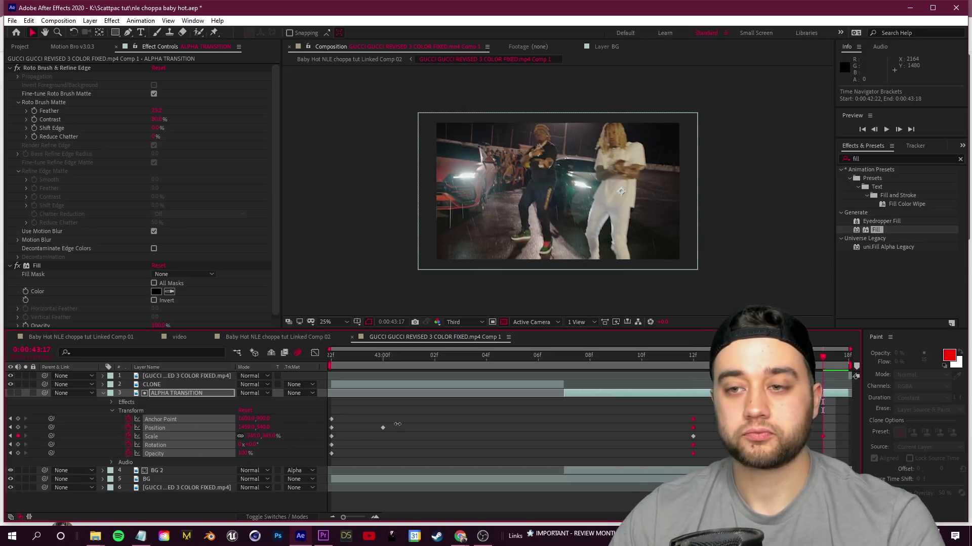
{"action": "left_click_drag", "start_coordinate": [822, 357], "coordinate": [688, 406]}
{"action": "key", "text": "space"}
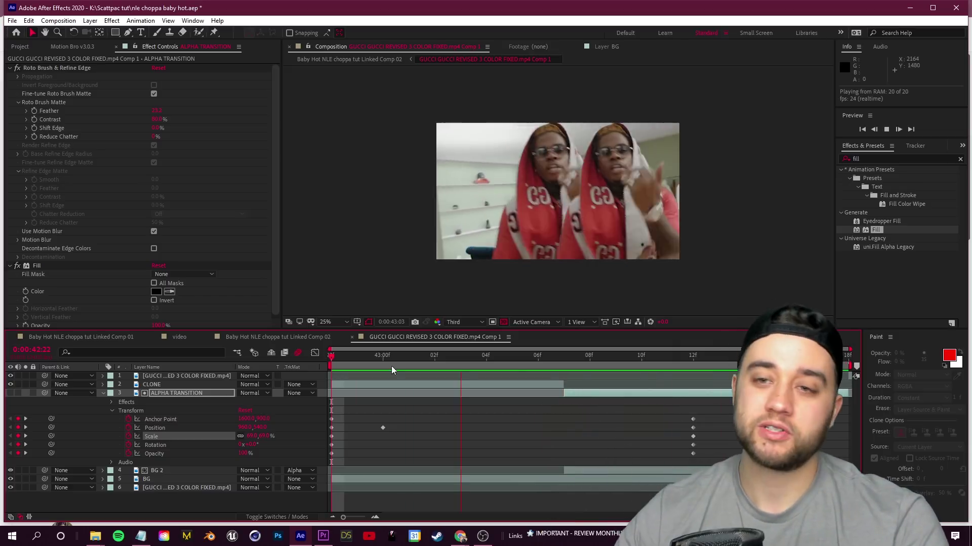
{"action": "key", "text": "space"}
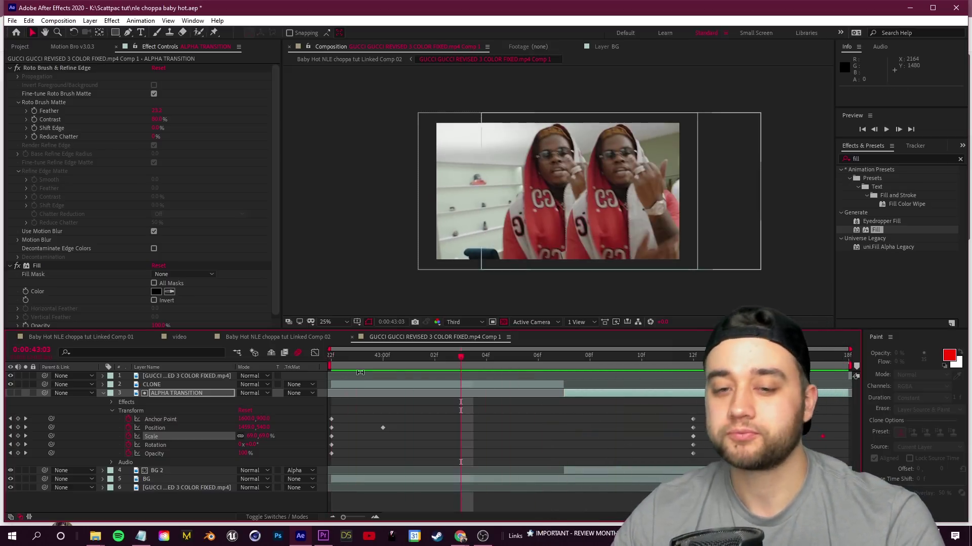
{"action": "key", "text": "space"}
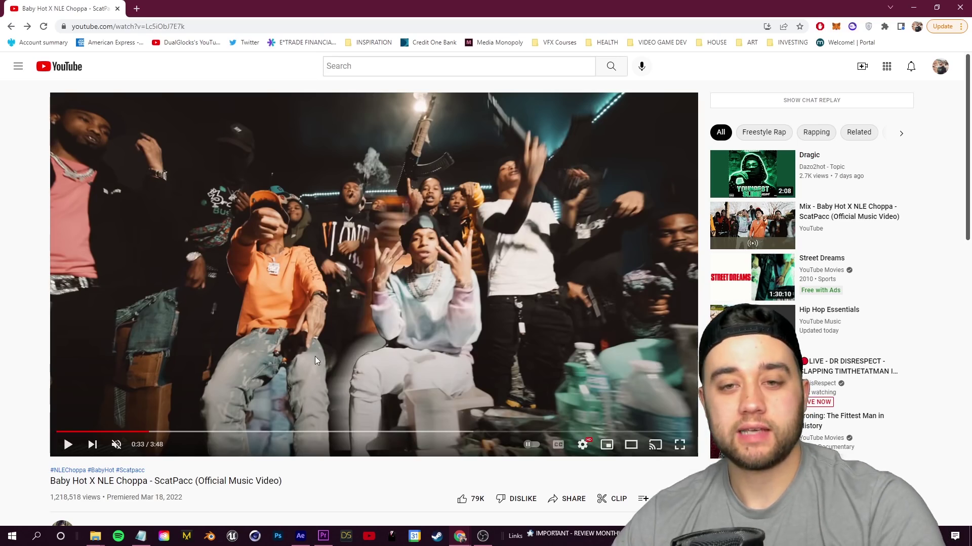
- Examine the clone effect in the ScatPacc music video at full screen, and switch back to After Effects
{"action": "left_click", "coordinate": [680, 445]}
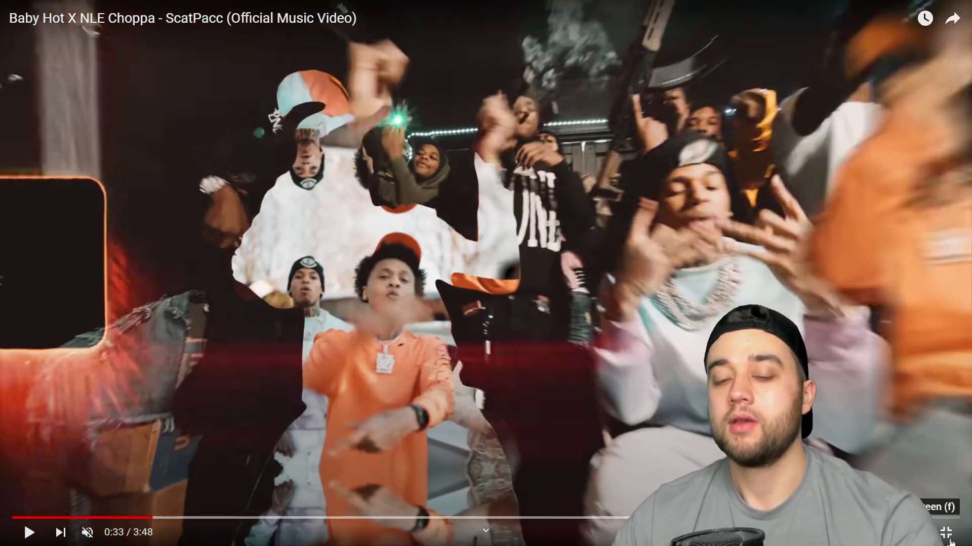
{"action": "left_click", "coordinate": [946, 537]}
{"action": "mouse_move", "coordinate": [300, 537]}
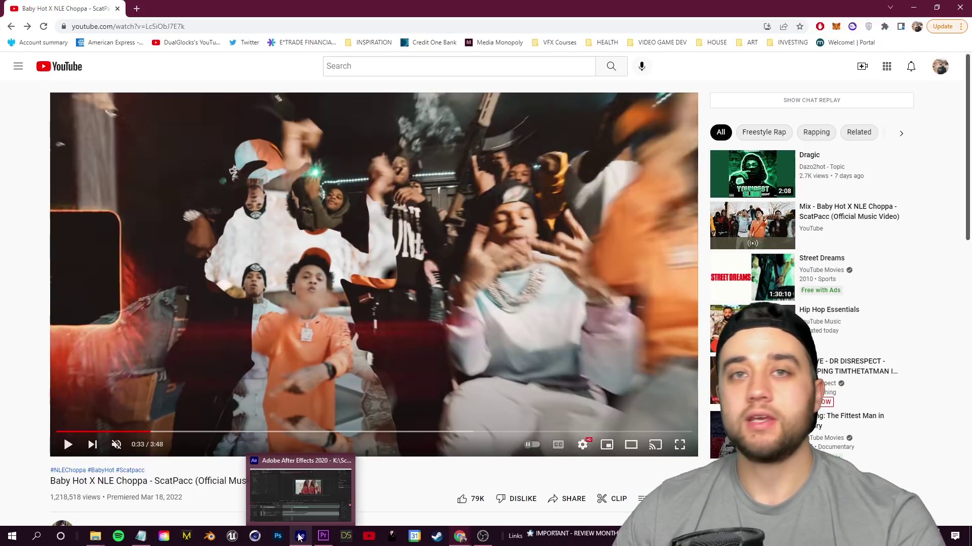
{"action": "left_click", "coordinate": [304, 540]}
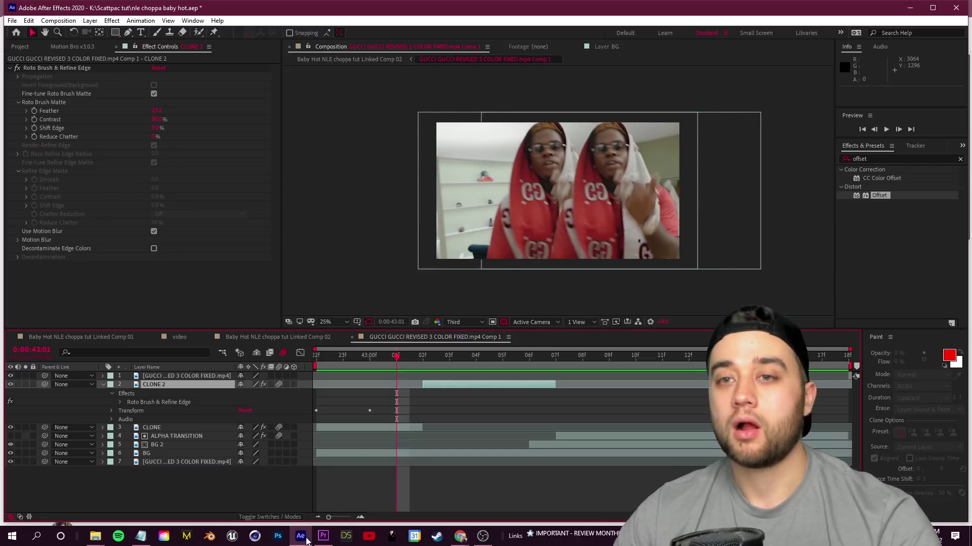
- Pre-compose CLONE 2 as "offset clone" and split off its part before 0:00:43:02 for removal
{"action": "mouse_move", "coordinate": [425, 360]}
{"action": "left_mouse_down"}
{"action": "mouse_move", "coordinate": [439, 361]}
{"action": "mouse_move", "coordinate": [424, 361]}
{"action": "left_mouse_up"}
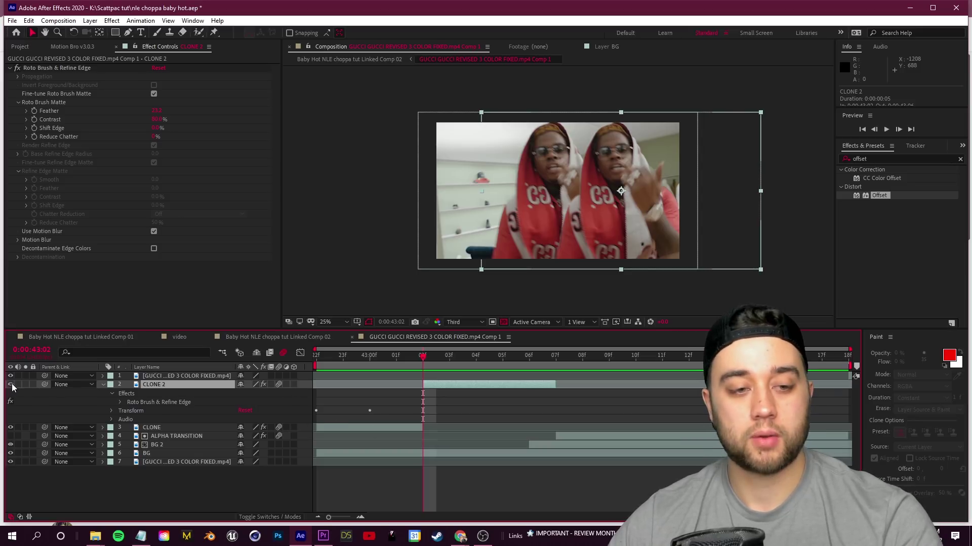
{"action": "left_click_drag", "start_coordinate": [422, 357], "coordinate": [421, 396]}
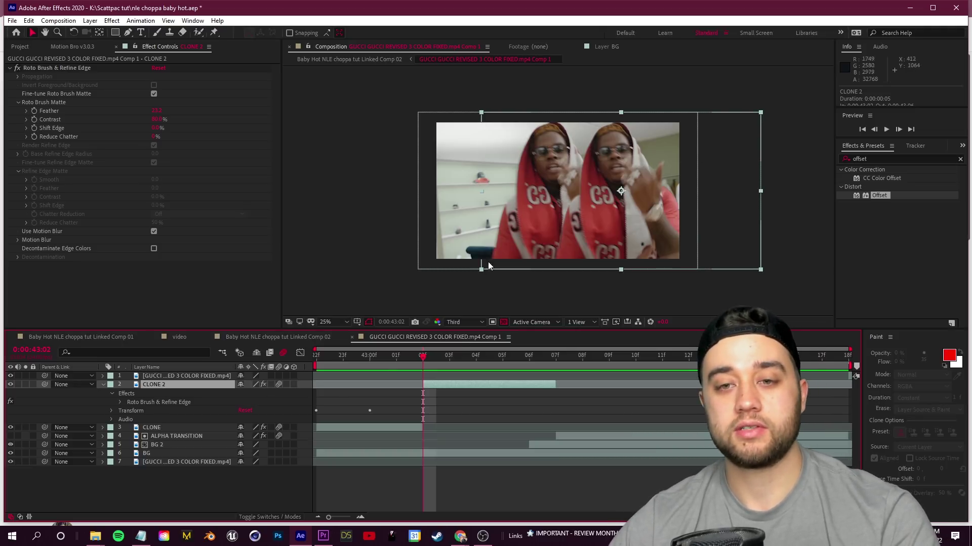
{"action": "right_click", "coordinate": [153, 384]}
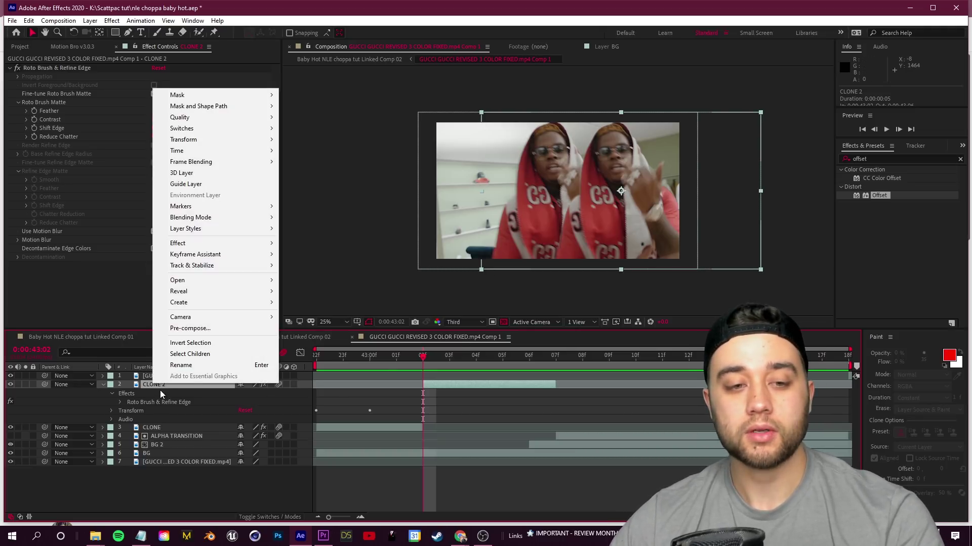
{"action": "left_click", "coordinate": [196, 331]}
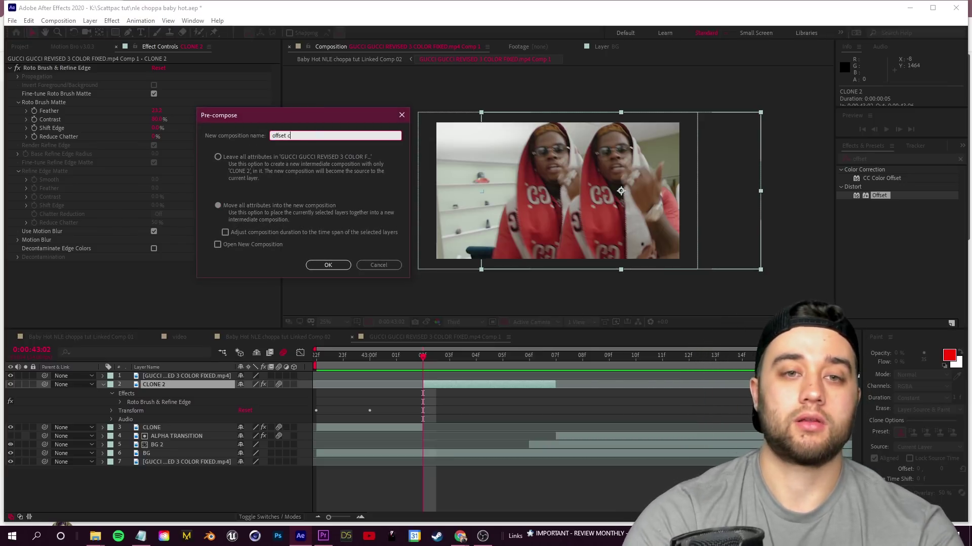
{"action": "key", "text": "Return"}
{"action": "left_click", "coordinate": [410, 400]}
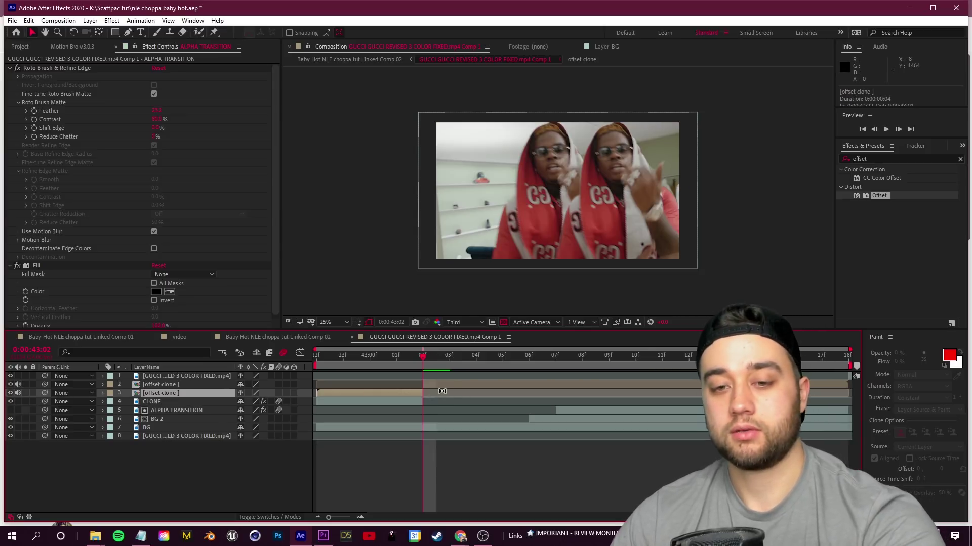
- Apply the Offset effect to the offset clone layer and keyframe a horizontal Shift Center To slide from 0:00:43:02 to 0:00:43:06
{"action": "left_click", "coordinate": [170, 385]}
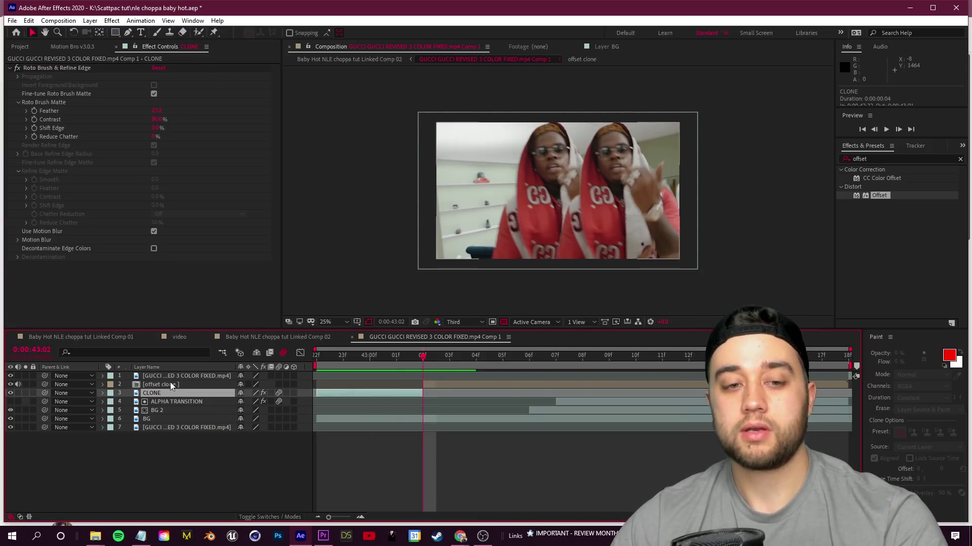
{"action": "left_click_drag", "start_coordinate": [892, 196], "coordinate": [460, 385]}
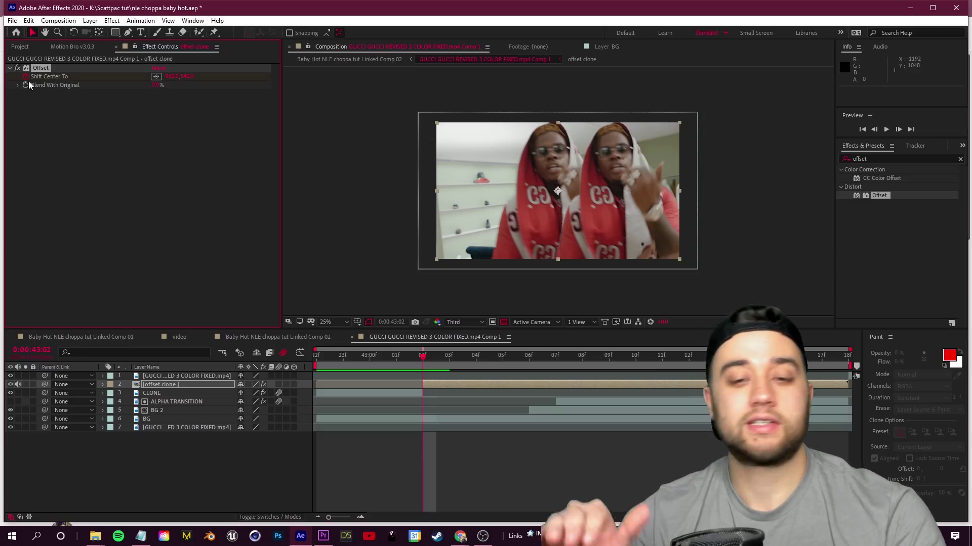
{"action": "left_click_drag", "start_coordinate": [423, 362], "coordinate": [529, 363]}
{"action": "left_click_drag", "start_coordinate": [328, 86], "coordinate": [771, 191]}
{"action": "left_click_drag", "start_coordinate": [178, 77], "coordinate": [175, 77]}
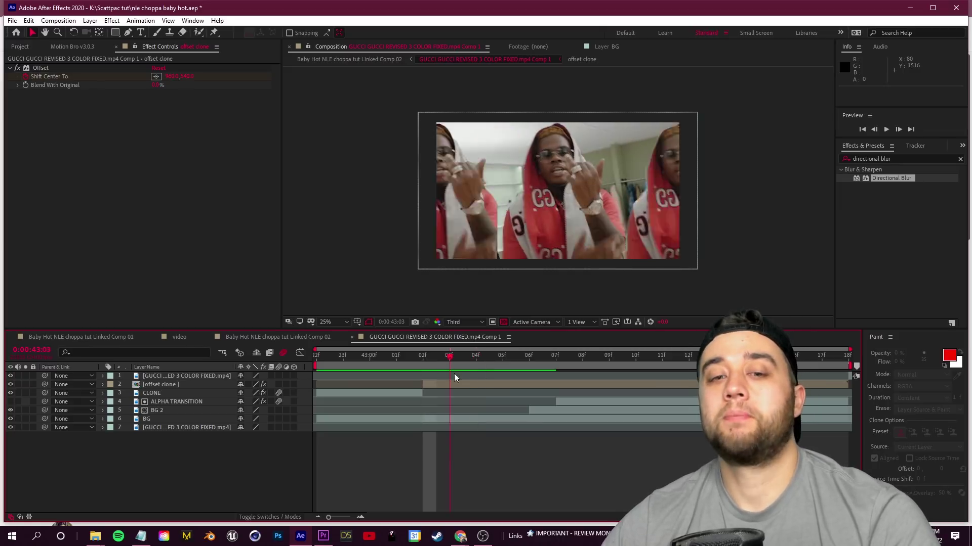
{"action": "key", "text": "Page_Down"}
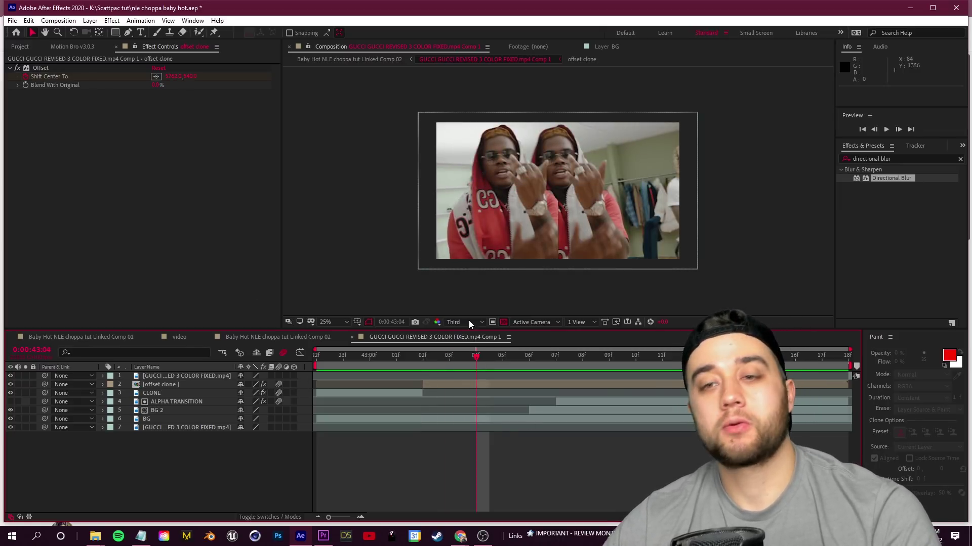
{"action": "left_click_drag", "start_coordinate": [480, 357], "coordinate": [317, 374]}
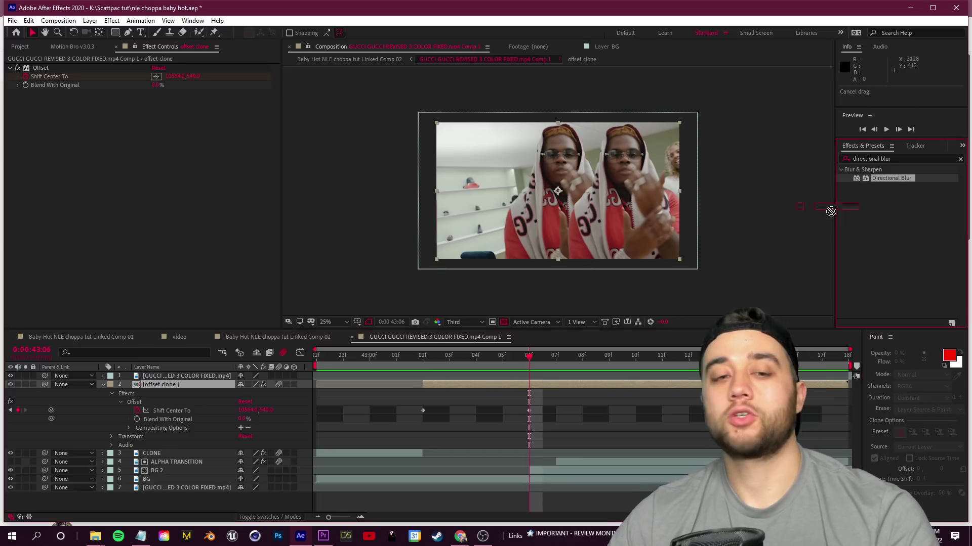
- Apply Directional Blur to the offset clone layer and set its Direction to 90°
{"action": "left_click_drag", "start_coordinate": [831, 211], "coordinate": [176, 385]}
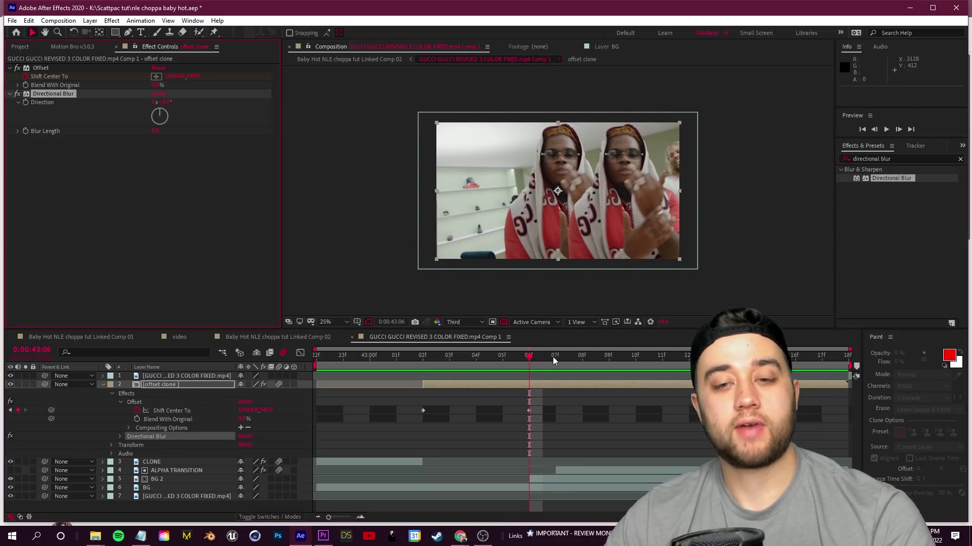
{"action": "key", "text": "Page_Up"}
{"action": "key", "text": "Page_Up"}
{"action": "key", "text": "Page_Up"}
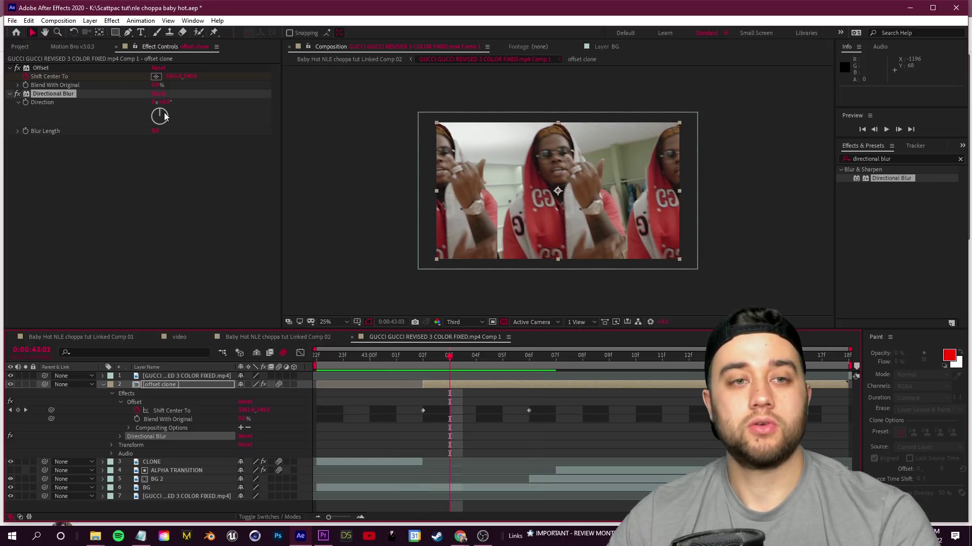
{"action": "type", "text": "90"}
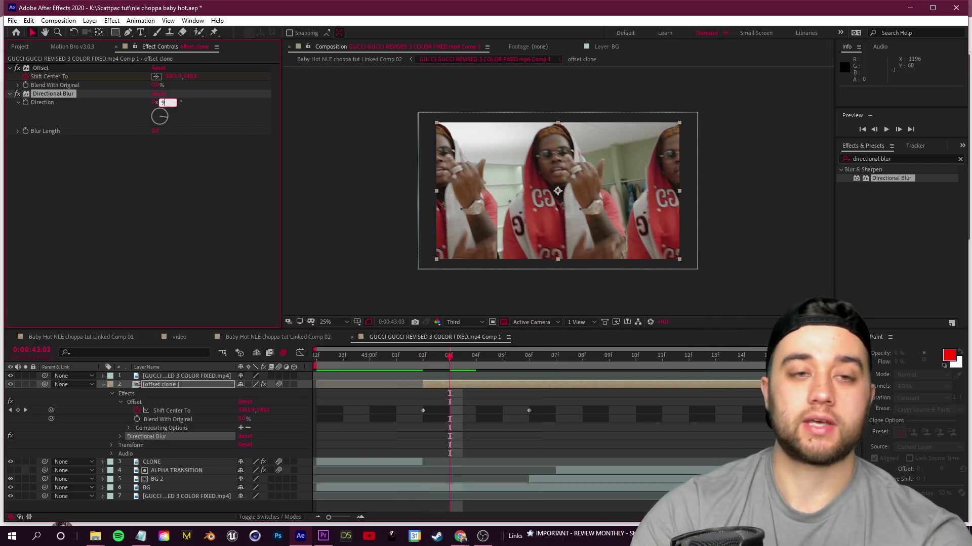
{"action": "key", "text": "Return"}
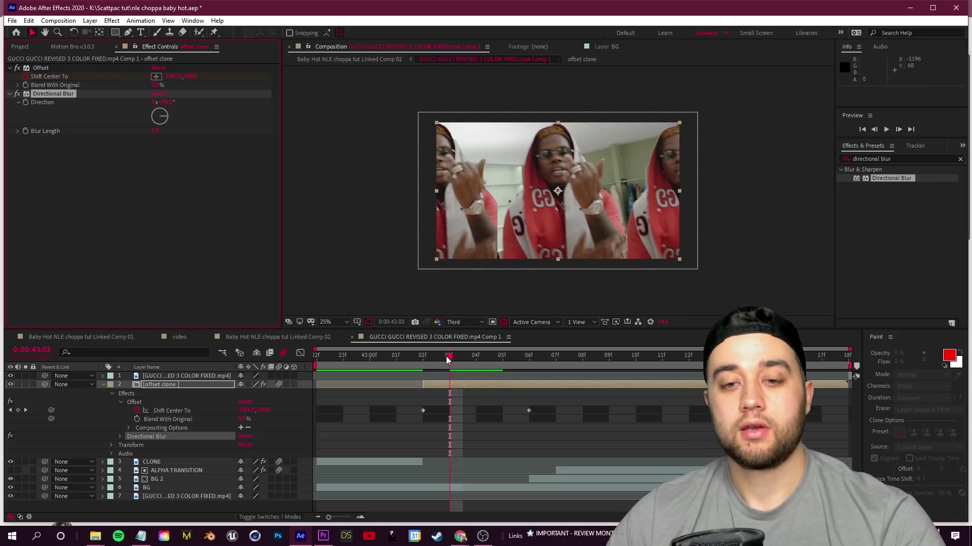
- Keyframe the Directional Blur's Blur Length from 0 at 0:00:43:02 to a stronger blur at 0:00:43:04, and preview it
{"action": "key", "text": "Page_Up"}
{"action": "left_click", "coordinate": [26, 131]}
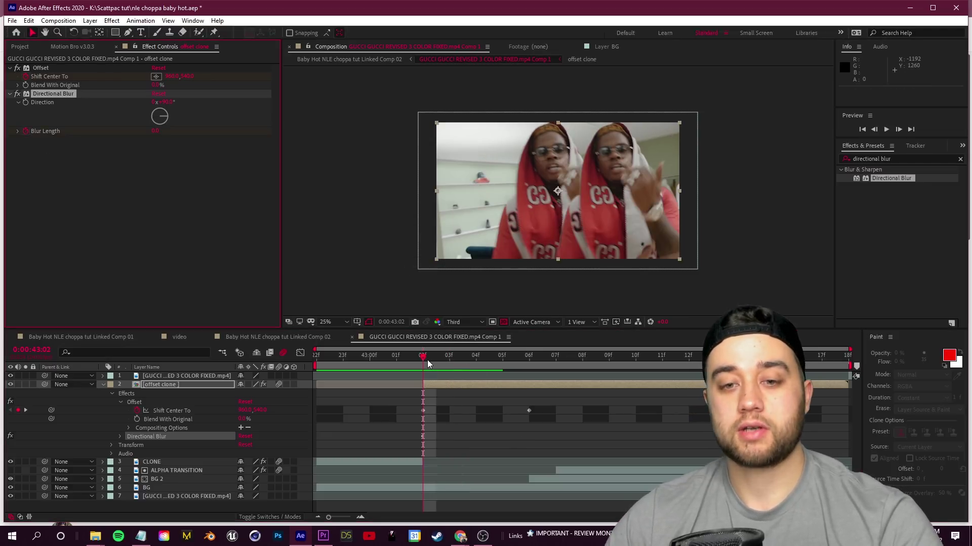
{"action": "key", "text": "Page_Down"}
{"action": "key", "text": "Page_Down"}
{"action": "left_click_drag", "start_coordinate": [155, 131], "coordinate": [453, 290]}
{"action": "key", "text": "space"}
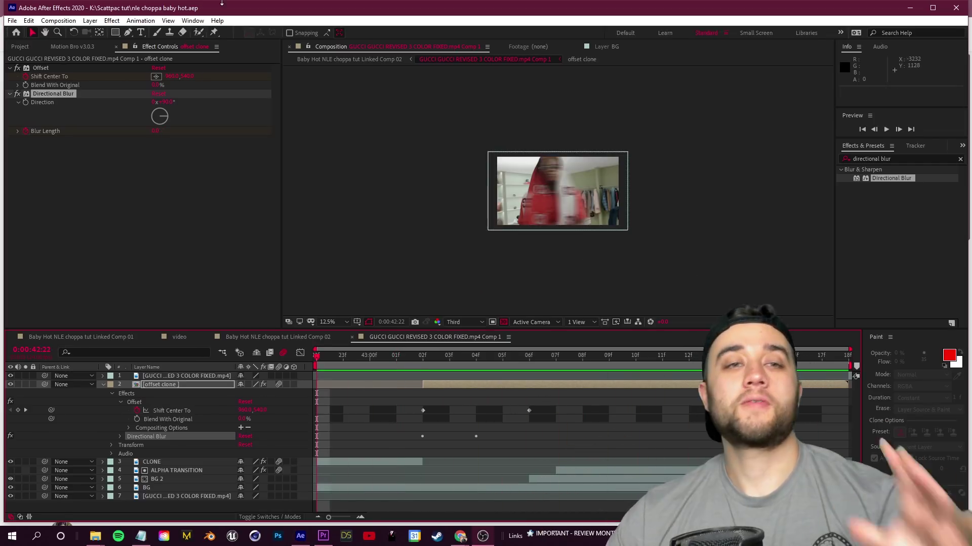
- Collapse the offset clone layer's properties and review the whole clone and silhouette transition
{"action": "left_click", "coordinate": [102, 385]}
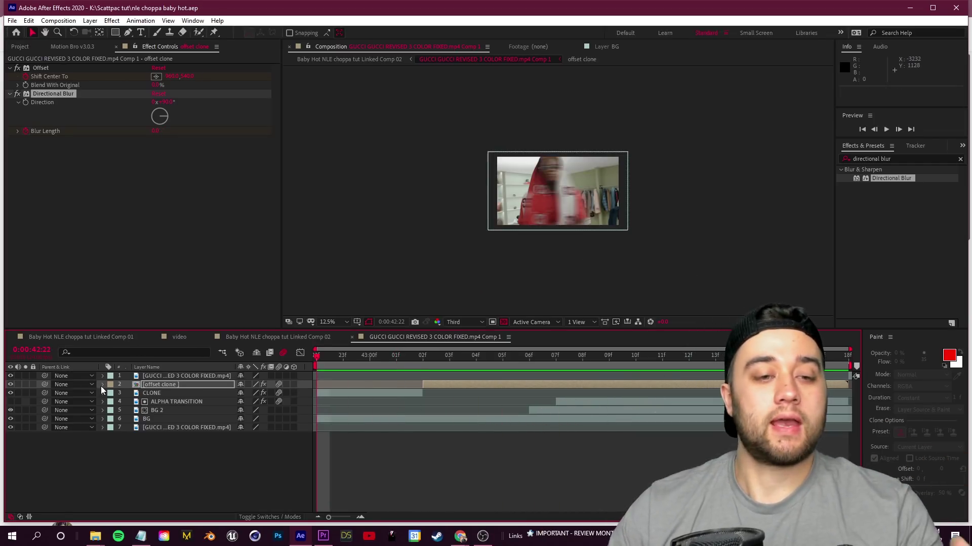
{"action": "left_click_drag", "start_coordinate": [327, 357], "coordinate": [832, 376]}
{"action": "key", "text": "space"}
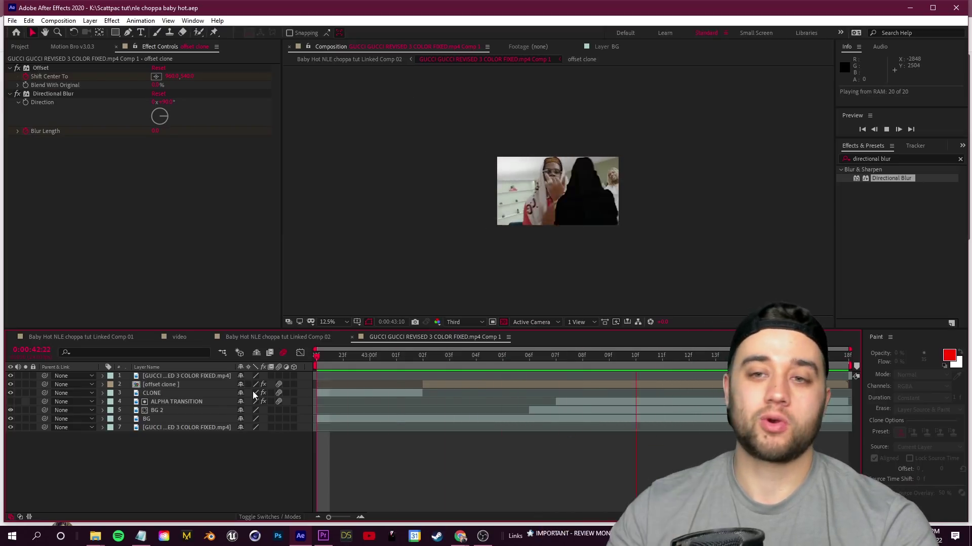
{"action": "key", "text": "space"}
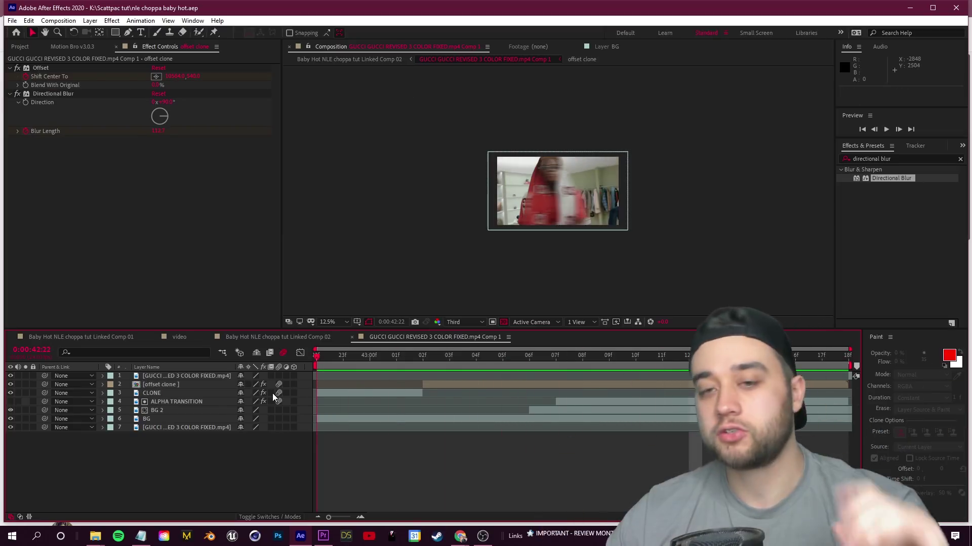
- Pre-compose all seven layers of the GUCCI GUCCI composition, and return to that parent composition
{"action": "key", "text": "ctrl+a"}
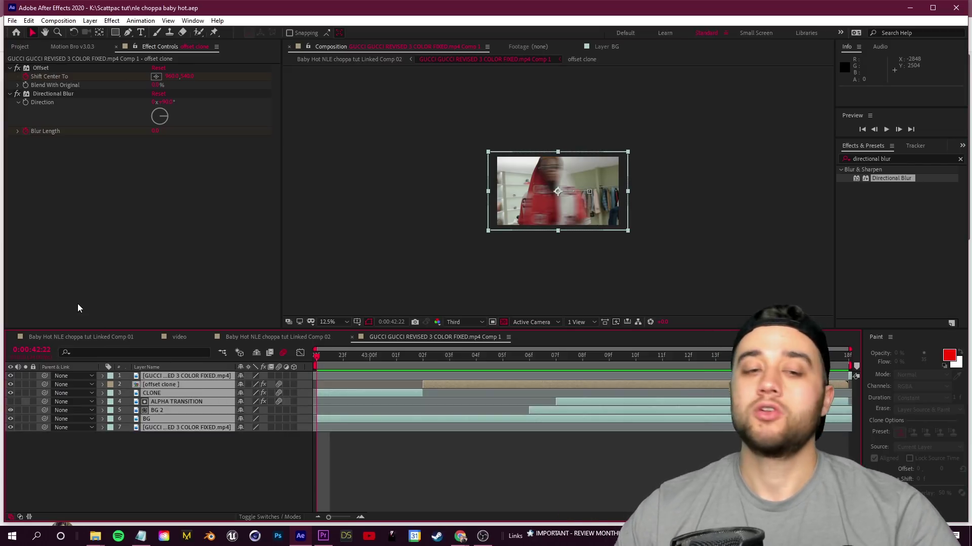
{"action": "right_click", "coordinate": [187, 426]}
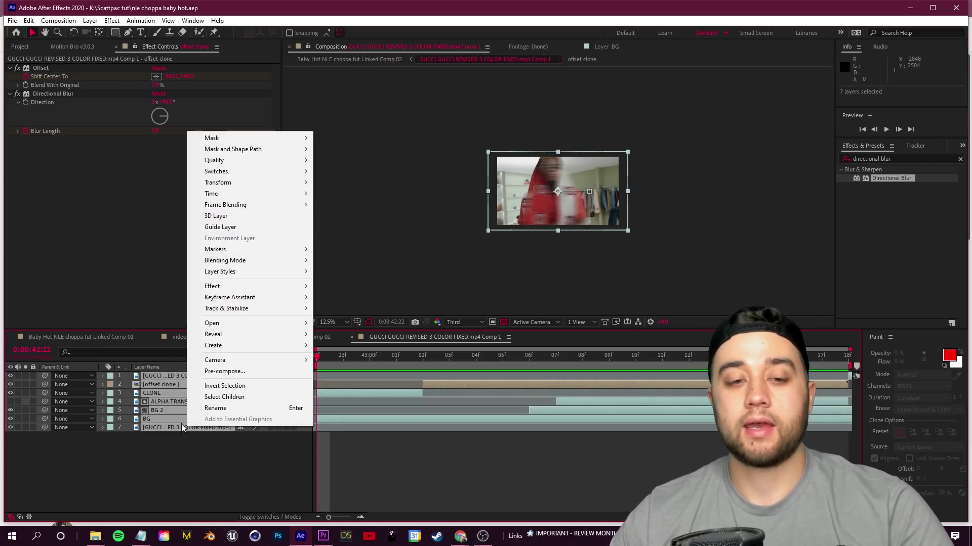
{"action": "left_click", "coordinate": [250, 381]}
{"action": "key", "text": "Return"}
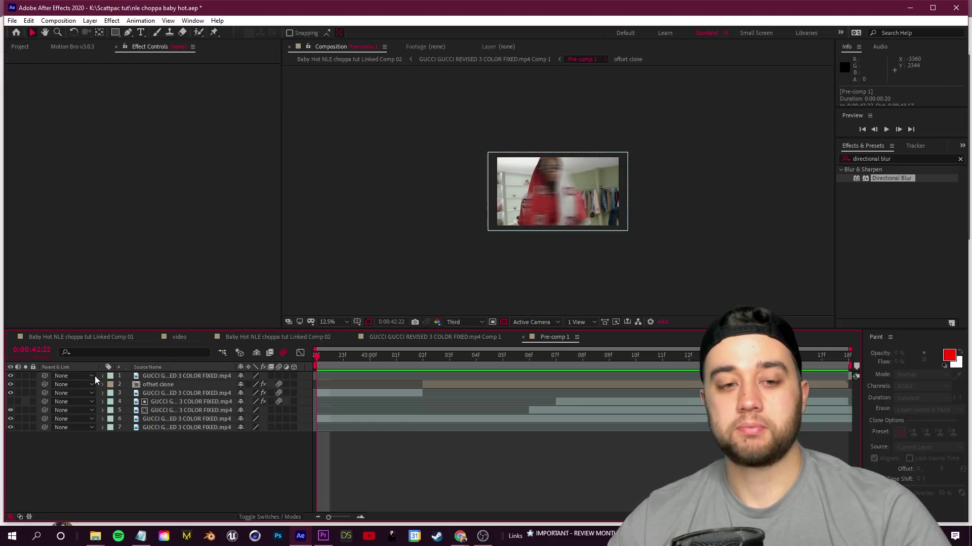
{"action": "left_click", "coordinate": [455, 337]}
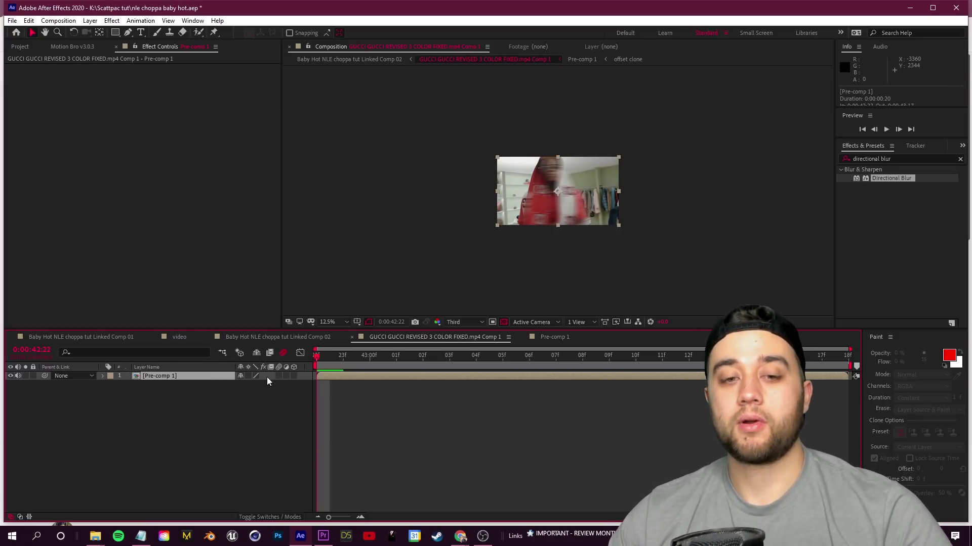
- Add a two-node camera layer with default settings above the pre-comp
{"action": "right_click", "coordinate": [204, 408]}
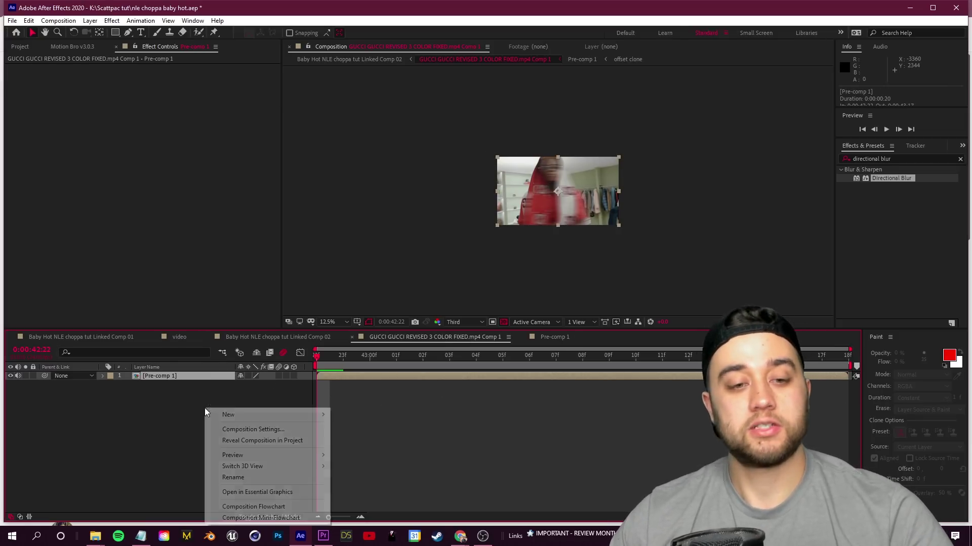
{"action": "mouse_move", "coordinate": [242, 412]}
{"action": "left_click", "coordinate": [387, 465]}
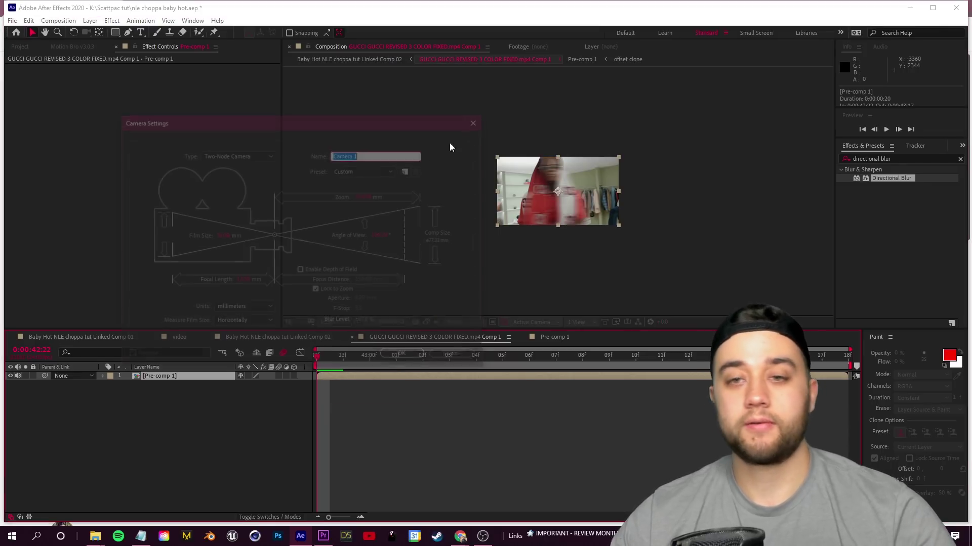
{"action": "left_click", "coordinate": [407, 356]}
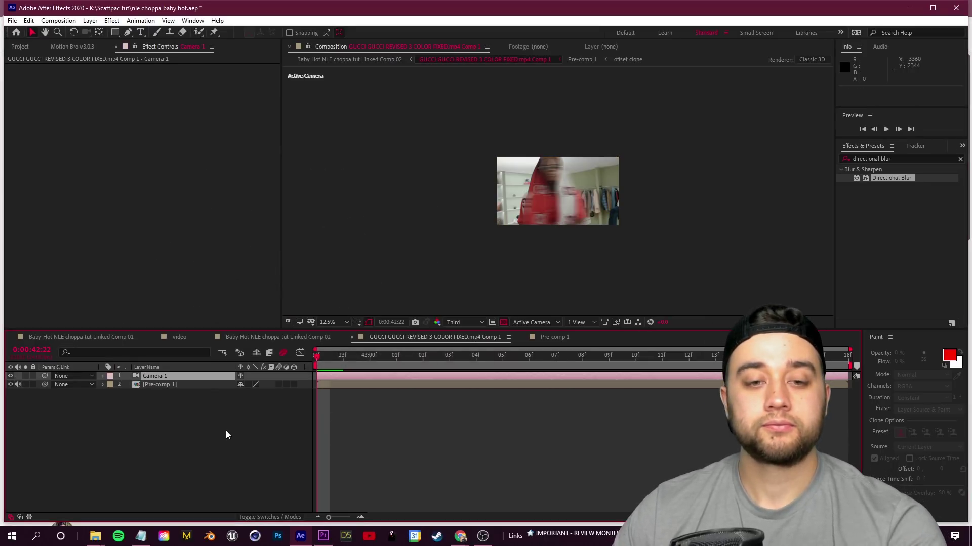
- Rename the pre-comp layer FINAL COMP and make it a 3D layer
{"action": "left_click", "coordinate": [160, 387]}
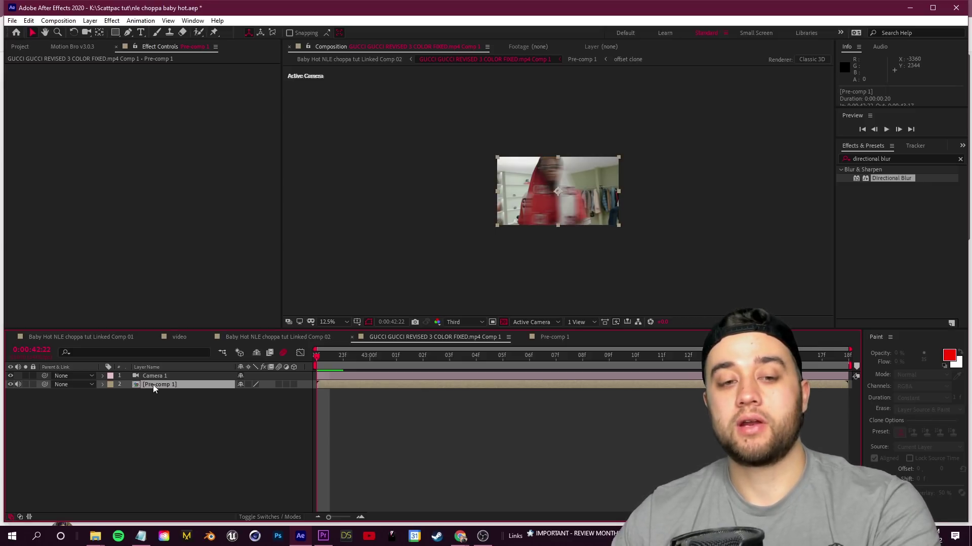
{"action": "right_click", "coordinate": [153, 385]}
{"action": "left_click", "coordinate": [172, 367]}
{"action": "type", "text": "FIN"}
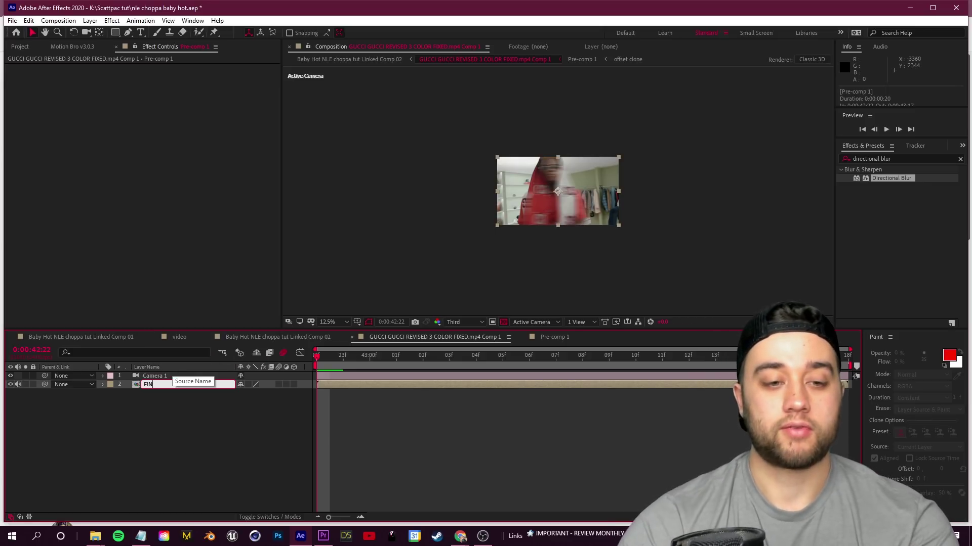
{"action": "type", "text": "AL COMP"}
{"action": "key", "text": "Return"}
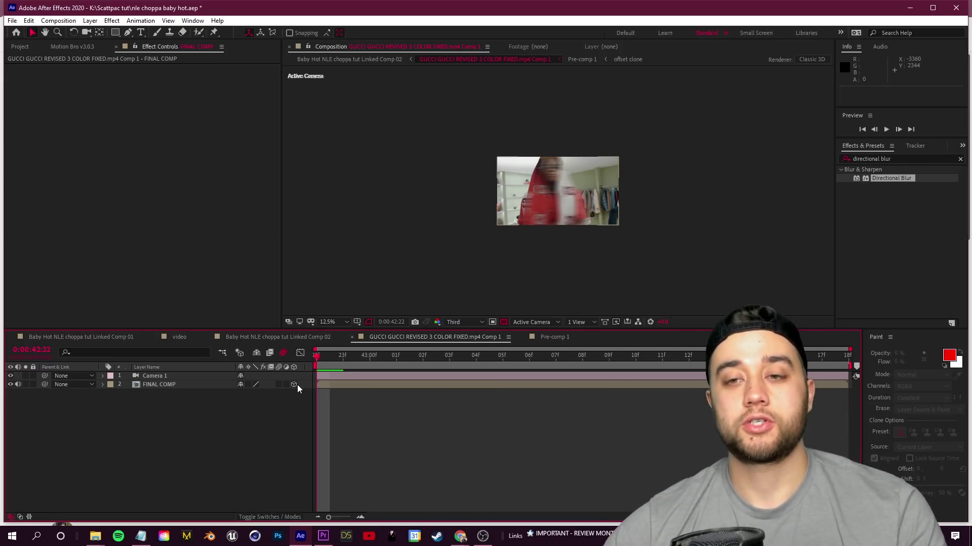
- Expand the Transform properties of the Camera 1 layer
{"action": "left_click", "coordinate": [131, 378]}
{"action": "left_click", "coordinate": [103, 377]}
{"action": "left_click", "coordinate": [112, 385]}
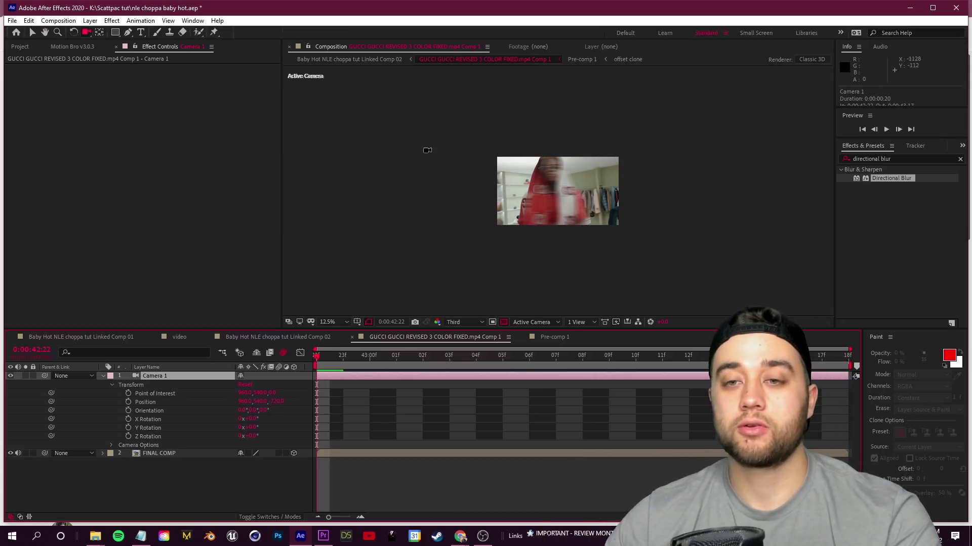
- Try repositioning the camera in the composition view with the camera tools, undoing the moves
{"action": "left_click_drag", "start_coordinate": [519, 184], "coordinate": [554, 150]}
{"action": "key", "text": "ctrl+z"}
{"action": "key", "text": "c"}
{"action": "key", "text": "ctrl+z"}
{"action": "key", "text": "ctrl+z"}
{"action": "key", "text": "c"}
{"action": "key", "text": "ctrl+z"}
- Keyframe the camera's movement from 0:00:42:22 to 0:00:43:17, with intermediate keys at 0:00:43:02, 0:00:43:06 and 0:00:43:10, and preview it
{"action": "key", "text": "space"}
{"action": "mouse_move", "coordinate": [588, 185]}
{"action": "left_mouse_down"}
{"action": "mouse_move", "coordinate": [589, 175]}
{"action": "mouse_move", "coordinate": [590, 187]}
{"action": "mouse_move", "coordinate": [555, 194]}
{"action": "mouse_move", "coordinate": [574, 190]}
{"action": "left_mouse_up"}
{"action": "left_click_drag", "start_coordinate": [413, 359], "coordinate": [383, 367]}
{"action": "key", "text": "space"}
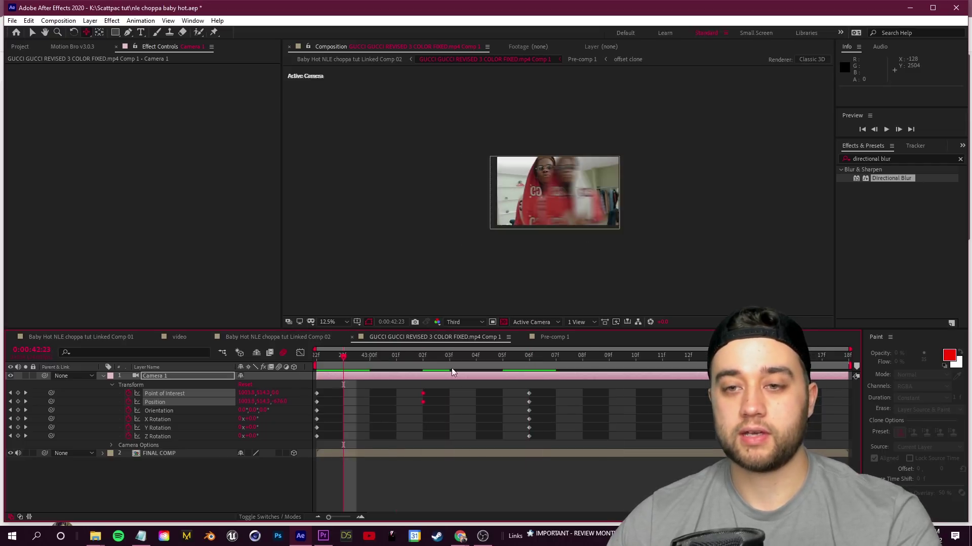
{"action": "scroll", "coordinate": [542, 234], "scroll_direction": "up", "scroll_amount": 1}
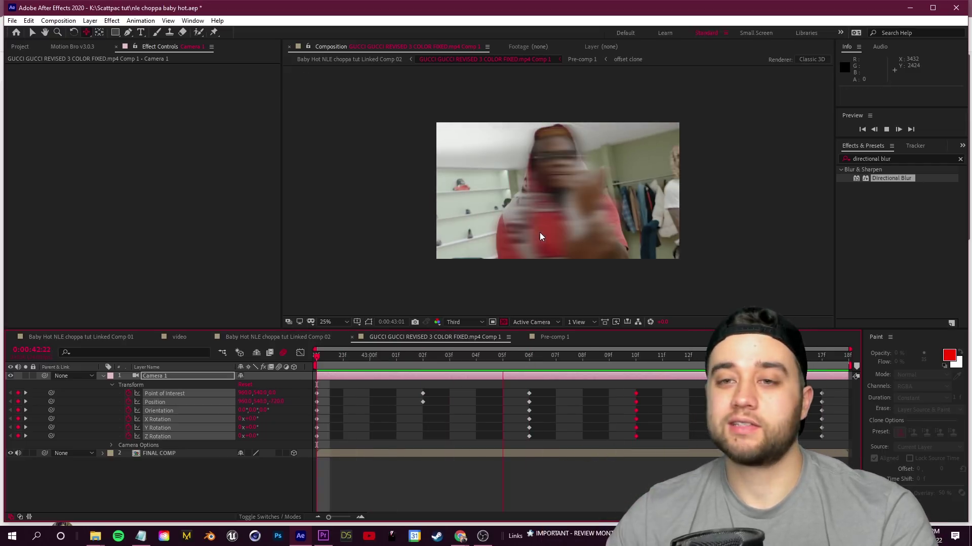
{"action": "key", "text": "space"}
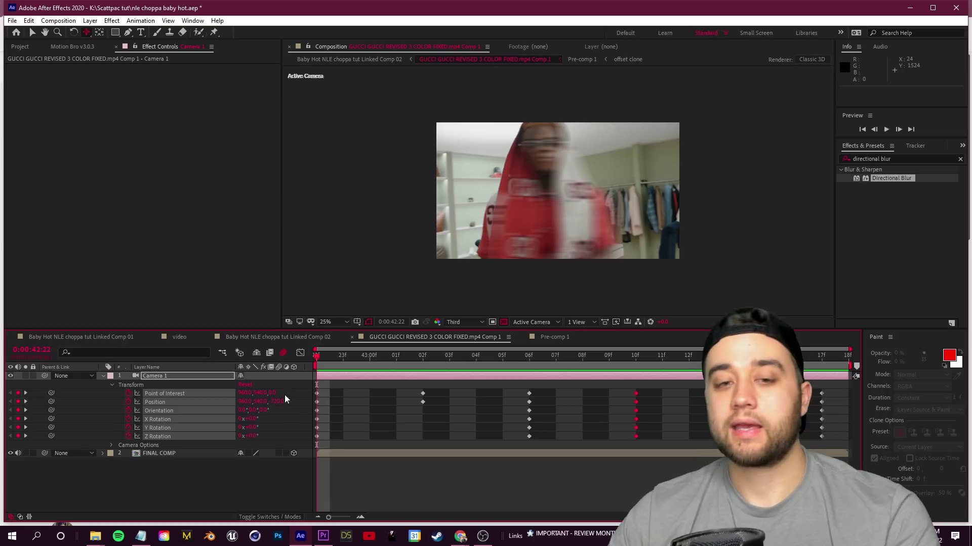
- Enable motion blur on the FINAL COMP layer and preview the camera movement through the whole transition
{"action": "left_click", "coordinate": [278, 453]}
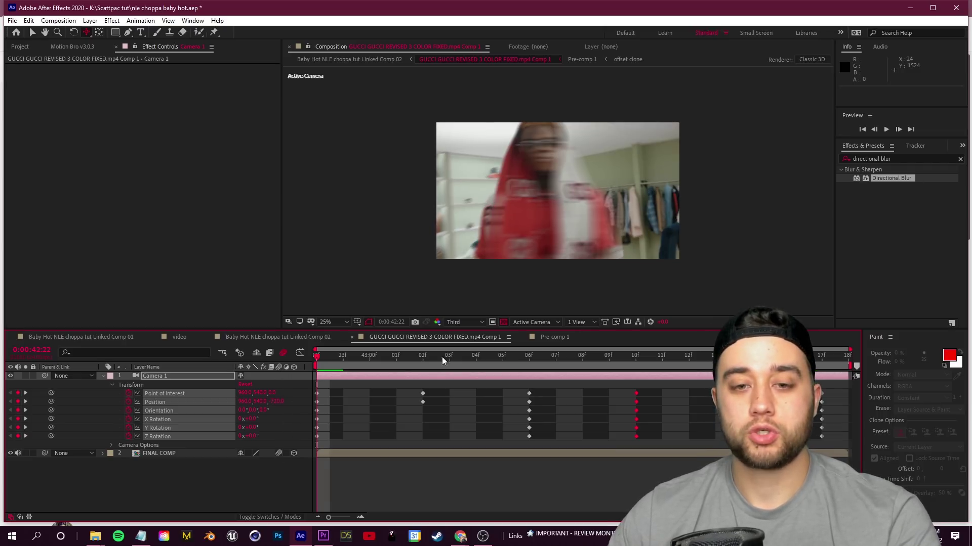
{"action": "key", "text": "space"}
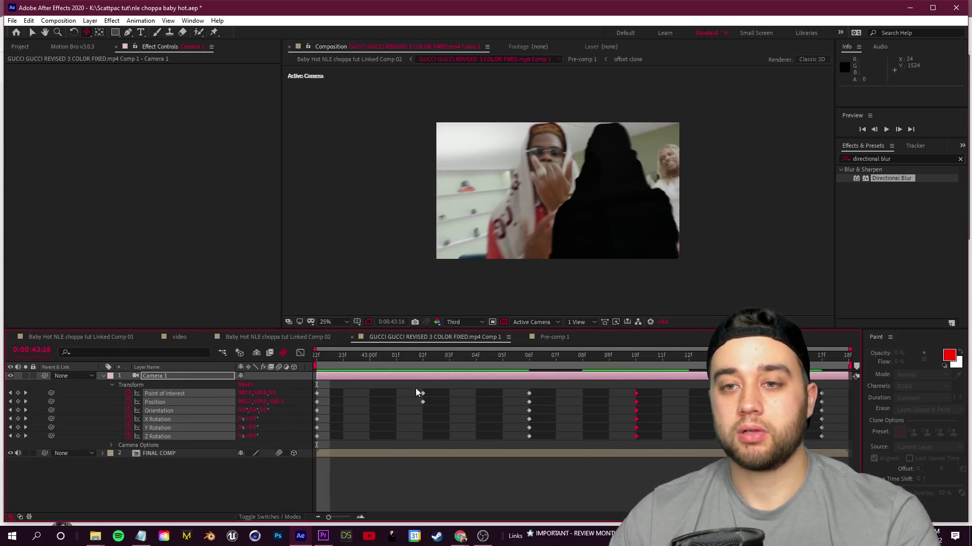
{"action": "scroll", "coordinate": [541, 205], "scroll_direction": "down", "scroll_amount": 1}
{"action": "key", "text": "space"}
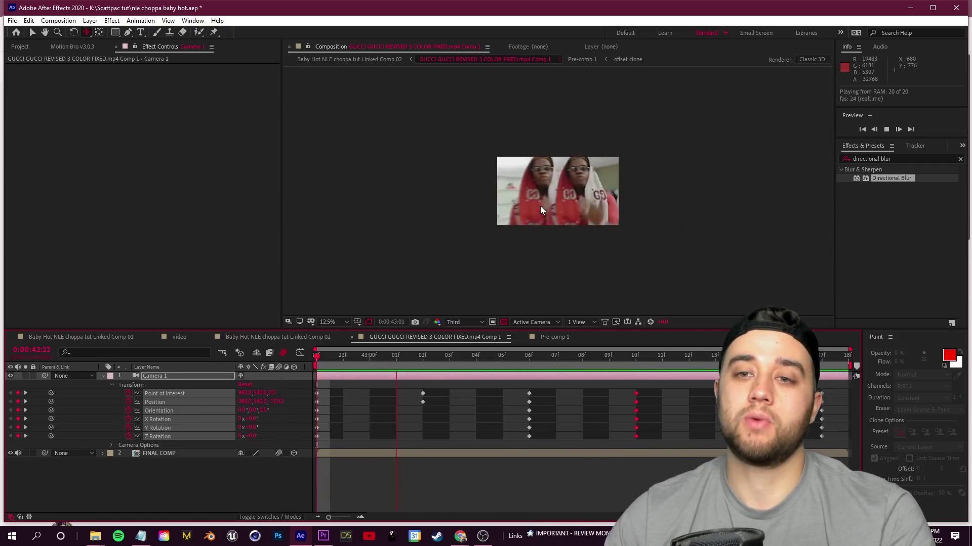
{"action": "scroll", "coordinate": [565, 226], "scroll_direction": "up", "scroll_amount": 1}
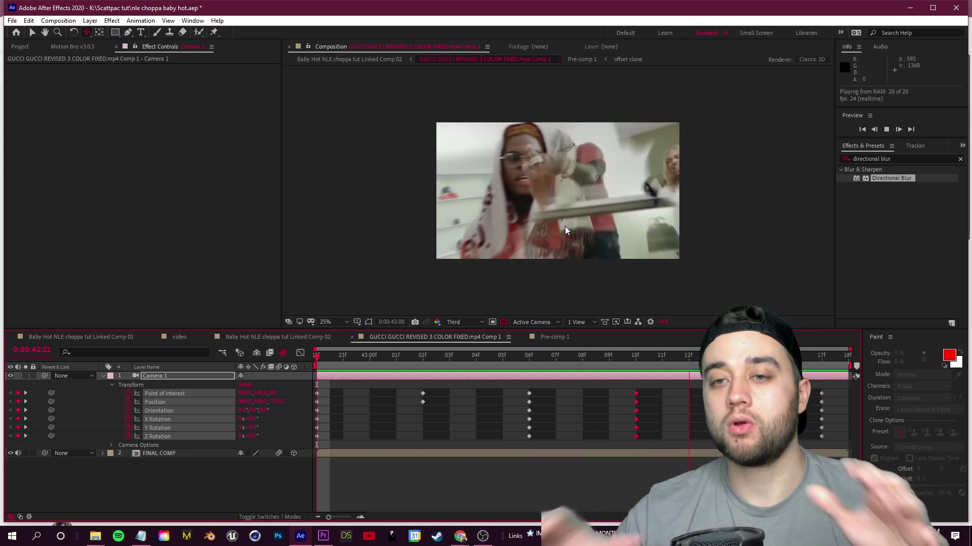
{"action": "key", "text": "space"}
{"action": "key", "text": "Home"}
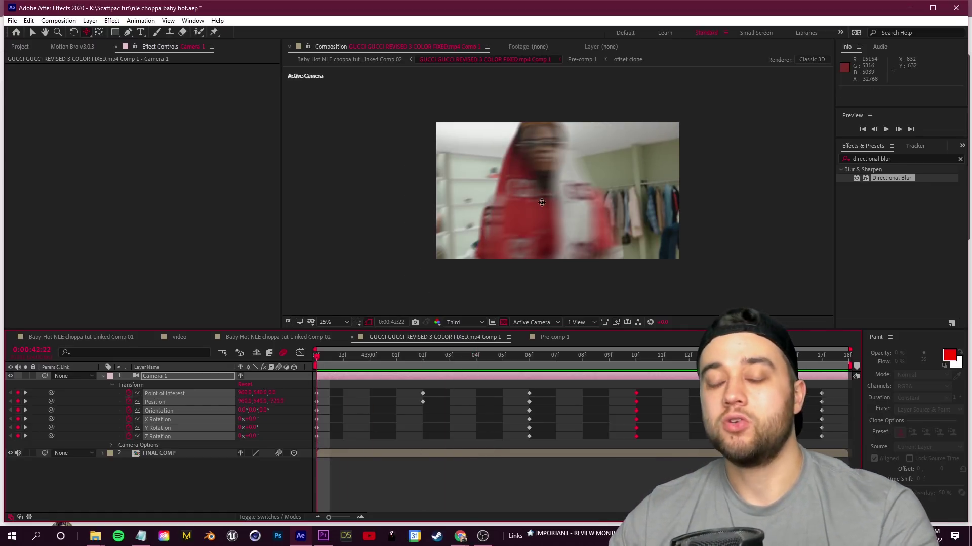
{"action": "left_click_drag", "start_coordinate": [323, 356], "coordinate": [445, 368]}
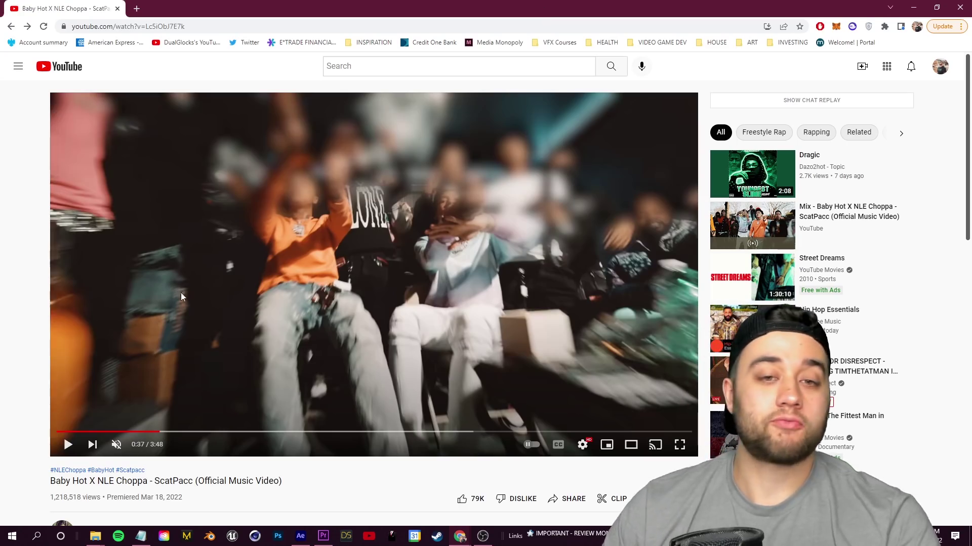
- Switch to the ScatPacc video on YouTube and examine the subject clones and circular fire transition around 0:39 to 0:42
{"action": "left_click", "coordinate": [250, 280]}
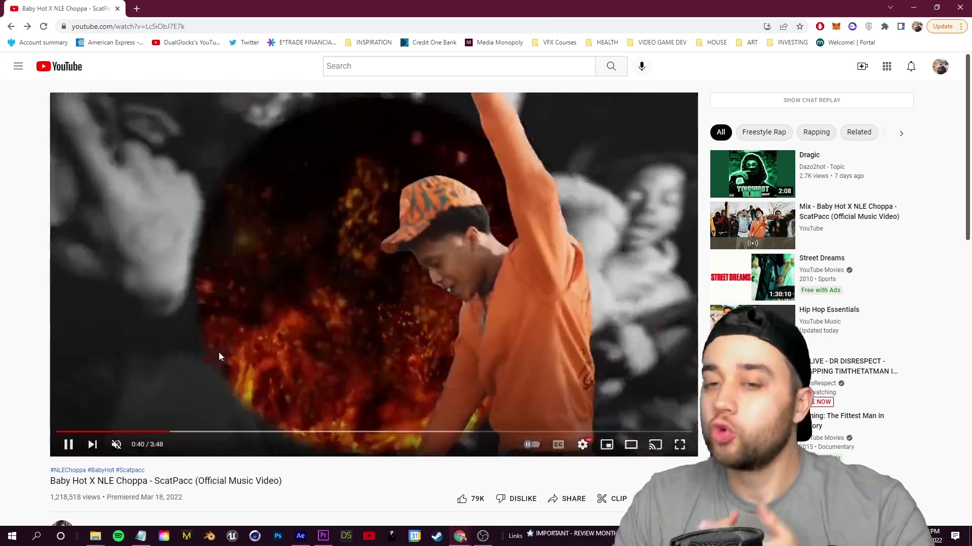
{"action": "left_click", "coordinate": [218, 352]}
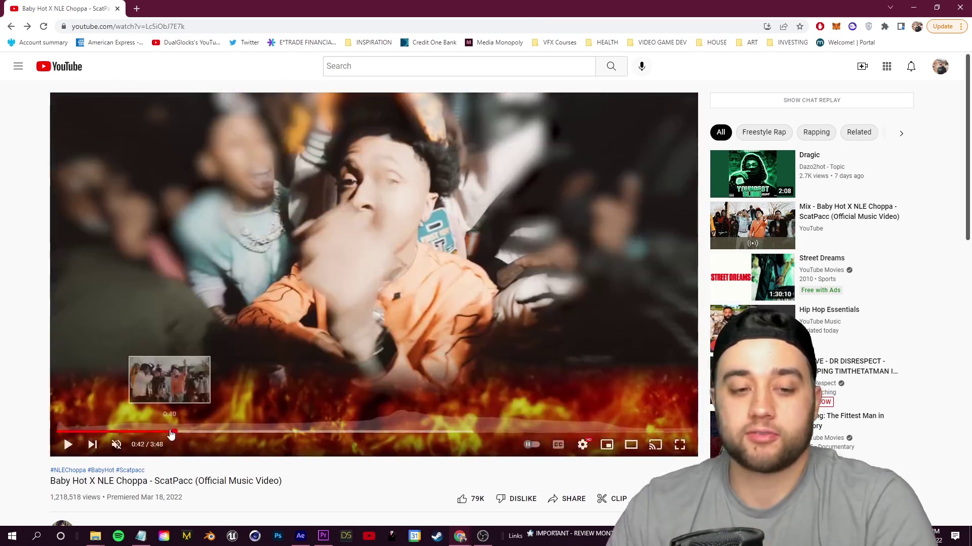
{"action": "left_click", "coordinate": [163, 433]}
{"action": "left_click", "coordinate": [360, 191]}
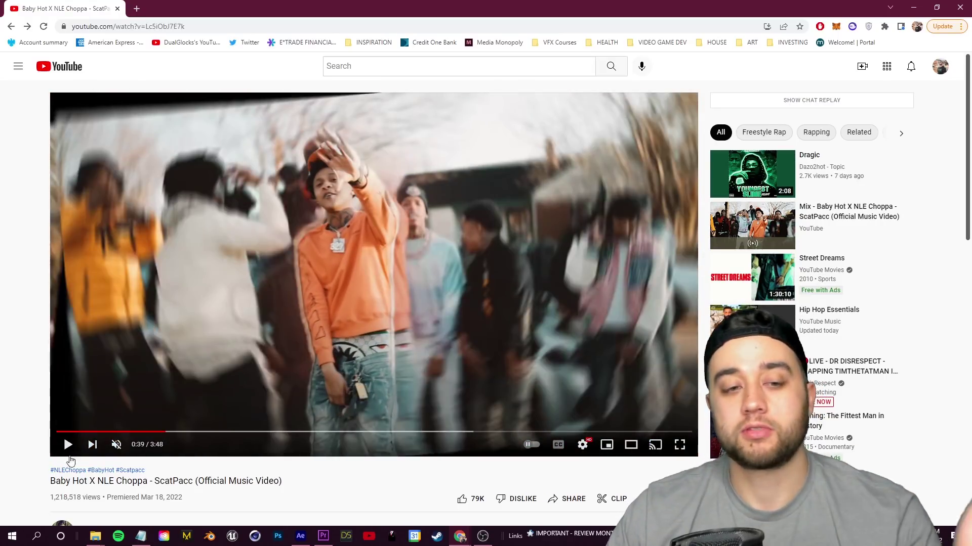
{"action": "left_click", "coordinate": [67, 442]}
{"action": "left_click", "coordinate": [335, 277]}
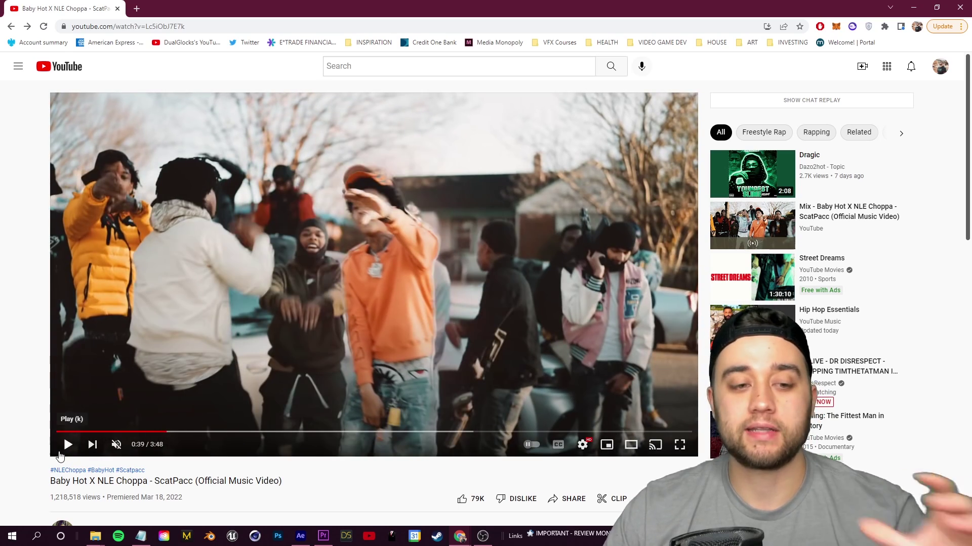
{"action": "left_click", "coordinate": [65, 447]}
{"action": "left_click", "coordinate": [415, 213]}
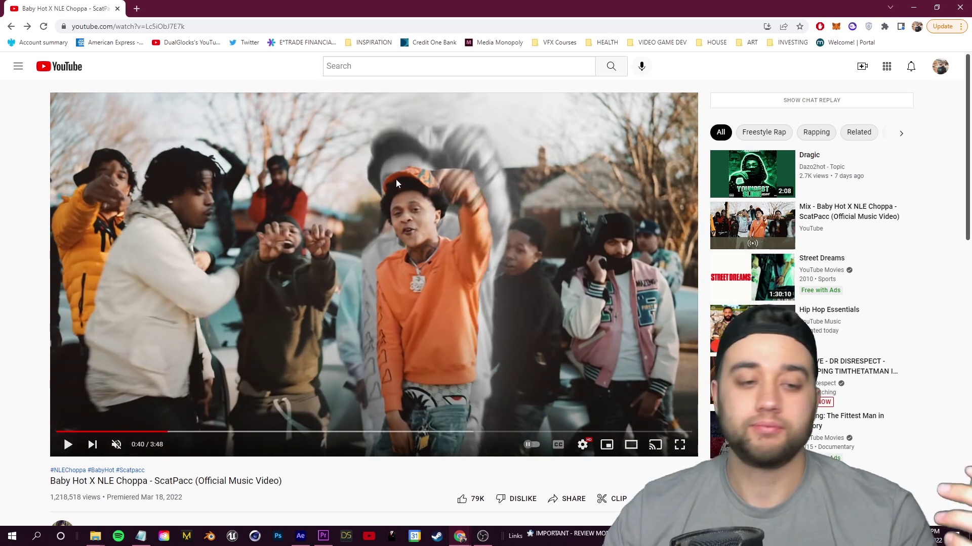
{"action": "left_click", "coordinate": [68, 445]}
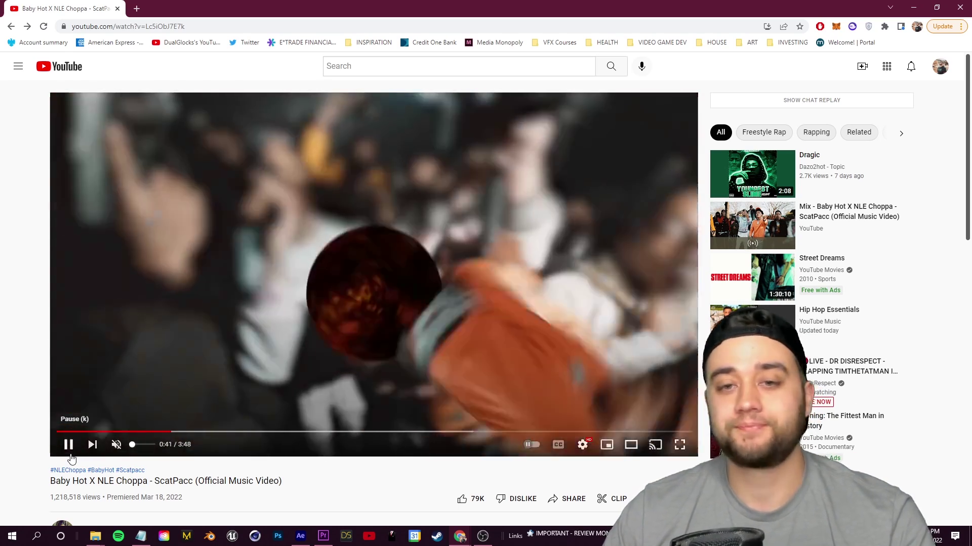
{"action": "left_click", "coordinate": [69, 444]}
- View the ScatPacc video in full screen and examine the vertical blur and fire transition around 0:43
{"action": "left_click", "coordinate": [680, 444]}
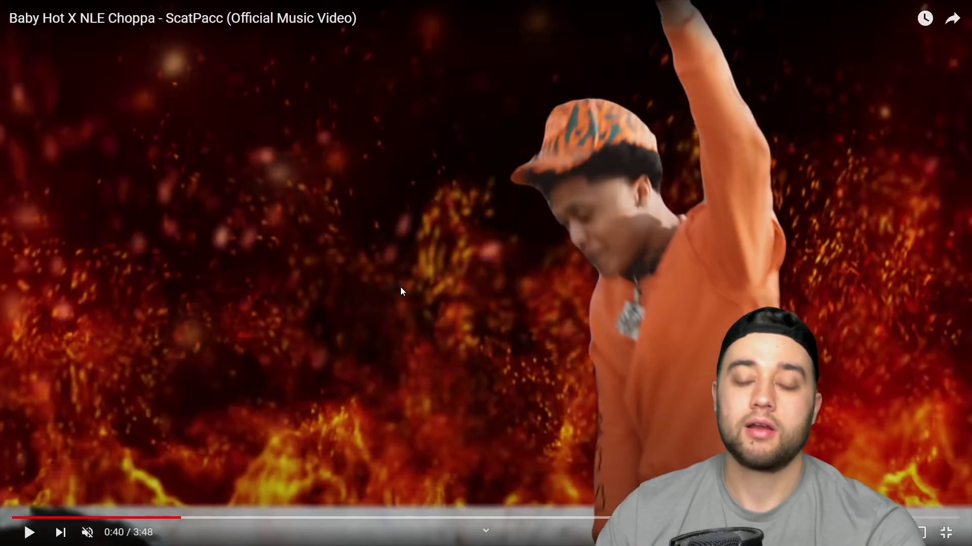
{"action": "left_click", "coordinate": [401, 288]}
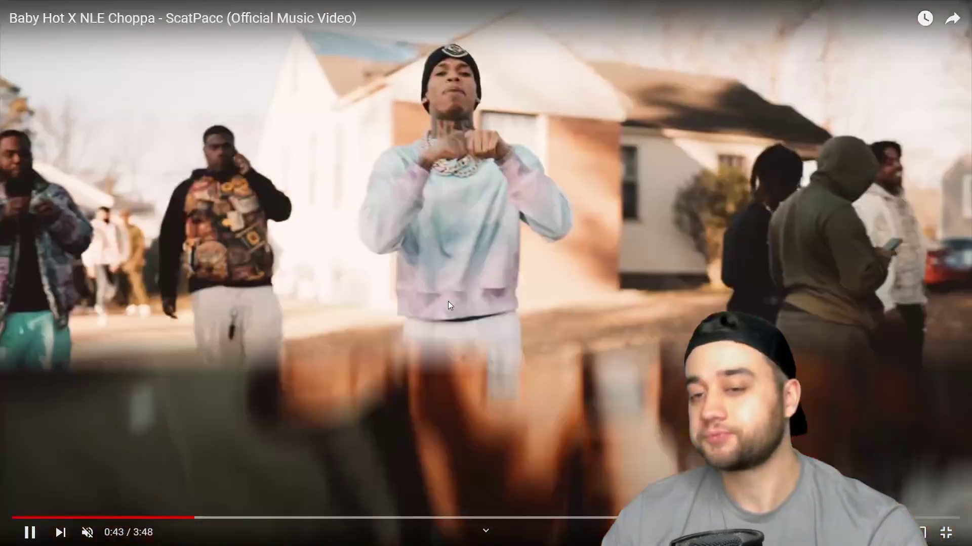
{"action": "left_click", "coordinate": [435, 302]}
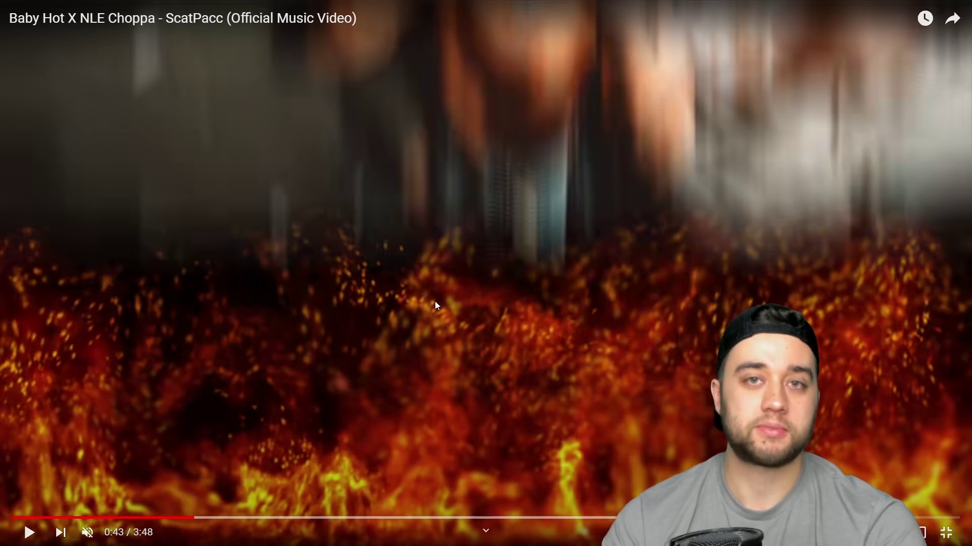
{"action": "left_click", "coordinate": [435, 302]}
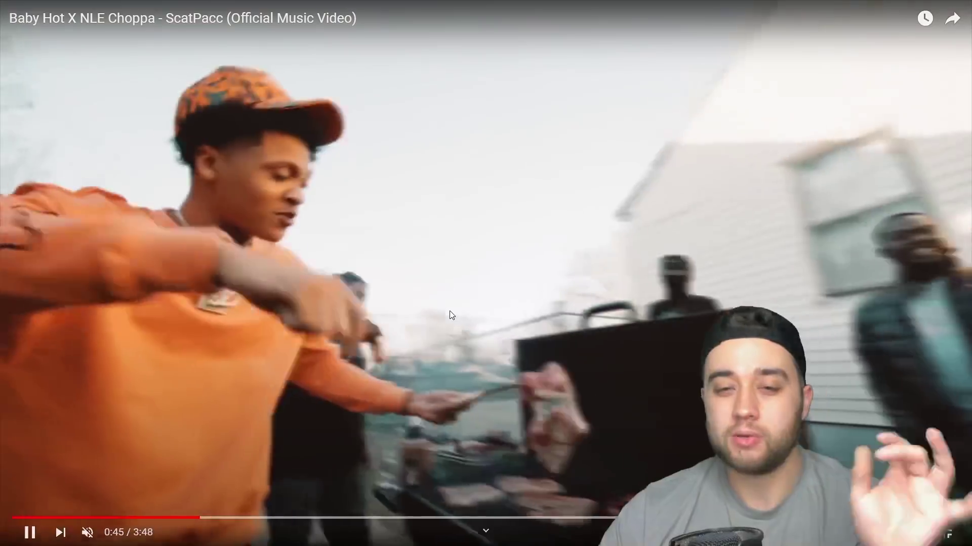
{"action": "left_click", "coordinate": [449, 314]}
{"action": "left_click", "coordinate": [194, 518]}
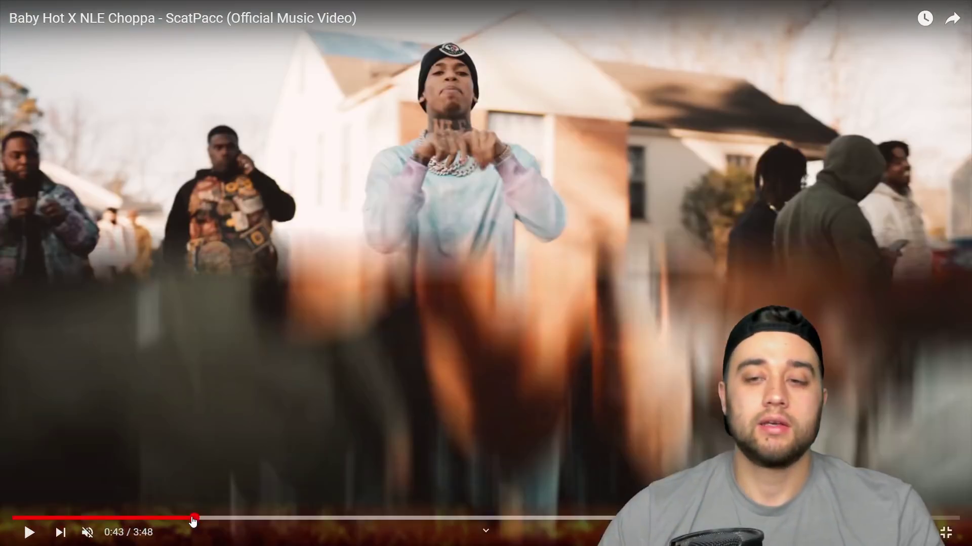
{"action": "left_click", "coordinate": [187, 518]}
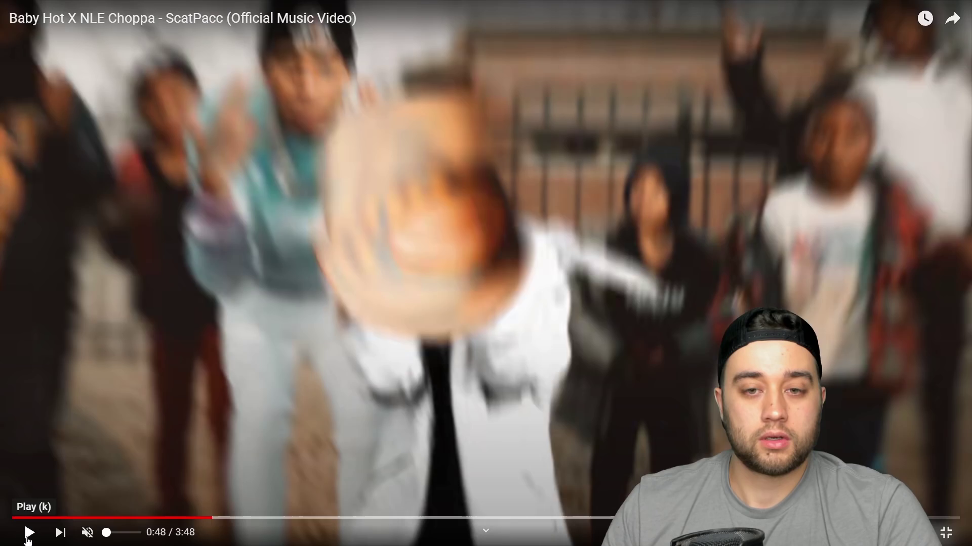
- Examine the silhouette cutout transition and black-and-white subject frame by frame around 0:47 to 0:49
{"action": "left_click", "coordinate": [28, 534]}
{"action": "left_click", "coordinate": [28, 534]}
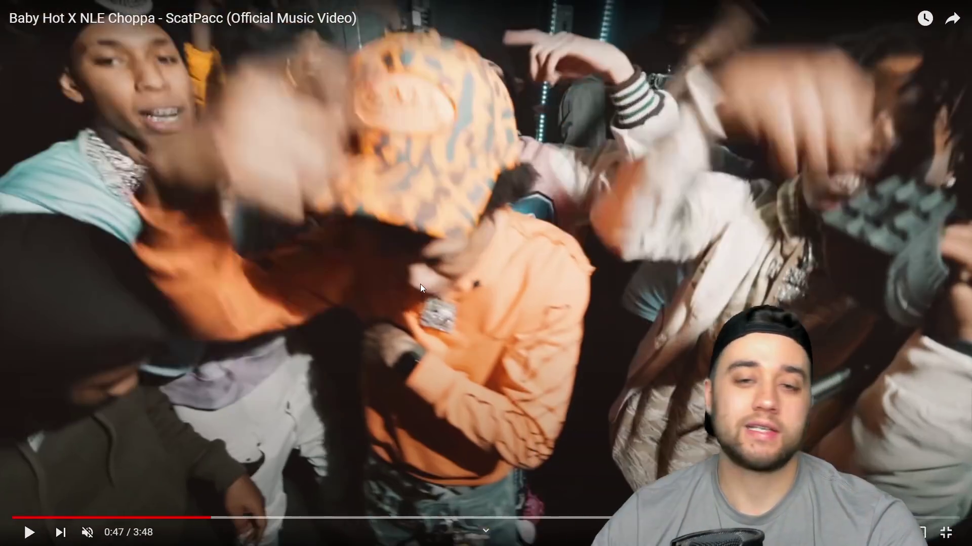
{"action": "left_click", "coordinate": [420, 284]}
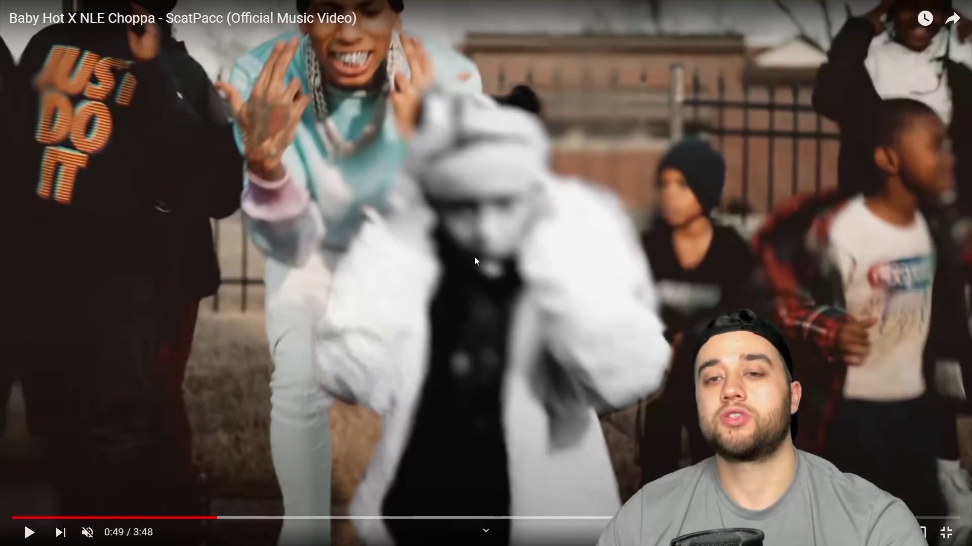
{"action": "key", "text": "comma"}
{"action": "key", "text": "comma"}
{"action": "key", "text": "comma"}
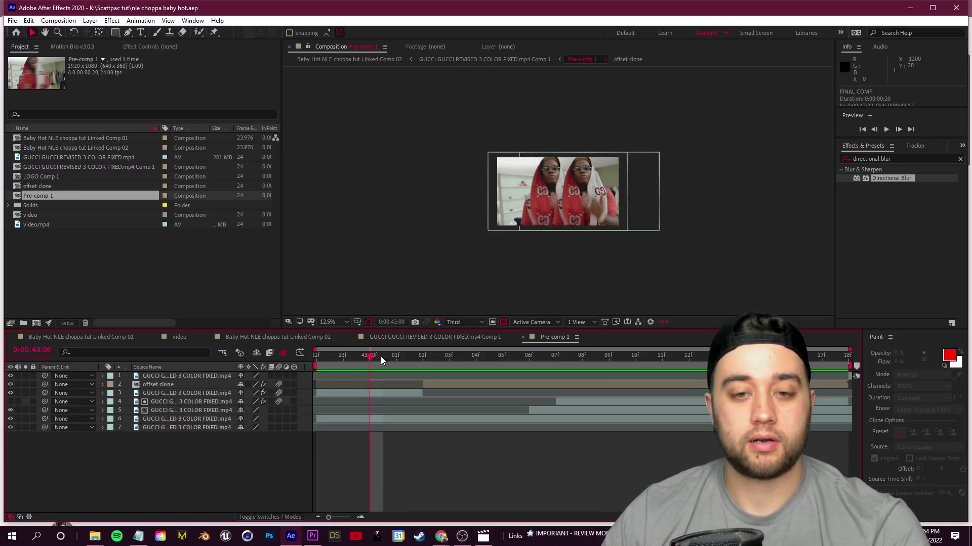
- Apply the Colorama effect to the offset clone layer at 0:00:43:02, where the layer begins
{"action": "left_click", "coordinate": [169, 393]}
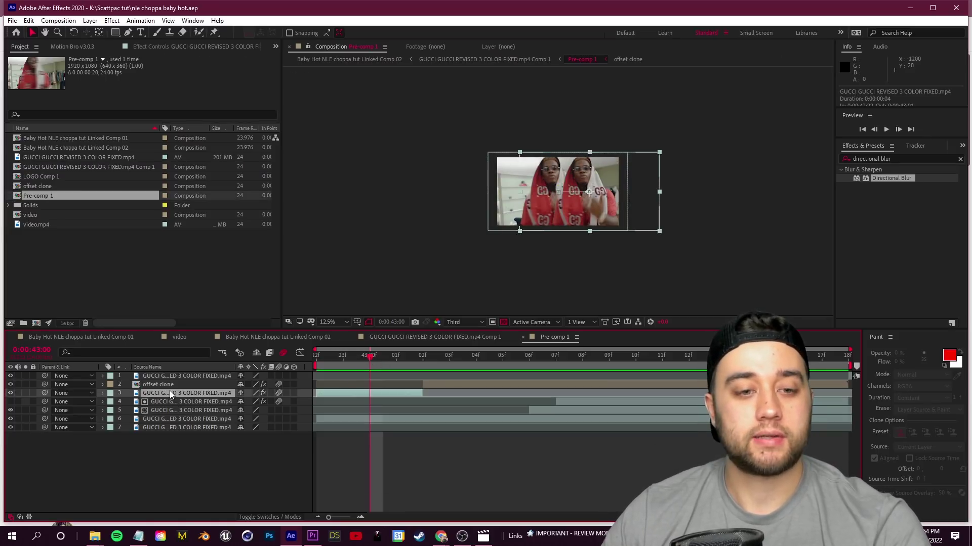
{"action": "left_click", "coordinate": [172, 385]}
{"action": "left_click_drag", "start_coordinate": [376, 355], "coordinate": [425, 357]}
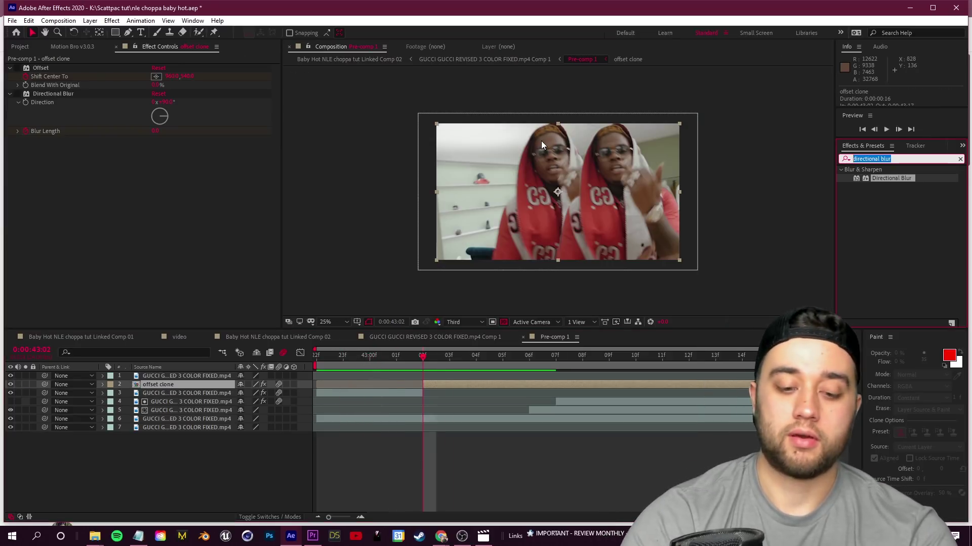
{"action": "type", "text": "colorma"}
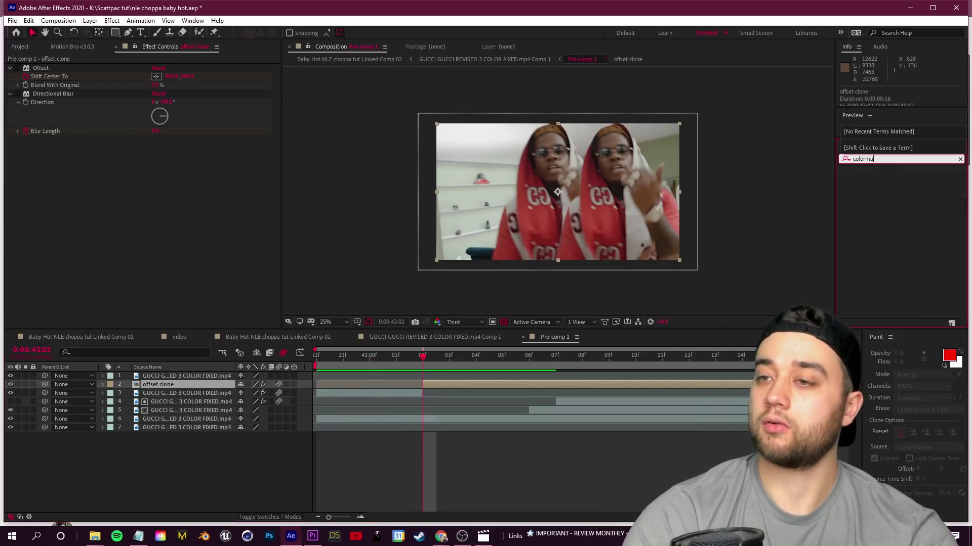
{"action": "key", "text": "BackSpace"}
{"action": "key", "text": "BackSpace"}
{"action": "key", "text": "BackSpace"}
{"action": "key", "text": "BackSpace"}
{"action": "type", "text": "rama"}
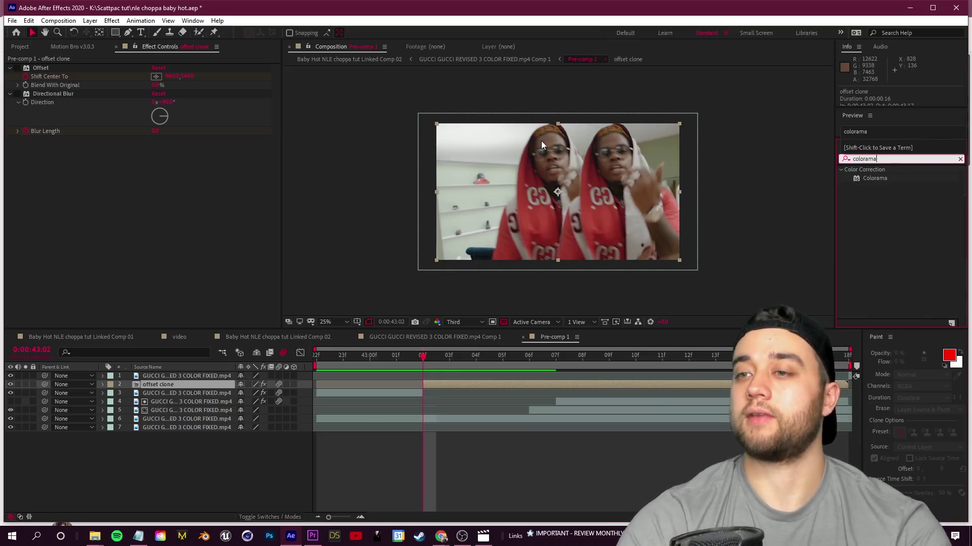
{"action": "mouse_move", "coordinate": [874, 179]}
{"action": "left_mouse_down"}
{"action": "mouse_move", "coordinate": [408, 412]}
{"action": "mouse_move", "coordinate": [456, 385]}
{"action": "left_mouse_up"}
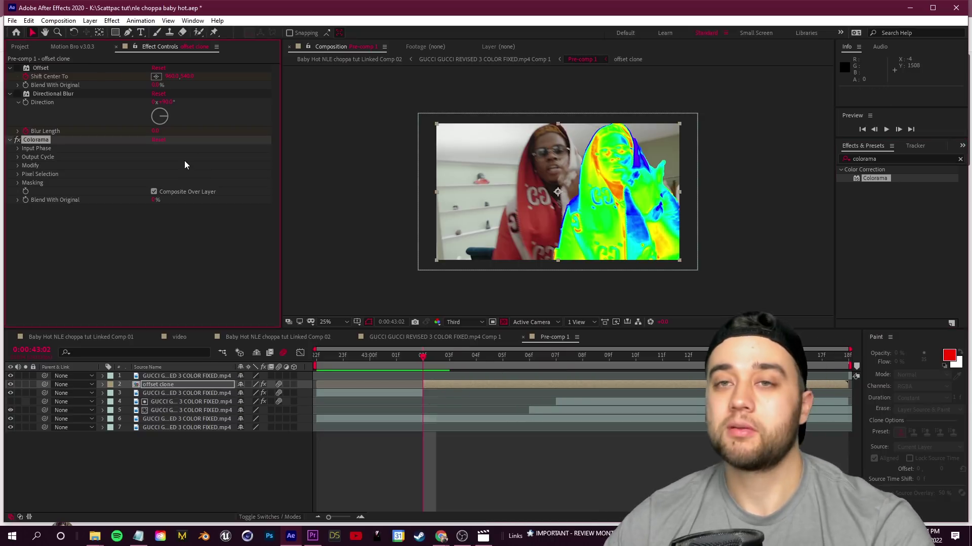
- Try the Carribean and Hue Cycle palettes in Colorama's Output Cycle, and settle on the Old Glory preset palette
{"action": "left_click", "coordinate": [17, 148]}
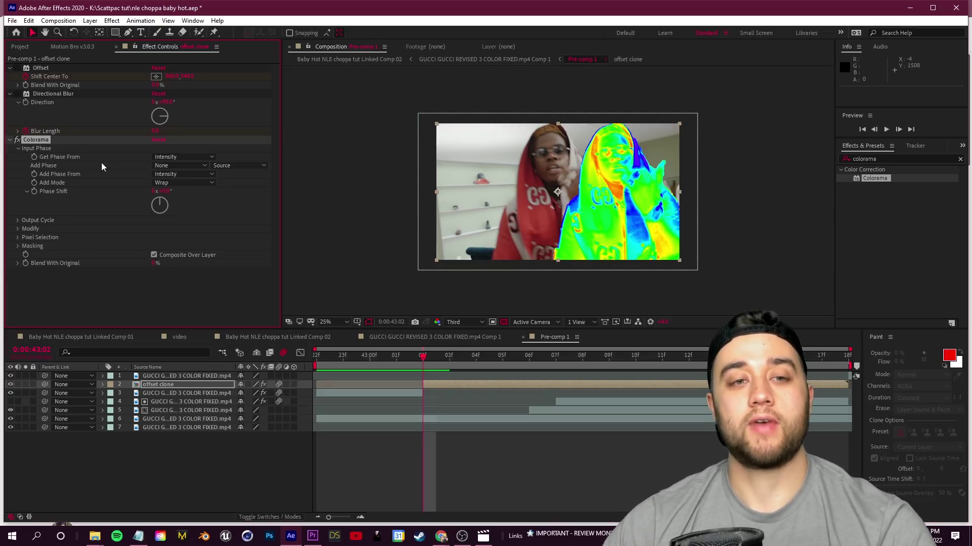
{"action": "left_click", "coordinate": [19, 220]}
{"action": "left_click", "coordinate": [201, 191]}
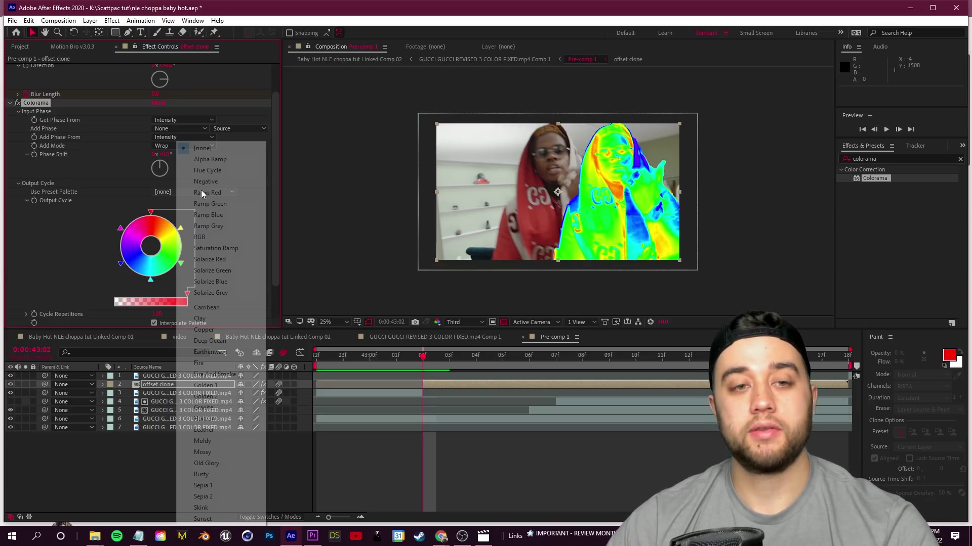
{"action": "left_click", "coordinate": [208, 214]}
{"action": "left_click", "coordinate": [205, 192]}
{"action": "left_click", "coordinate": [207, 307]}
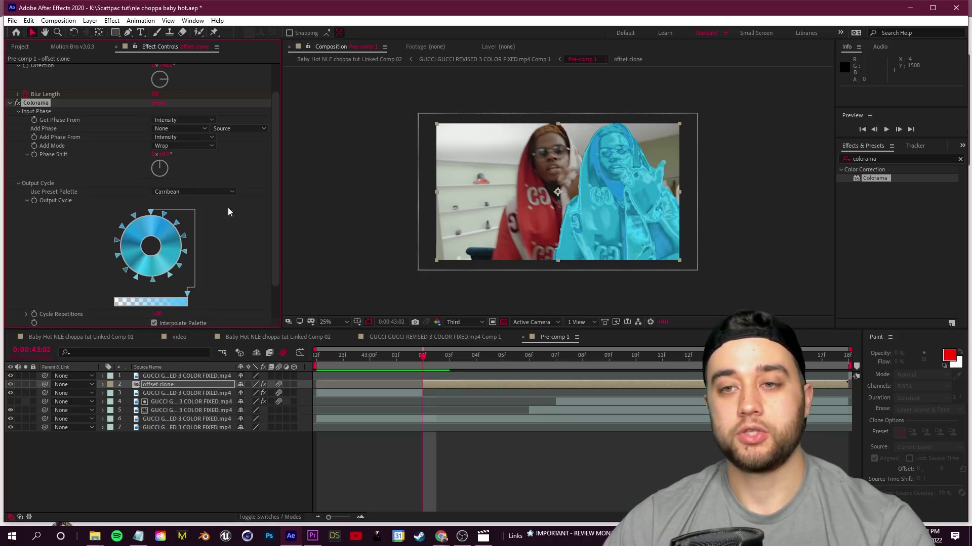
{"action": "left_click", "coordinate": [221, 192]}
{"action": "left_click", "coordinate": [227, 193]}
{"action": "left_click", "coordinate": [218, 191]}
{"action": "left_click", "coordinate": [213, 170]}
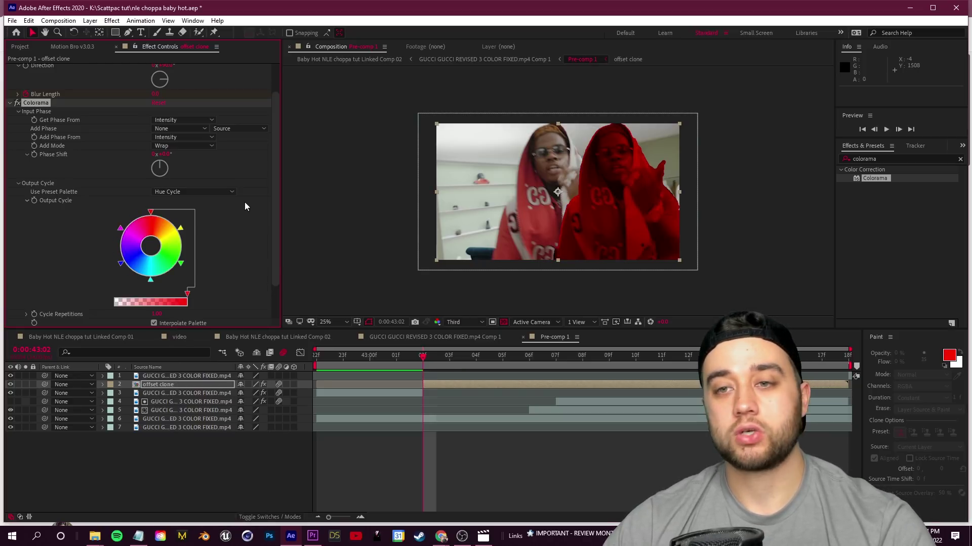
{"action": "left_click", "coordinate": [209, 193]}
{"action": "left_click", "coordinate": [205, 458]}
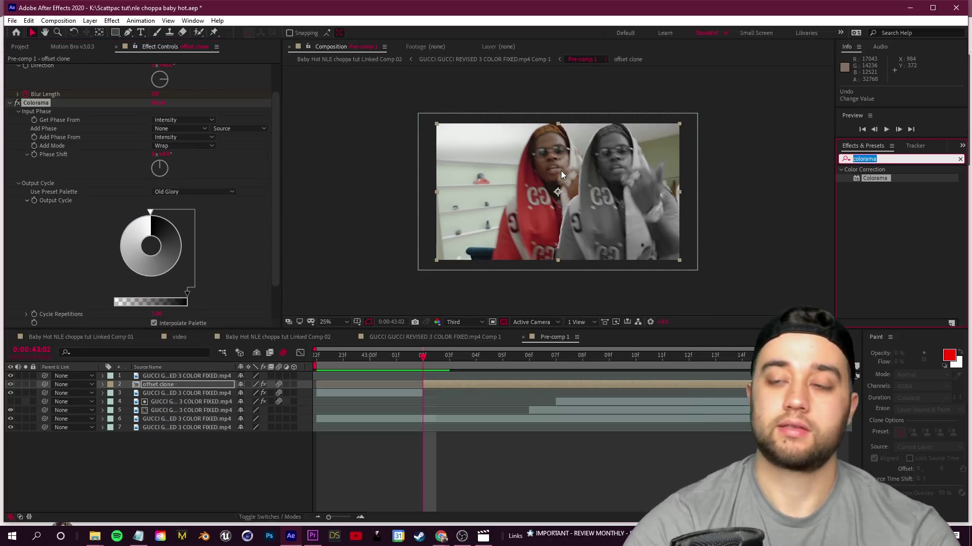
- Apply Curves to the offset clone layer and raise the highlights while slightly lowering the shadows for stronger contrast
{"action": "type", "text": "curves"}
{"action": "mouse_move", "coordinate": [880, 212]}
{"action": "left_mouse_down"}
{"action": "mouse_move", "coordinate": [165, 418]}
{"action": "mouse_move", "coordinate": [214, 401]}
{"action": "mouse_move", "coordinate": [203, 385]}
{"action": "left_mouse_up"}
{"action": "left_click_drag", "start_coordinate": [111, 203], "coordinate": [112, 180]}
{"action": "left_click_drag", "start_coordinate": [59, 241], "coordinate": [62, 251]}
- Apply the Noise effect from Noise & Grain to the offset clone layer
{"action": "left_click", "coordinate": [884, 159]}
{"action": "type", "text": "noise"}
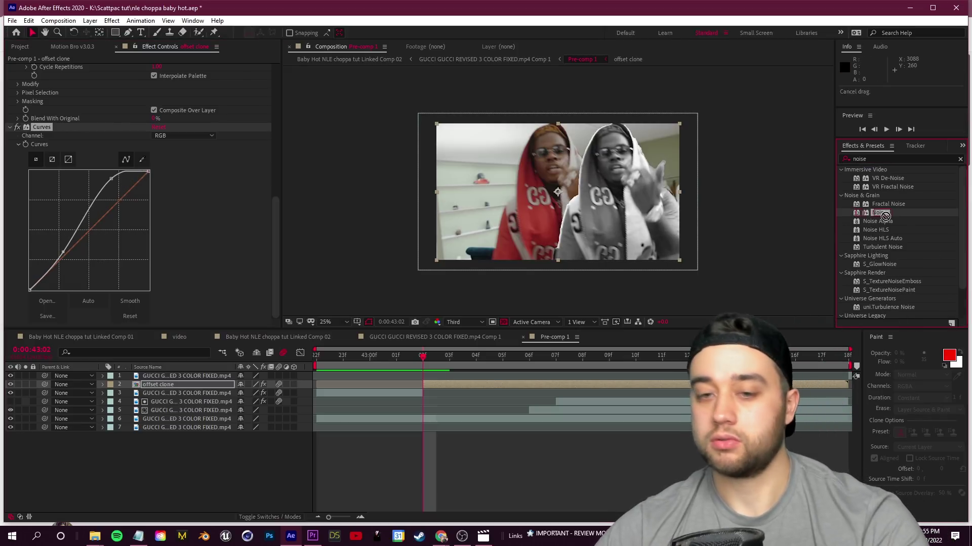
{"action": "mouse_move", "coordinate": [885, 216]}
{"action": "left_mouse_down"}
{"action": "mouse_move", "coordinate": [451, 386]}
{"action": "mouse_move", "coordinate": [148, 200]}
{"action": "mouse_move", "coordinate": [274, 220]}
{"action": "left_mouse_up"}
- Try the Sapphire S_Flicker effect on the offset clone layer
{"action": "left_click", "coordinate": [872, 159]}
{"action": "type", "text": "flicker"}
{"action": "scroll", "coordinate": [890, 285], "scroll_direction": "down", "scroll_amount": 2}
{"action": "mouse_move", "coordinate": [874, 245]}
{"action": "left_mouse_down"}
{"action": "mouse_move", "coordinate": [658, 354]}
{"action": "mouse_move", "coordinate": [447, 405]}
{"action": "mouse_move", "coordinate": [447, 385]}
{"action": "left_mouse_up"}
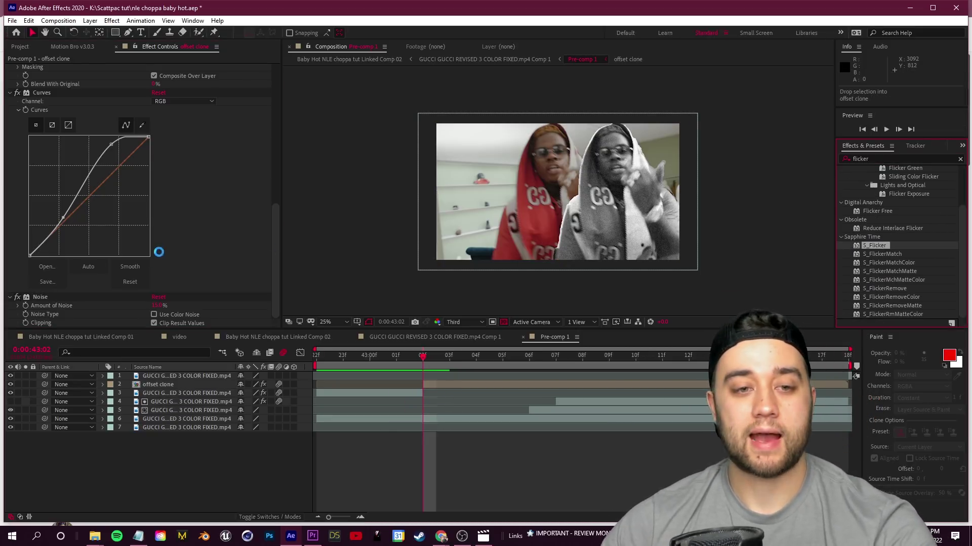
{"action": "key", "text": "period"}
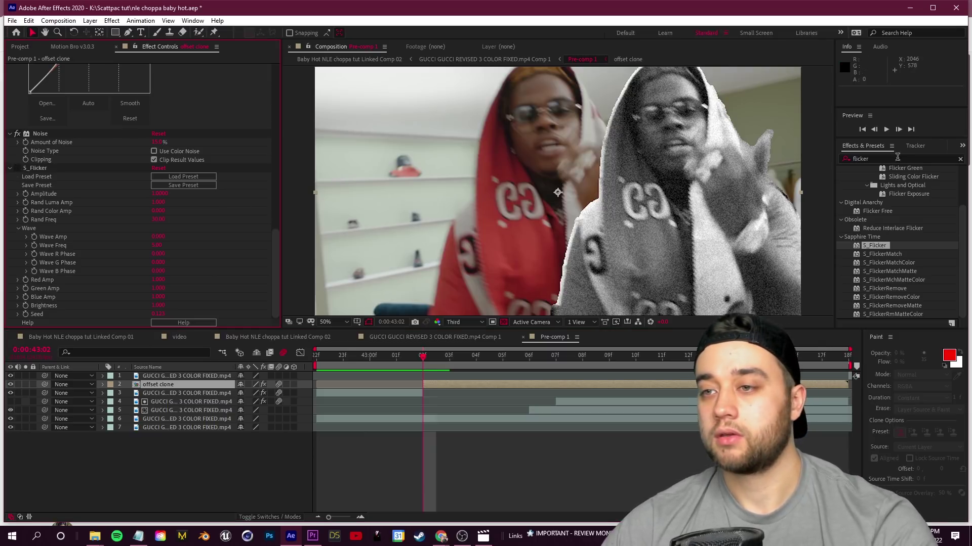
- Apply the Color Correction Exposure effect to the offset clone layer
{"action": "left_click", "coordinate": [870, 159]}
{"action": "type", "text": "e"}
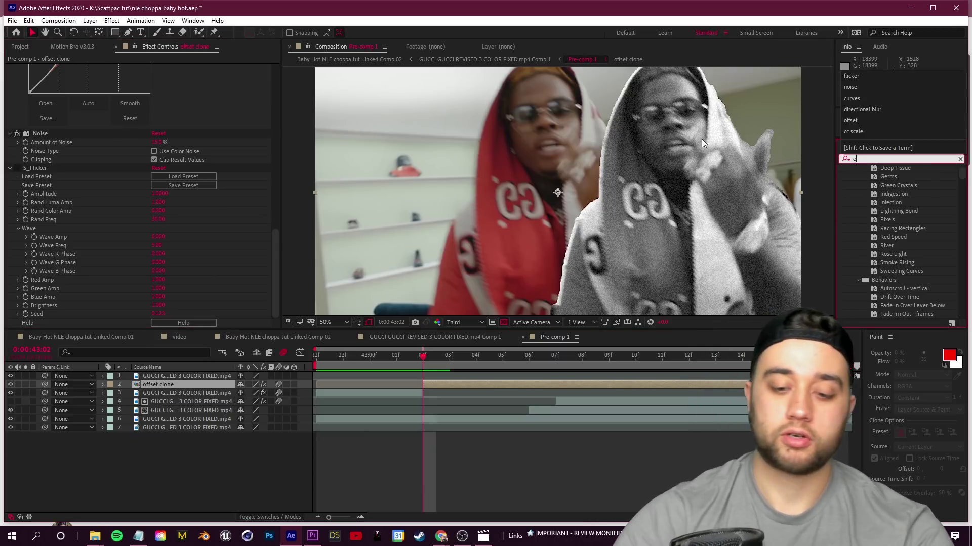
{"action": "type", "text": "xposure"}
{"action": "left_click_drag", "start_coordinate": [884, 256], "coordinate": [465, 387]}
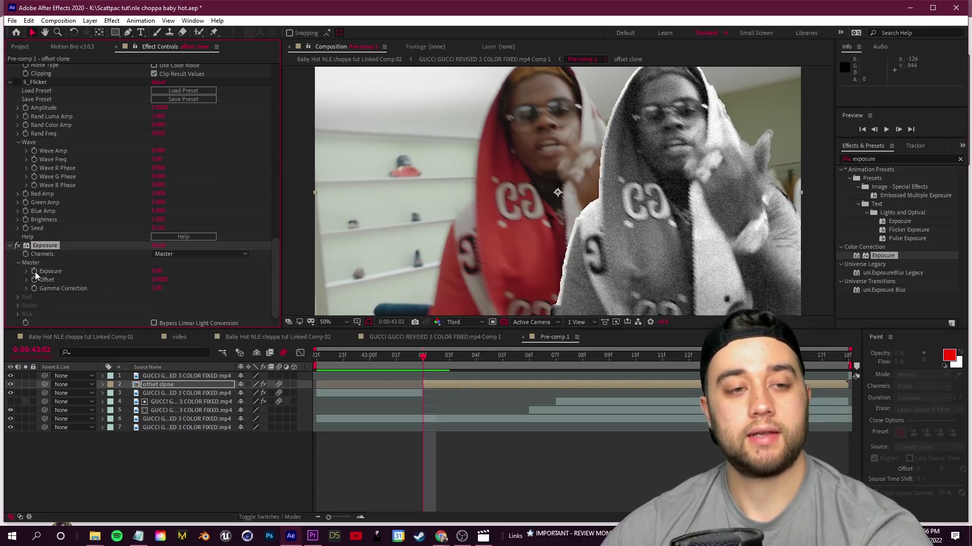
- Keyframe the Exposure value up and down between 0:00:43:02 and 0:00:43:07 to make the black-and-white clone flicker
{"action": "left_click", "coordinate": [458, 386]}
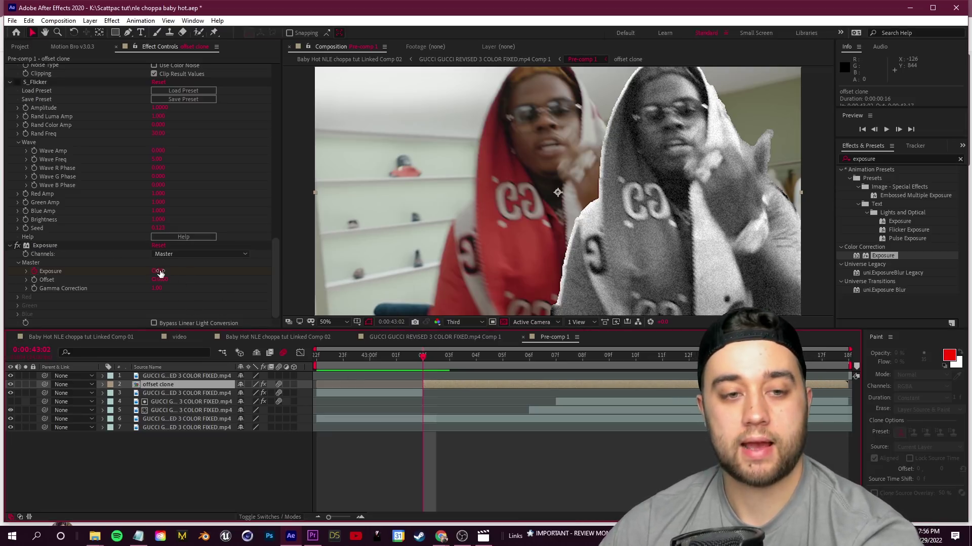
{"action": "left_click_drag", "start_coordinate": [160, 273], "coordinate": [167, 273]}
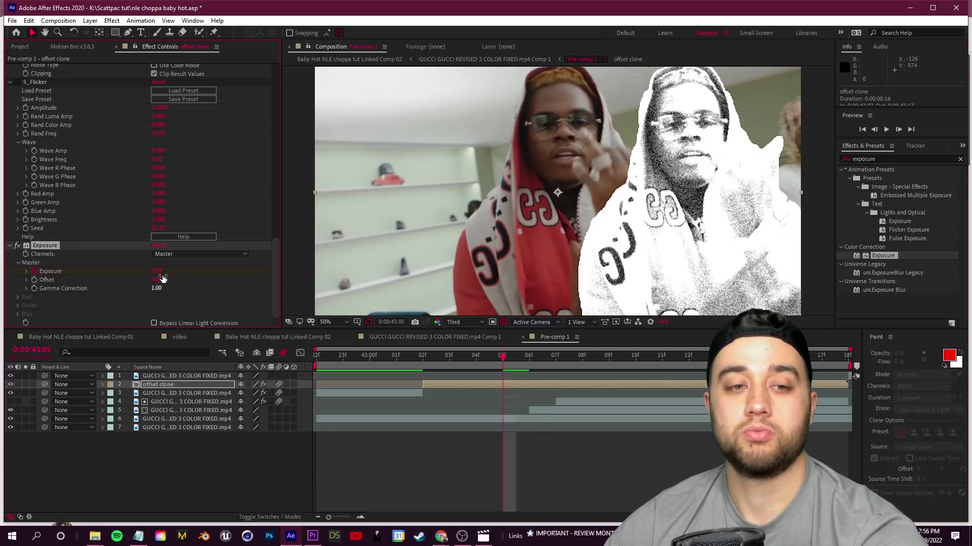
{"action": "mouse_move", "coordinate": [157, 273]}
{"action": "left_mouse_down"}
{"action": "mouse_move", "coordinate": [48, 272]}
{"action": "mouse_move", "coordinate": [157, 275]}
{"action": "left_mouse_up"}
{"action": "key", "text": "Page_Down"}
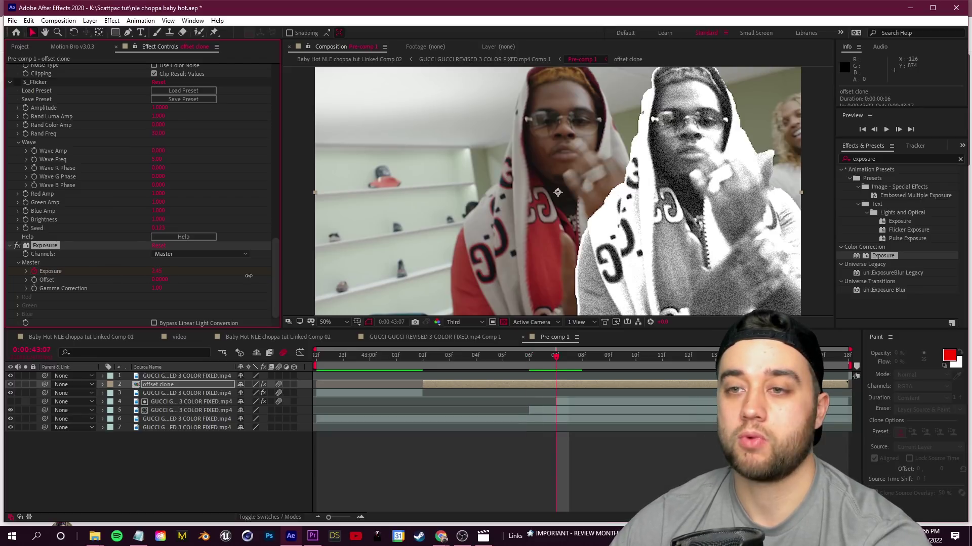
{"action": "left_click_drag", "start_coordinate": [249, 276], "coordinate": [208, 284]}
{"action": "left_click", "coordinate": [526, 351]}
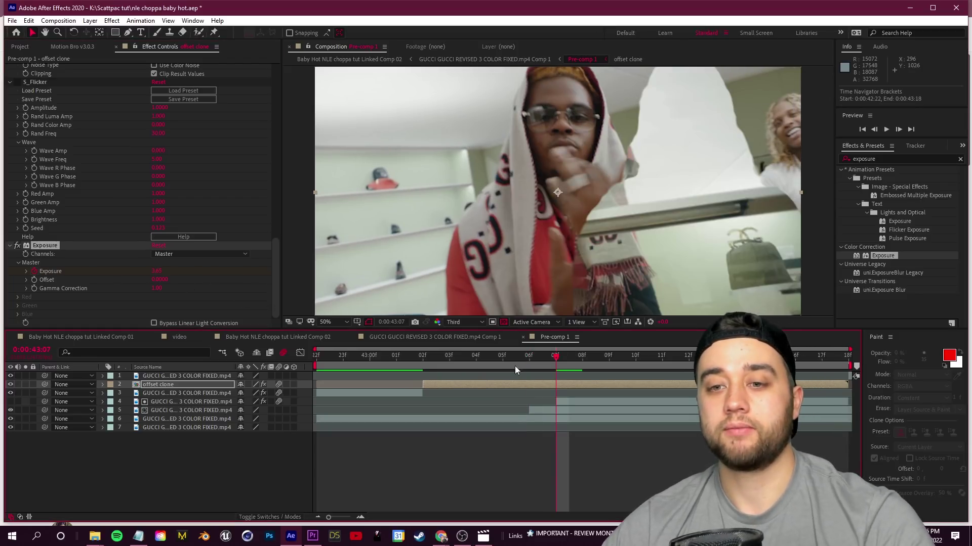
- Play back Pre-comp 1 and check the flickering exposure on the black-and-white clone
{"action": "key", "text": "Page_Up"}
{"action": "key", "text": "Page_Up"}
{"action": "key", "text": "Page_Up"}
{"action": "key", "text": "Page_Up"}
{"action": "key", "text": "Page_Up"}
{"action": "key", "text": "Page_Down"}
{"action": "key", "text": "space"}
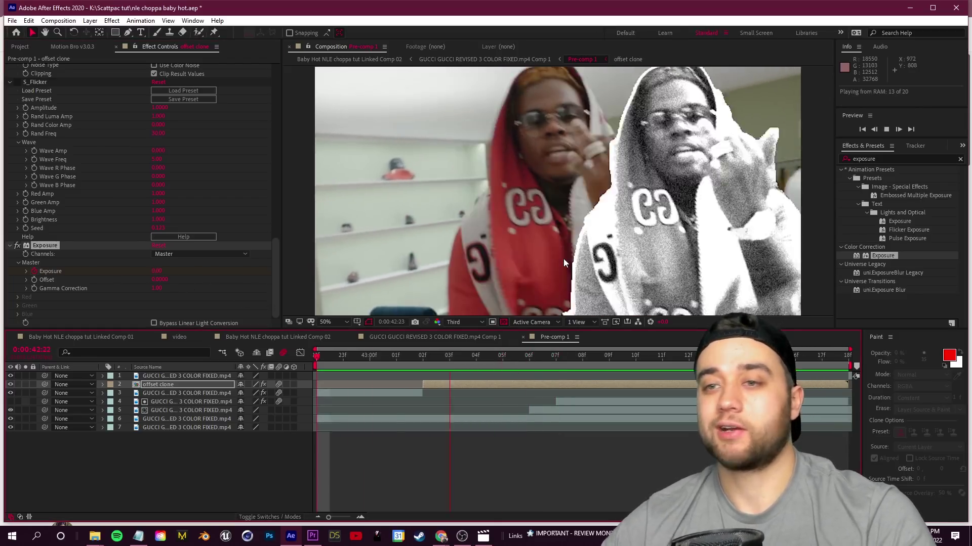
{"action": "scroll", "coordinate": [563, 260], "scroll_direction": "down", "scroll_amount": 2}
{"action": "left_click_drag", "start_coordinate": [715, 356], "coordinate": [397, 356]}
{"action": "key", "text": "space"}
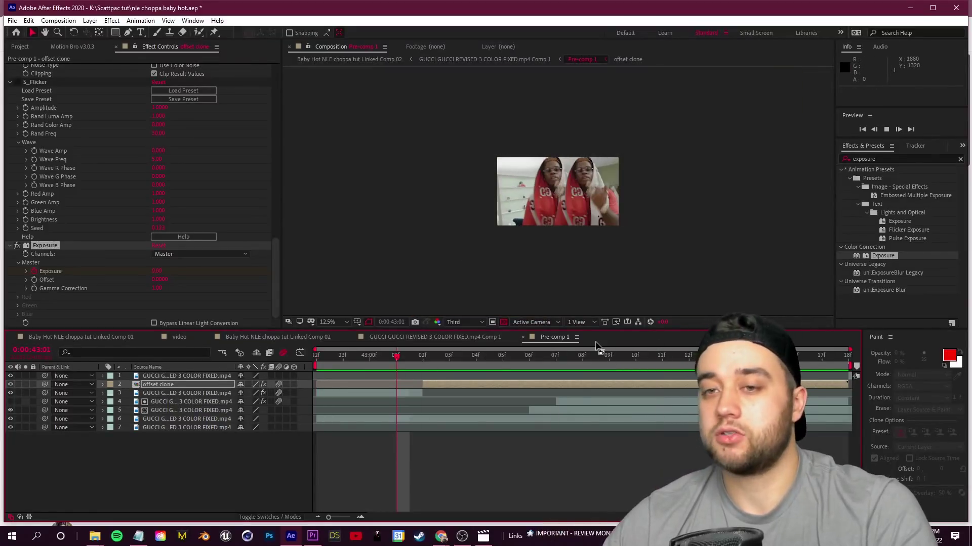
{"action": "scroll", "coordinate": [580, 239], "scroll_direction": "up", "scroll_amount": 1}
{"action": "key", "text": "space"}
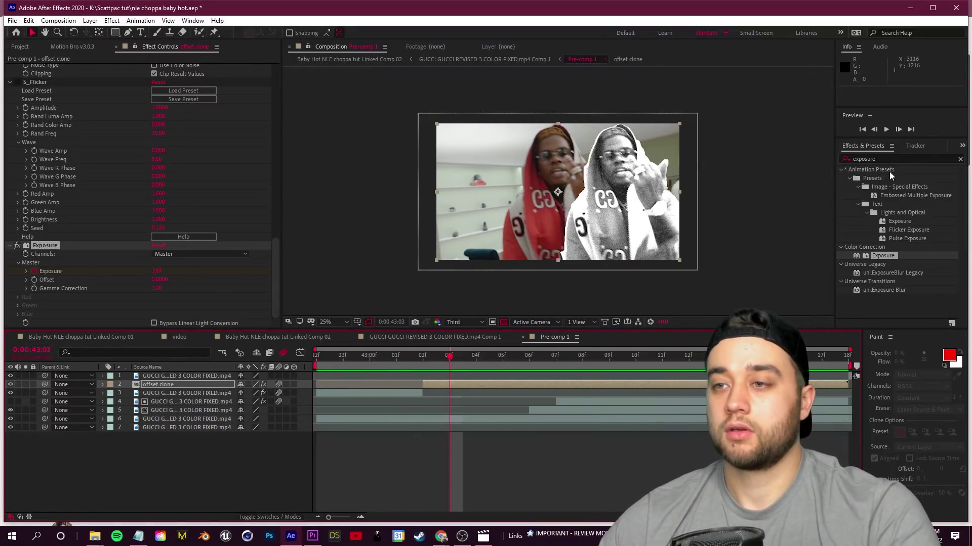
- Apply the Echo effect to the offset clone layer and preview the clone's motion
{"action": "left_click", "coordinate": [883, 159]}
{"action": "type", "text": "echo"}
{"action": "mouse_move", "coordinate": [868, 178]}
{"action": "left_mouse_down"}
{"action": "mouse_move", "coordinate": [455, 384]}
{"action": "mouse_move", "coordinate": [305, 360]}
{"action": "left_mouse_up"}
{"action": "key", "text": "Page_Down"}
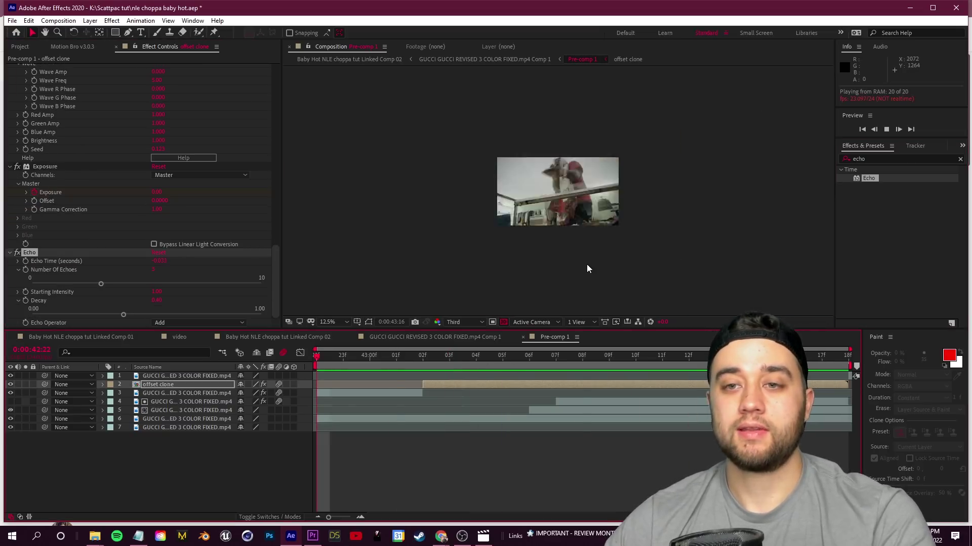
{"action": "key", "text": "space"}
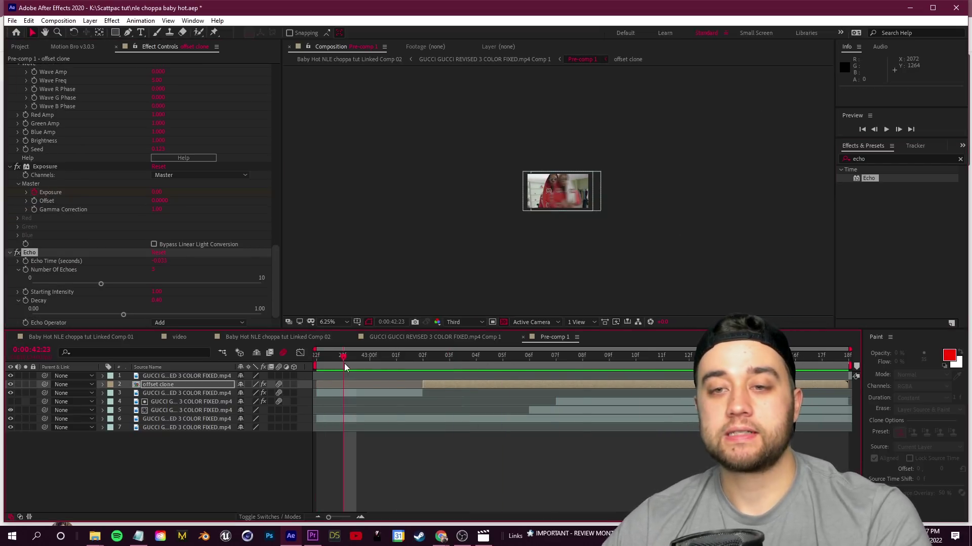
{"action": "key", "text": "space"}
{"action": "scroll", "coordinate": [573, 255], "scroll_direction": "up", "scroll_amount": 1}
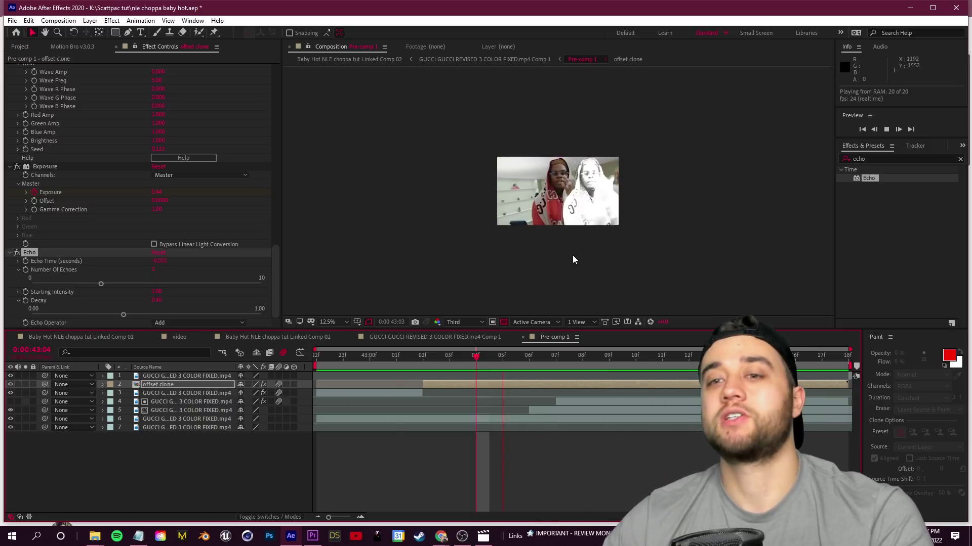
{"action": "scroll", "coordinate": [571, 240], "scroll_direction": "up", "scroll_amount": 1}
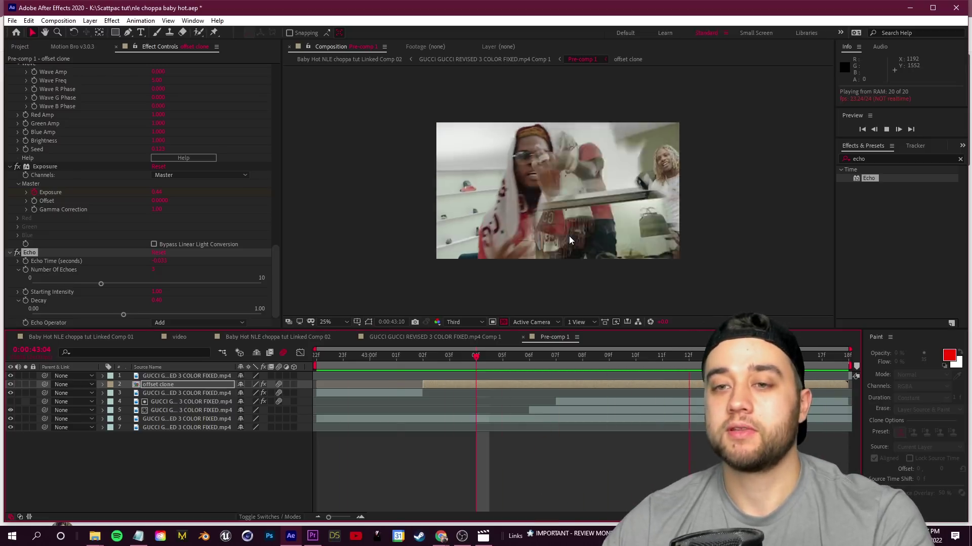
{"action": "key", "text": "space"}
- At 0:00:43:03, search for the Max Novak presets and collapse all effects on the offset clone layer
{"action": "left_click_drag", "start_coordinate": [323, 356], "coordinate": [449, 356]}
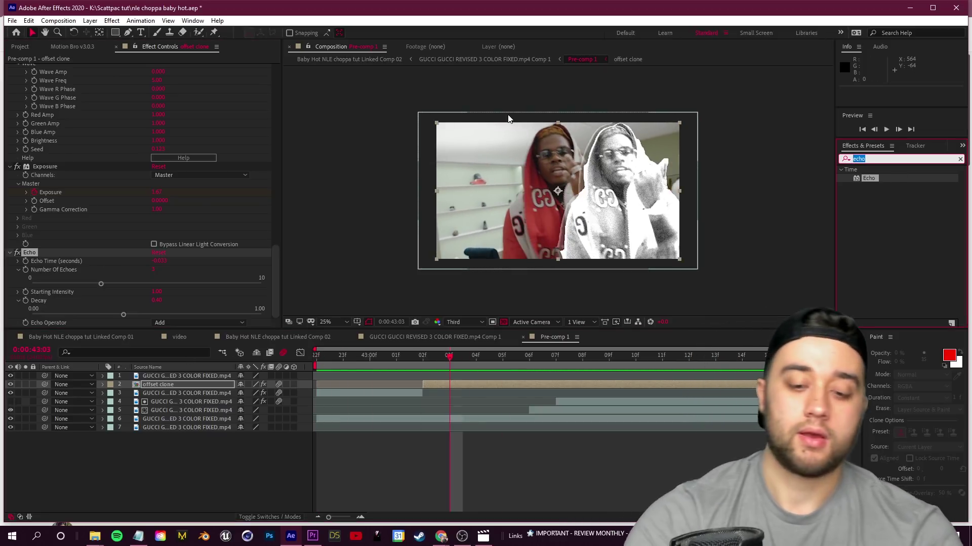
{"action": "type", "text": "max novak"}
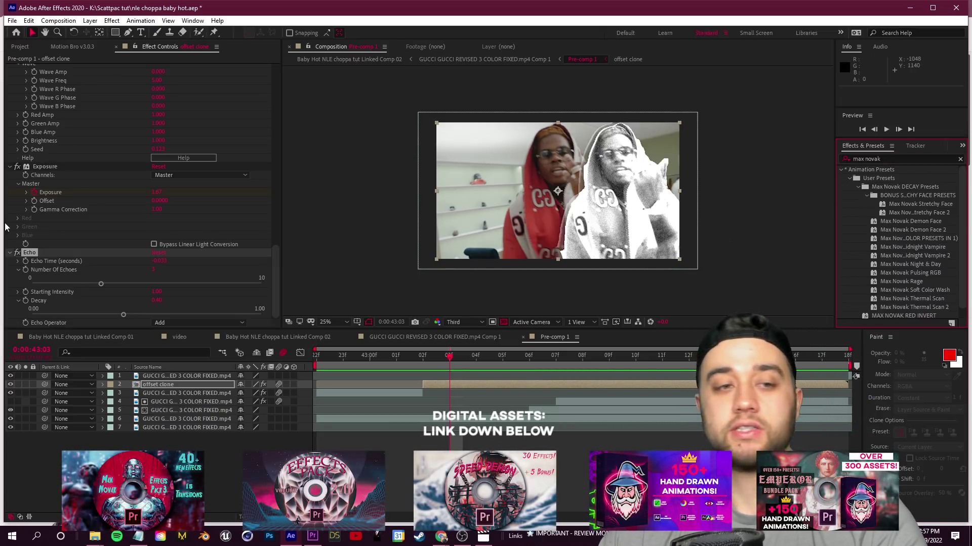
{"action": "left_click", "coordinate": [10, 253]}
{"action": "left_click", "coordinate": [10, 237]}
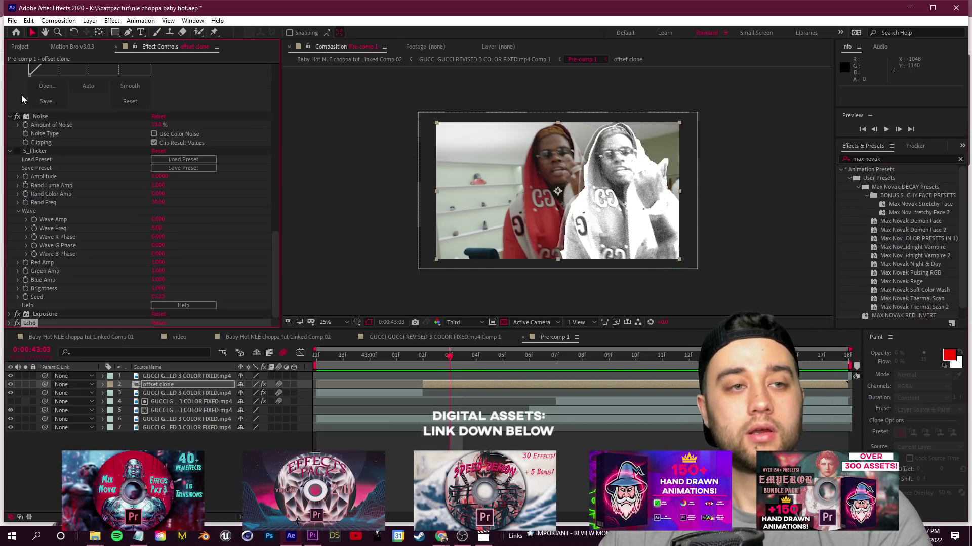
{"action": "left_click", "coordinate": [10, 151]}
{"action": "left_click", "coordinate": [10, 271]}
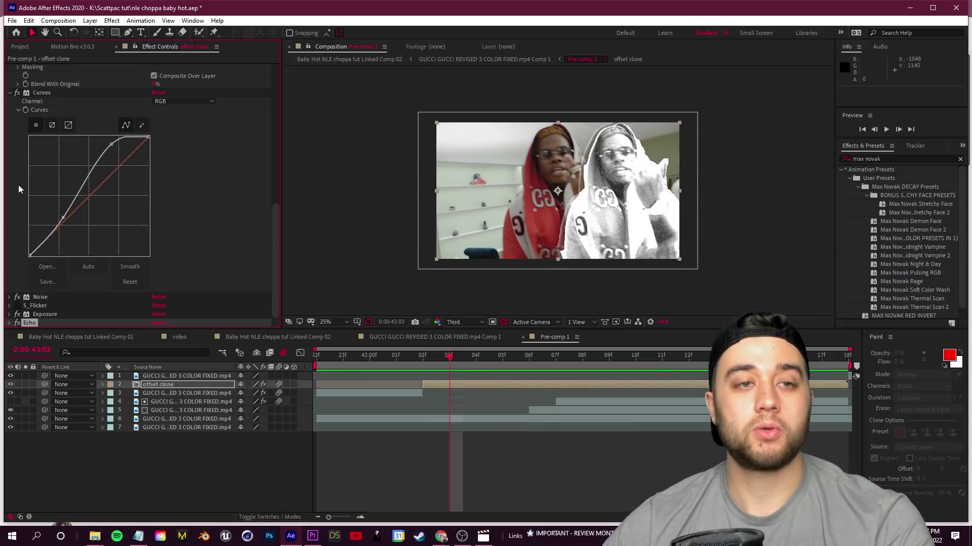
{"action": "left_click", "coordinate": [10, 93]}
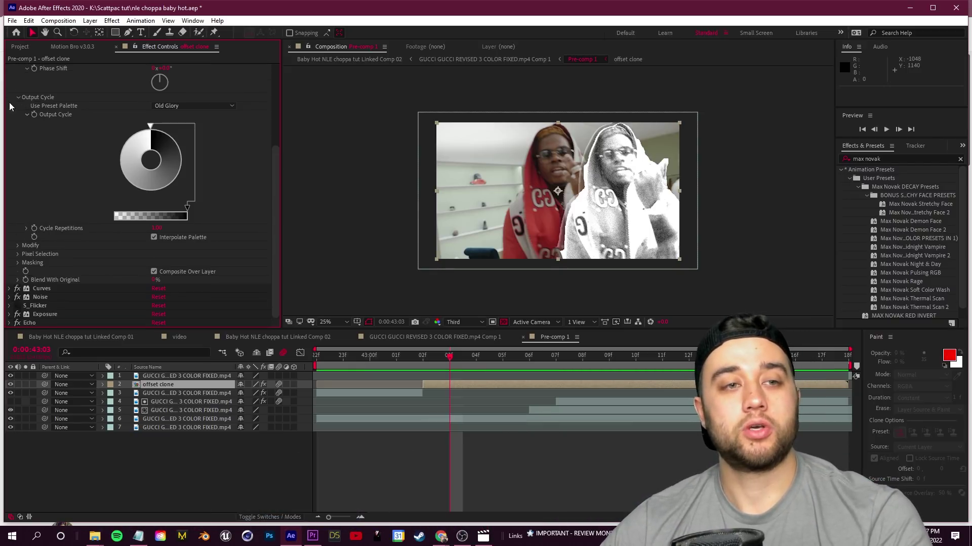
{"action": "scroll", "coordinate": [15, 103], "scroll_direction": "up", "scroll_amount": 3}
{"action": "left_click", "coordinate": [10, 139]}
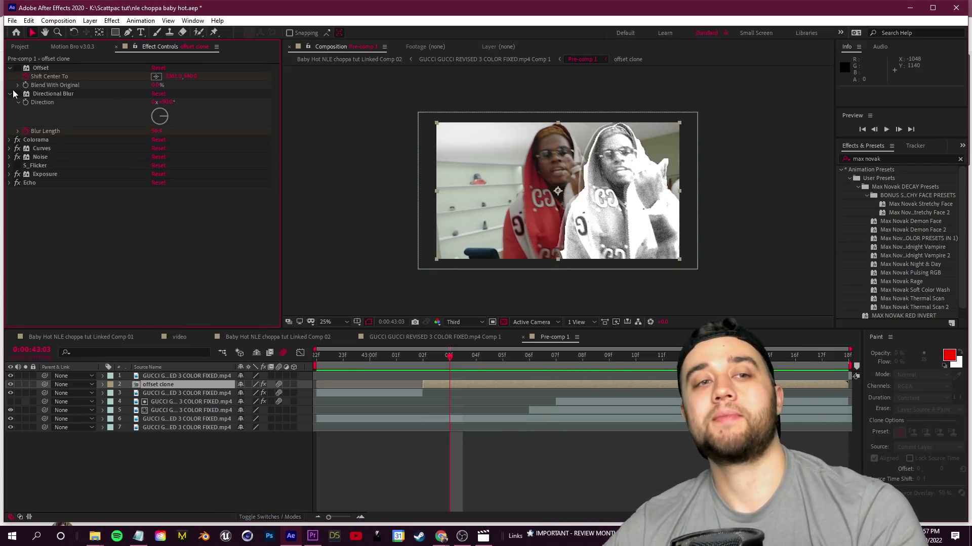
{"action": "left_click", "coordinate": [10, 95]}
{"action": "left_click", "coordinate": [10, 68]}
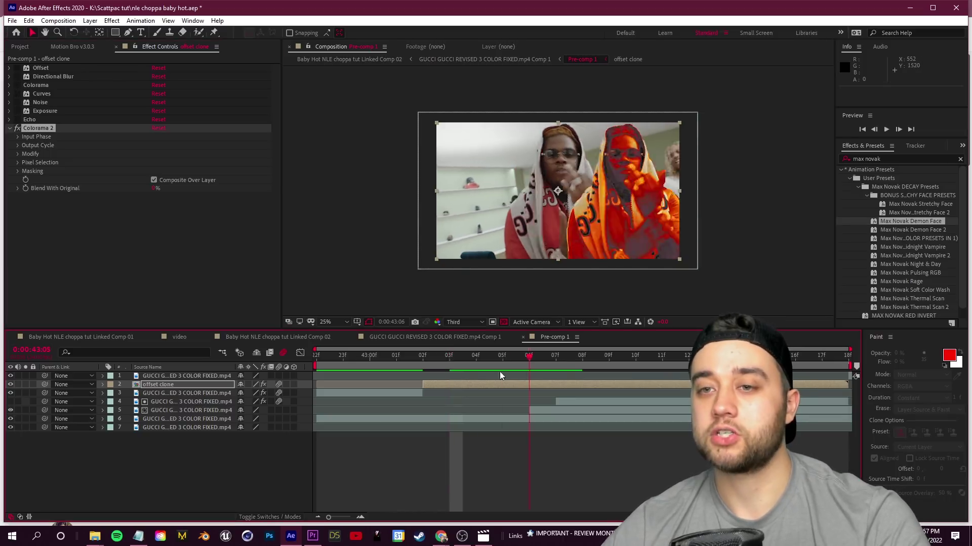
- Undo the Max Novak Demon Face preset and apply the Max Novak Midnight Vampire preset to the offset clone layer instead
{"action": "left_click", "coordinate": [477, 357]}
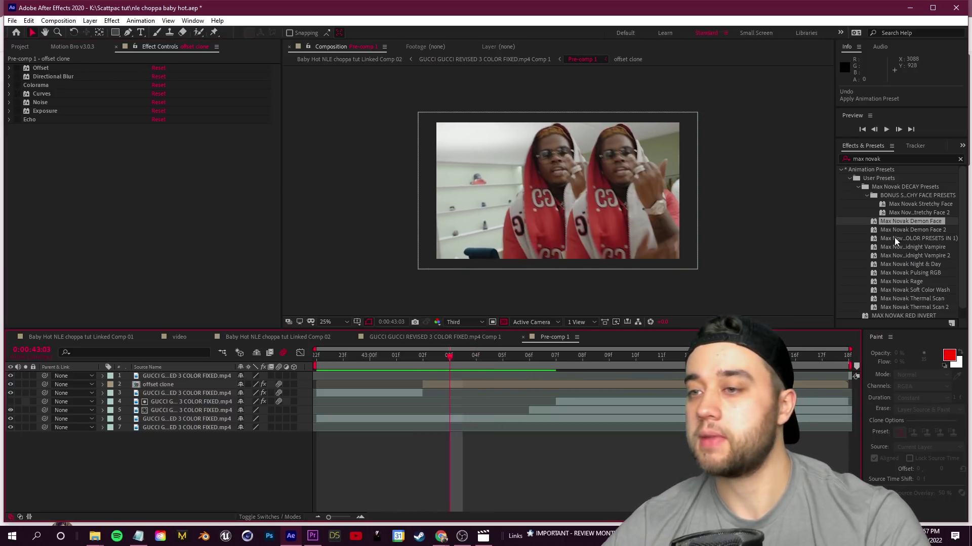
{"action": "mouse_move", "coordinate": [904, 230]}
{"action": "left_mouse_down"}
{"action": "mouse_move", "coordinate": [476, 393]}
{"action": "mouse_move", "coordinate": [436, 380]}
{"action": "left_mouse_up"}
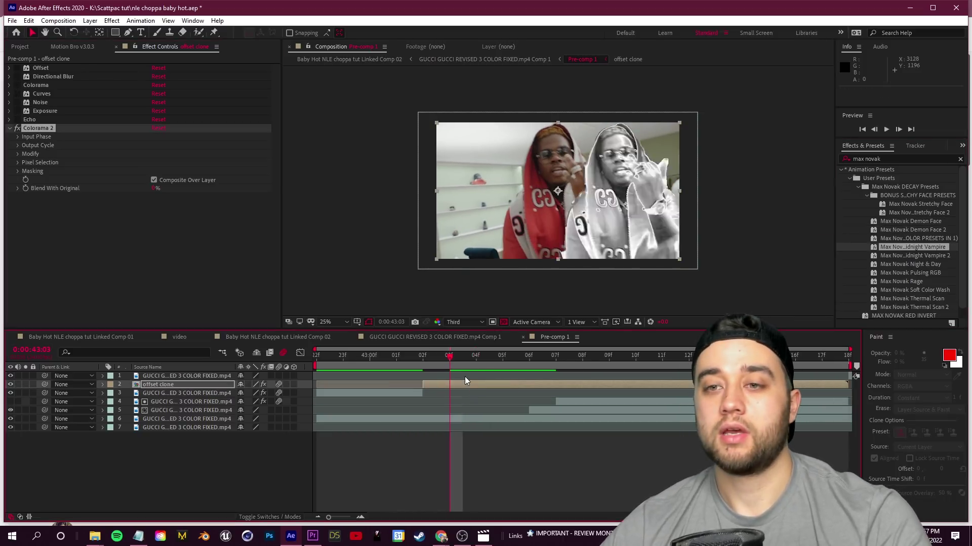
- Try the Max Novak Night & Day, Pulsing RGB and RGB Ghost Shift presets in turn on the offset clone layer
{"action": "key", "text": "Page_Down"}
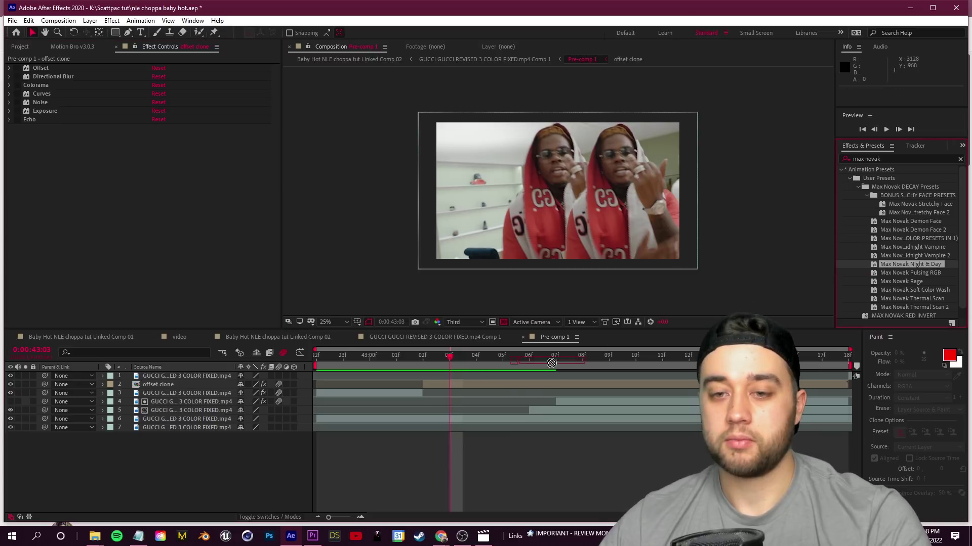
{"action": "left_click_drag", "start_coordinate": [552, 366], "coordinate": [480, 385]}
{"action": "mouse_move", "coordinate": [910, 273]}
{"action": "left_mouse_down"}
{"action": "mouse_move", "coordinate": [748, 308]}
{"action": "mouse_move", "coordinate": [503, 385]}
{"action": "left_mouse_up"}
{"action": "left_click_drag", "start_coordinate": [500, 368], "coordinate": [445, 372]}
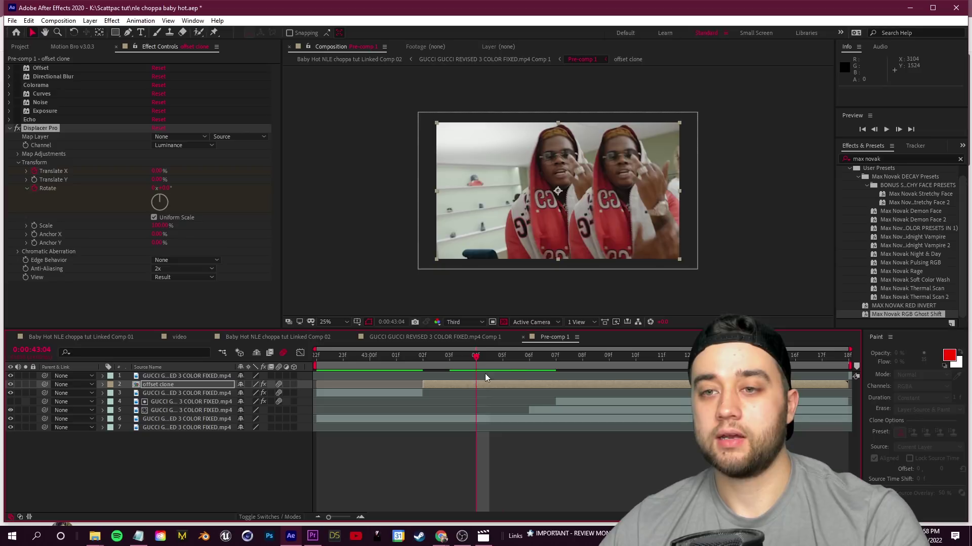
- Check the RGB Ghost Shift look around 0:00:43:02 and undo the preset on the offset clone layer
{"action": "left_click_drag", "start_coordinate": [489, 375], "coordinate": [423, 372]}
{"action": "scroll", "coordinate": [571, 284], "scroll_direction": "up", "scroll_amount": 2}
{"action": "scroll", "coordinate": [620, 212], "scroll_direction": "down", "scroll_amount": 3}
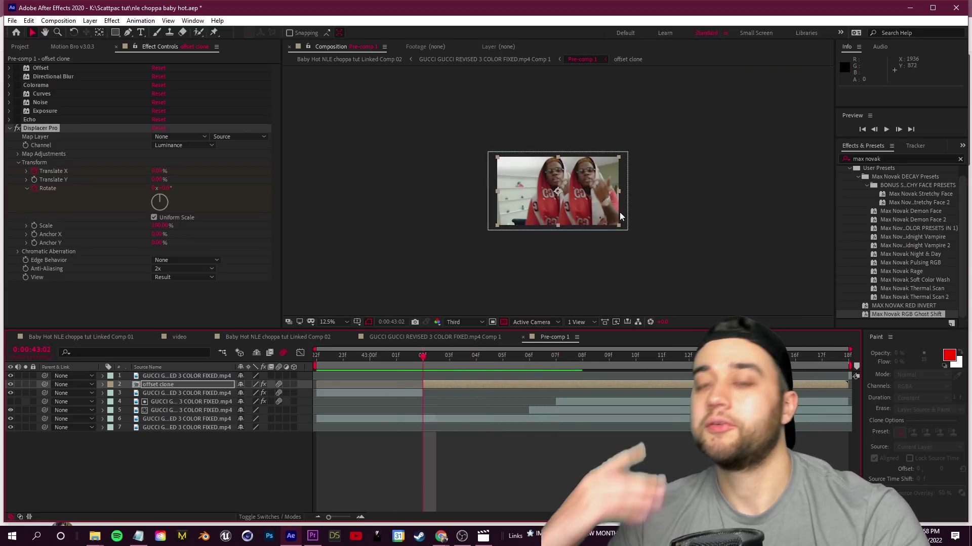
{"action": "key", "text": "ctrl+z"}
{"action": "key", "text": "ctrl+z"}
{"action": "key", "text": "Page_Down"}
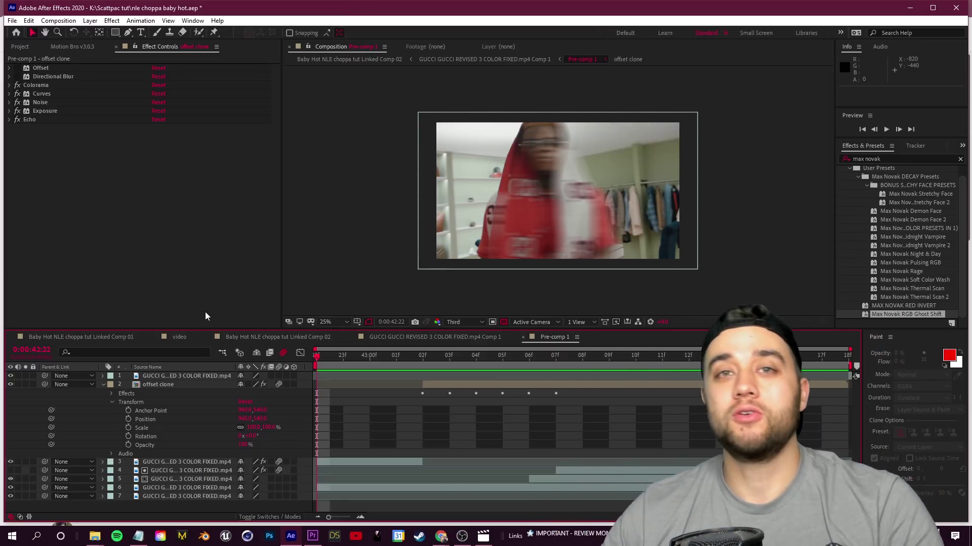
- Switch to Chrome and examine the silhouette and clone shots between 2:15 and 2:26 in the ScatPacc music video
{"action": "left_click", "coordinate": [909, 10]}
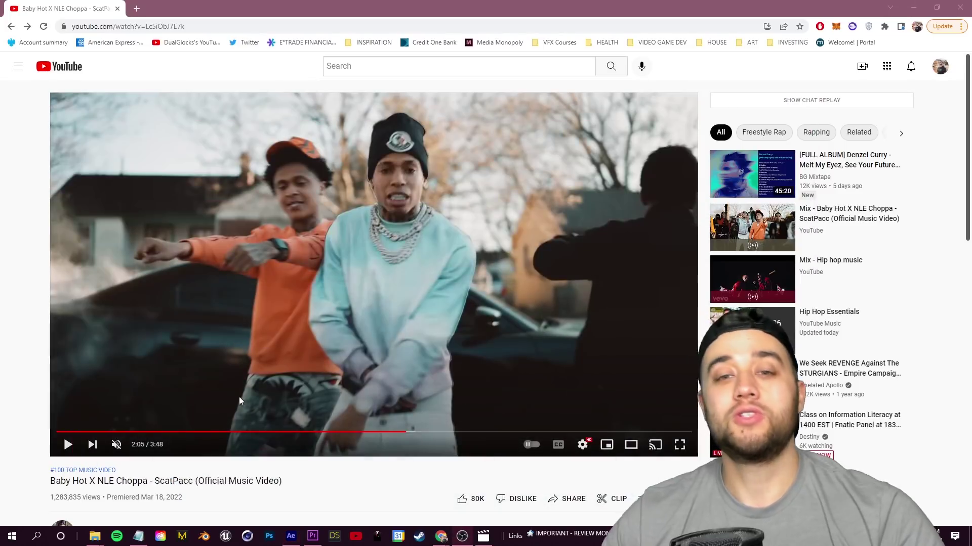
{"action": "left_click", "coordinate": [424, 434]}
{"action": "left_click", "coordinate": [434, 433]}
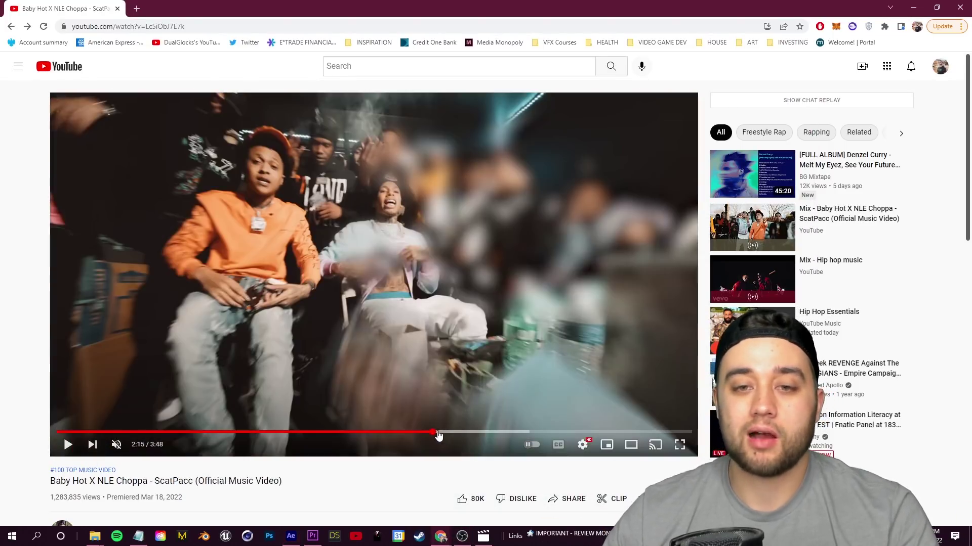
{"action": "left_click", "coordinate": [454, 433]}
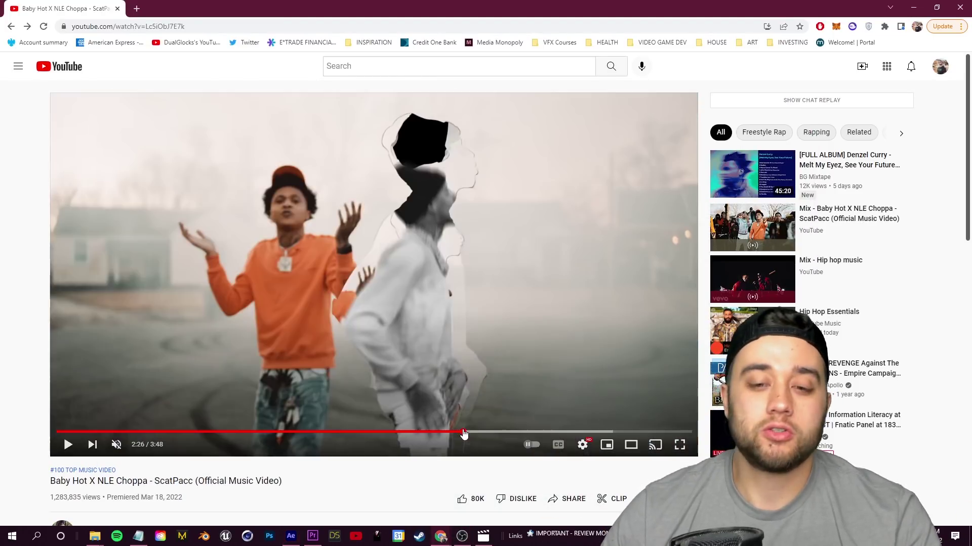
{"action": "left_click", "coordinate": [461, 434]}
{"action": "left_click", "coordinate": [464, 434]}
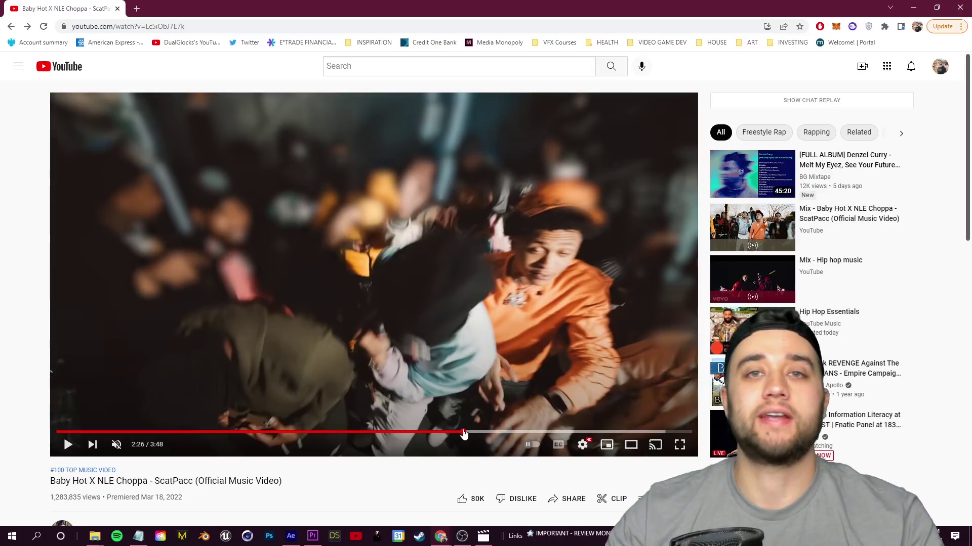
{"action": "left_click", "coordinate": [451, 433]}
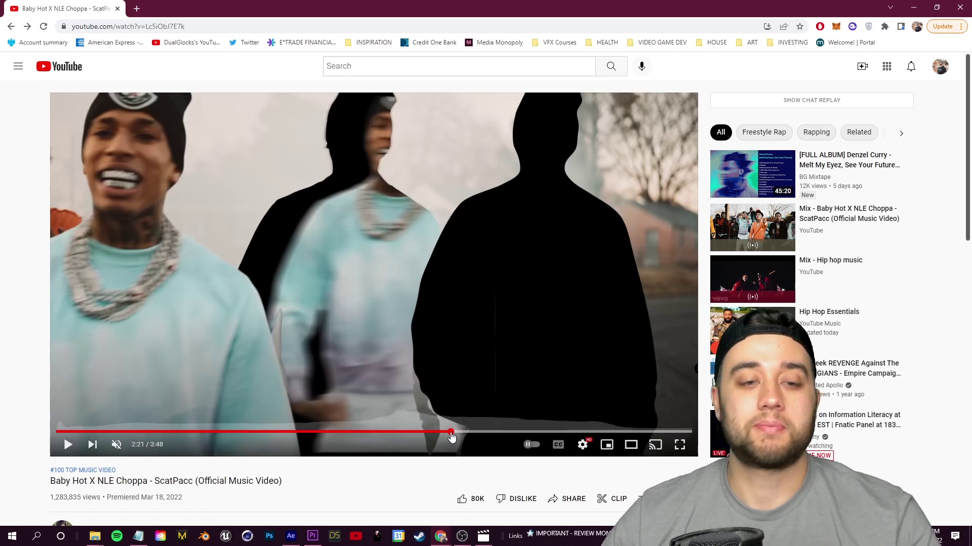
{"action": "left_click", "coordinate": [68, 445]}
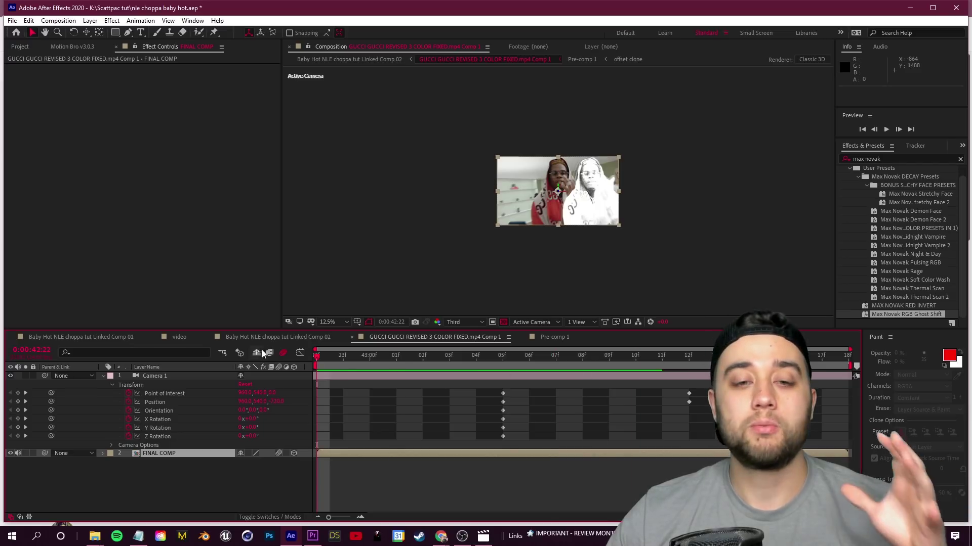
- Switch to After Effects and open the Baby Hot NLE choppa tut Linked Comp 02 composition
{"action": "left_click", "coordinate": [277, 337]}
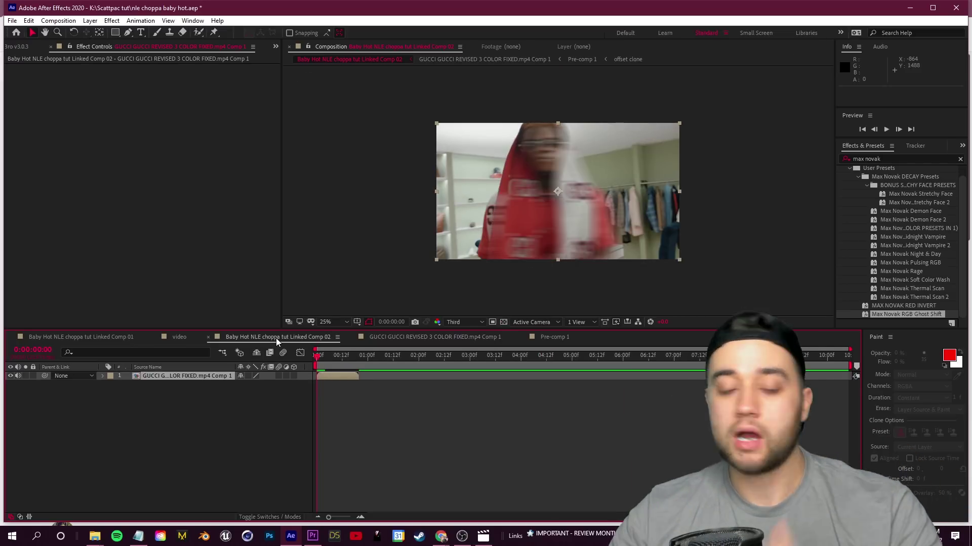